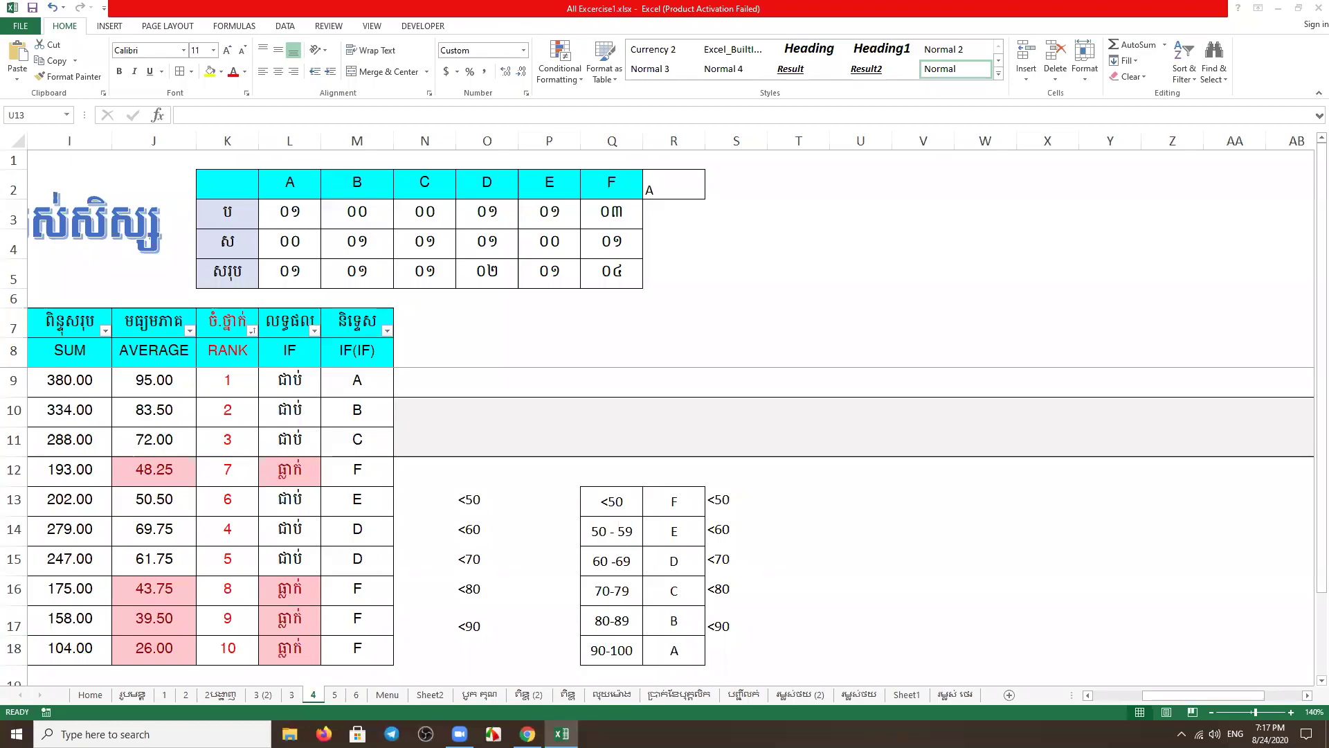
Merge S7:W8 into one block and fill it yellow
left_click(748, 430)
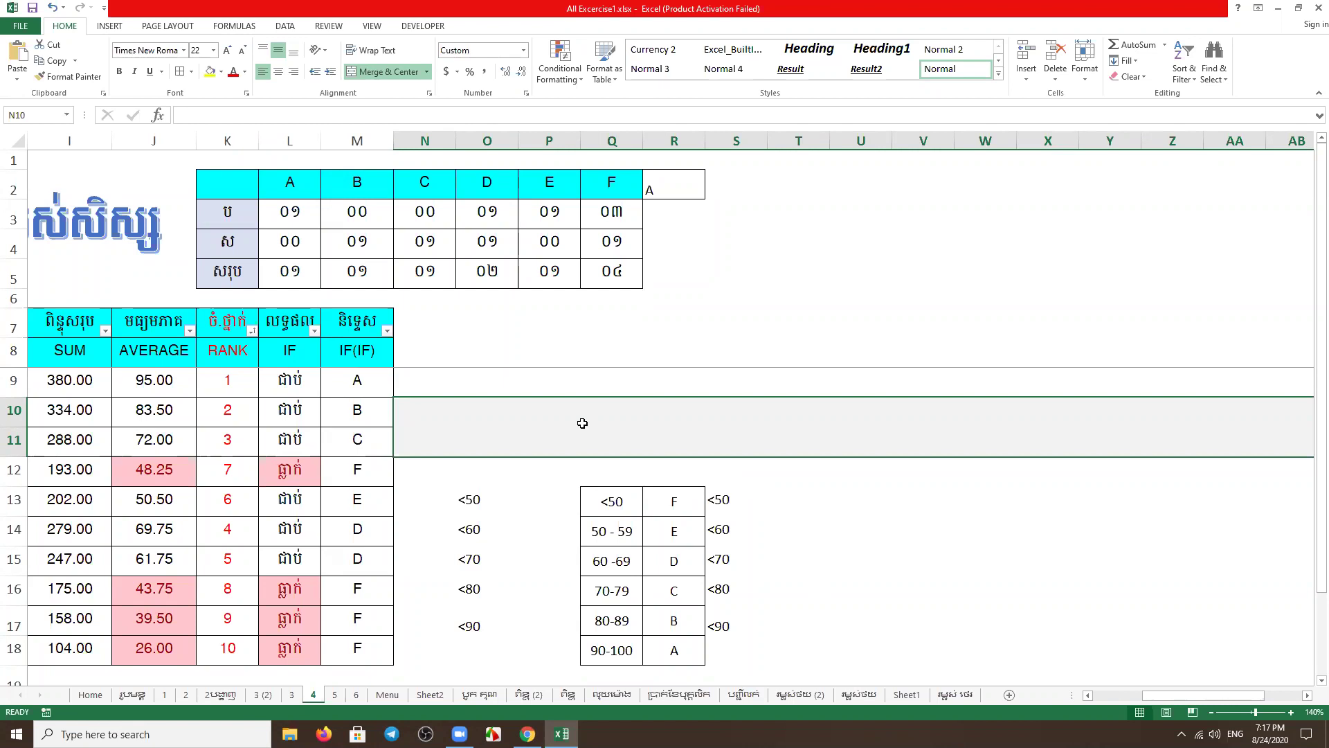
left_click(674, 189)
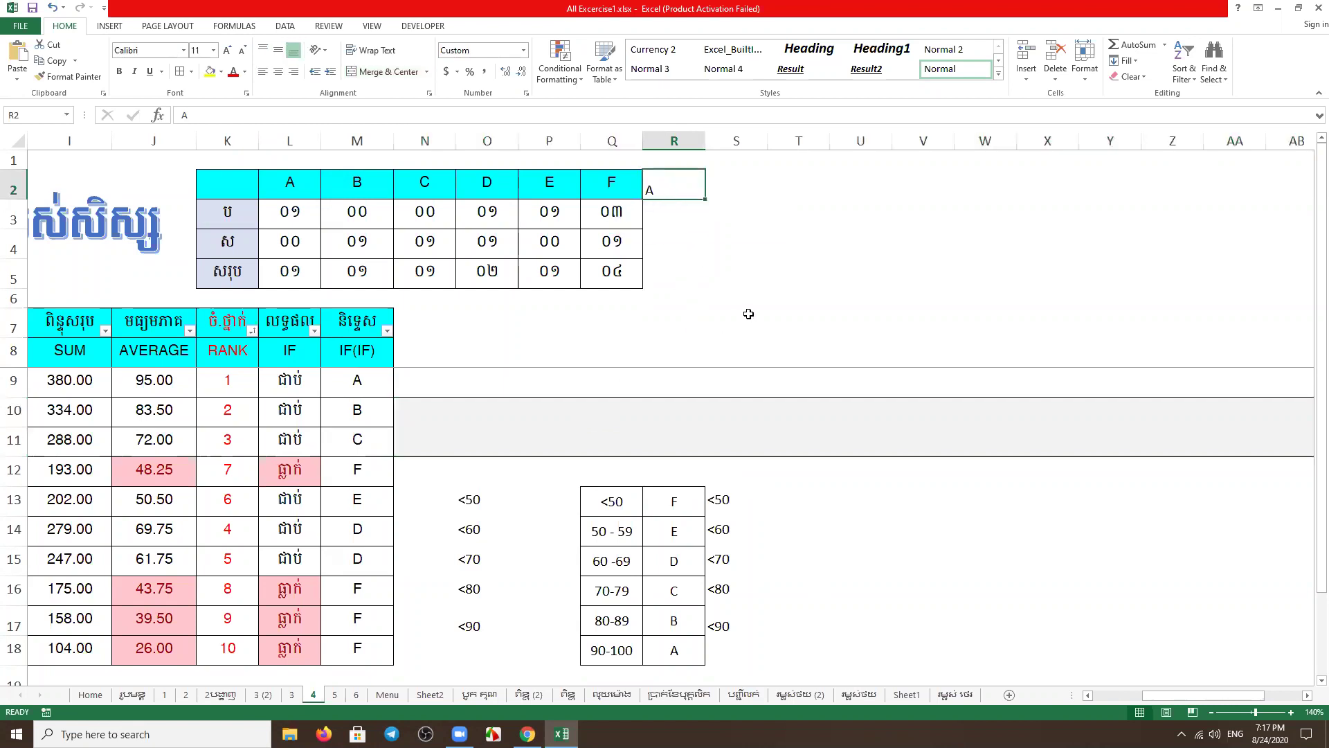
left_click_drag(748, 313, 990, 350)
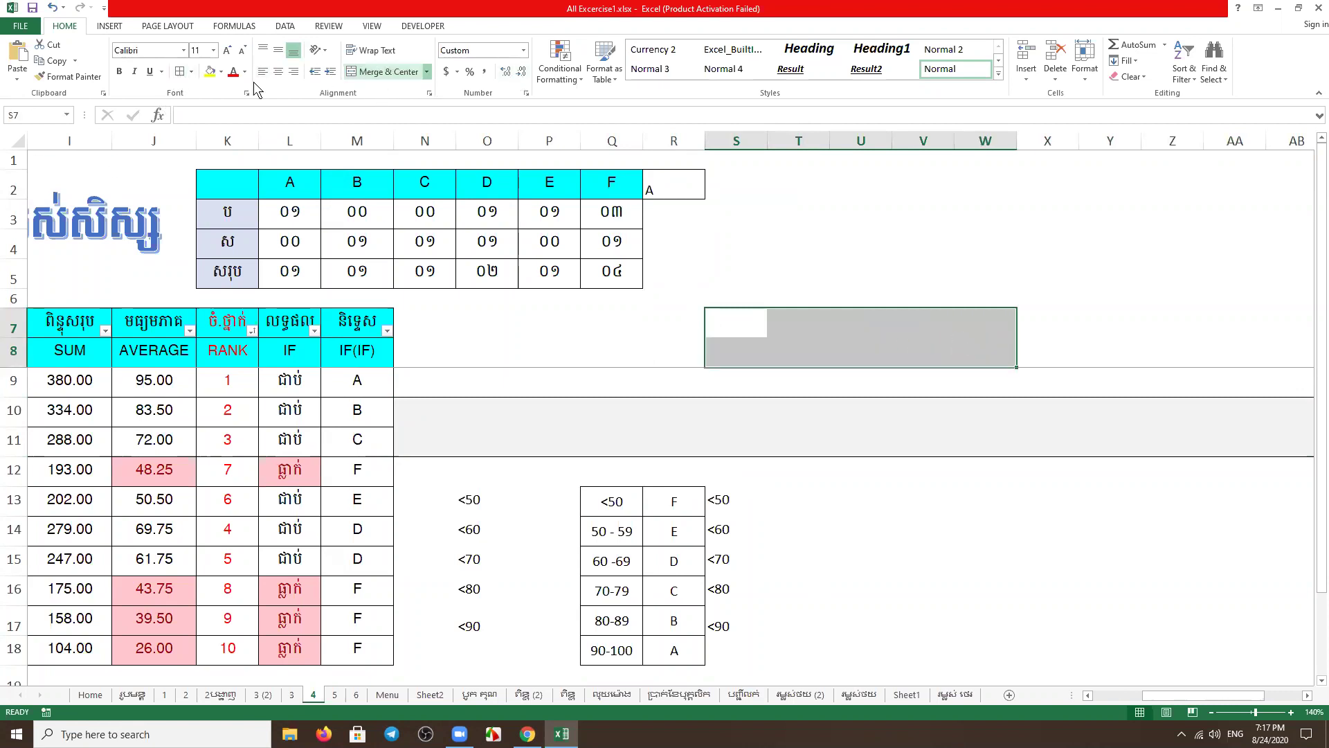
left_click(210, 71)
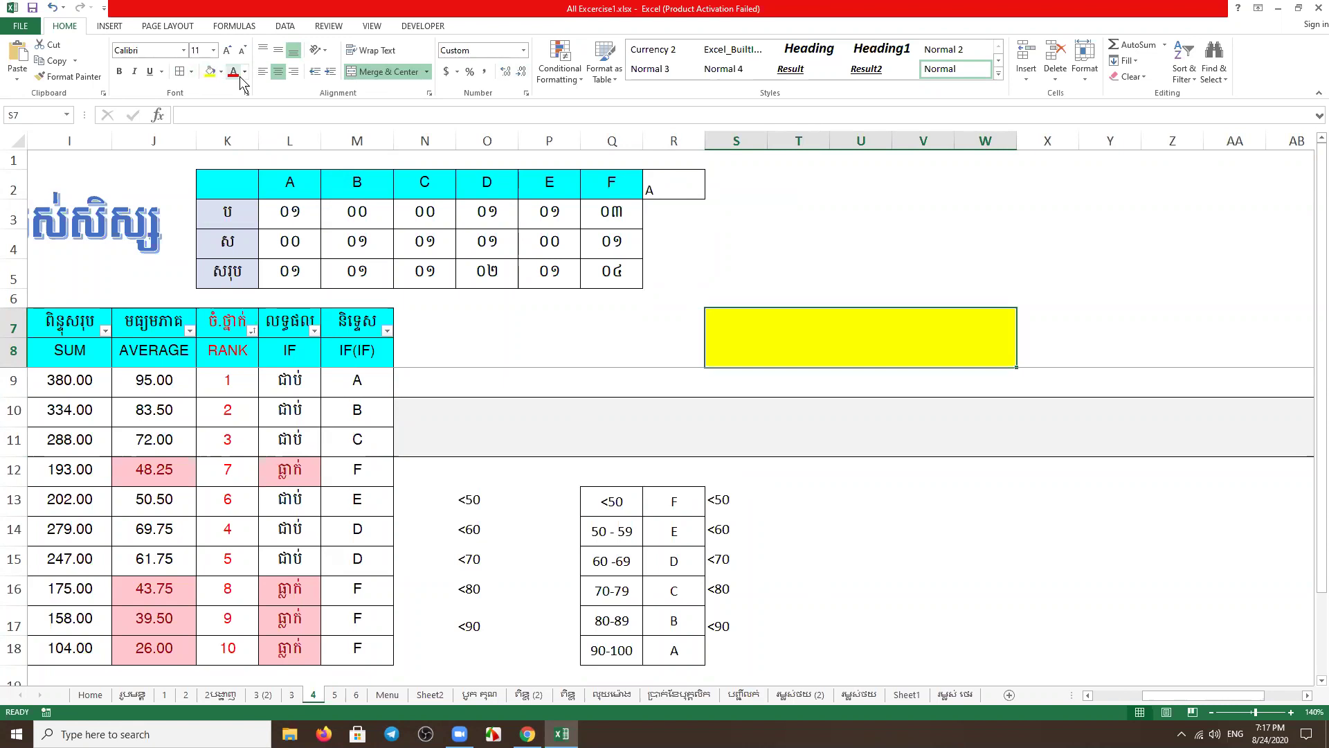
left_click(123, 75)
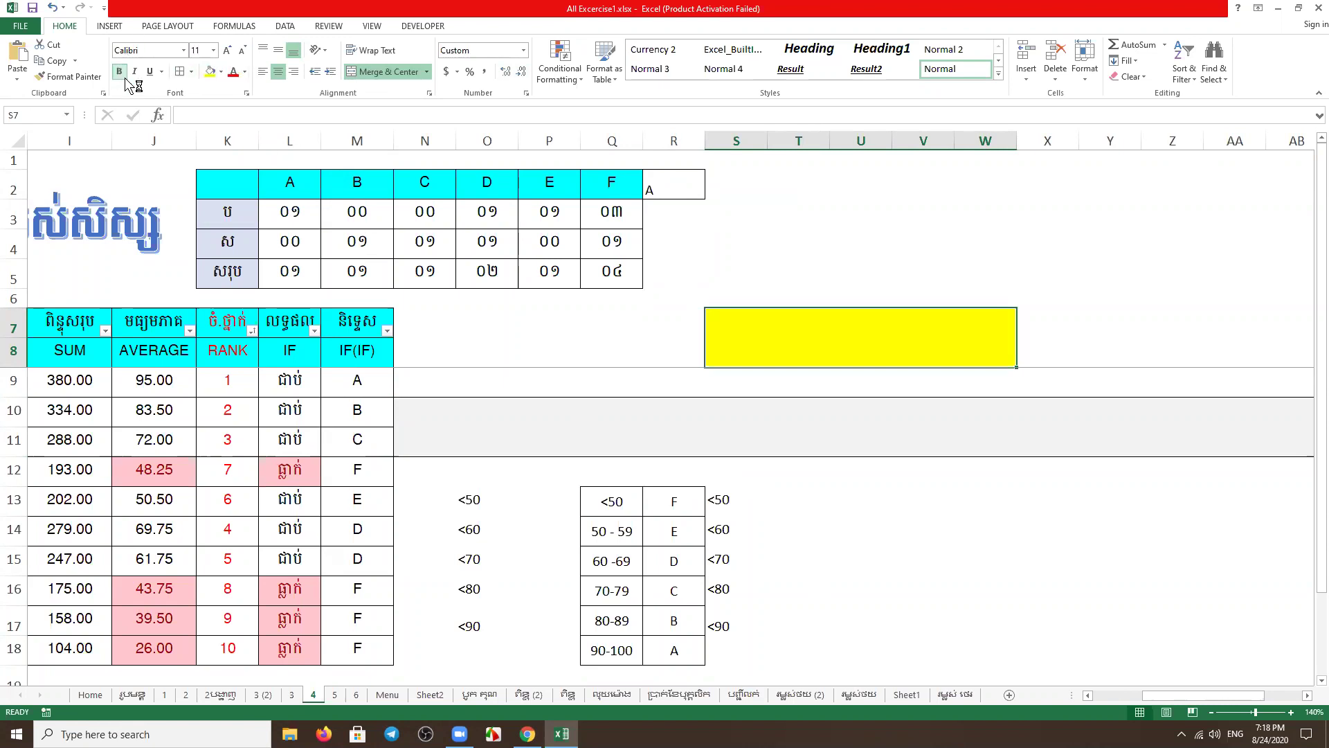
Enter a bold, enlarged red letter C in the yellow block
left_click(227, 50)
left_click(227, 50)
left_click(226, 50)
left_click(227, 50)
type("C")
left_click(911, 529)
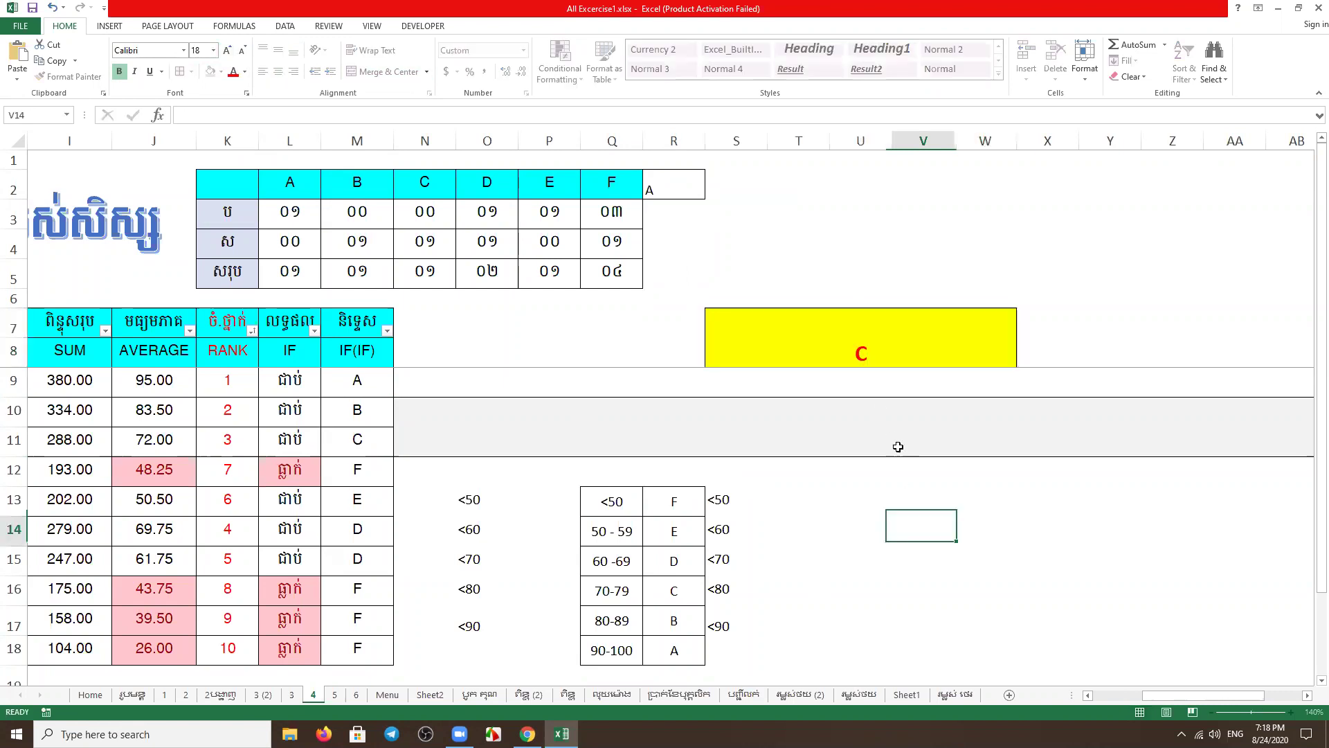
Centre the C vertically within the merged S7 block
left_click(873, 350)
left_click(278, 50)
left_click(1017, 610)
left_click(865, 337)
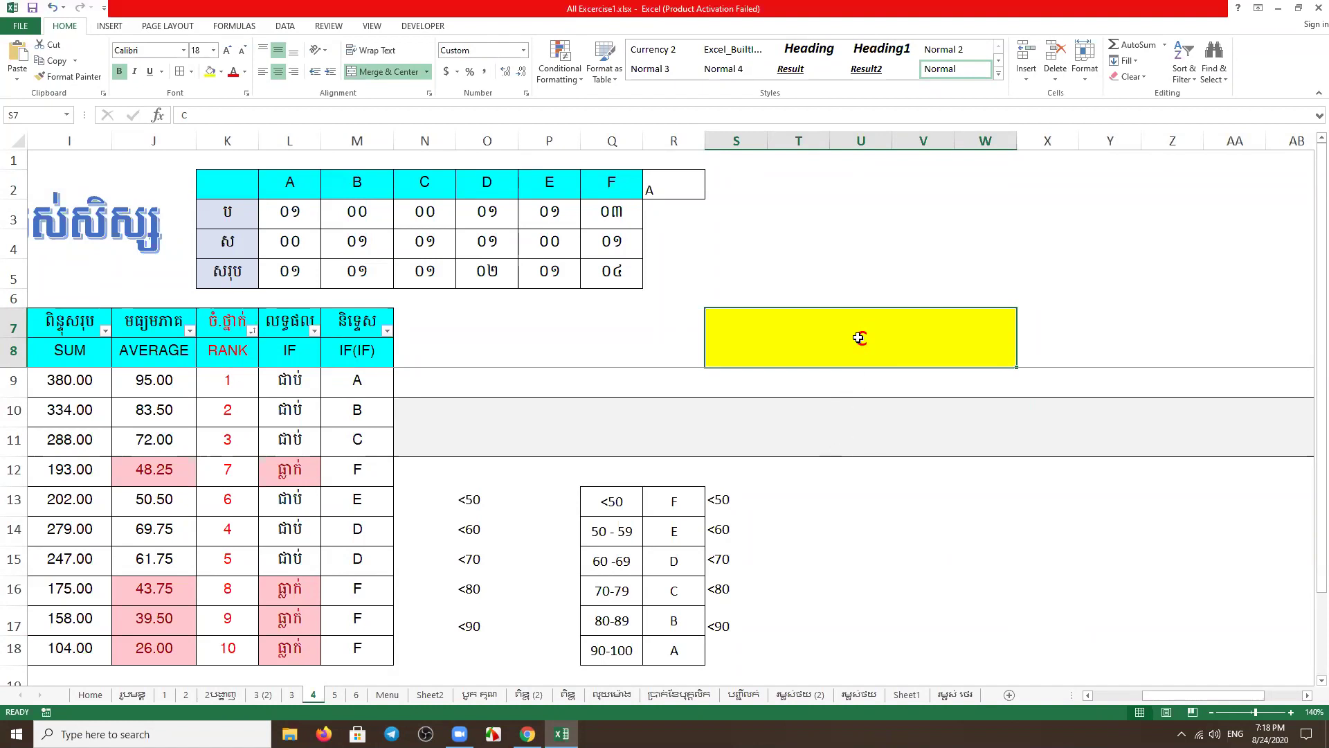
left_click(636, 433)
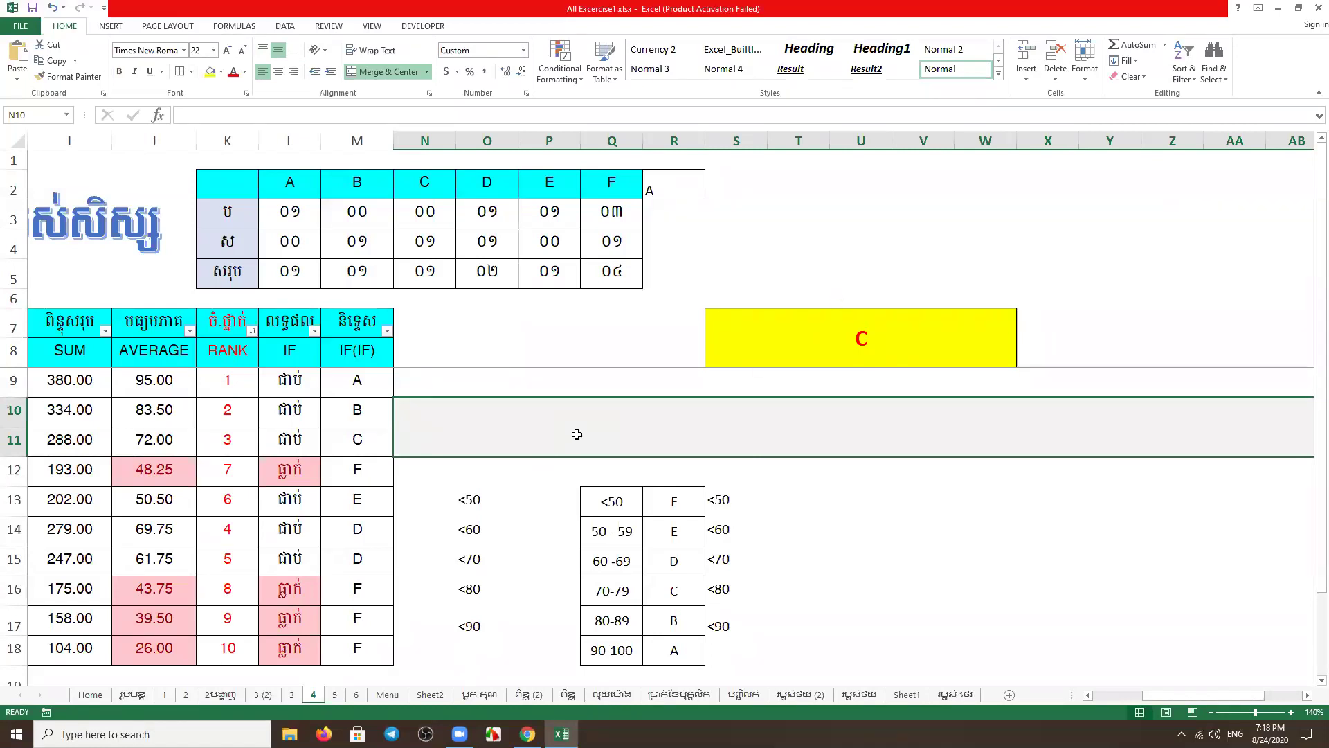
Start N10's formula as =if(S7="A","Apple", referencing S7
type("=if")
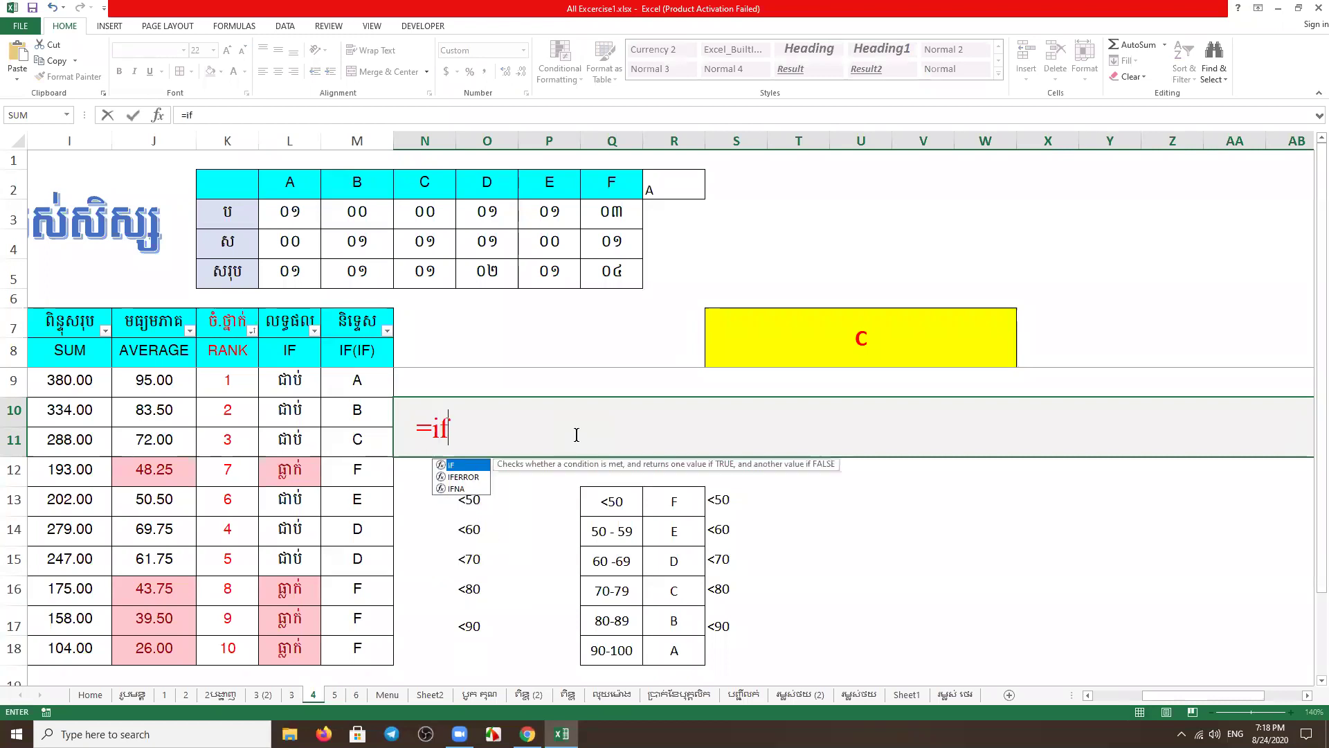
type("(")
left_click(889, 327)
type("=")
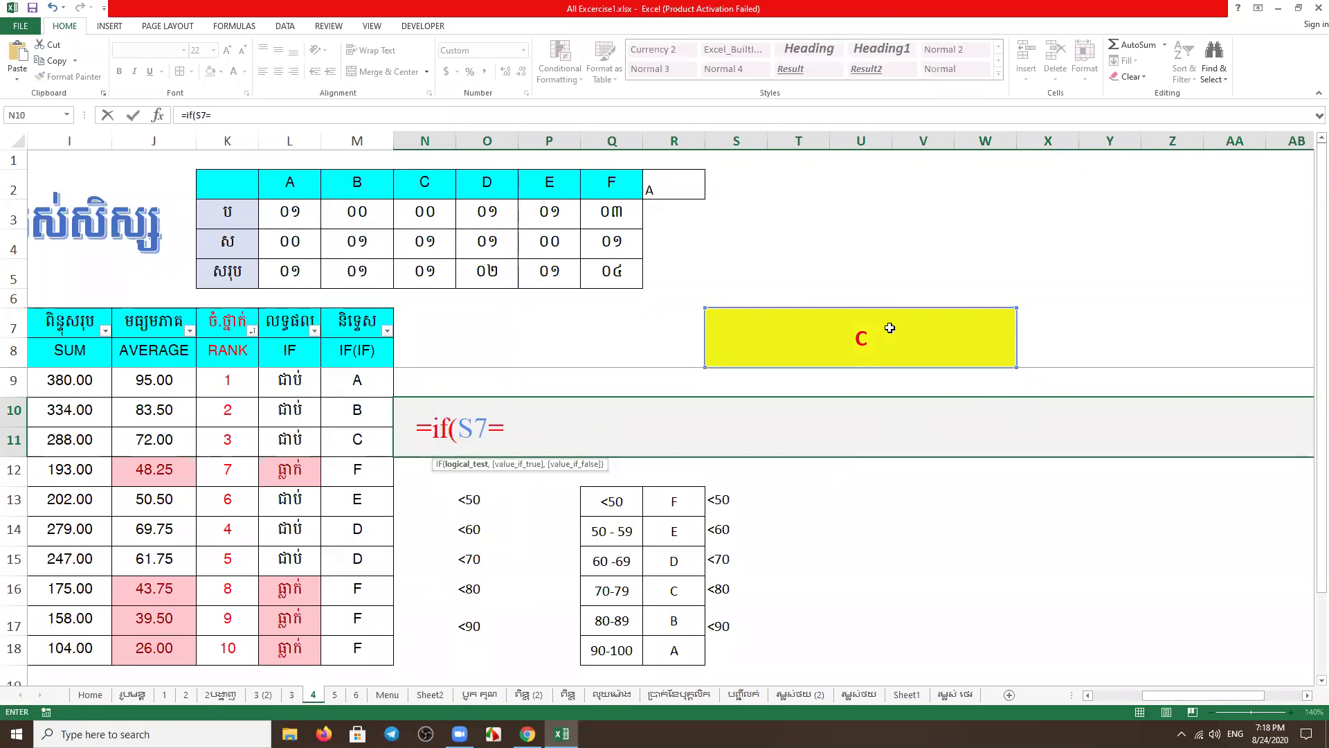
type("\"\"")
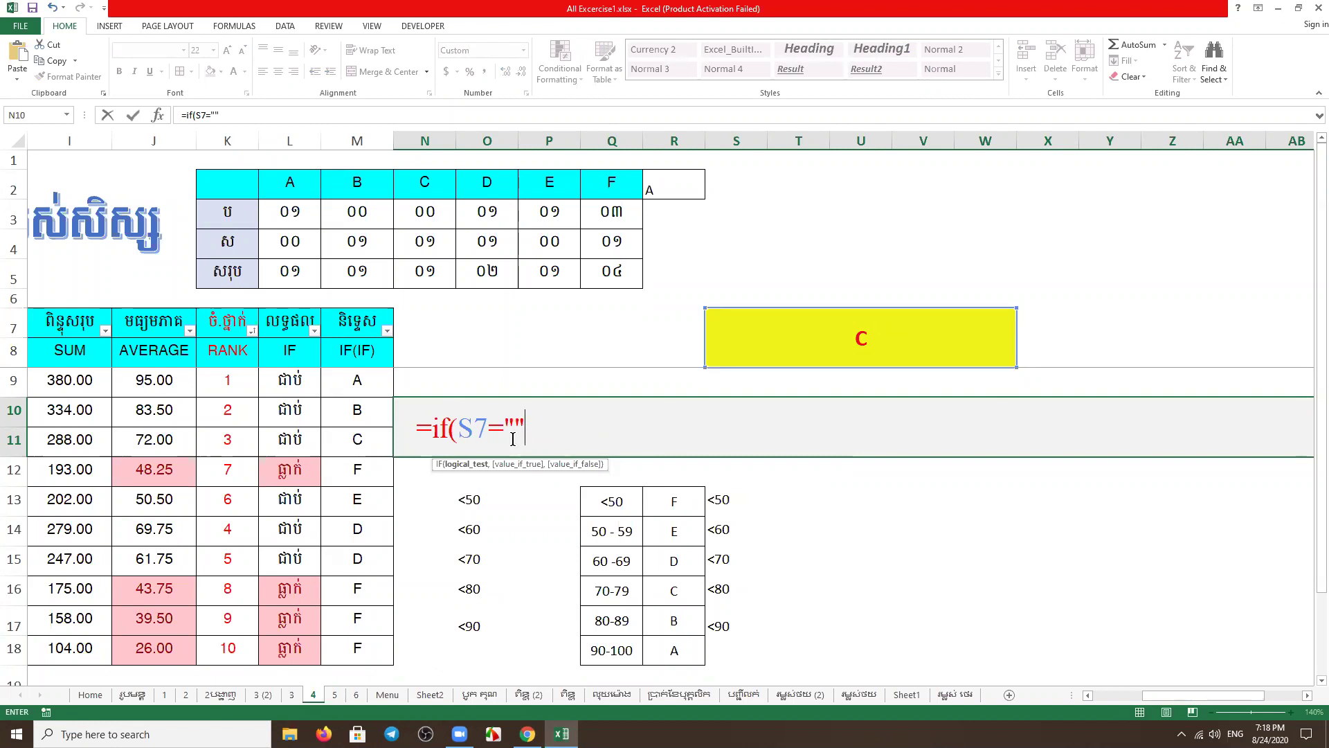
left_click(511, 425)
type("A")
left_click(576, 426)
type(",\"\"")
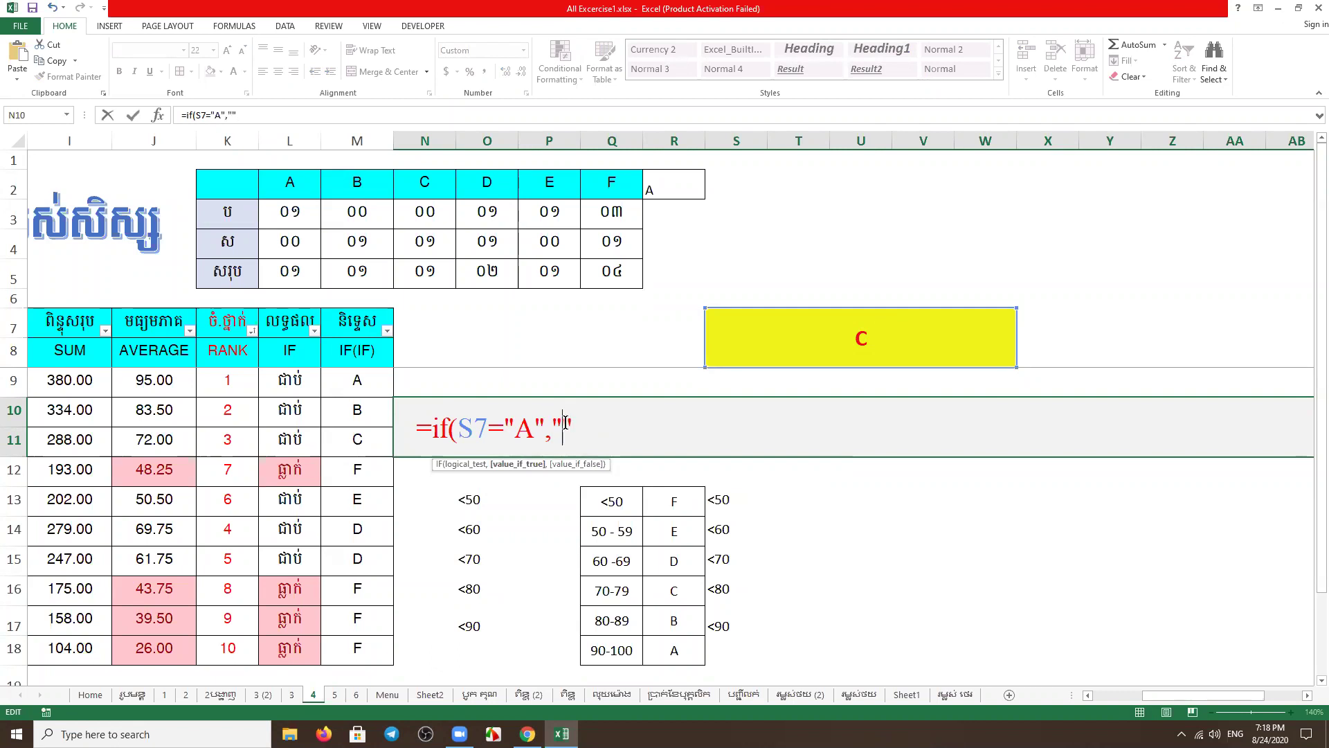
type("Apple")
key("Right")
Nest a second IF where S7="B" returns "Book"
type(",")
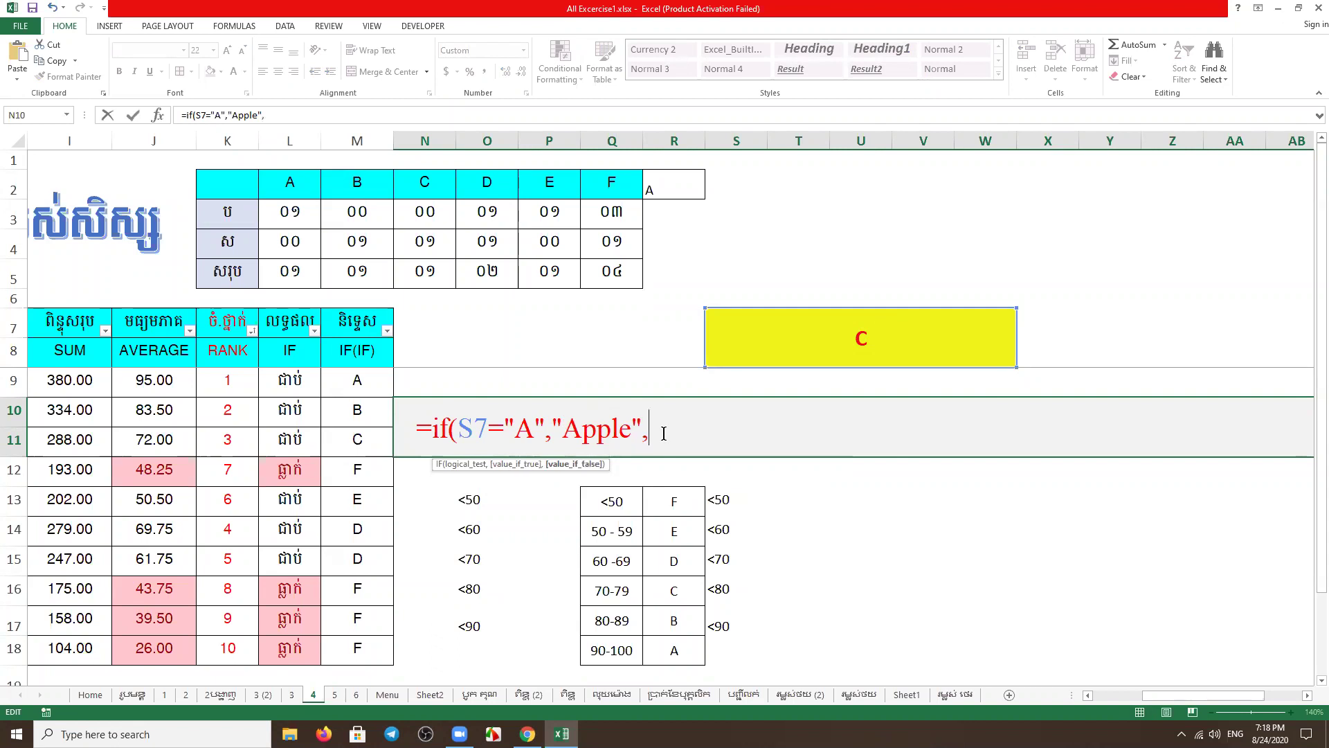
type("if(")
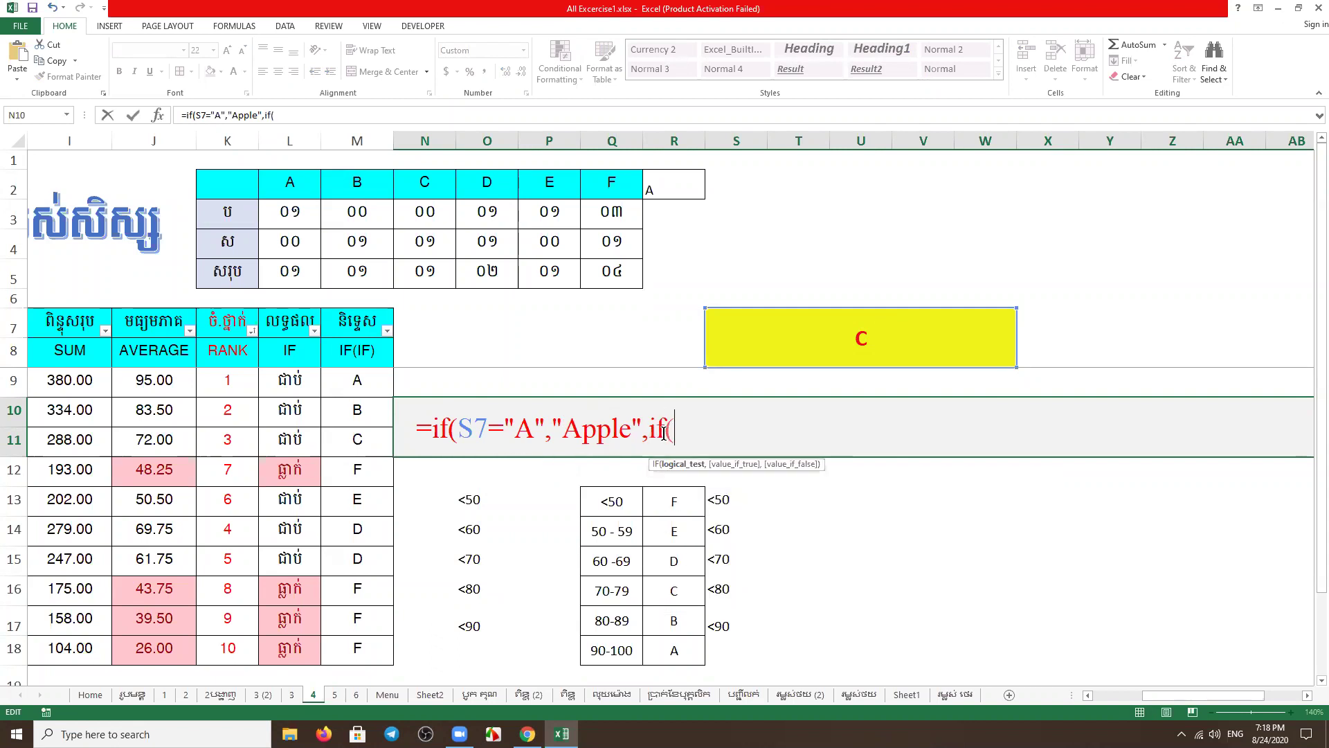
left_click(890, 346)
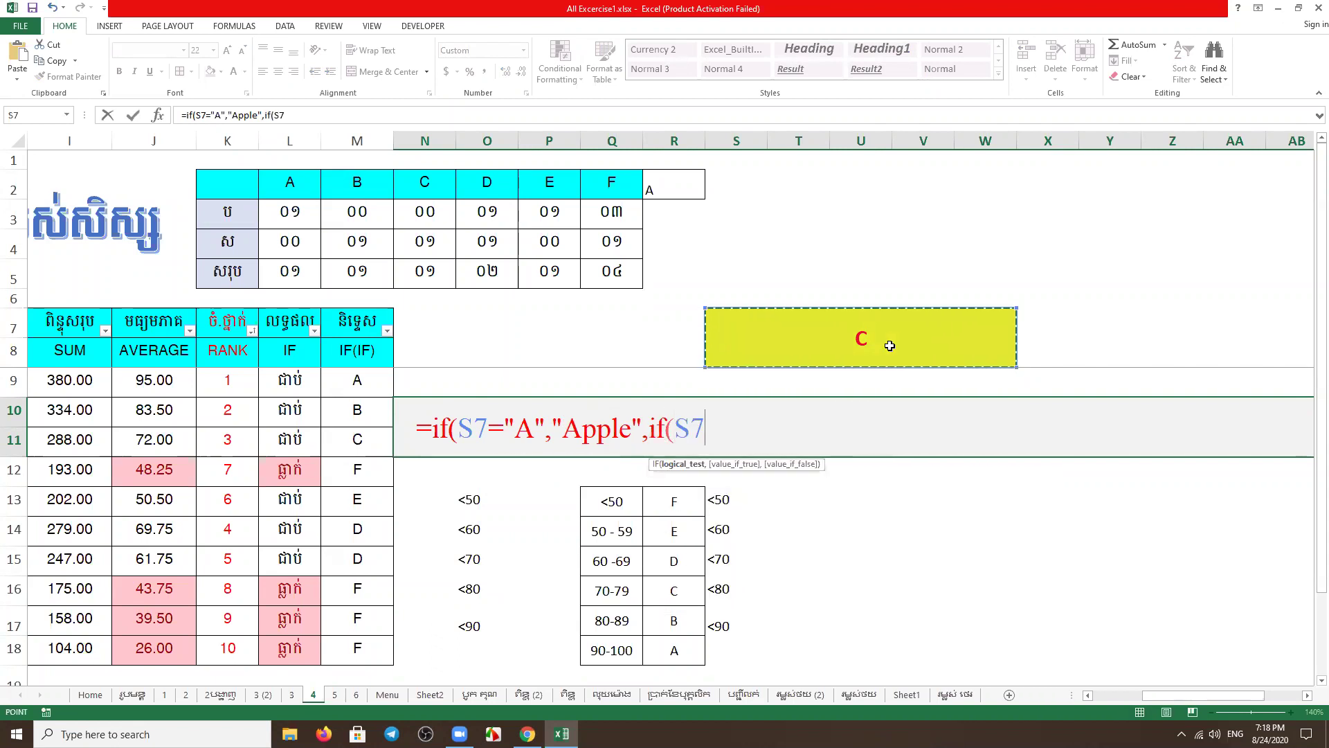
type("=")
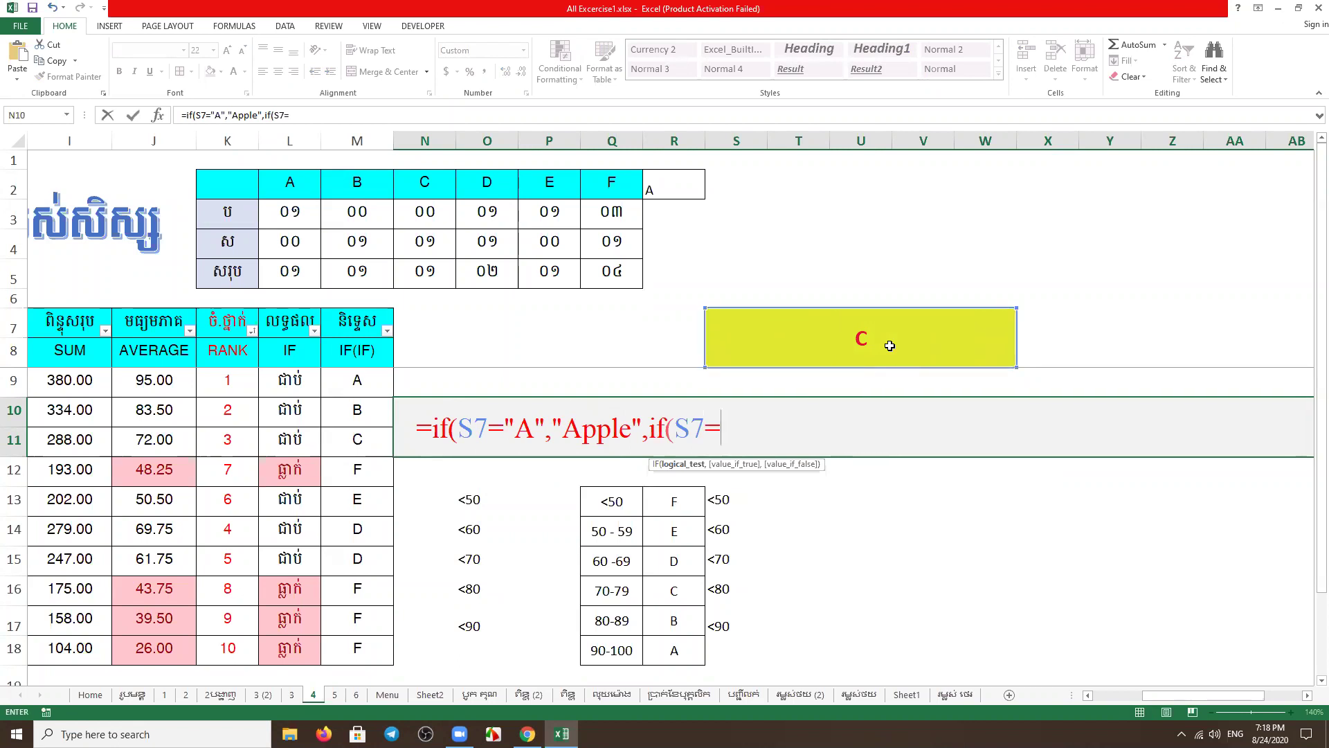
type("\"\"")
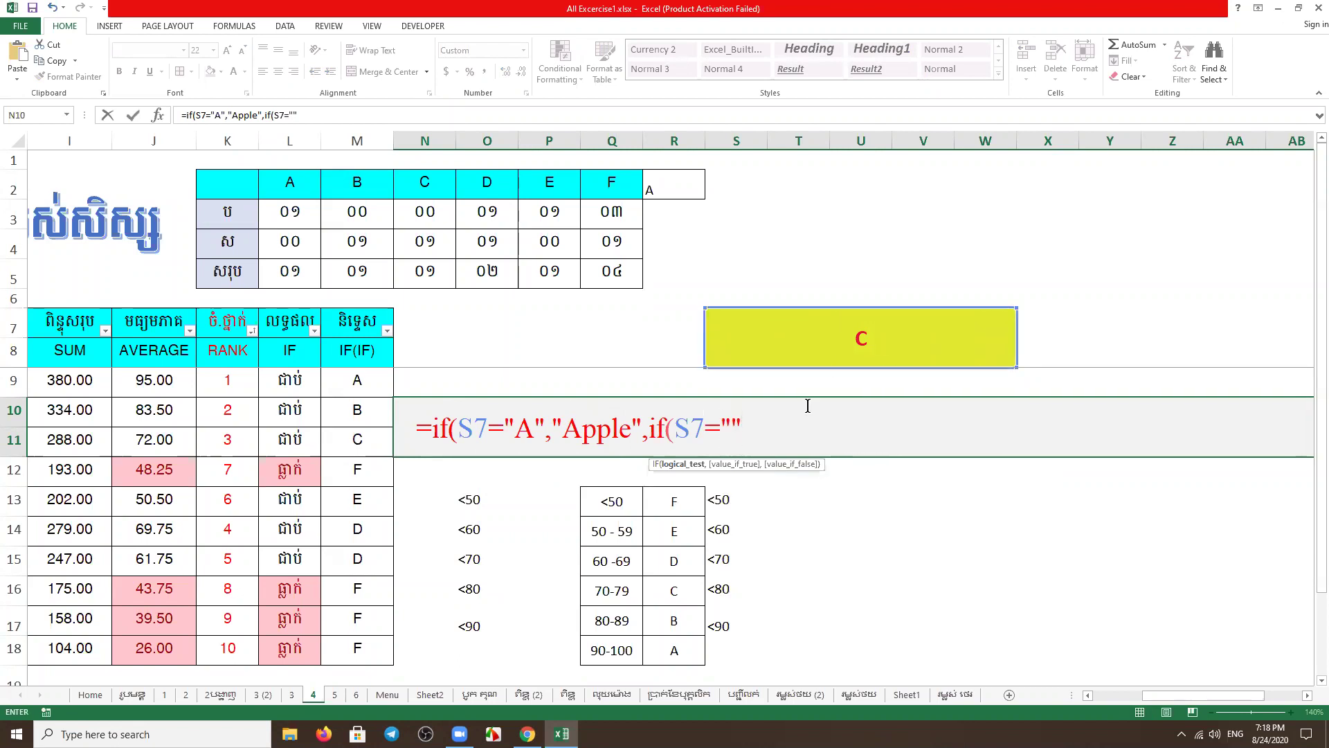
left_click(732, 433)
type("B")
left_click(776, 432)
type(",")
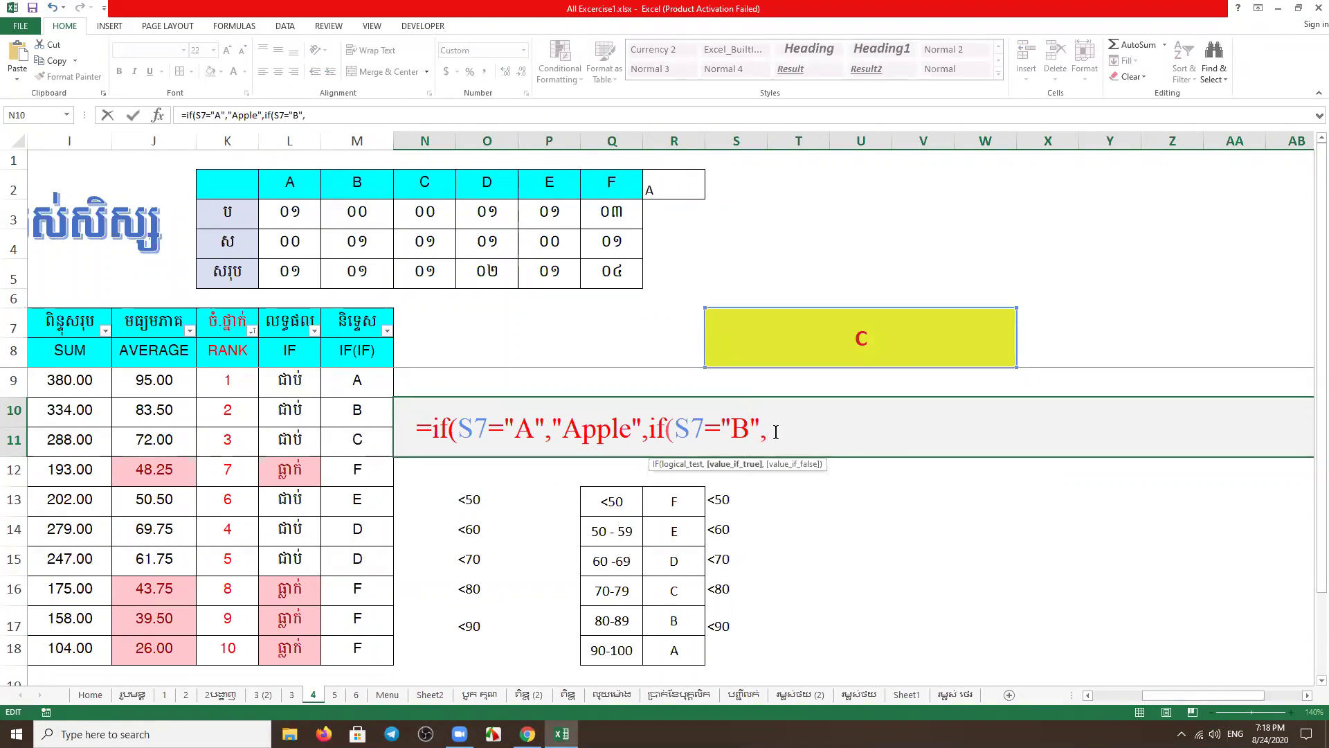
type("\"\"")
type("Book")
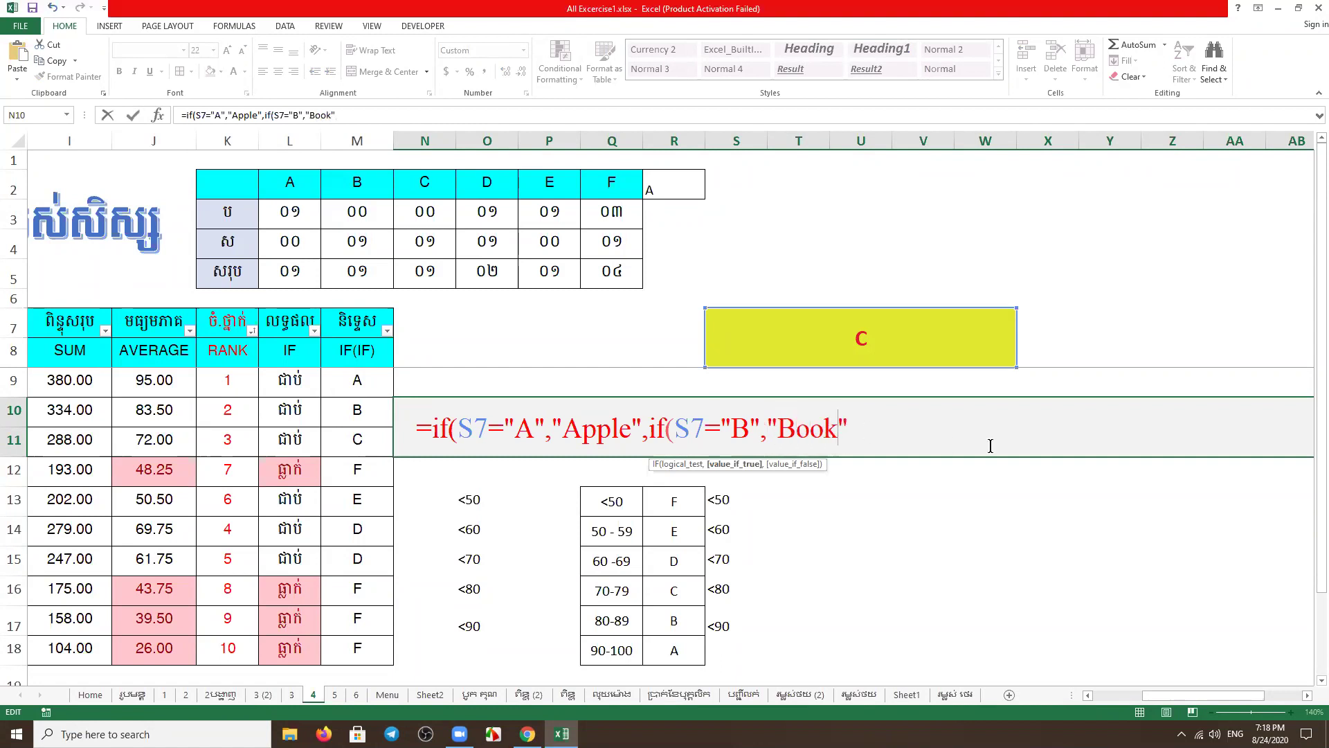
key("Right")
type(",")
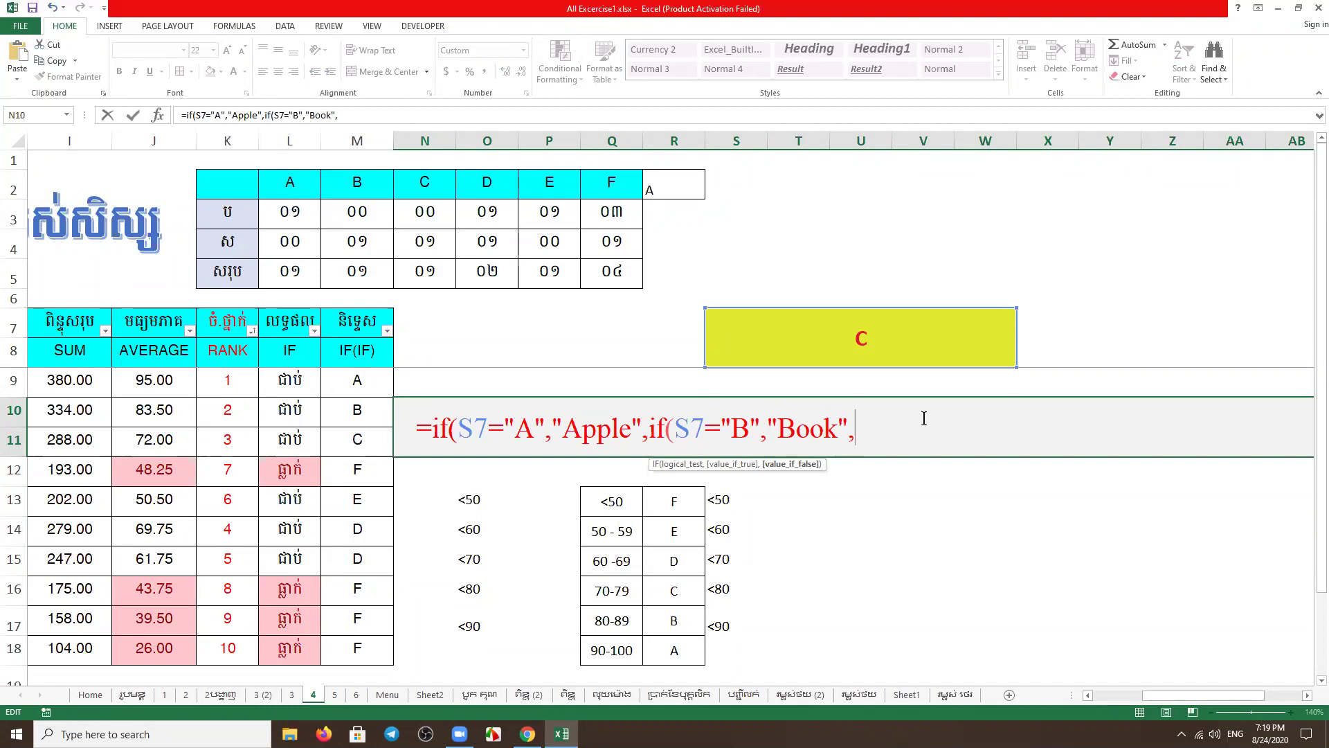
Add "Cat" as the final fallback value and review the nested IF
type("\"\"")
left_click(866, 429)
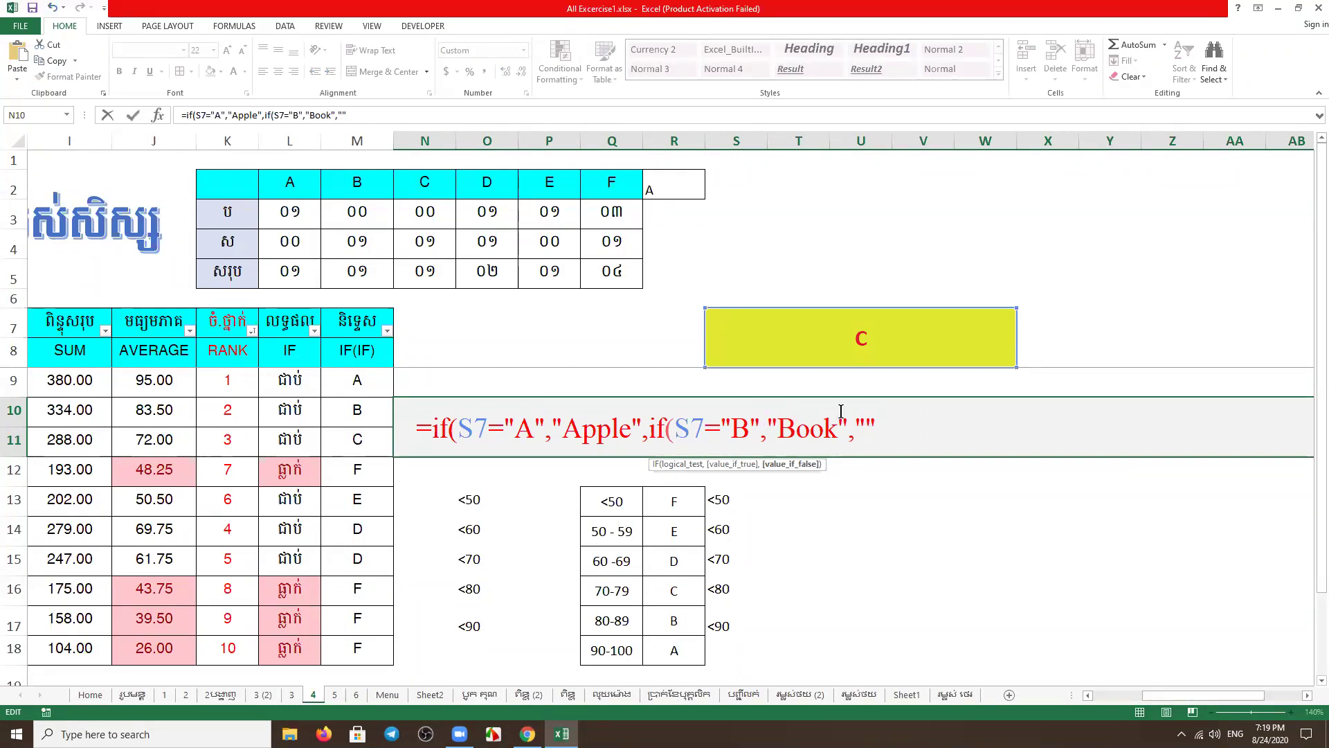
type("Cat")
left_click(940, 425)
left_click(641, 427)
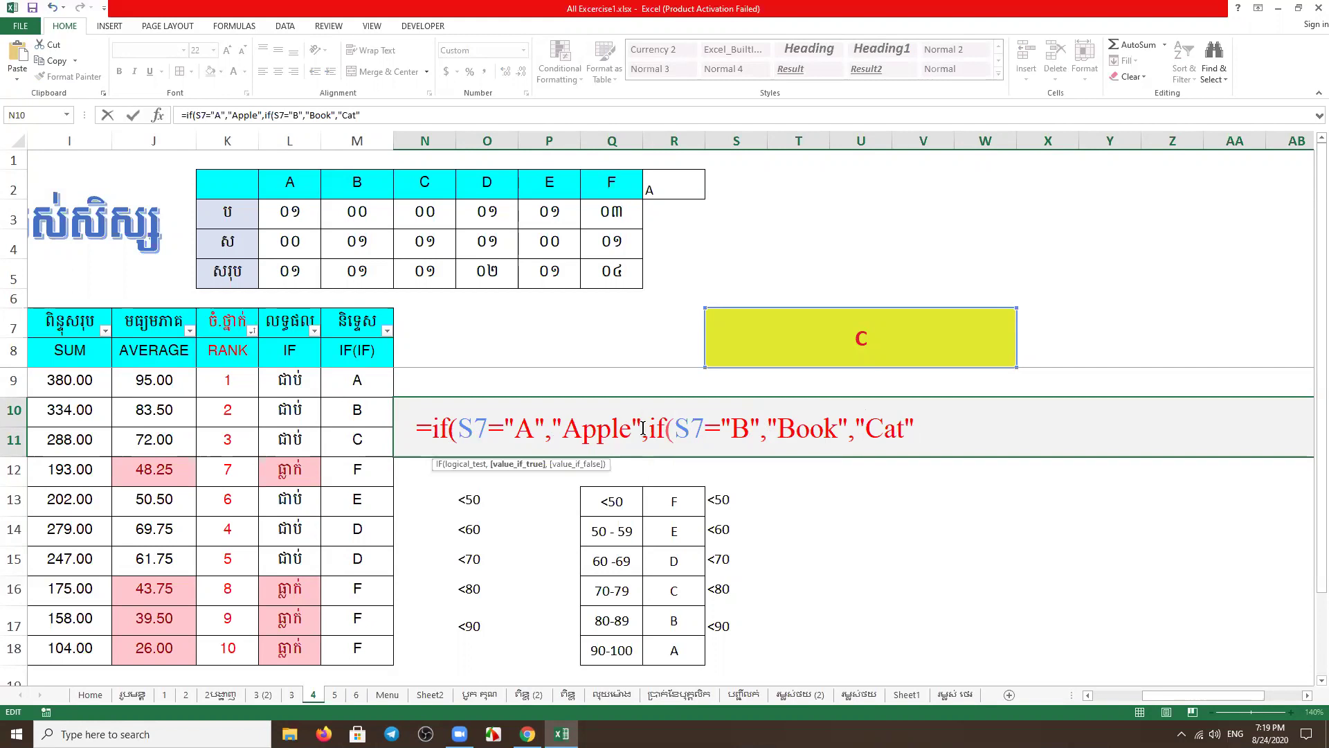
left_click_drag(643, 428, 844, 429)
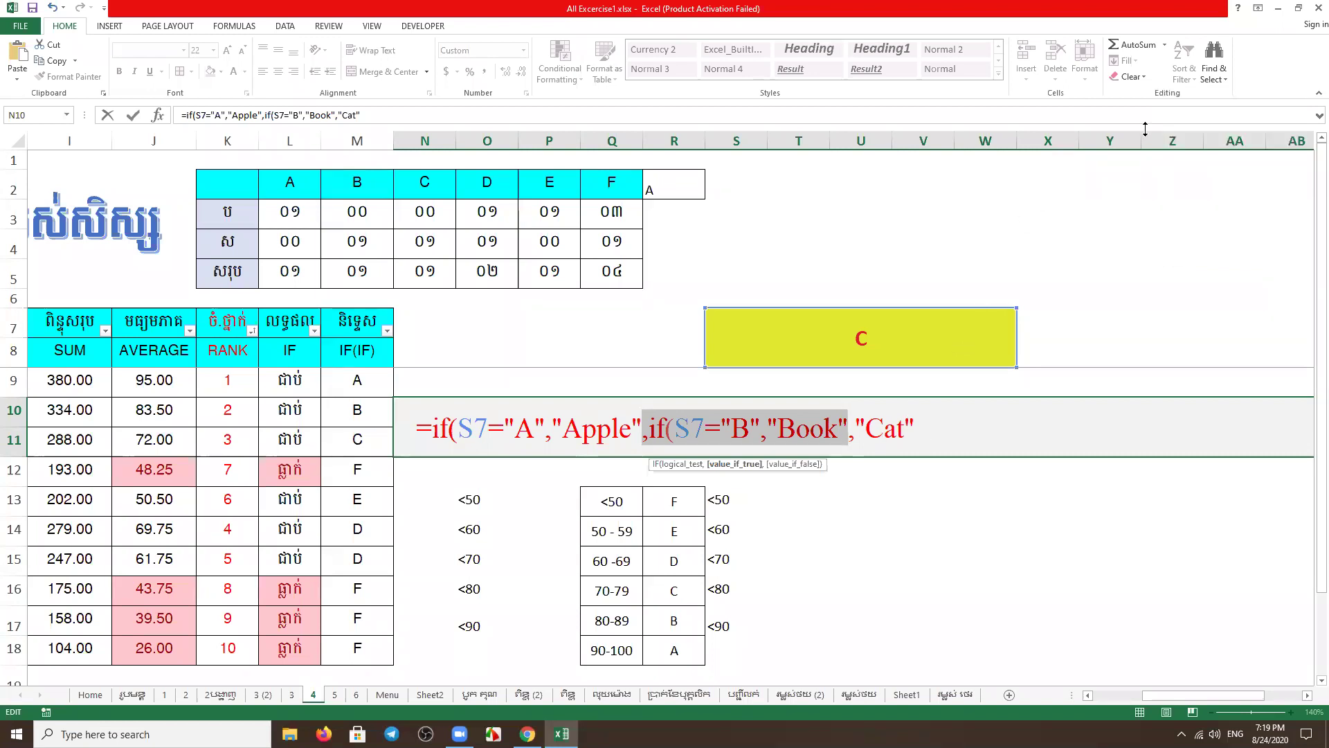
left_click(950, 433)
Commit the formula, accept the added closing parentheses, and centre Cat in N10
key("Return")
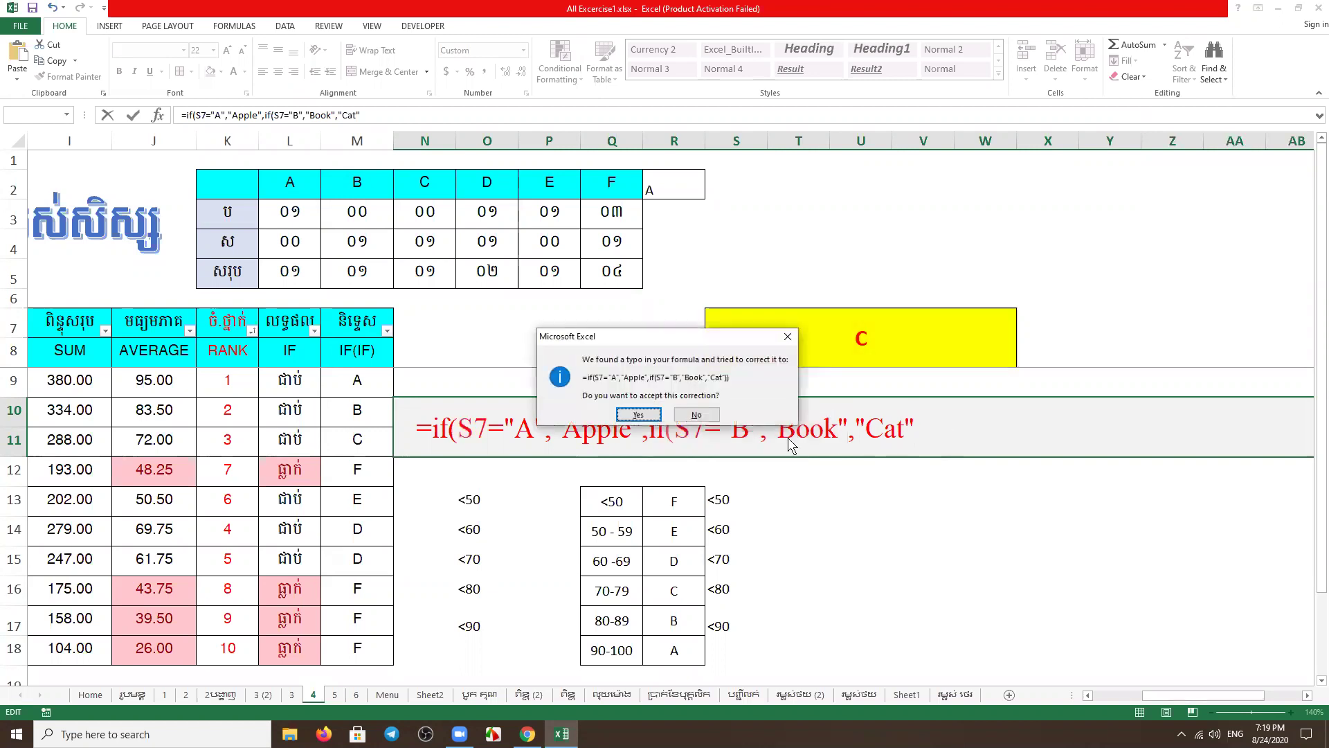
left_click(654, 417)
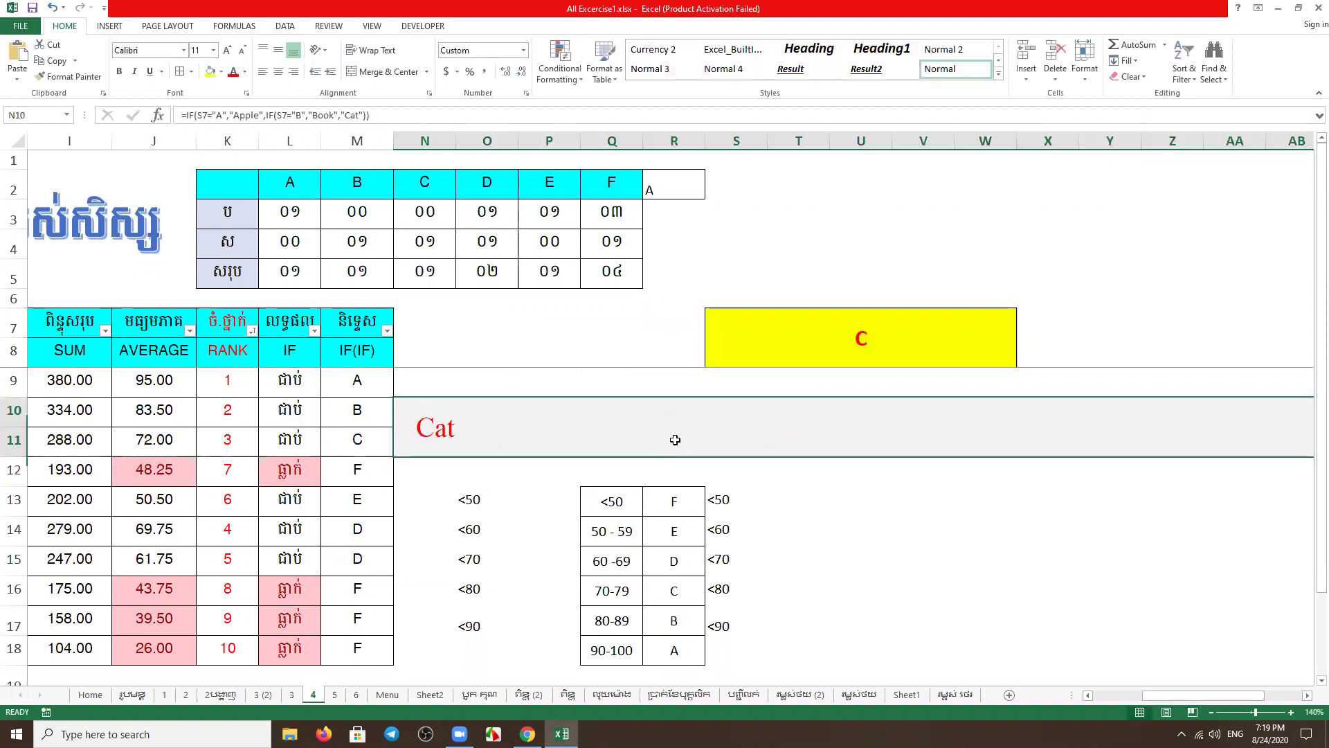
left_click(278, 71)
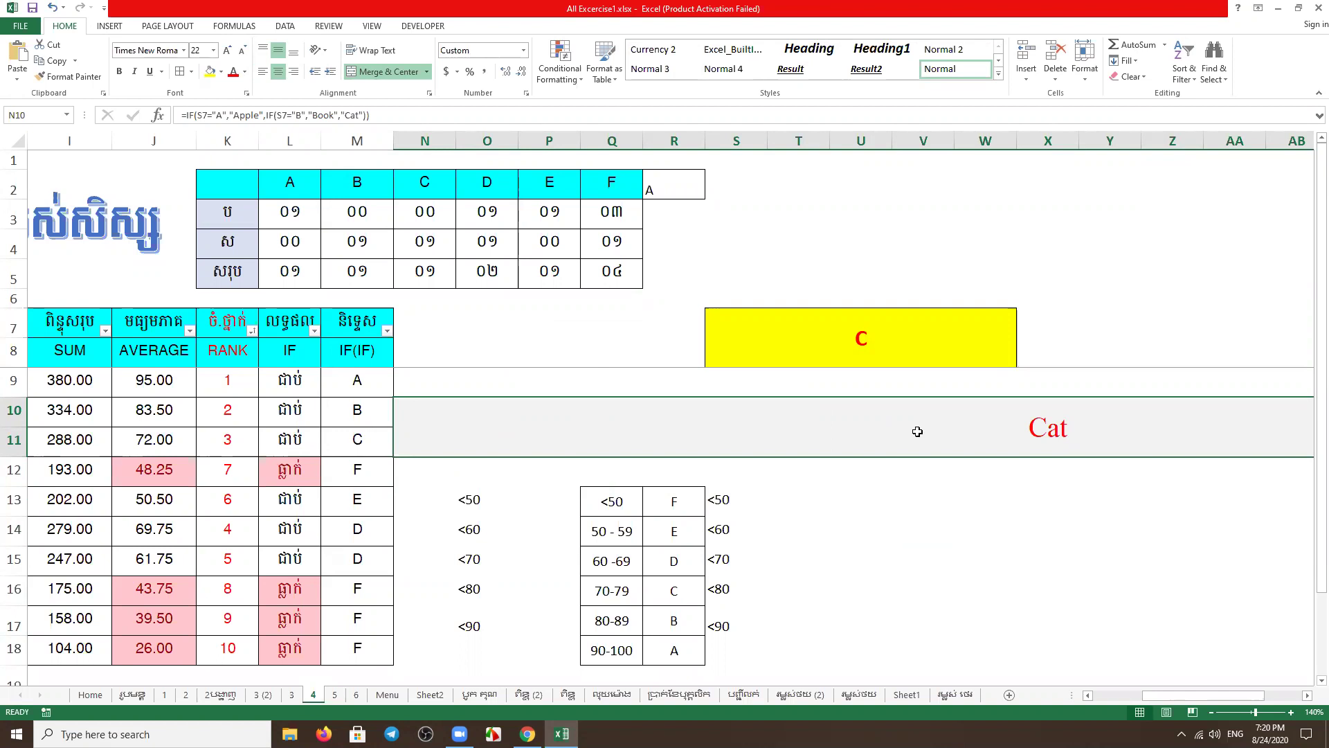
Replace the final Cat with a third IF where S7="C" returns "Cat"
double_click(1072, 430)
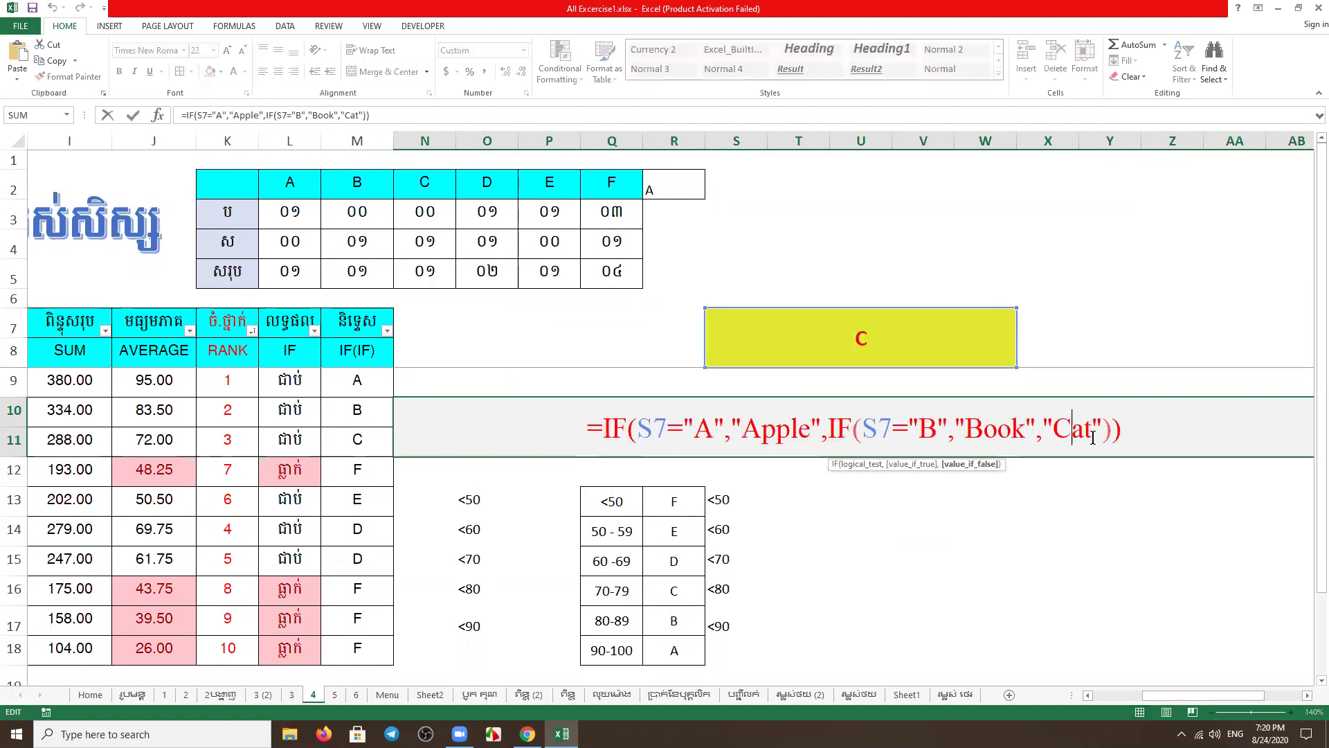
left_click(1103, 433)
key("BackSpace")
key("BackSpace")
key("BackSpace")
key("BackSpace")
key("BackSpace")
key("BackSpace")
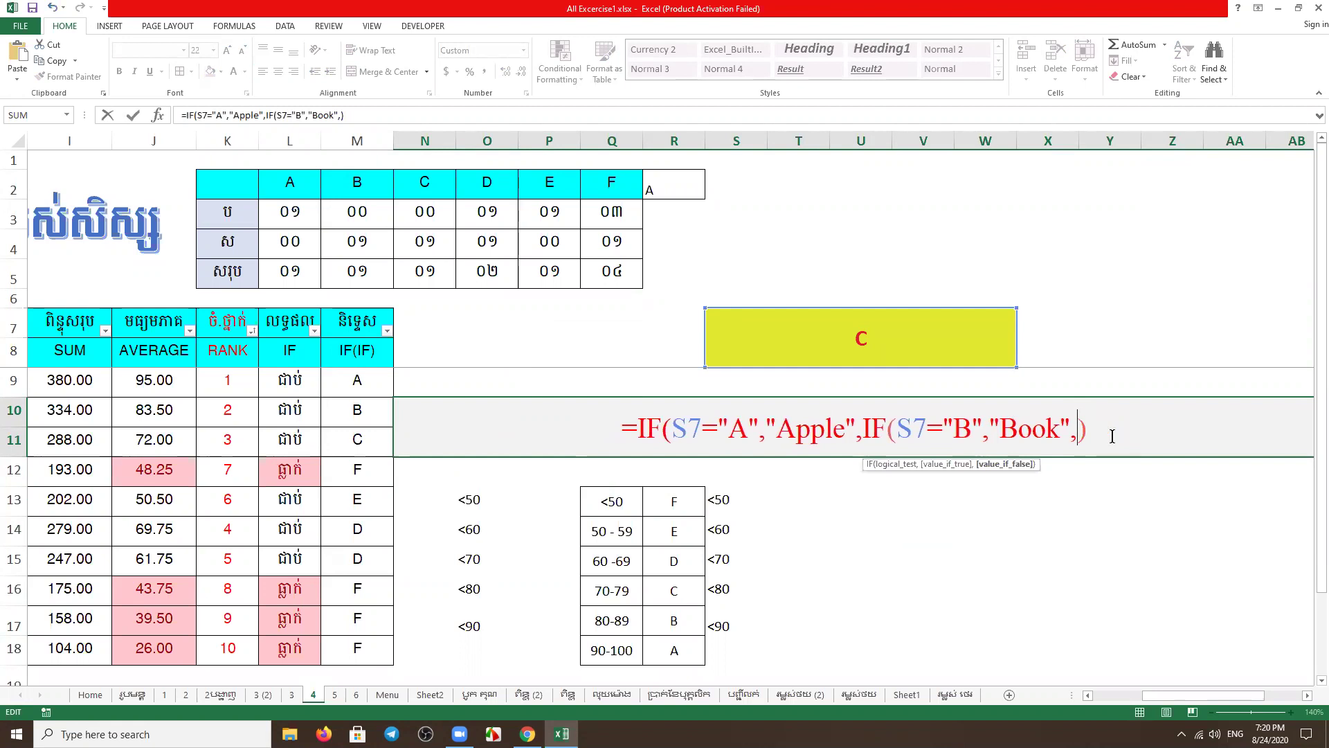
type("if(")
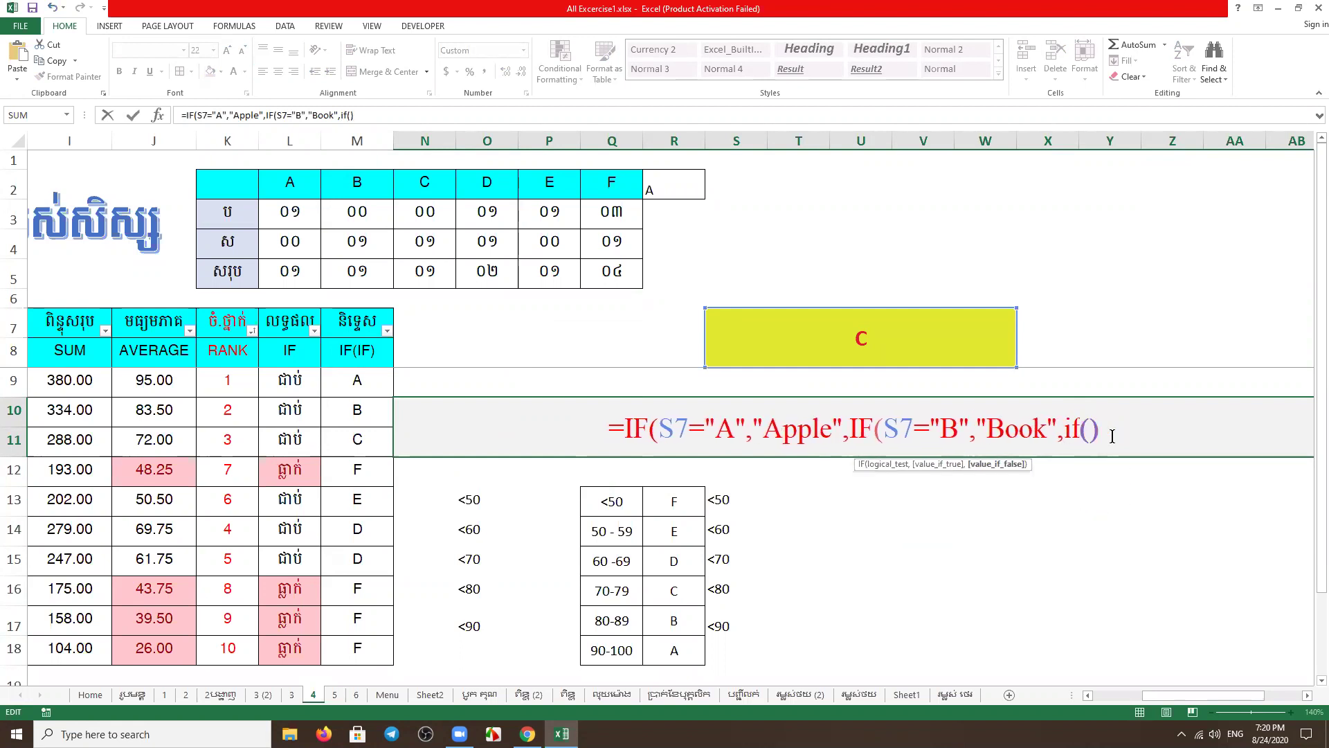
left_click(912, 352)
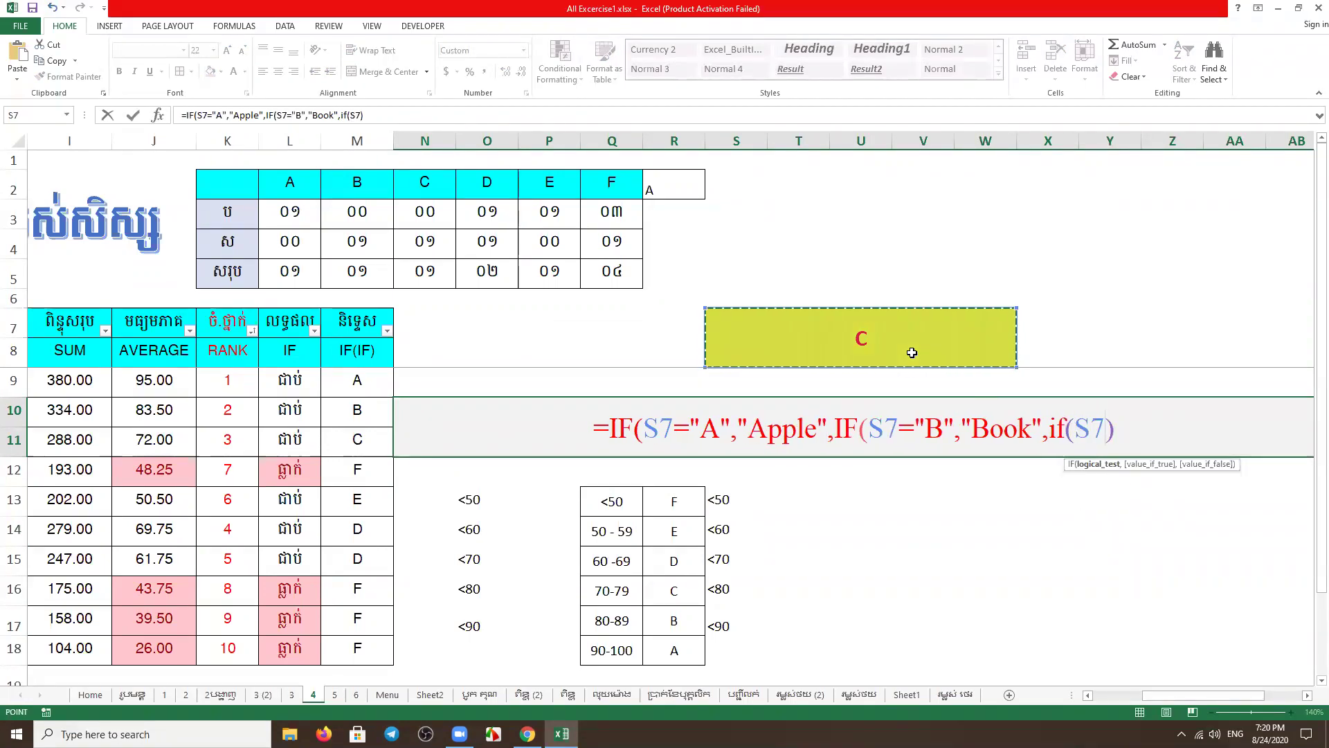
type("=")
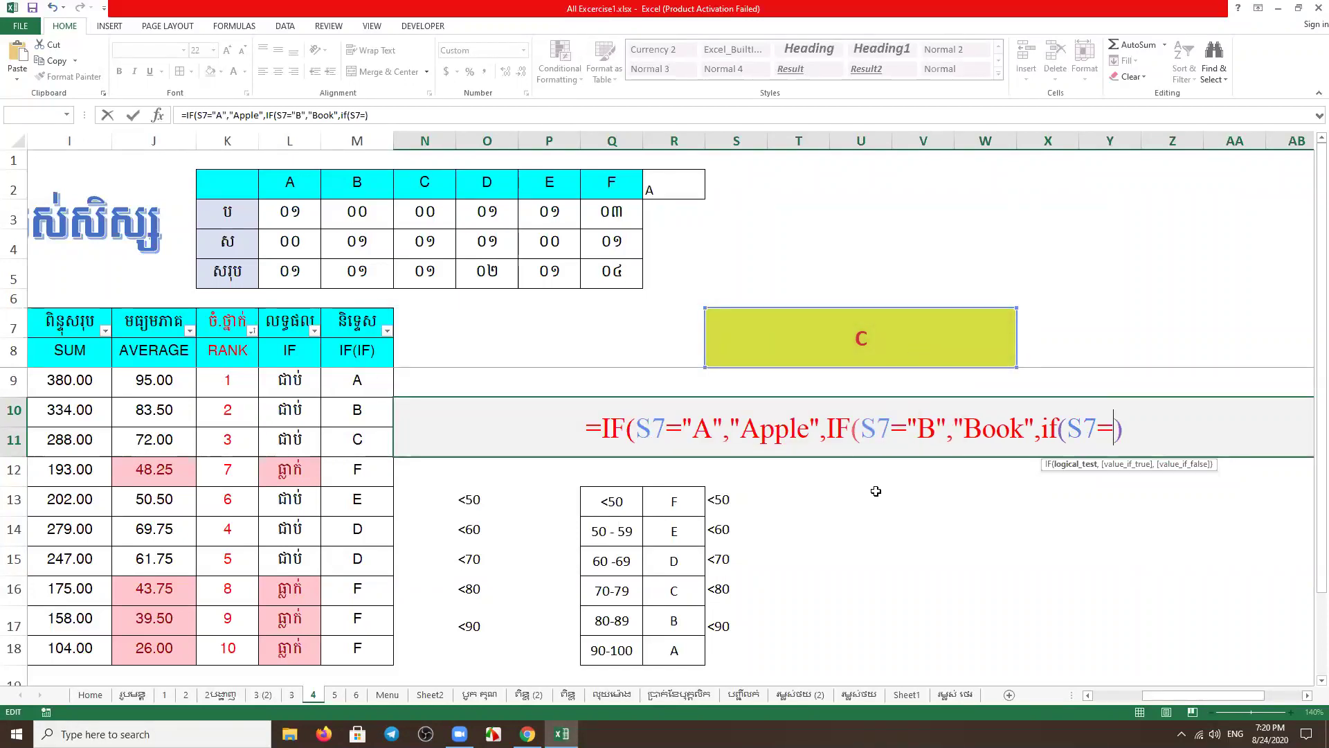
type("\"\"")
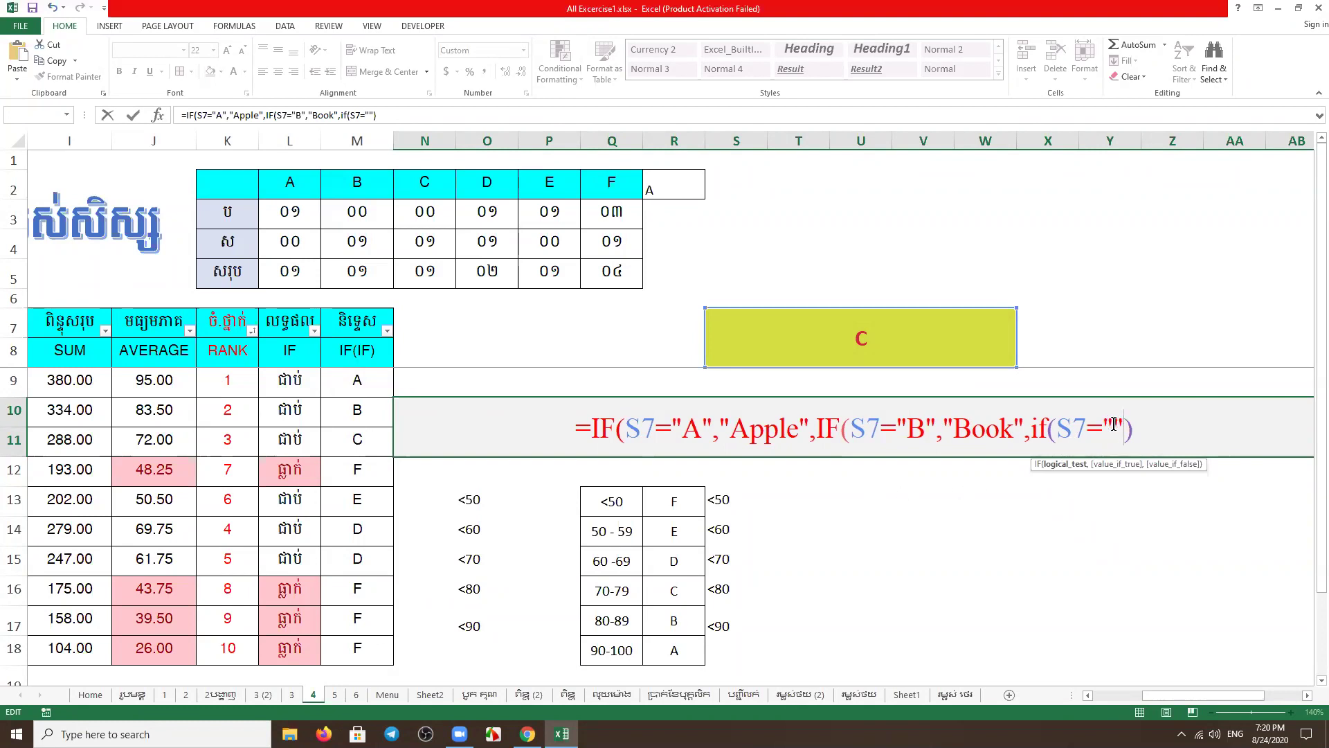
type("C")
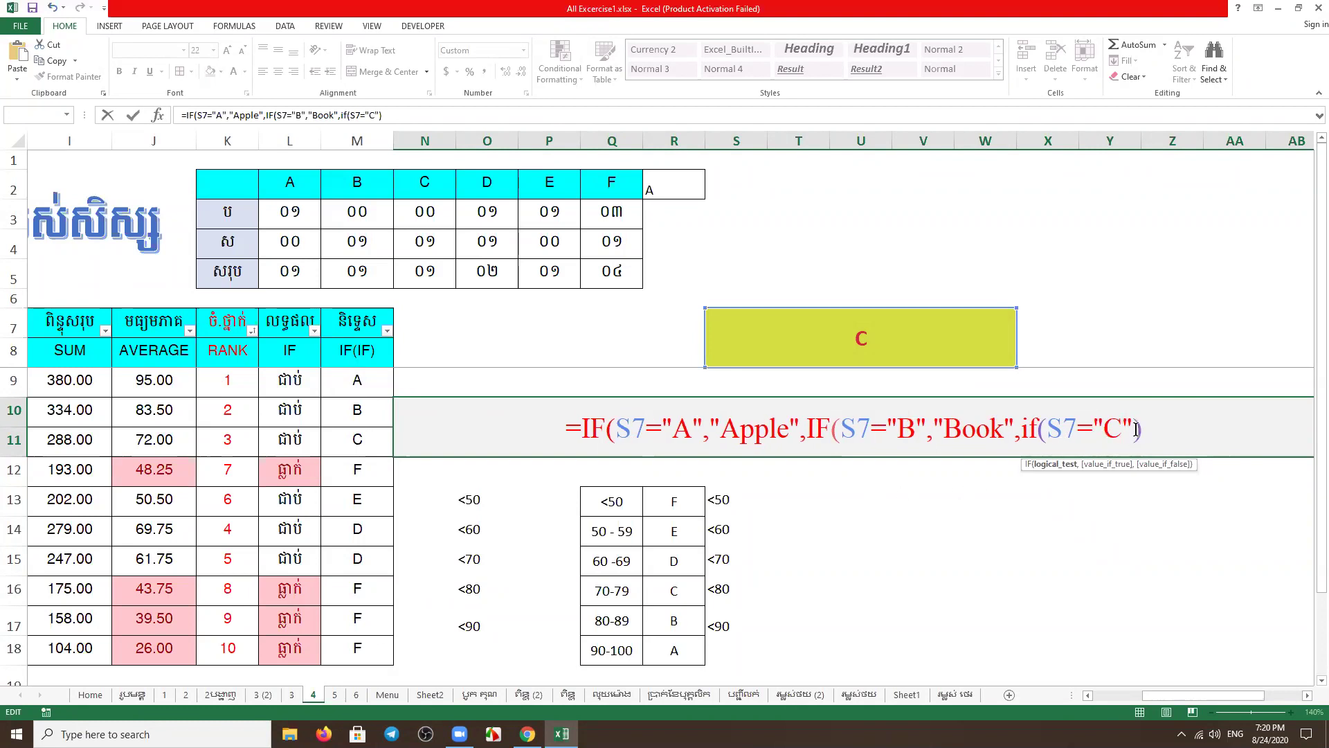
type(",")
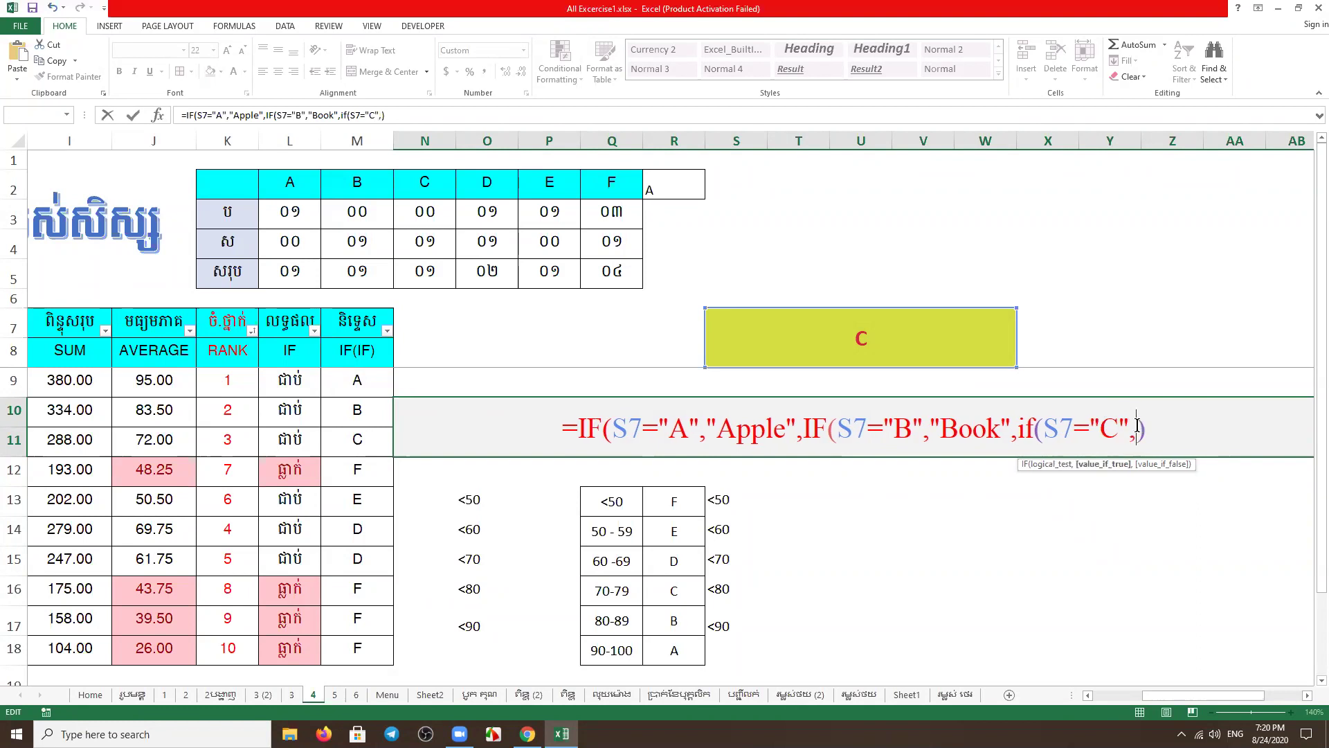
type("\"\"Cat")
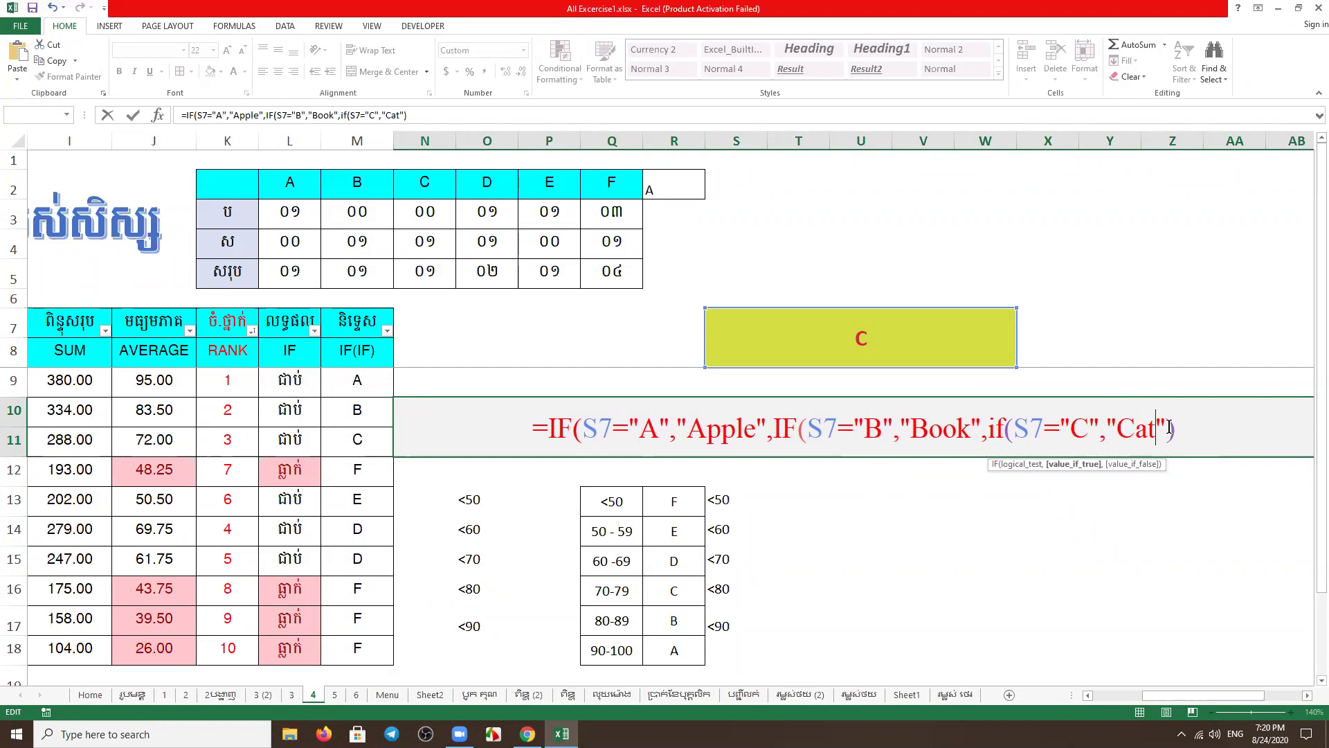
Inspect the three S7 conditions and their results within the formula
left_click(616, 429)
left_click(722, 428)
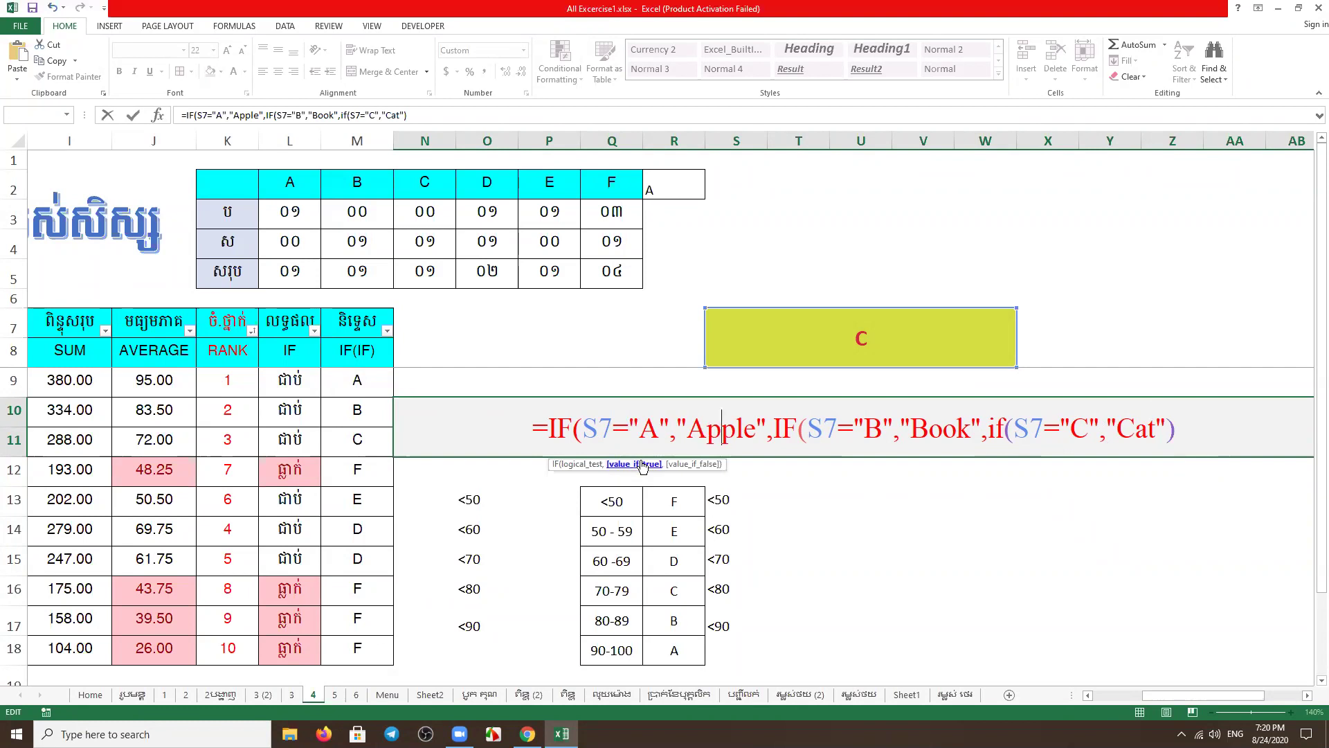
left_click(615, 429)
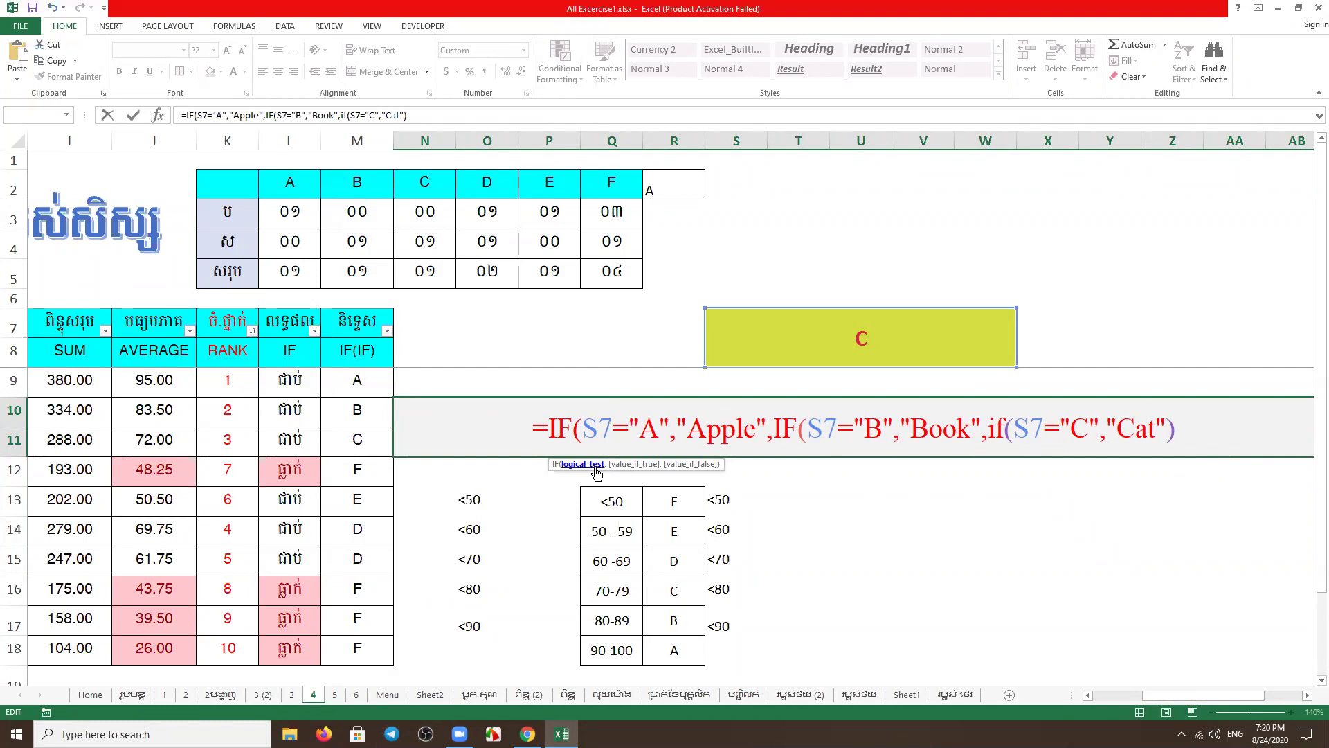
left_click(823, 429)
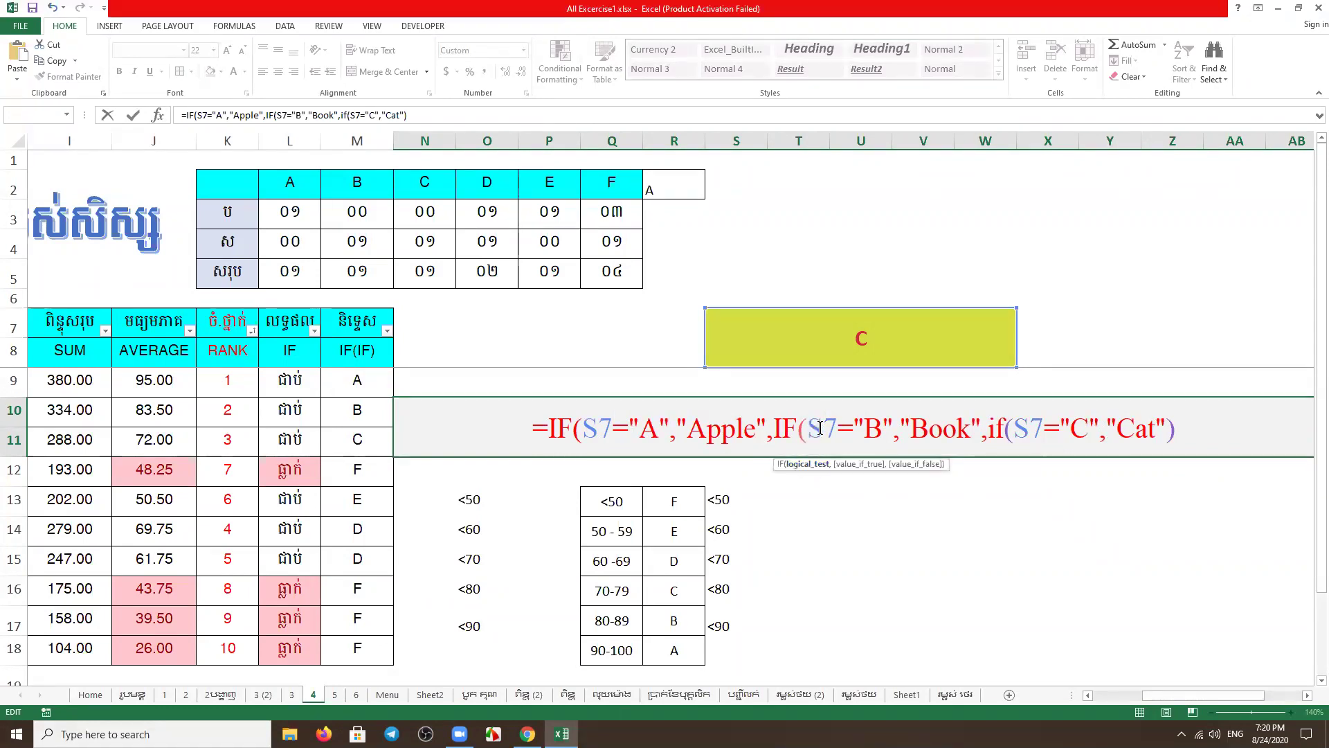
left_click_drag(823, 429, 891, 430)
key("Right")
key("Right")
key("Right")
key("Right")
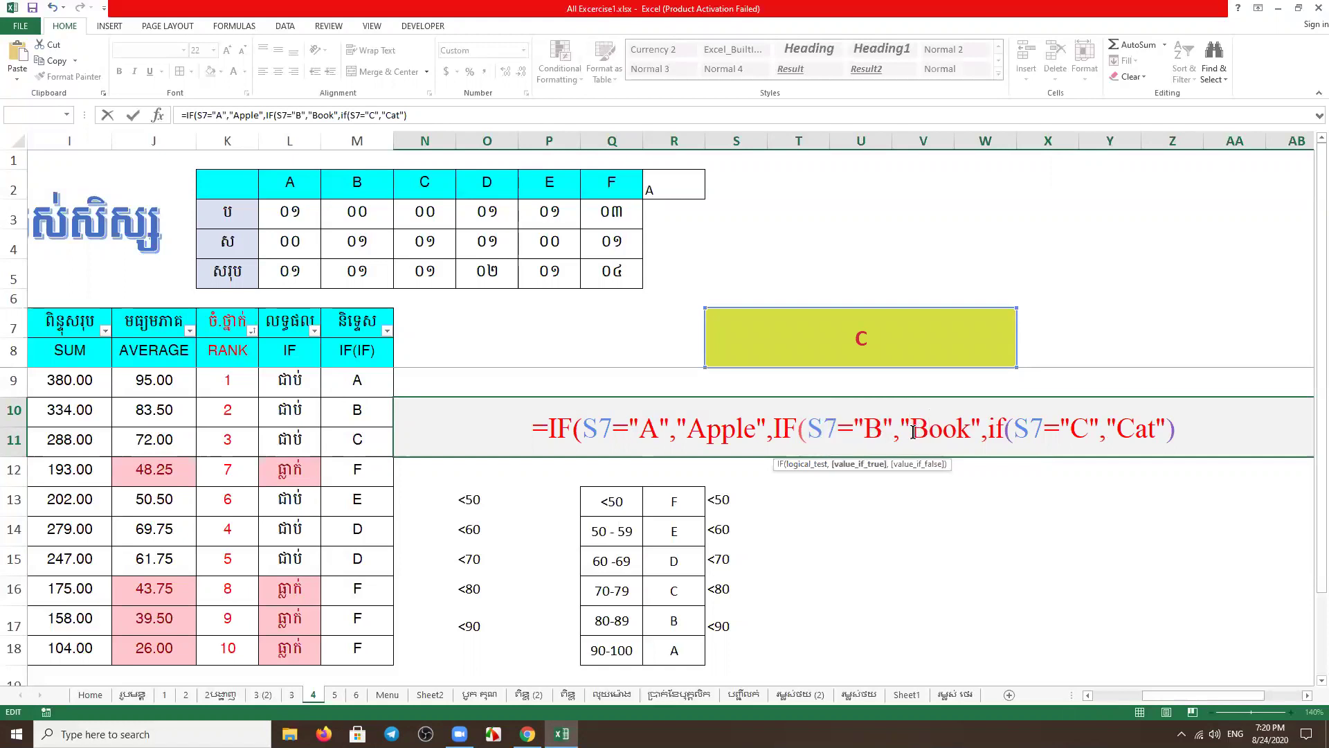
left_click_drag(806, 430, 886, 429)
left_click(914, 427)
left_click(1032, 428)
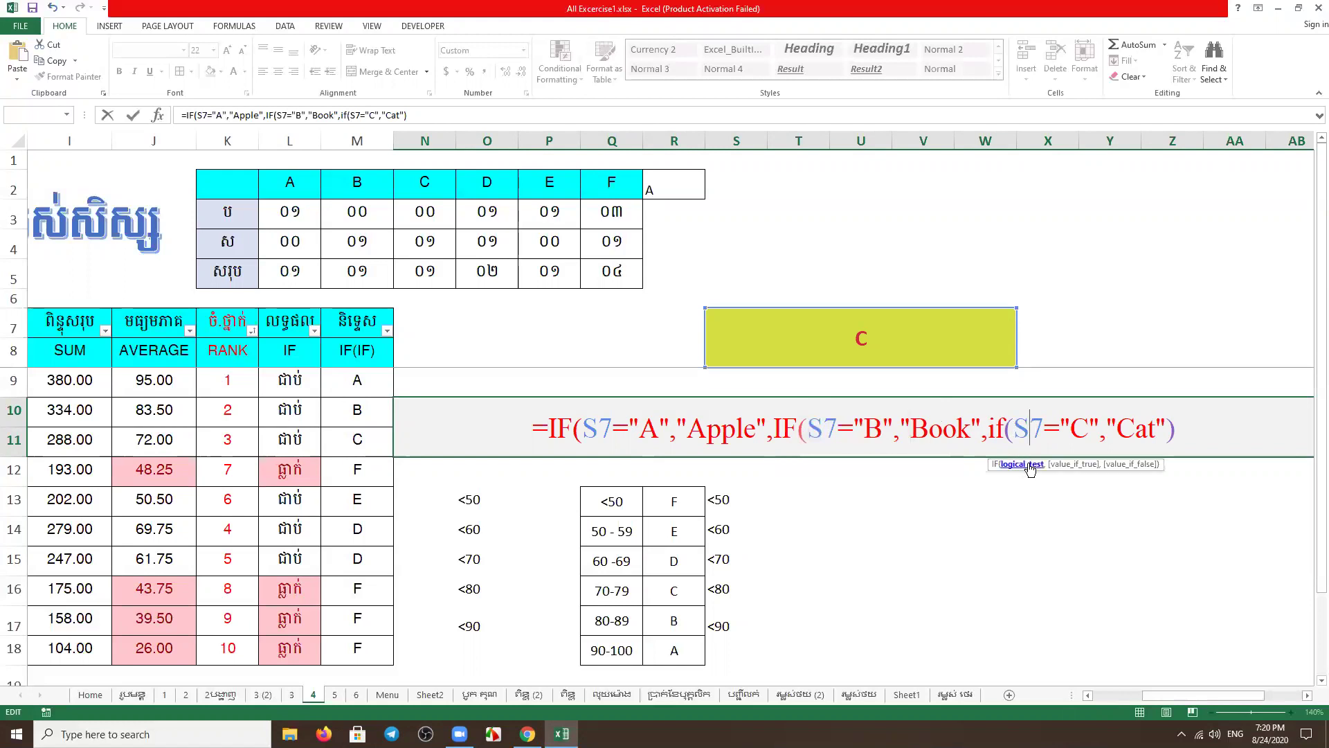
left_click(1087, 428)
left_click(1059, 425)
left_click(1128, 439)
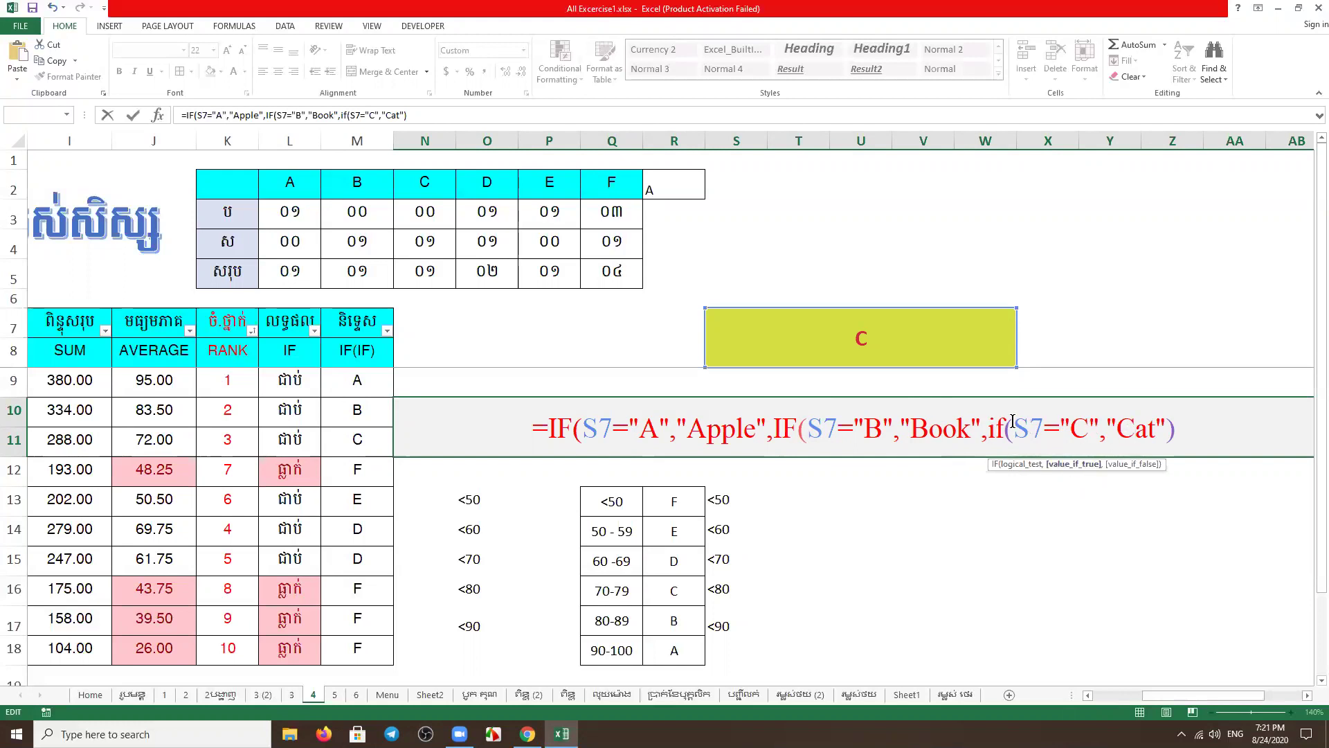
left_click_drag(1010, 426, 1107, 428)
left_click(1135, 430)
Add "ខុស" as the last false value, commit, and accept Excel's correction
key("Right")
key("Right")
key("Right")
type(",")
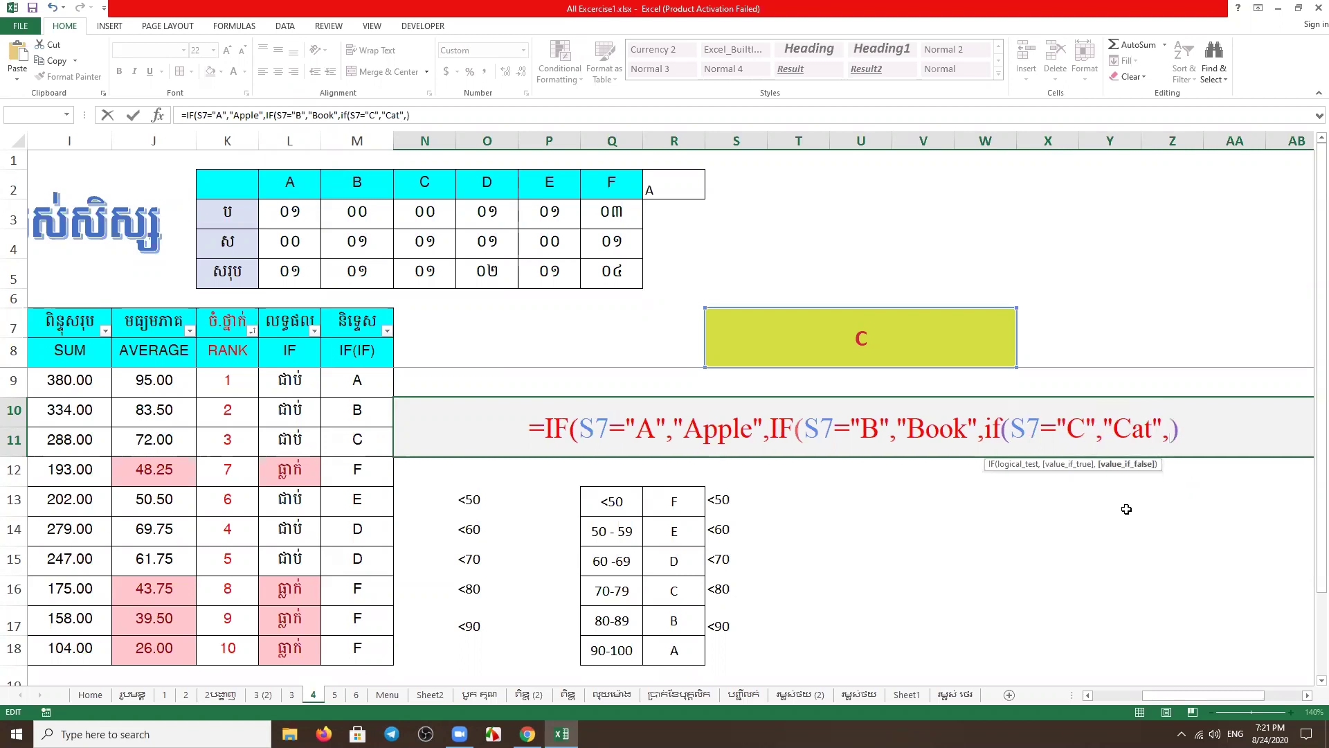
type("\"\"")
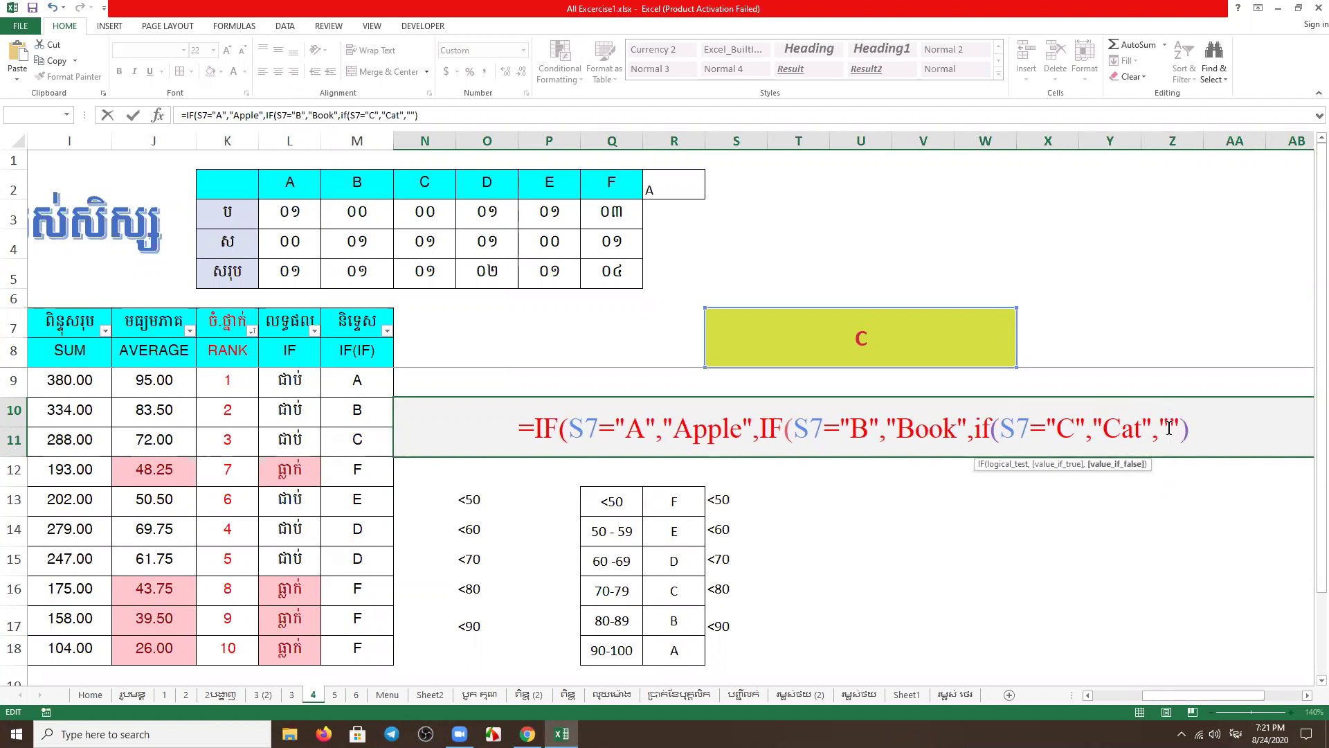
left_click(1168, 427)
type("ខុស")
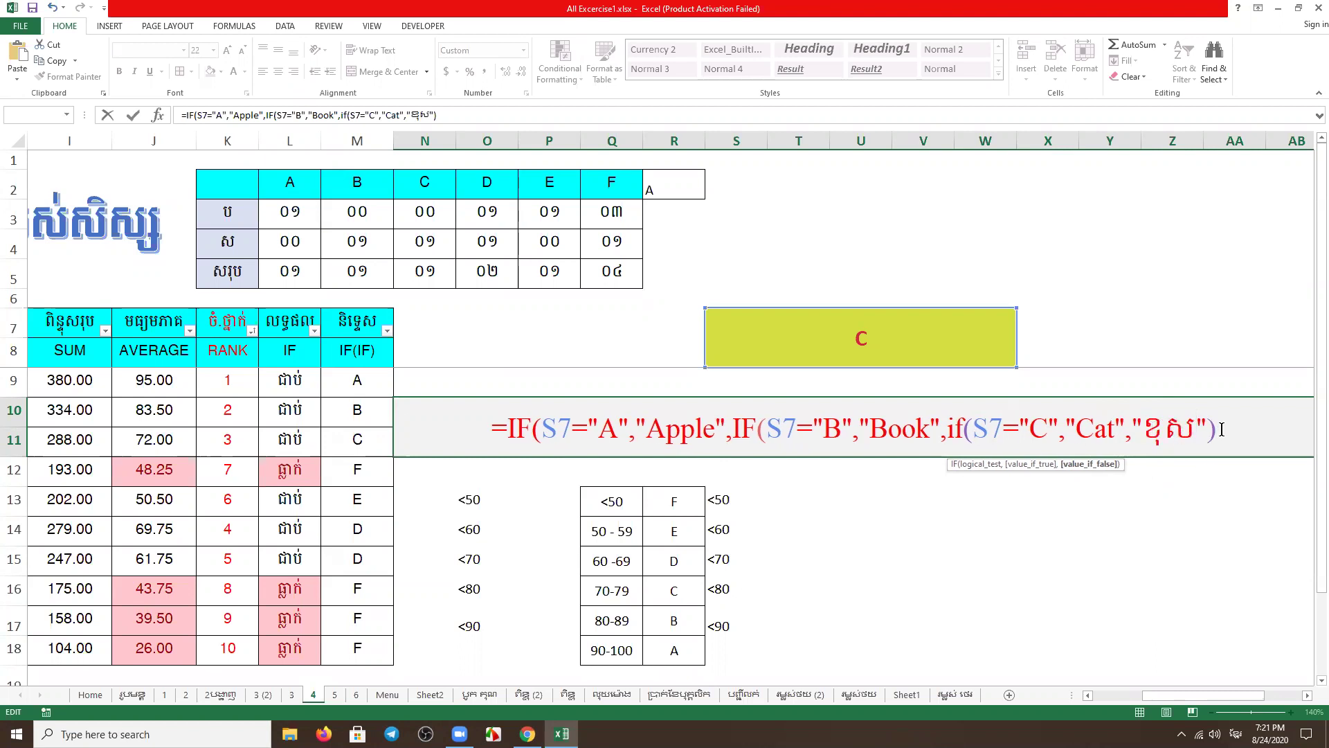
left_click(1221, 429)
key("Return")
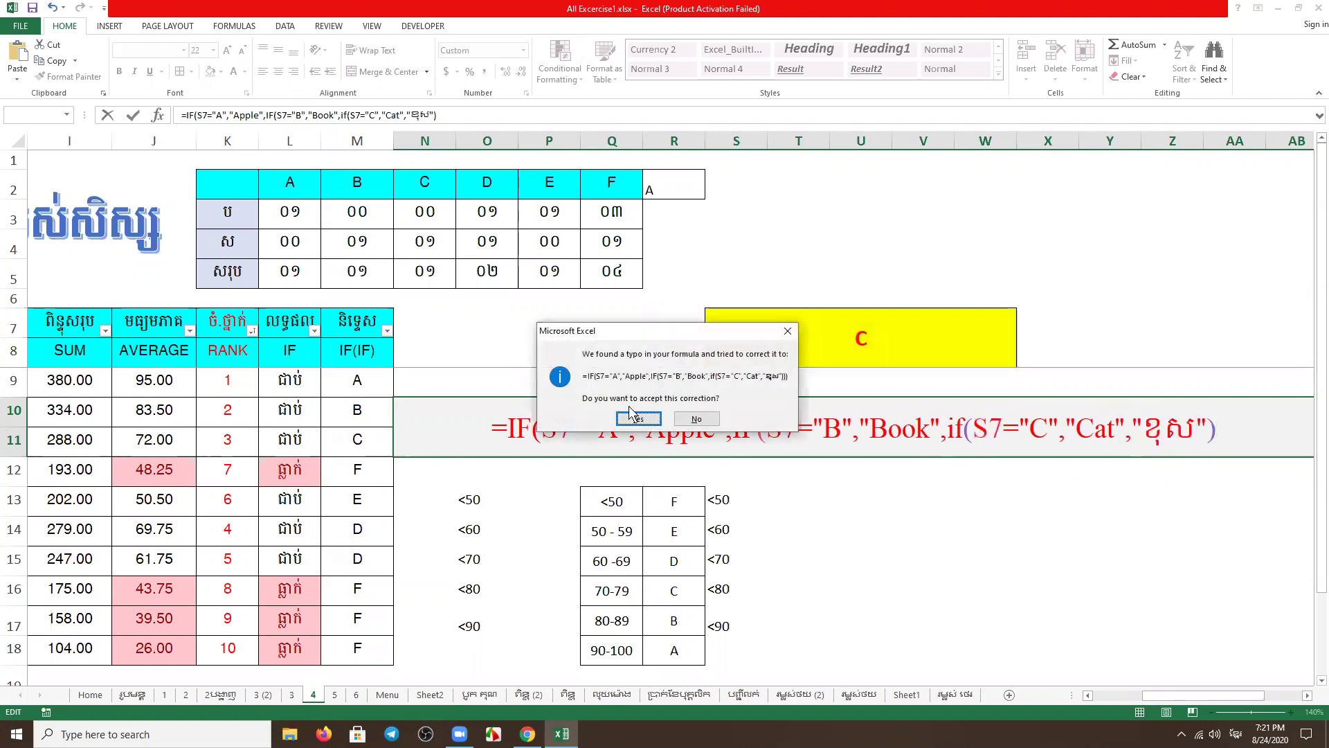
left_click(632, 415)
Test the formula by entering A, then B, then CV in S7
left_click(848, 344)
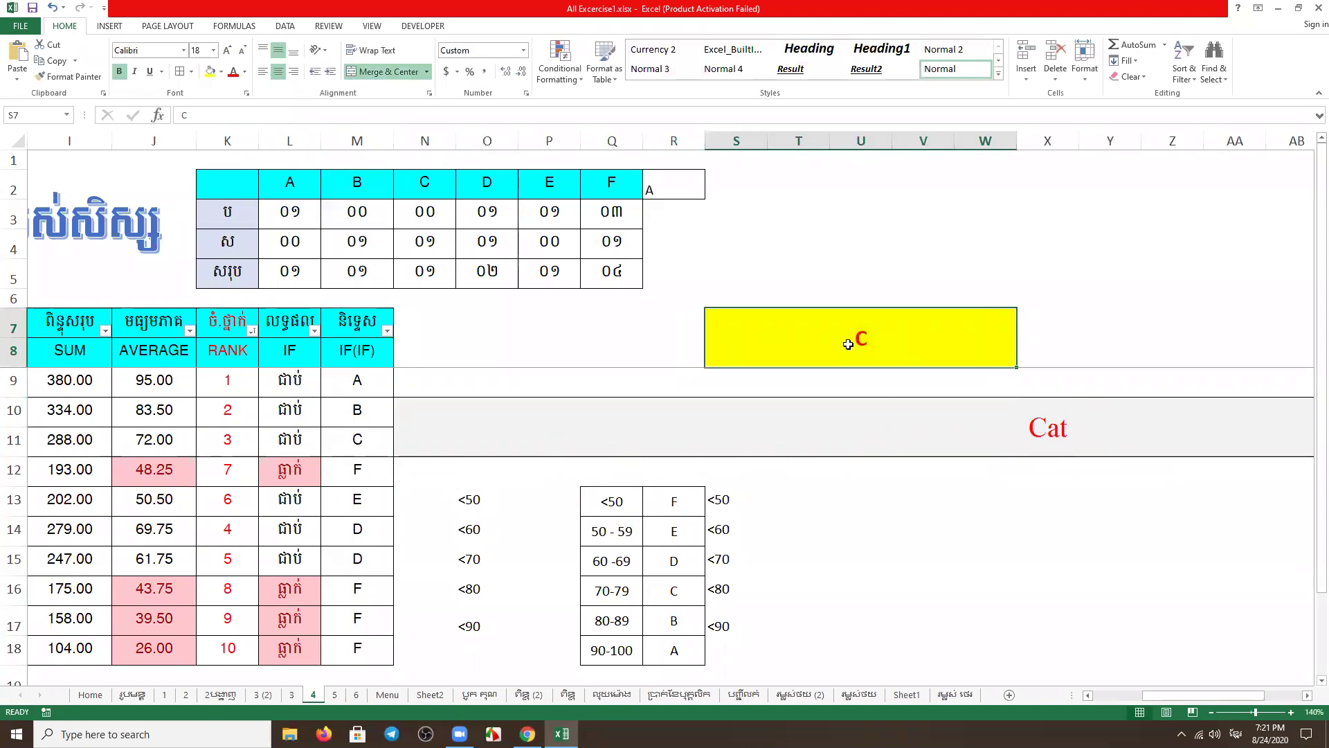
key("alt+shift")
type("A")
left_click(1069, 349)
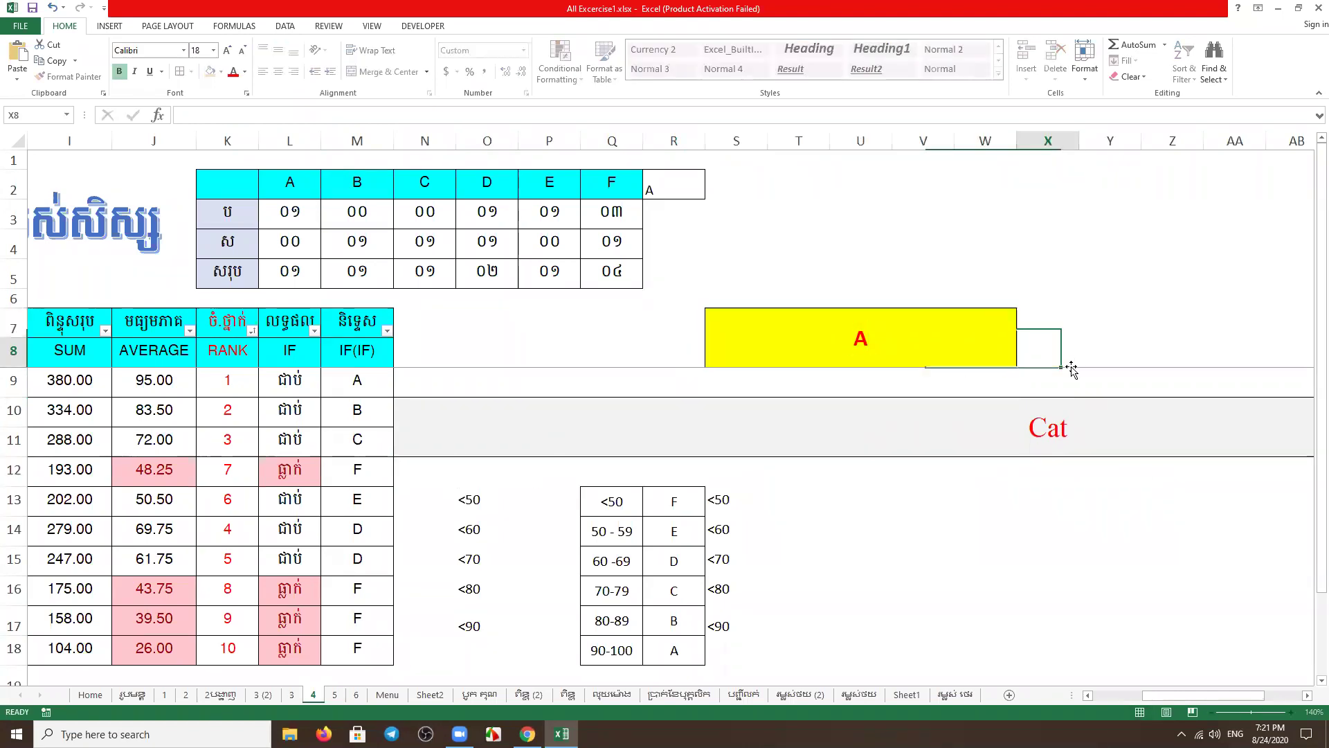
left_click(910, 350)
type("B")
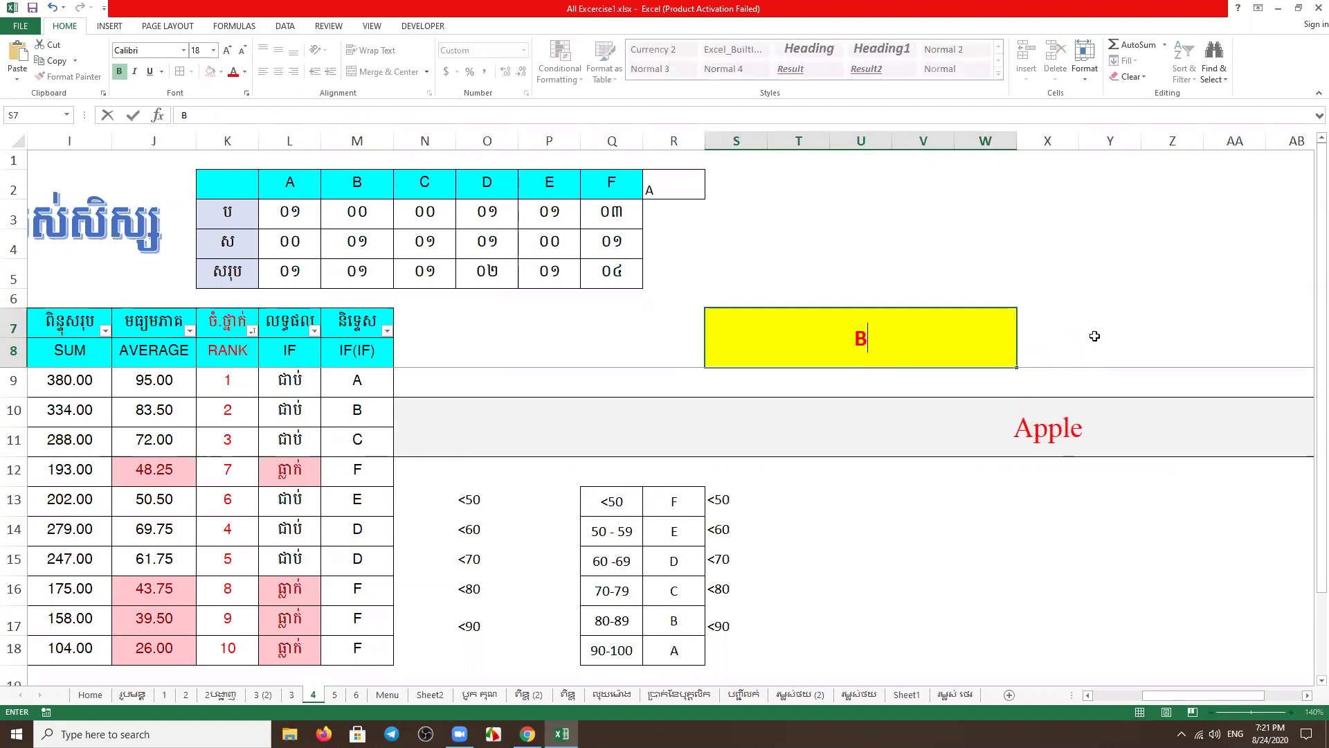
key("Tab")
left_click(874, 345)
type("CV")
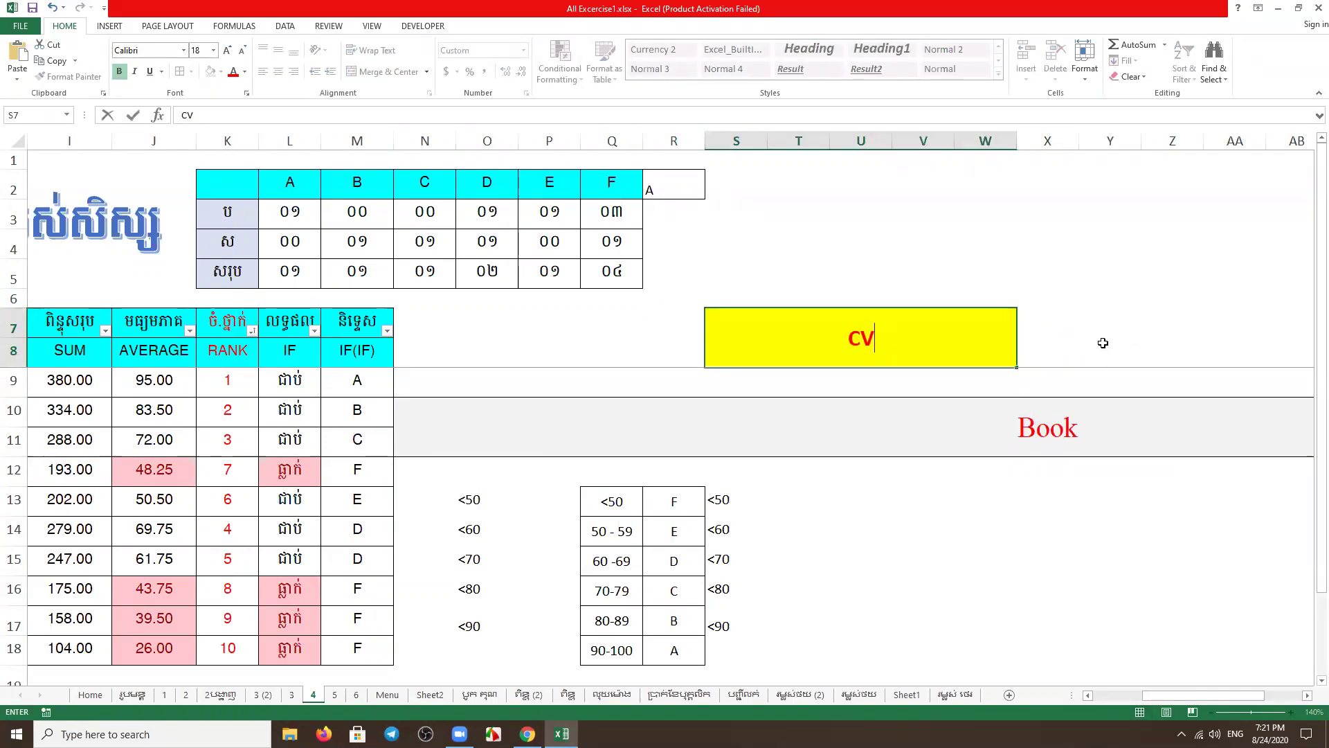
left_click(1103, 343)
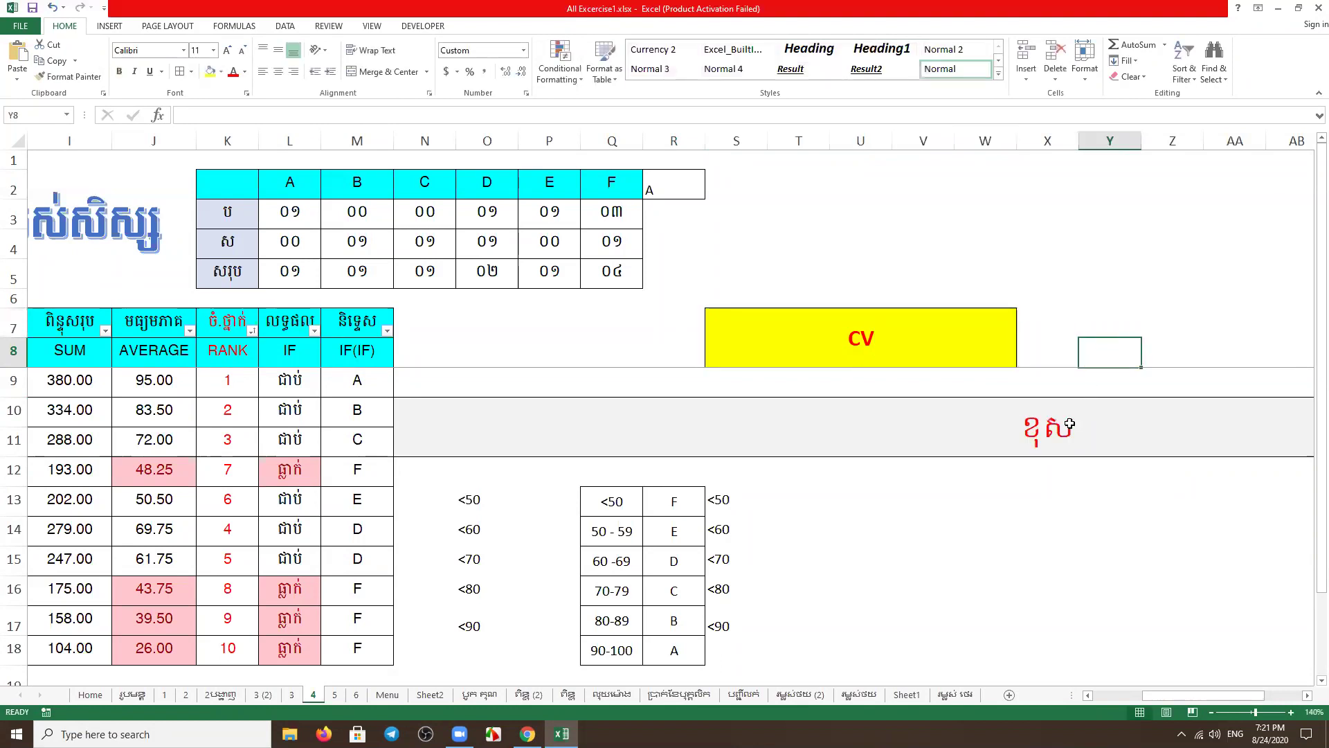
Clear S7 so the result cell shows ខុស
left_click(884, 340)
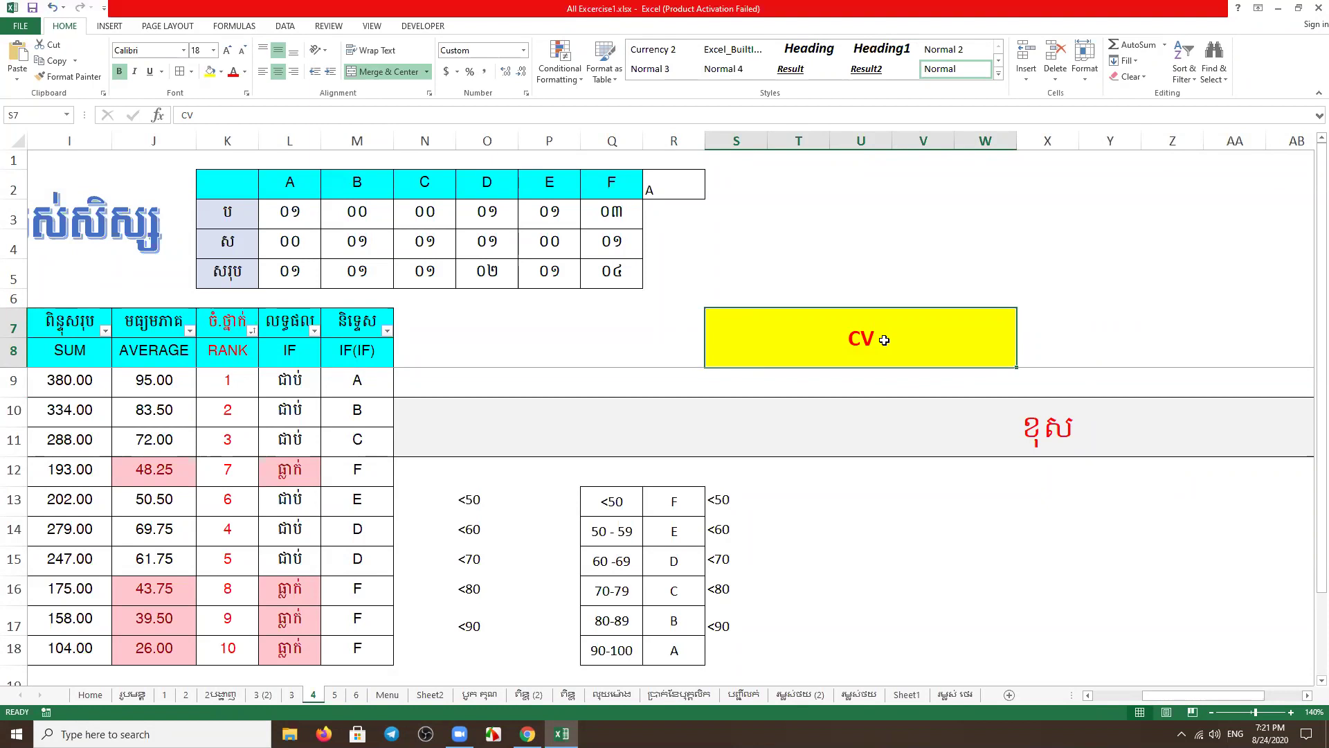
key("Delete")
left_click(292, 27)
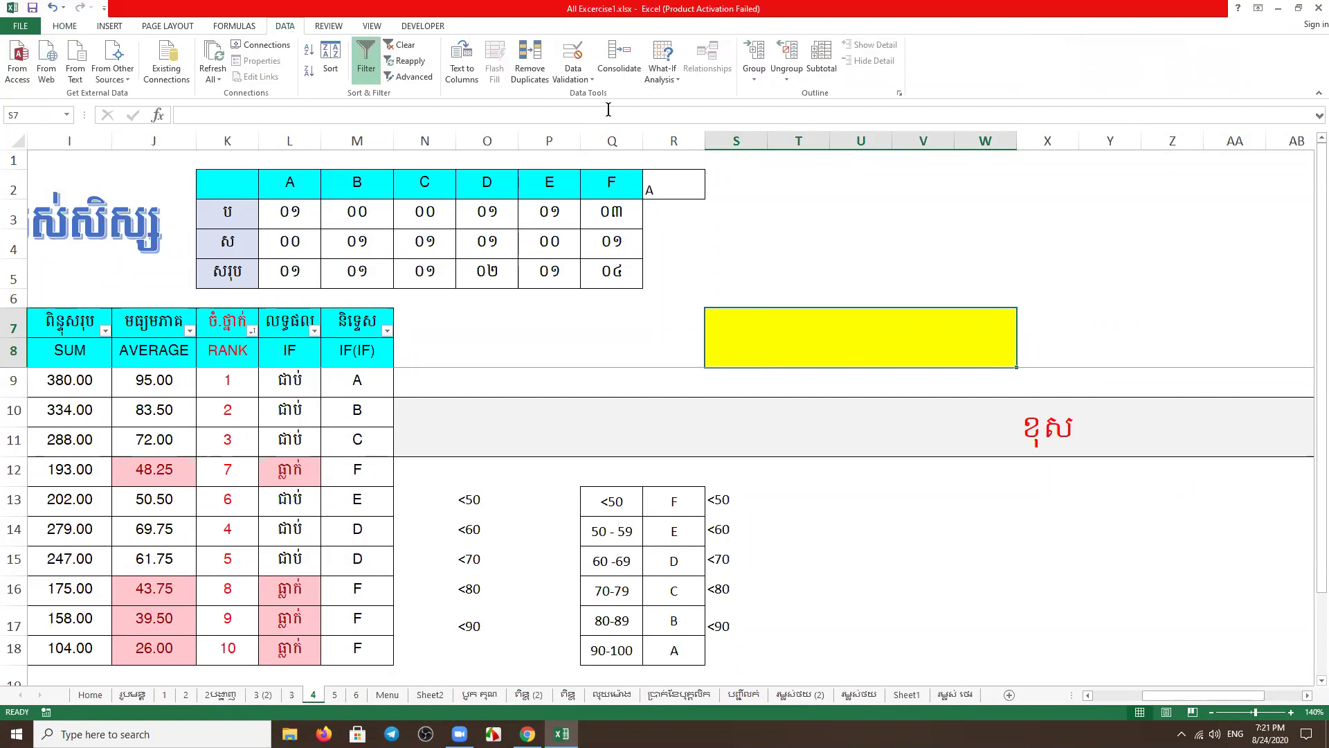
Restrict S7 with list data validation using source A,B,C
left_click(574, 78)
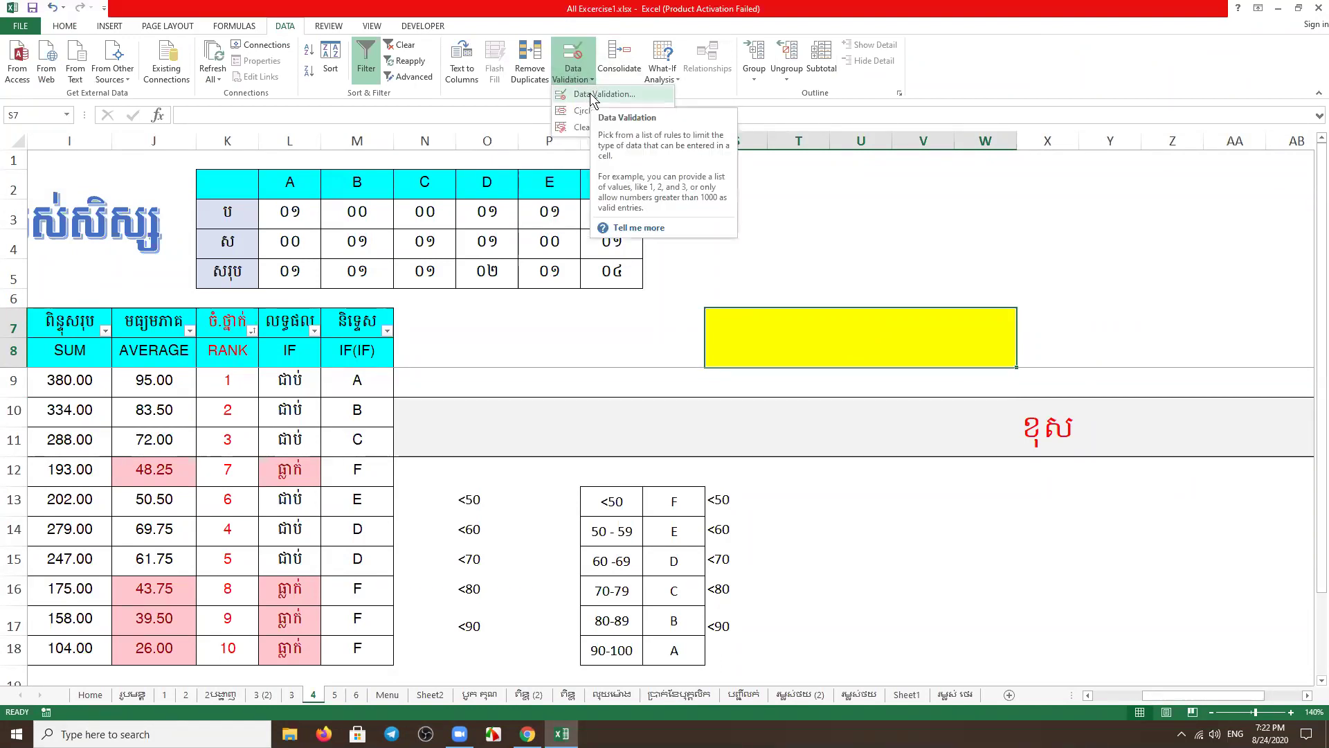
left_click(592, 95)
left_click(839, 269)
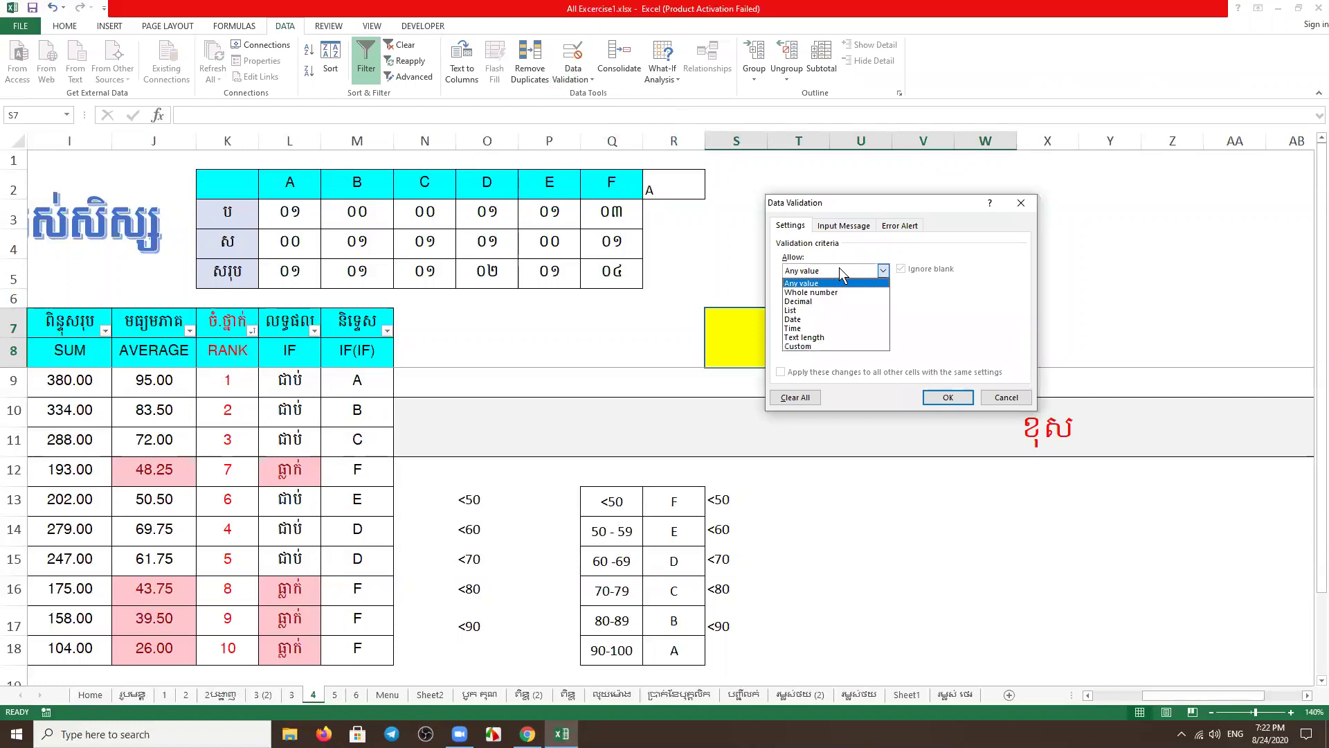
left_click(809, 312)
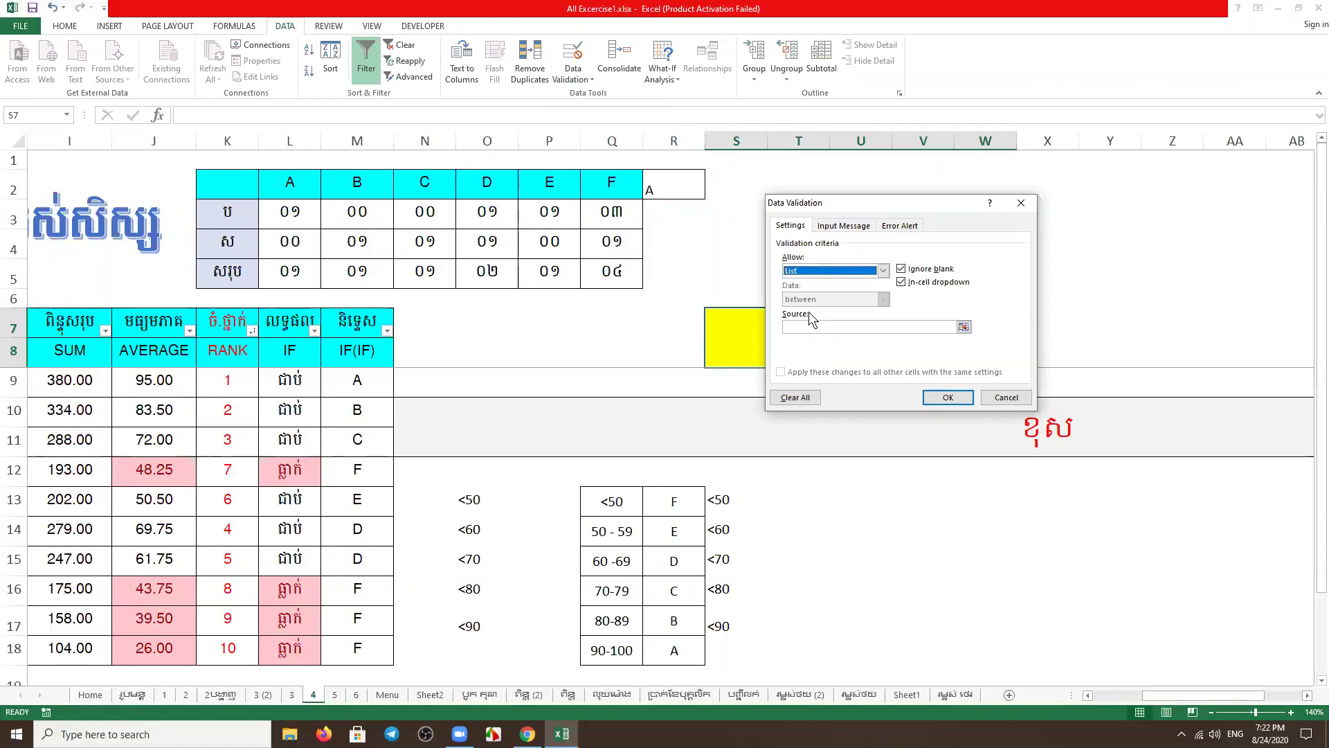
left_click(833, 327)
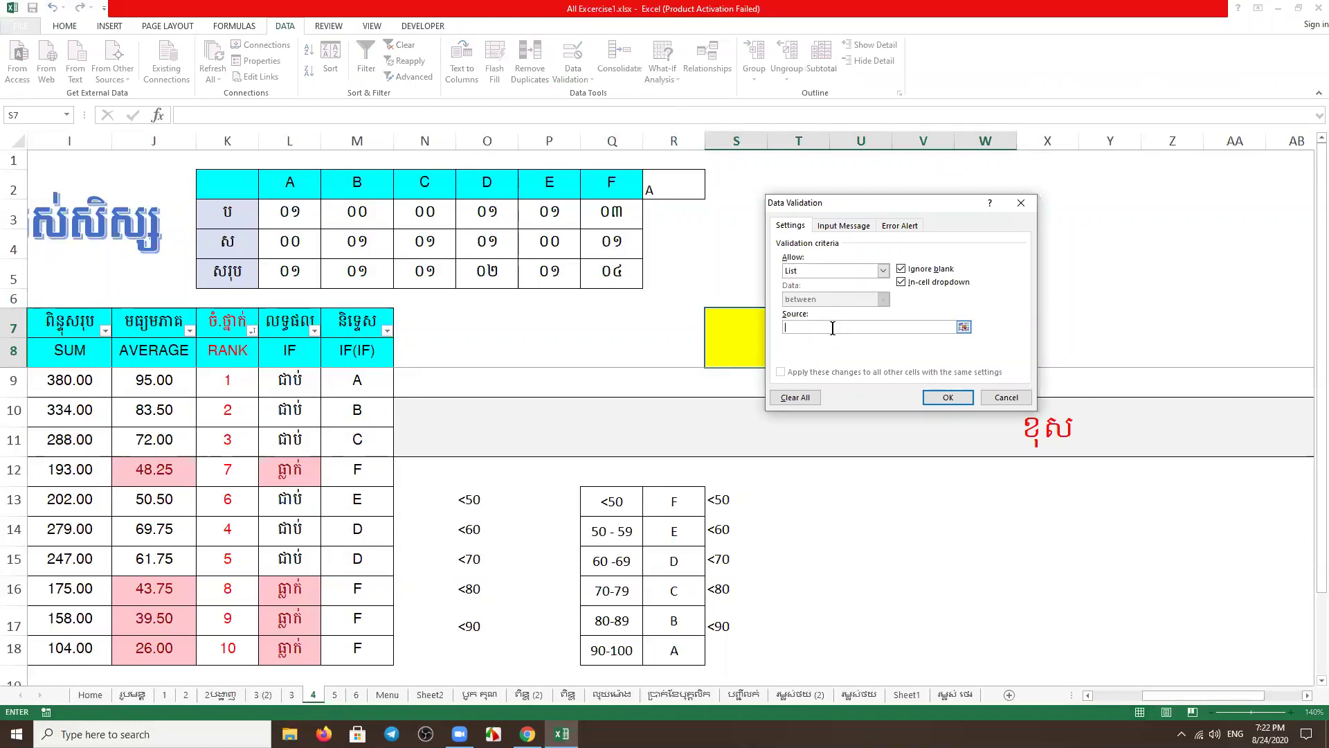
type("A,B,C")
left_click(947, 398)
left_click(923, 523)
Reopen S7's Data Validation settings at the Input Message options
left_click(852, 325)
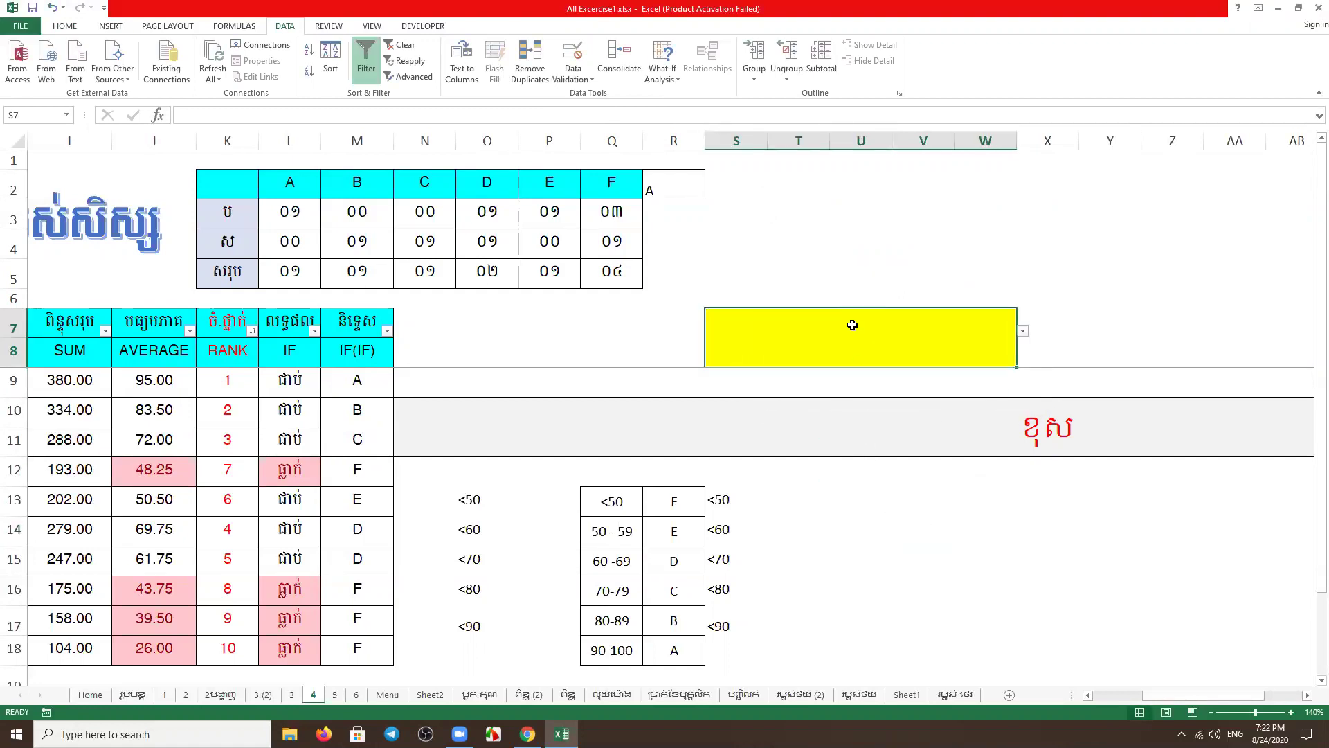
left_click(593, 78)
left_click(593, 94)
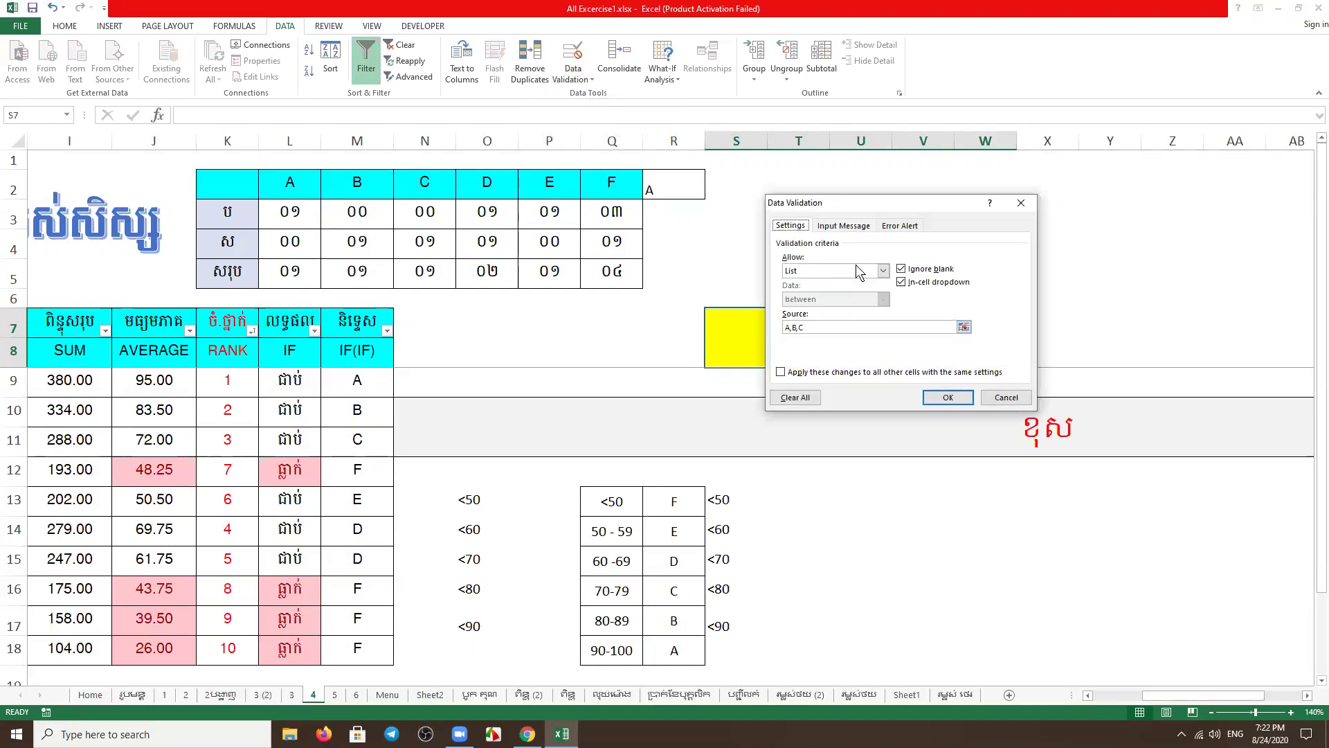
left_click(843, 226)
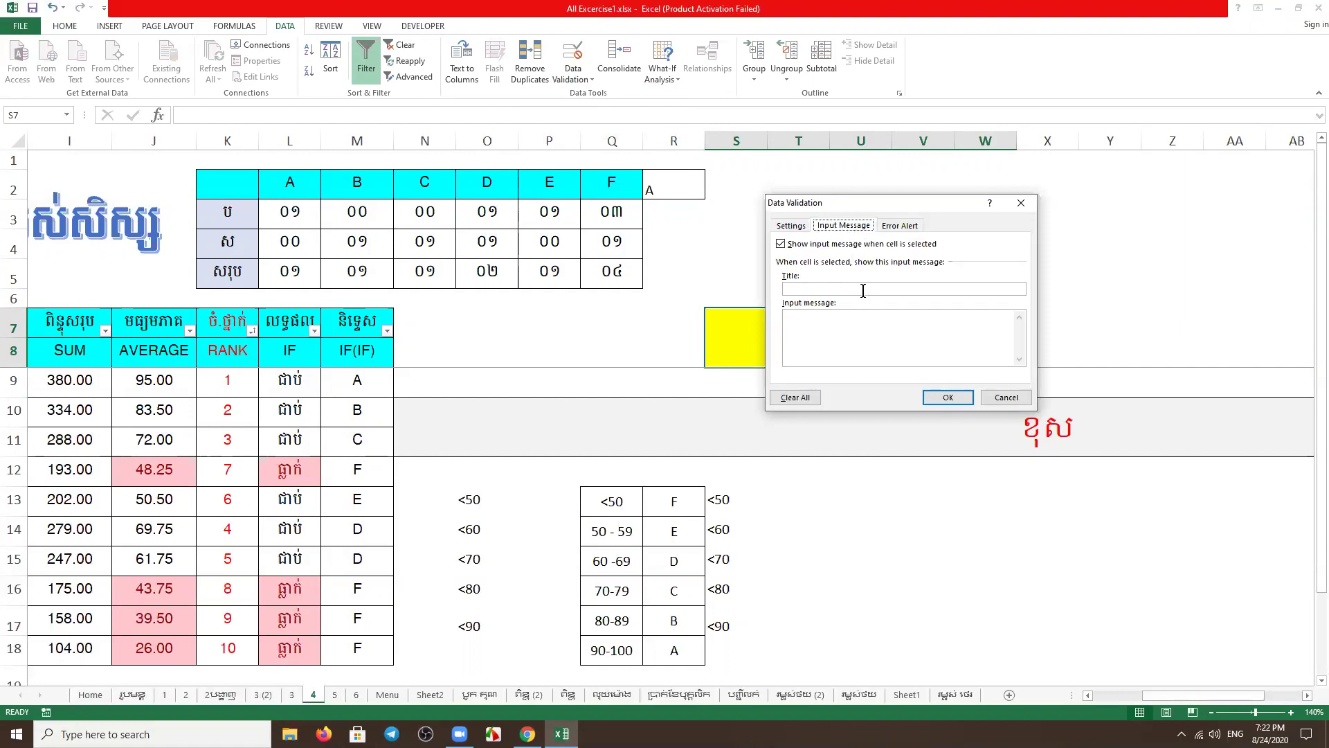
Write the Khmer input message saying only A,B,C may be entered (បញ្ចូលបានតែ … តែប៉ុណ្ណោះ)
left_click(859, 321)
key("alt+shift")
type("បញ្ចូលបានតែ")
key("alt+shift")
type("G")
key("BackSpace")
key("alt+shift")
type("អក្សរ")
key("alt+shift")
type("A,B,C")
key("alt+space")
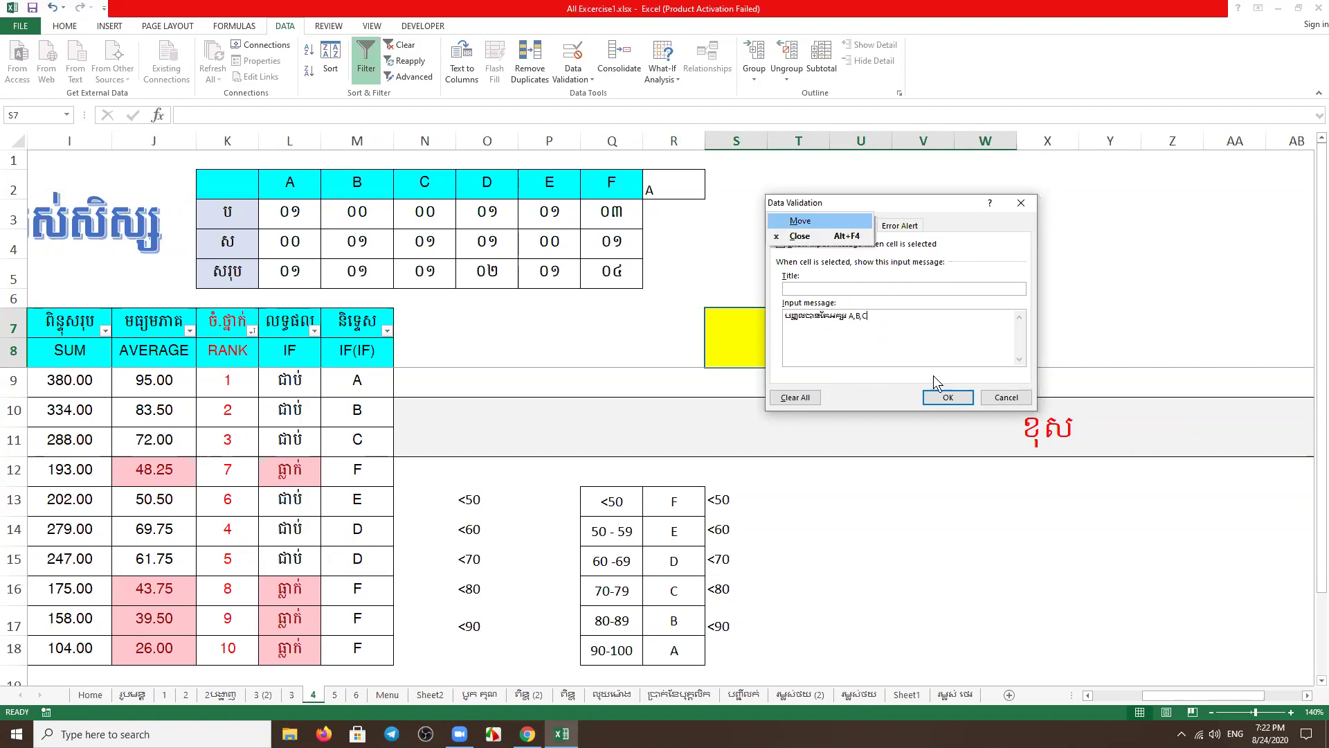
left_click(880, 316)
key("alt+shift")
type("តែប៉ុណ្ណោះ")
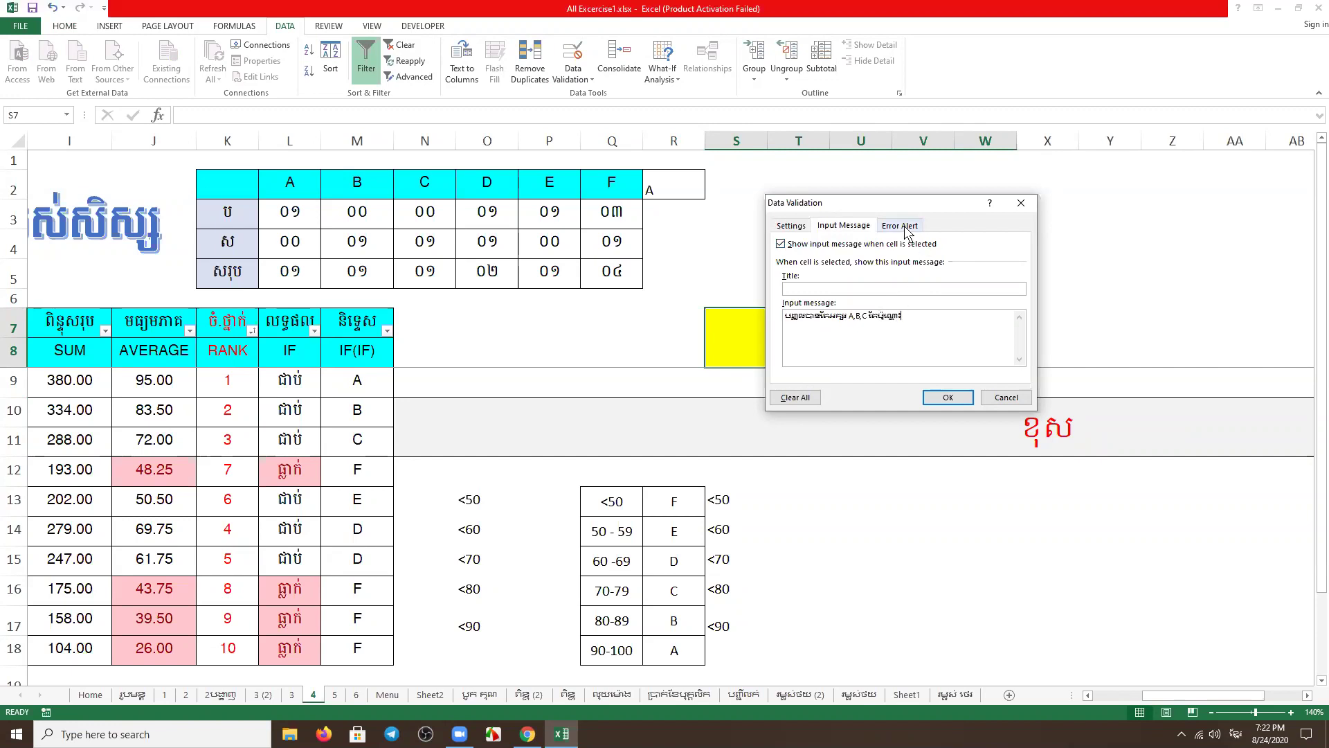
left_click(900, 226)
Type a Khmer Stop error message asking to retype, ending with A,B,C
left_click(921, 323)
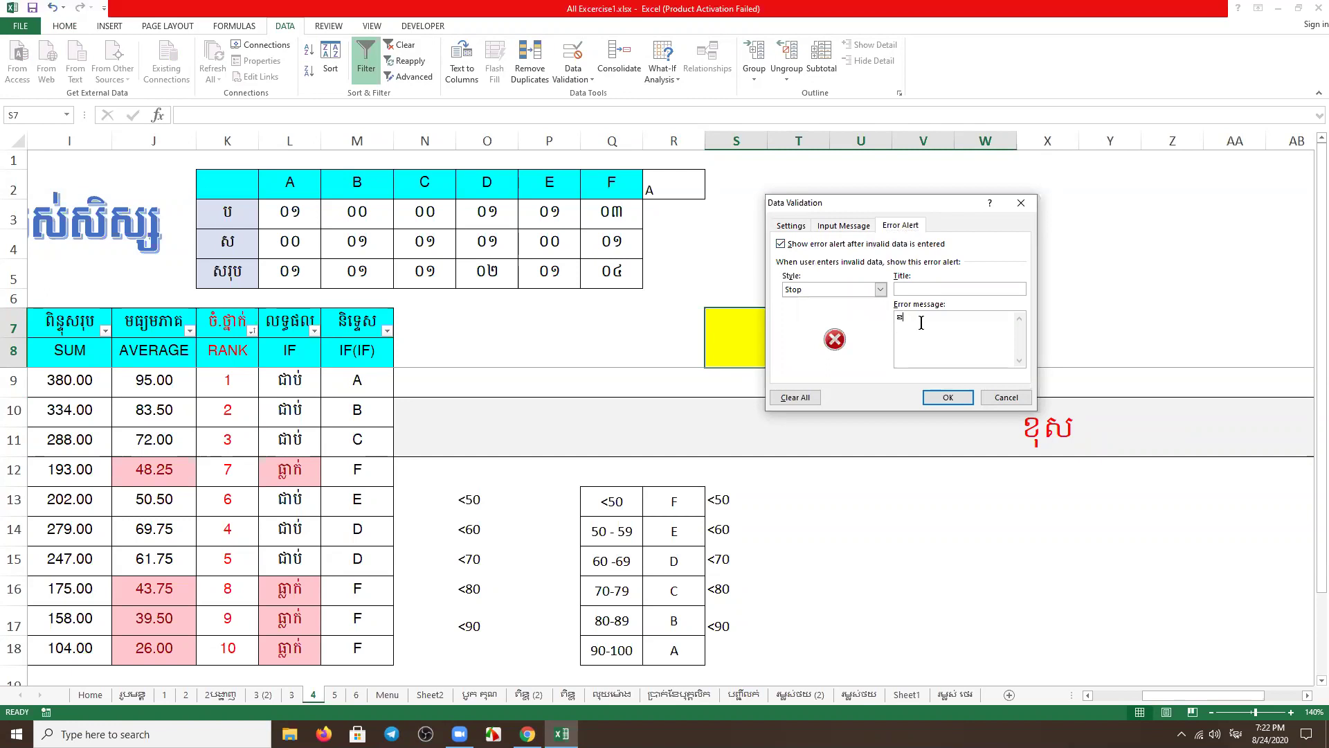
type("ុសហើយ")
type(" ហាសវាយម្តងទៀត")
key("alt+shift")
key("BackSpace")
type("!")
key("alt+shift")
key("BackSpace")
key("alt+shift")
key("alt+shift")
key("alt+shift")
type("A,B,C")
Apply the validation and test S7 with the valid letters A, B and C
left_click(951, 397)
left_click(959, 515)
left_click(843, 338)
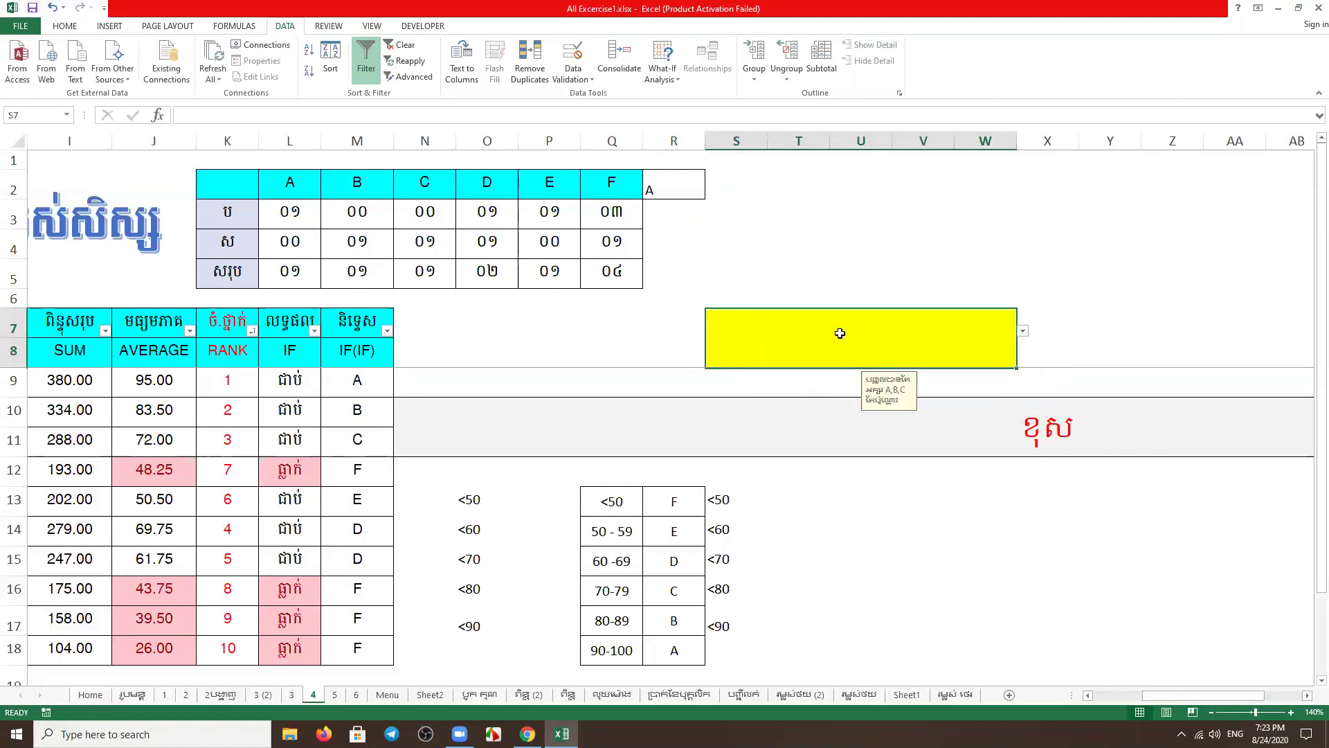
type("A")
left_click(1108, 337)
left_click(879, 354)
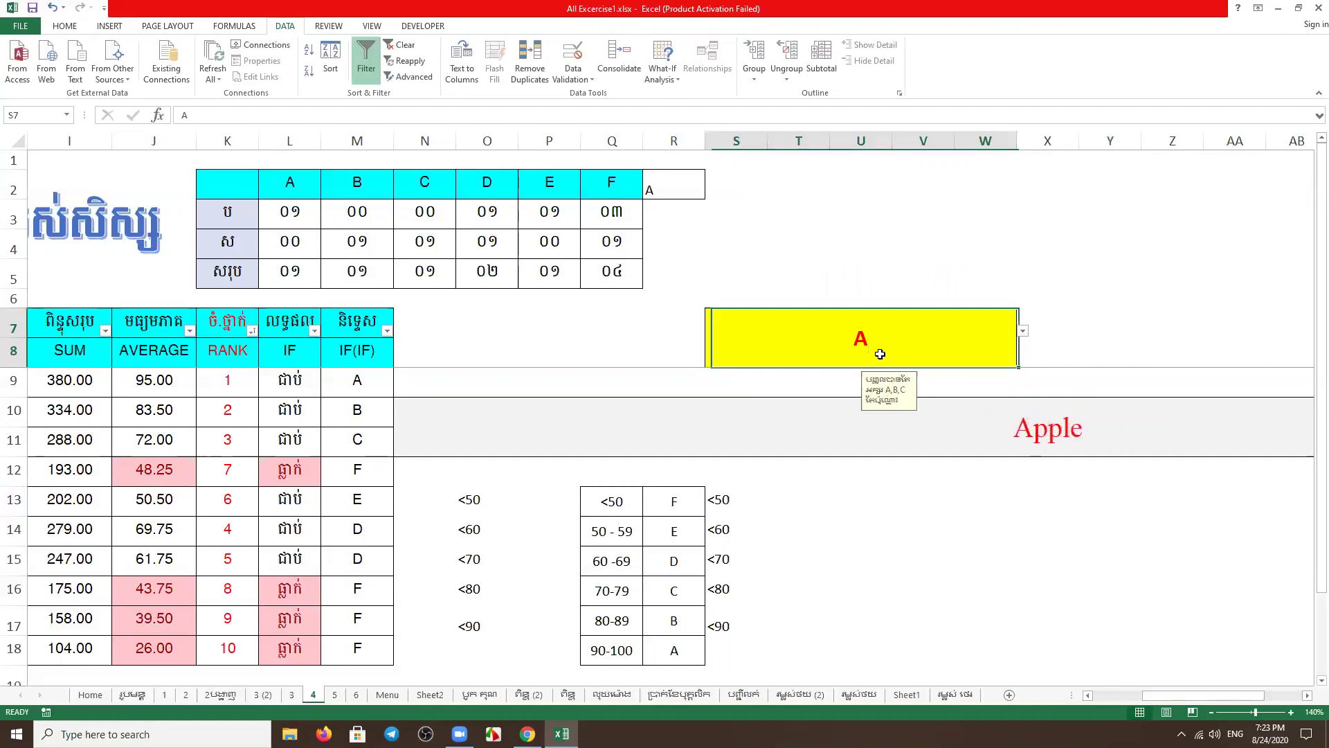
type("B")
left_click(1160, 312)
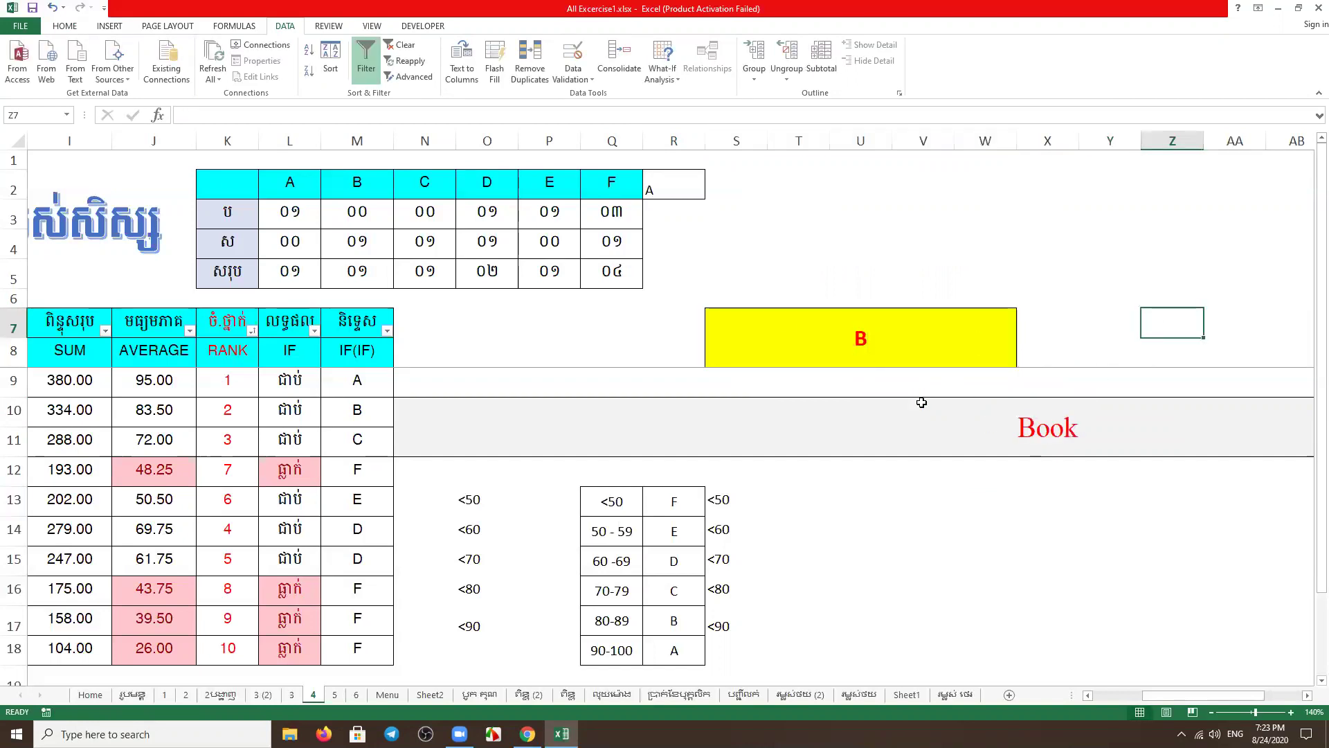
left_click(831, 328)
type("C")
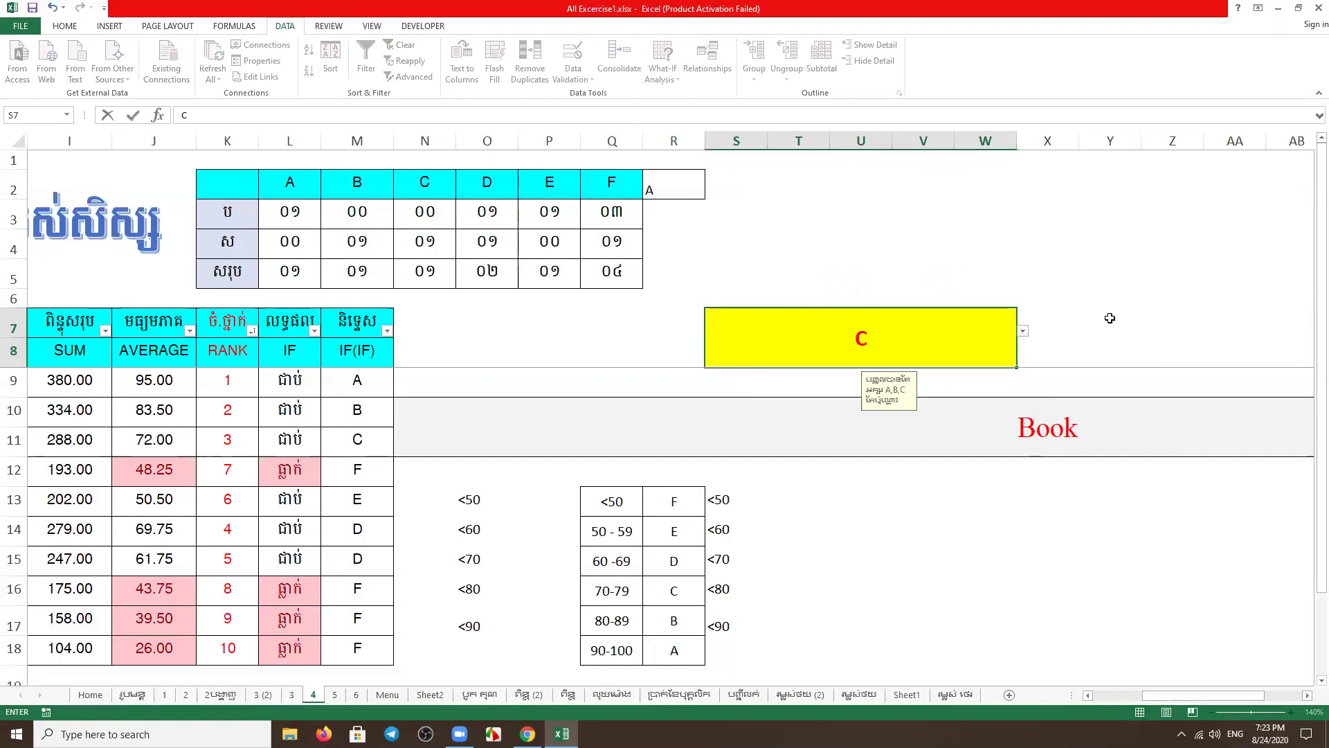
left_click(1110, 318)
Try the invalid letters D and G in S7 and dismiss the validation errors
left_click(900, 326)
type("D")
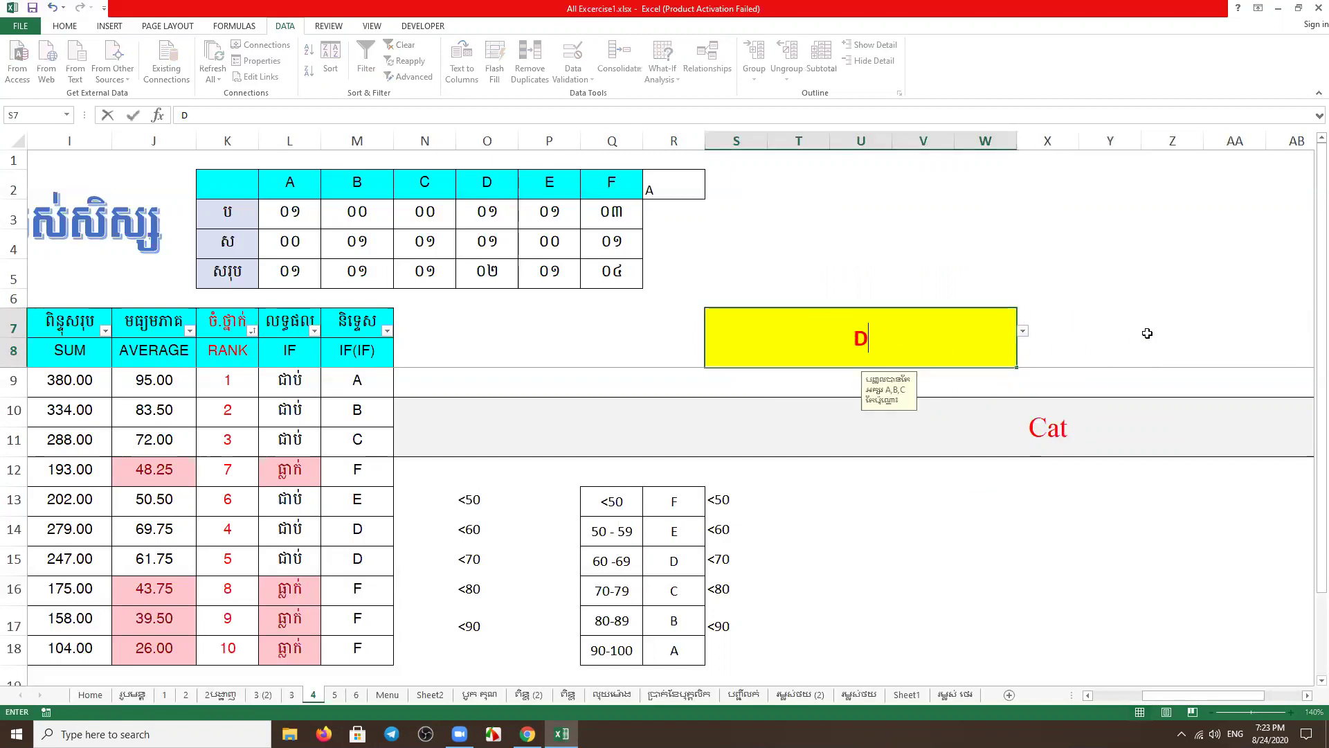
left_click(1147, 333)
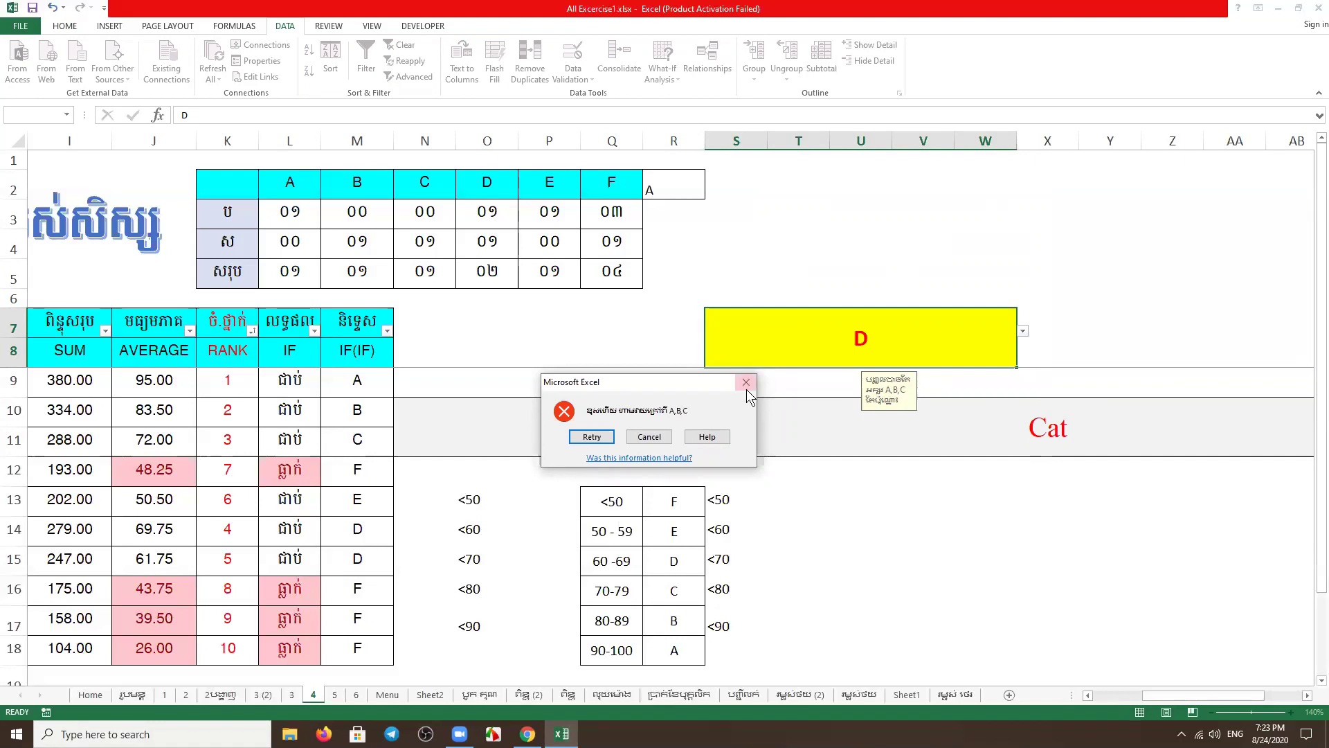
key("Escape")
left_click(1072, 342)
left_click(889, 341)
left_click(1221, 326)
left_click(834, 342)
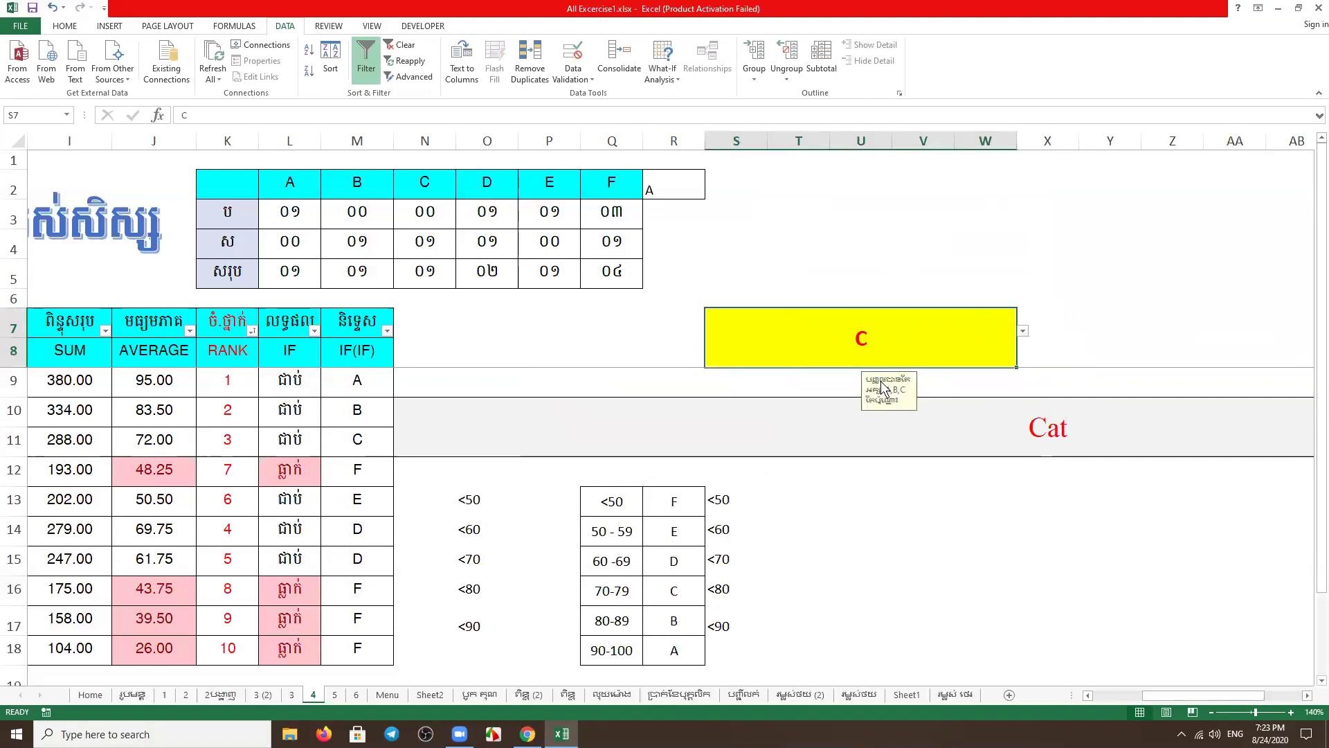
type("G")
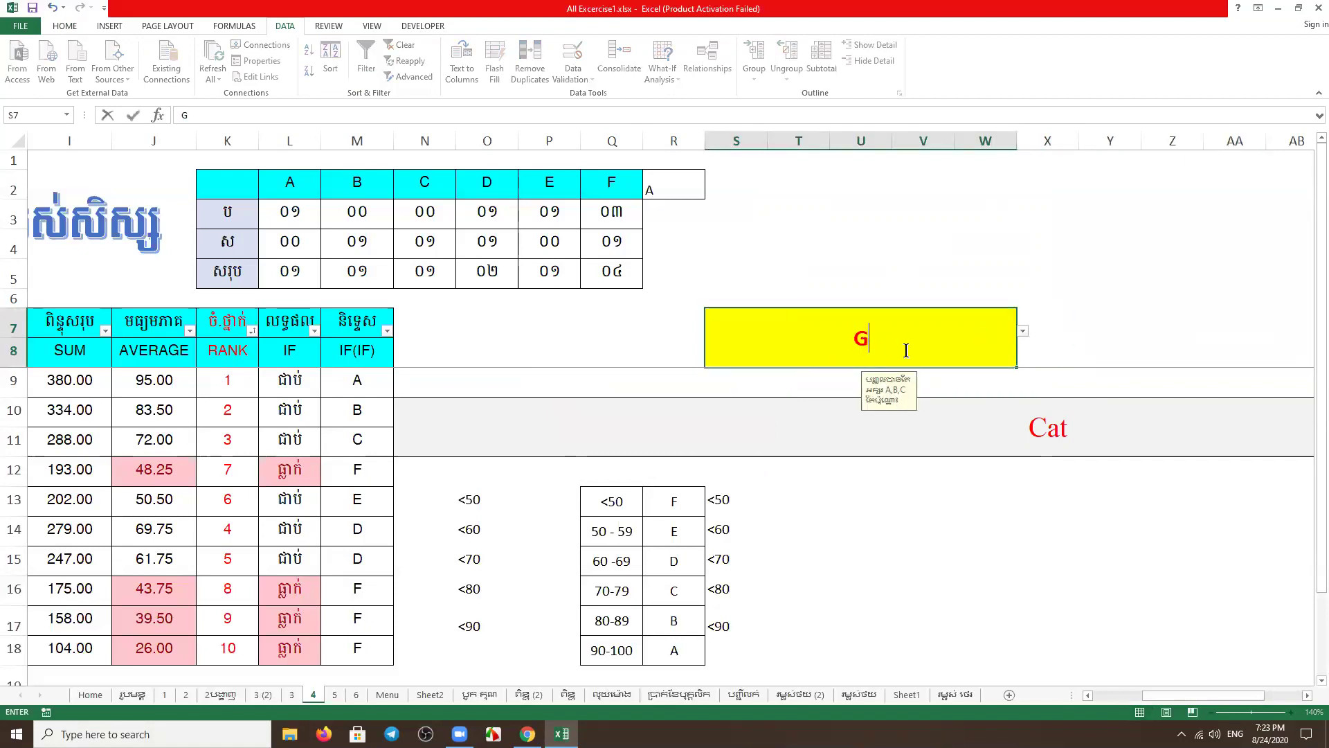
key("Return")
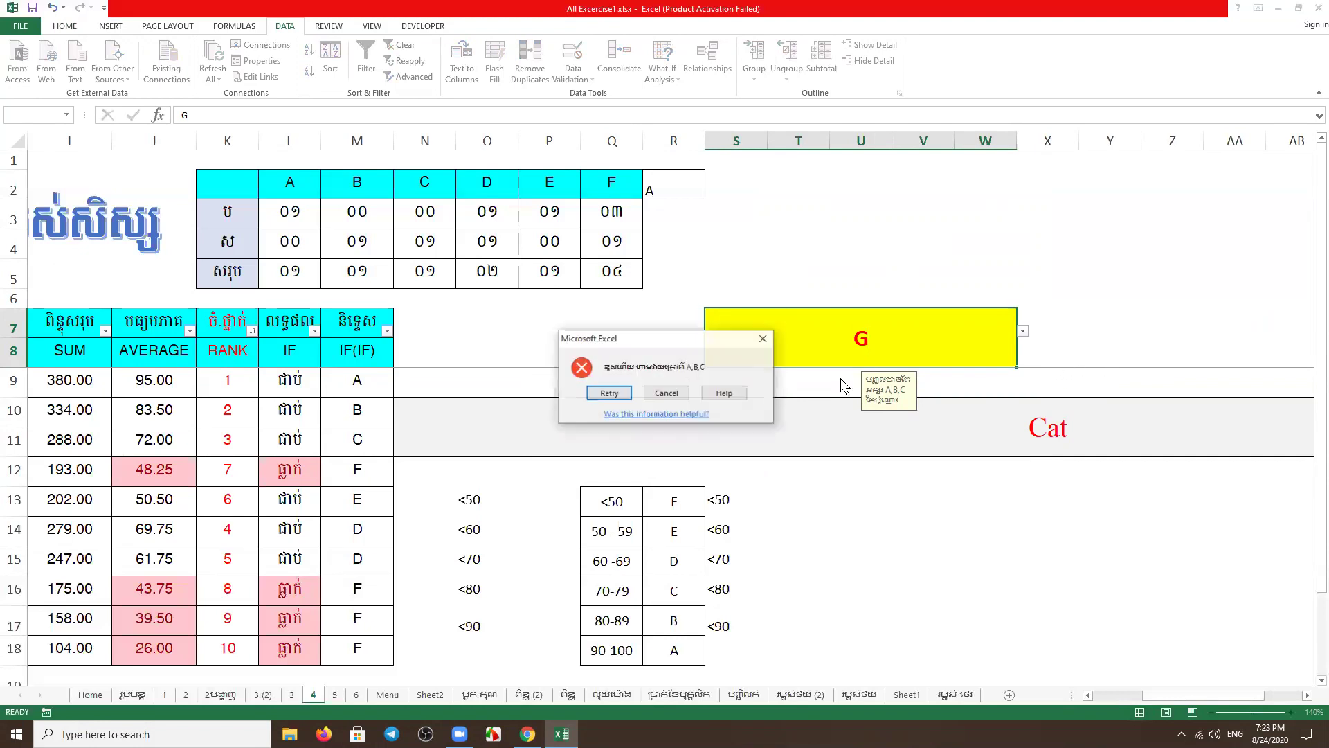
key("Return")
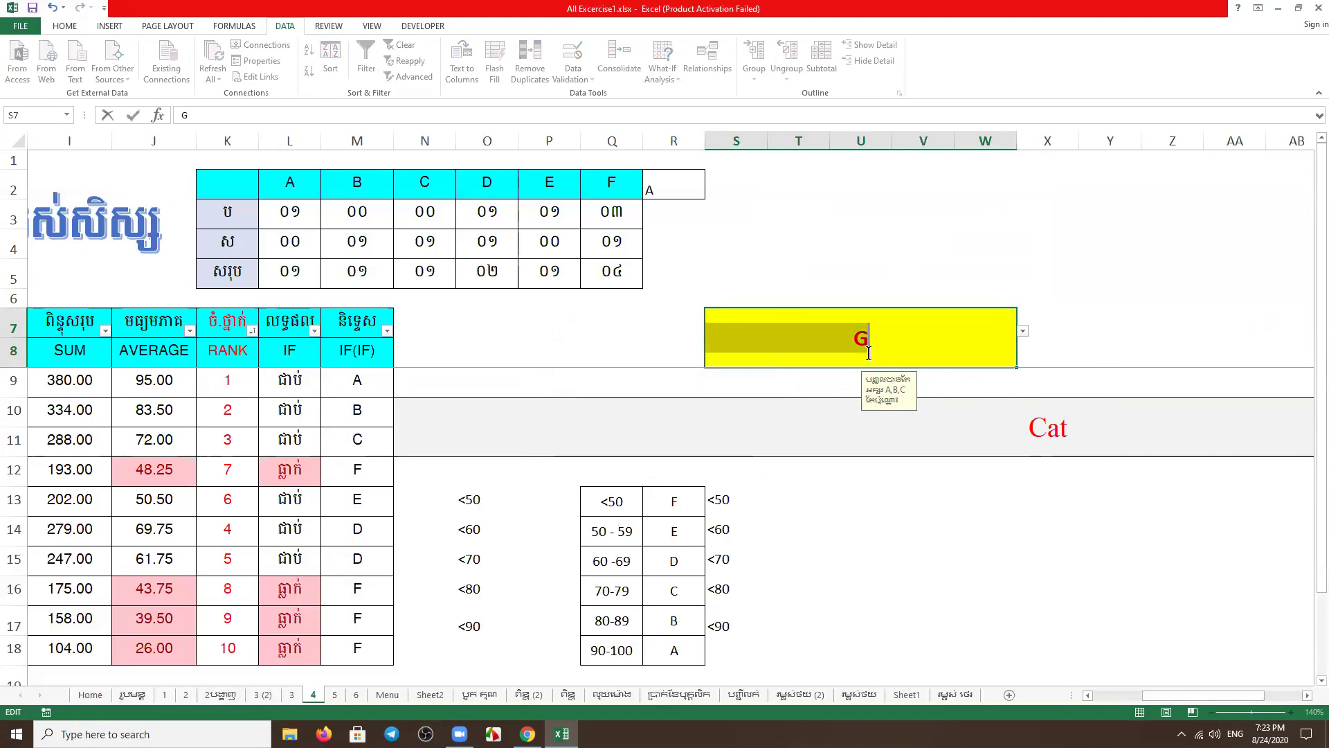
key("Return")
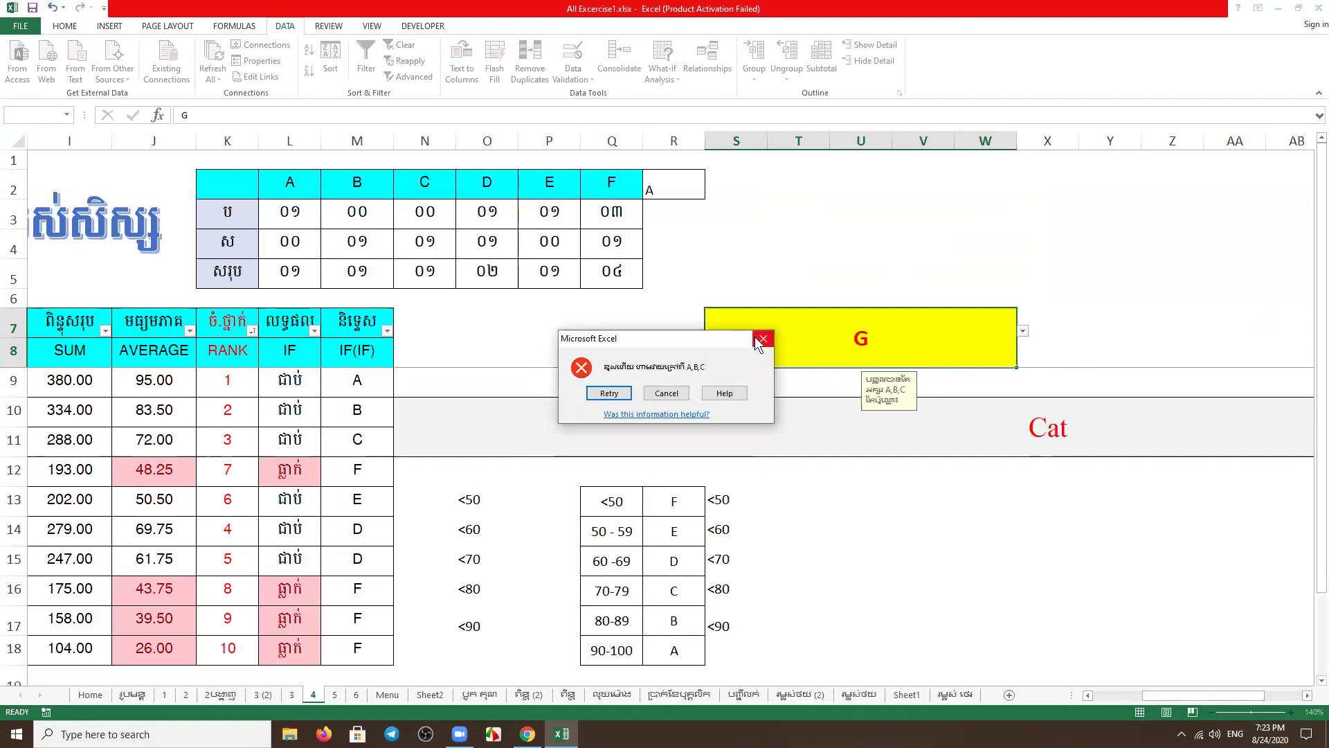
left_click(762, 338)
Pick letters from the S7 dropdown list, finishing with C so the result reads Cat
left_click(1023, 330)
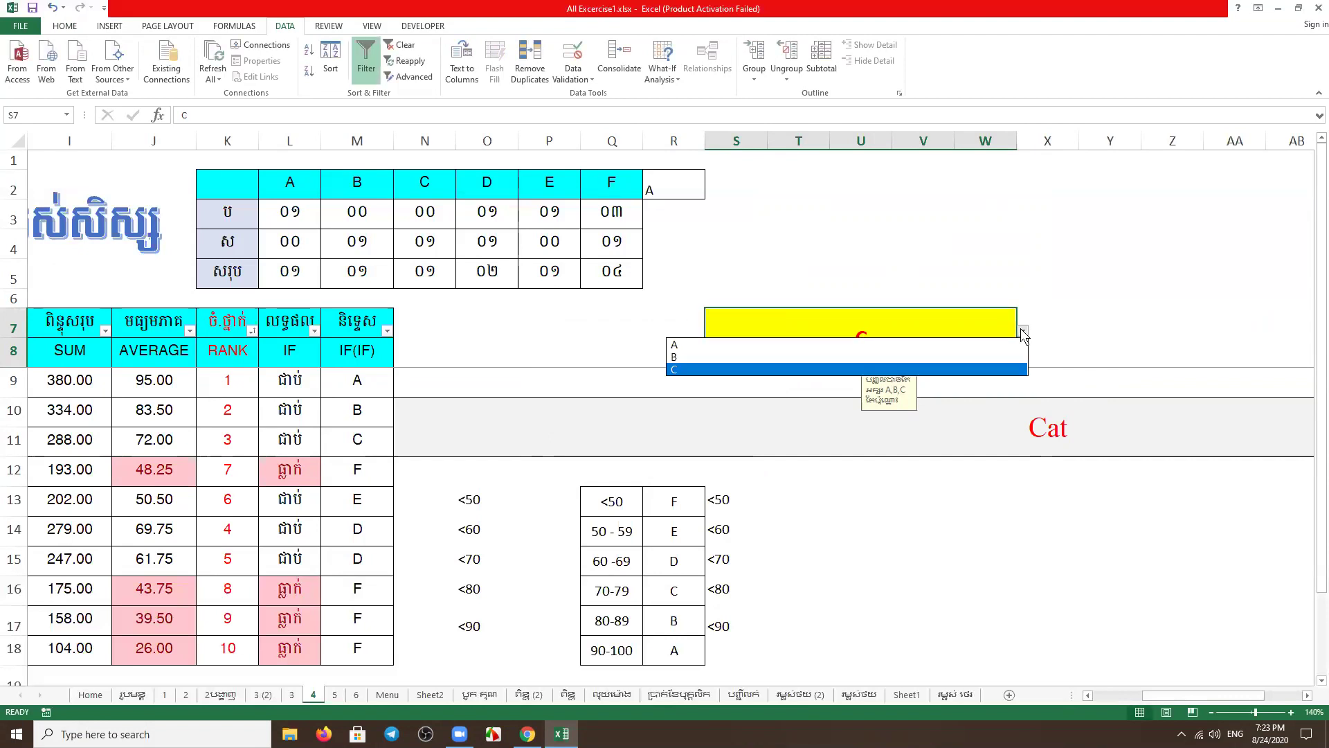
left_click(786, 342)
left_click(1022, 331)
left_click(816, 358)
left_click(1022, 331)
left_click(767, 371)
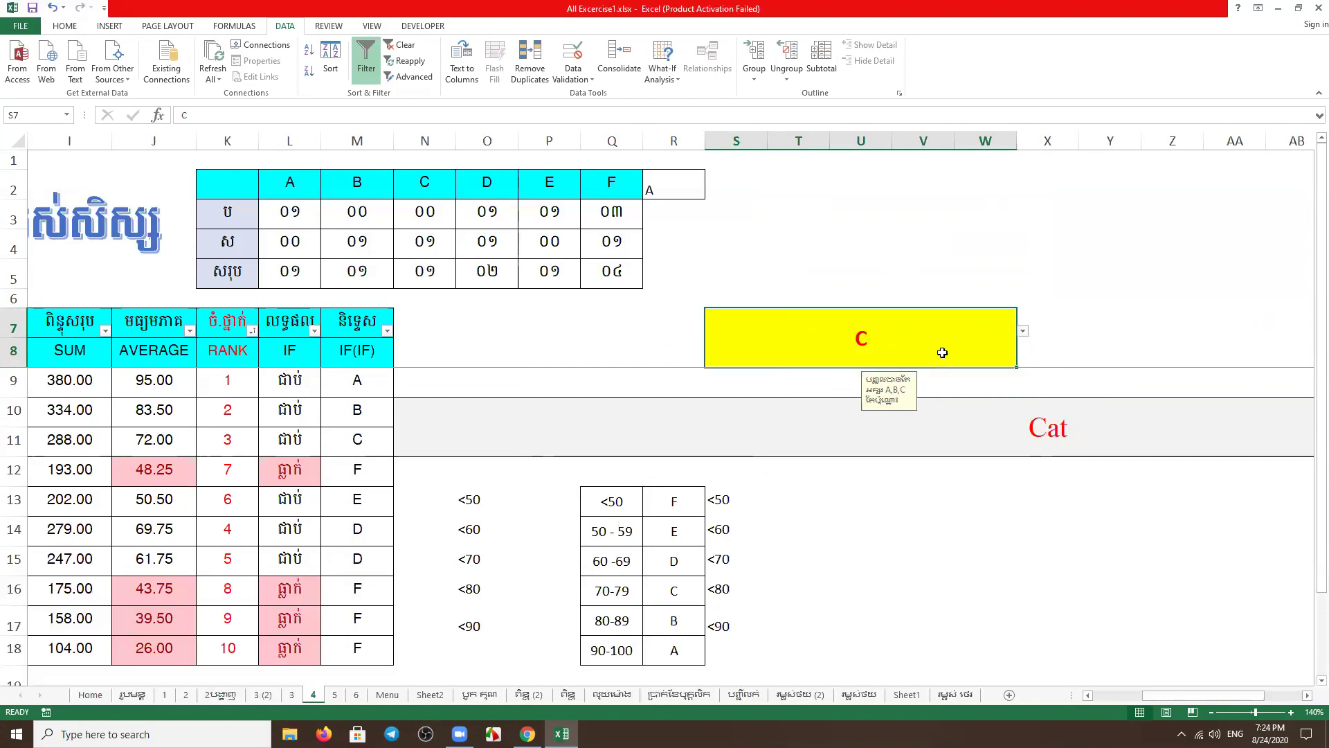
Reselect S7 a few times to check that its input message appears
left_click(1115, 341)
left_click(1092, 421)
left_click(1093, 506)
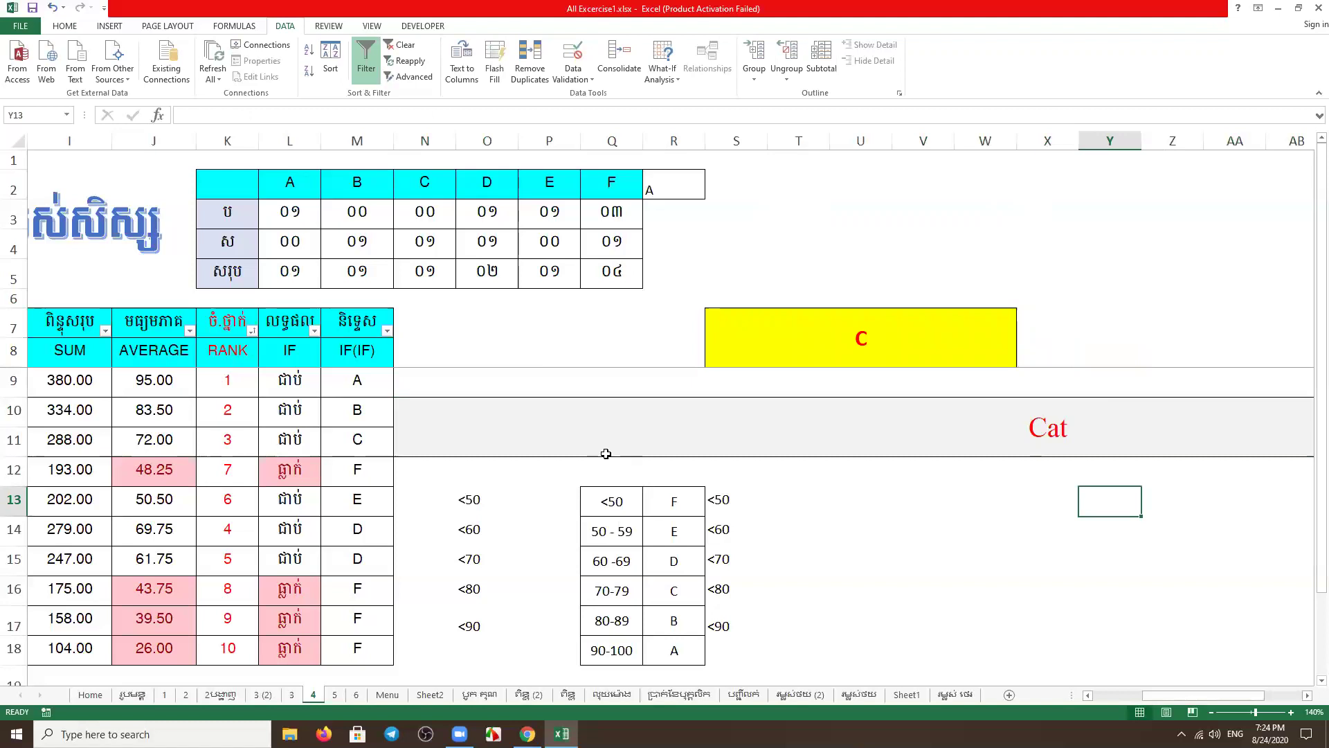
left_click(856, 345)
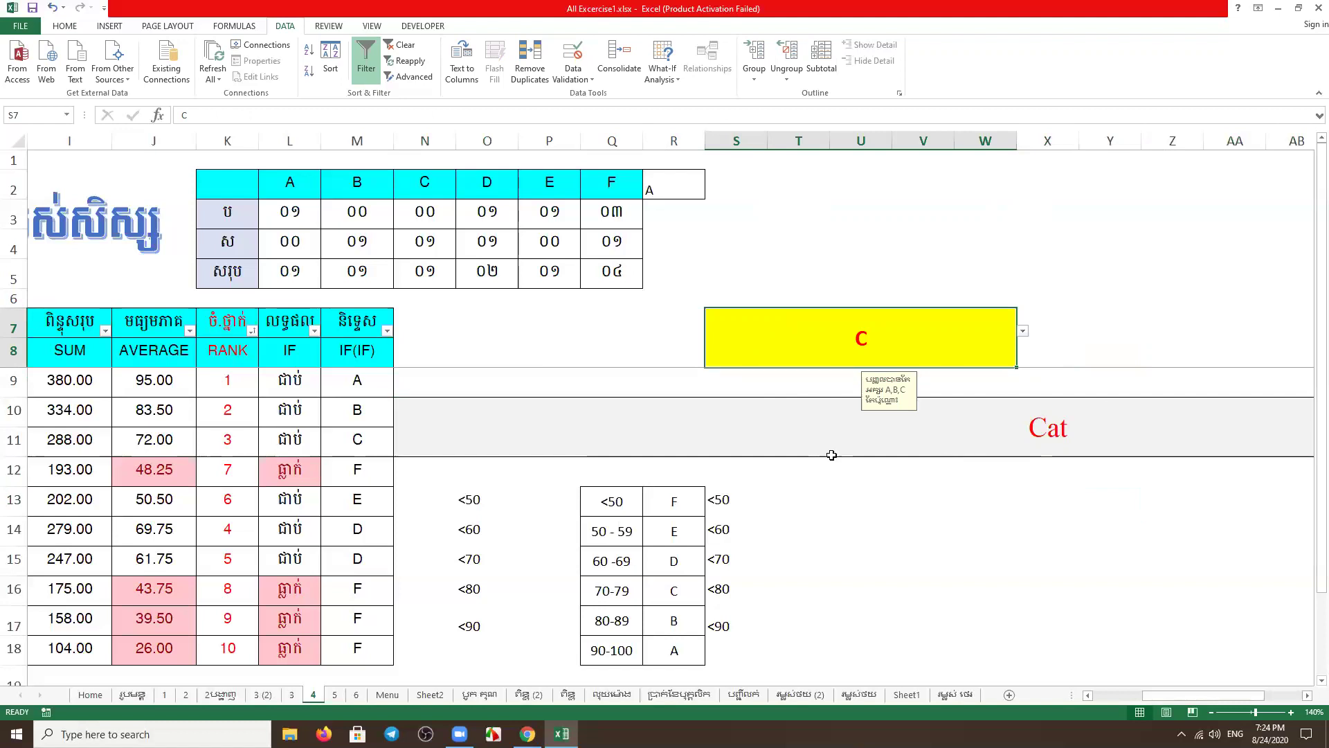
left_click(841, 501)
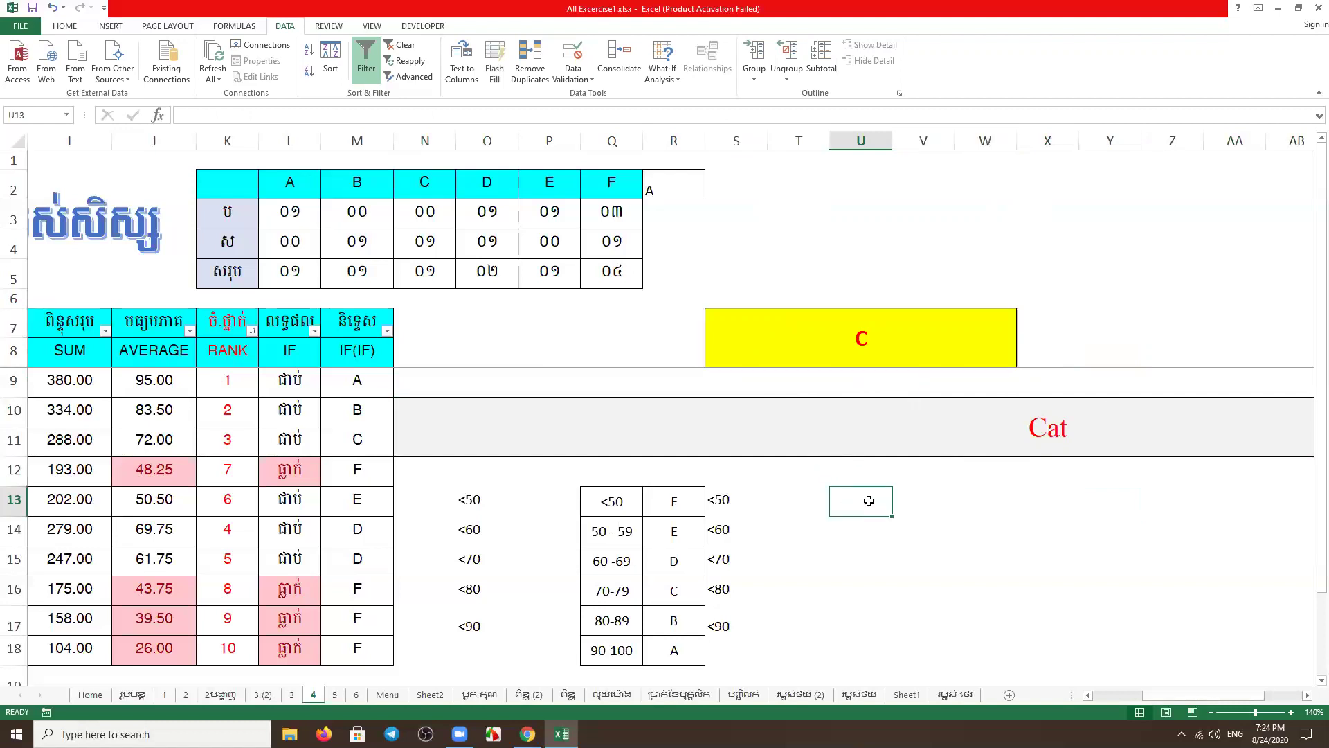
left_click(941, 334)
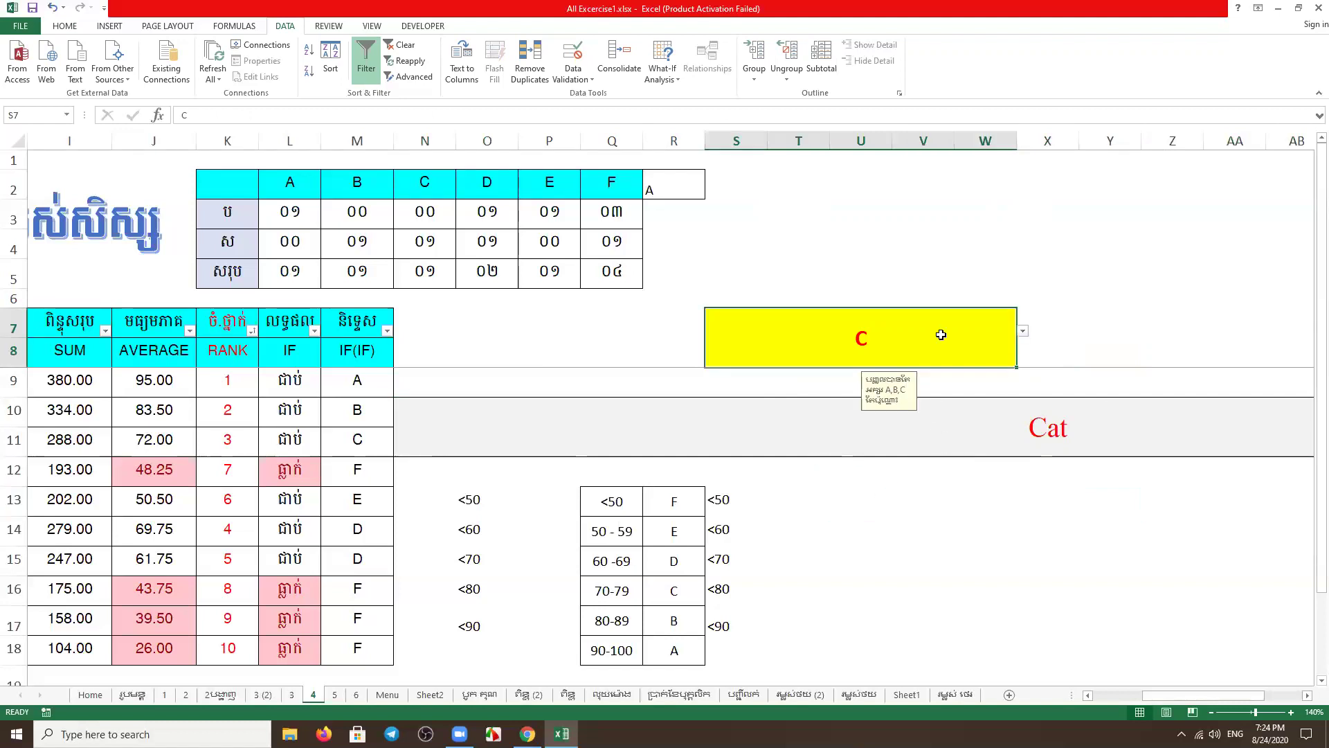
left_click(894, 563)
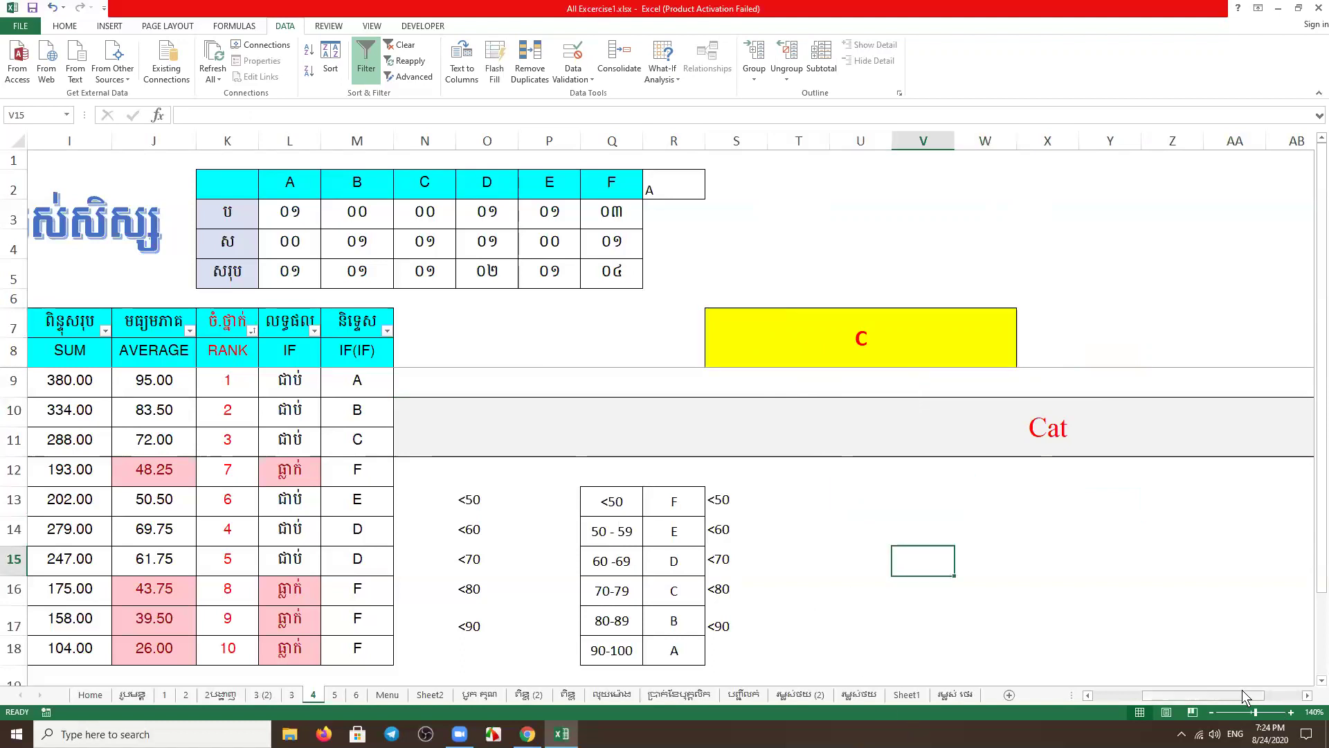
Scroll back across the sheet, checking the nested IF formula in M9 along the way
mouse_move(1228, 694)
left_mouse_down()
mouse_move(1273, 698)
mouse_move(1220, 696)
left_mouse_up()
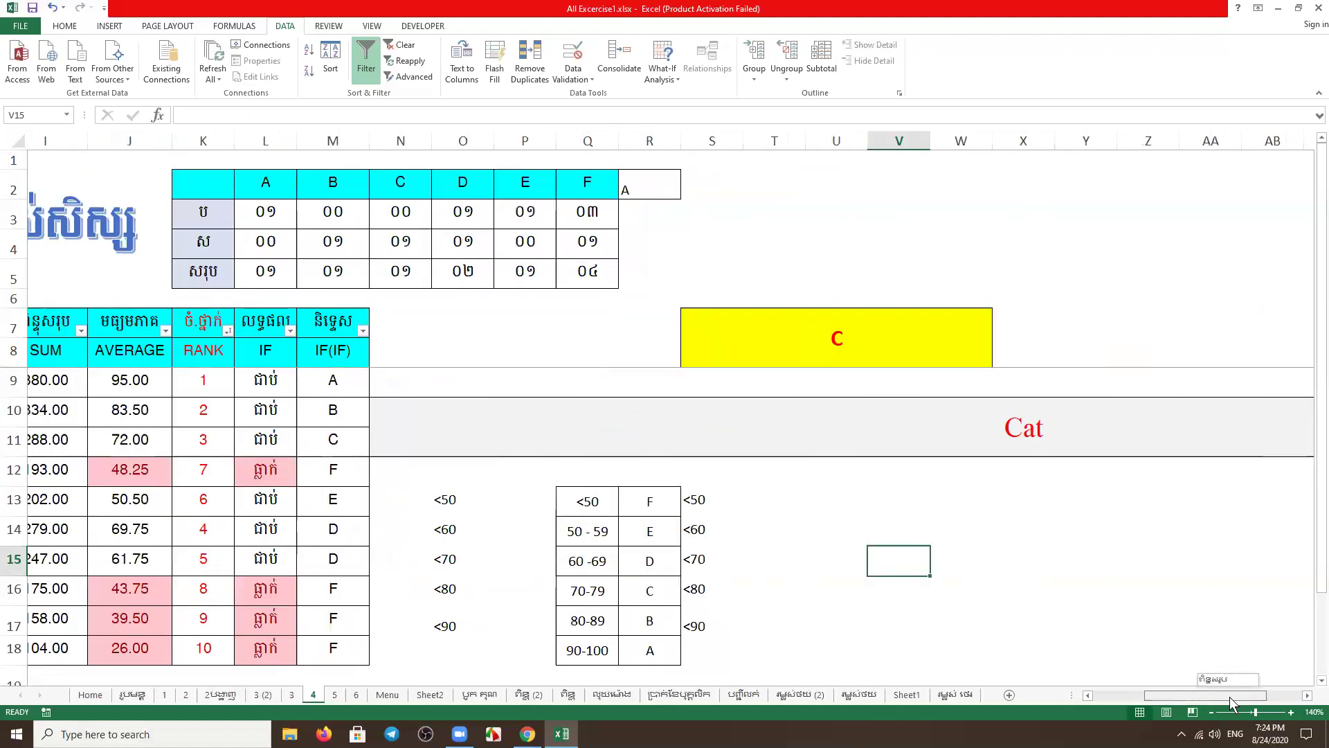
scroll(1221, 701, "right", 1)
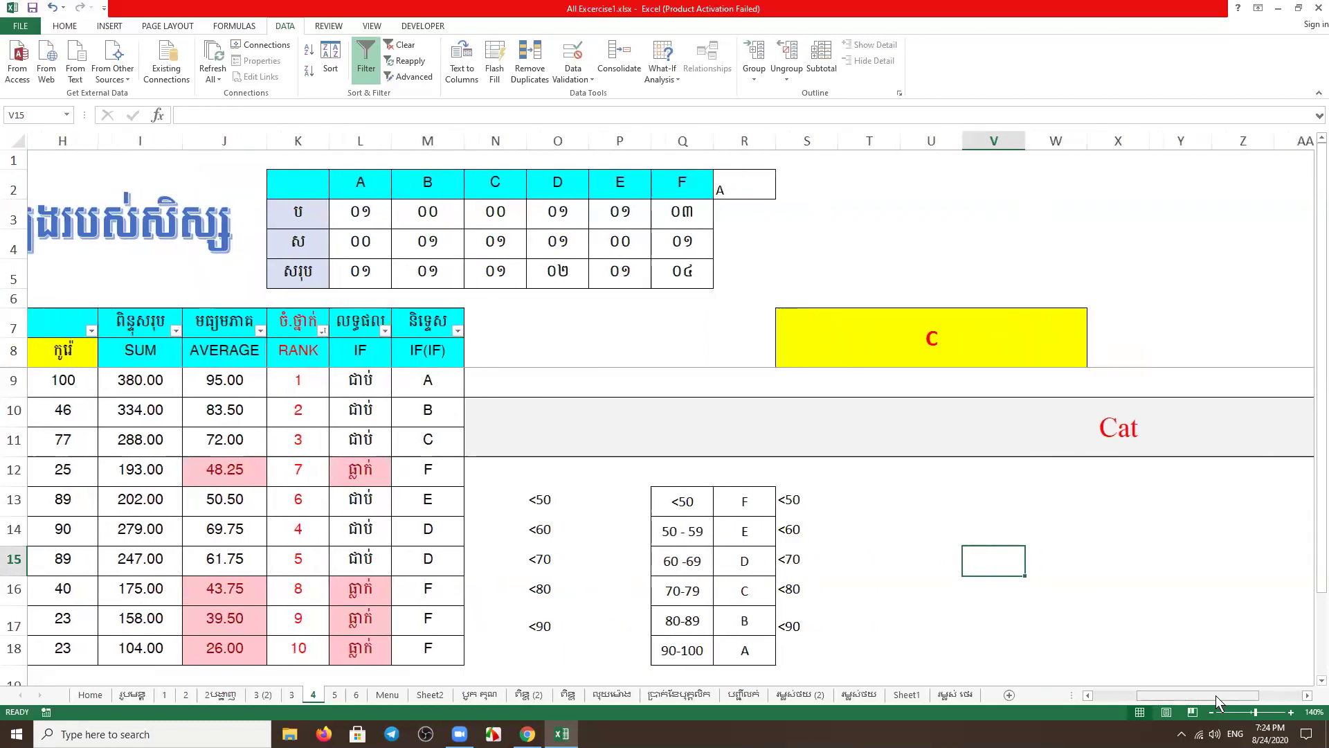
left_click(430, 375)
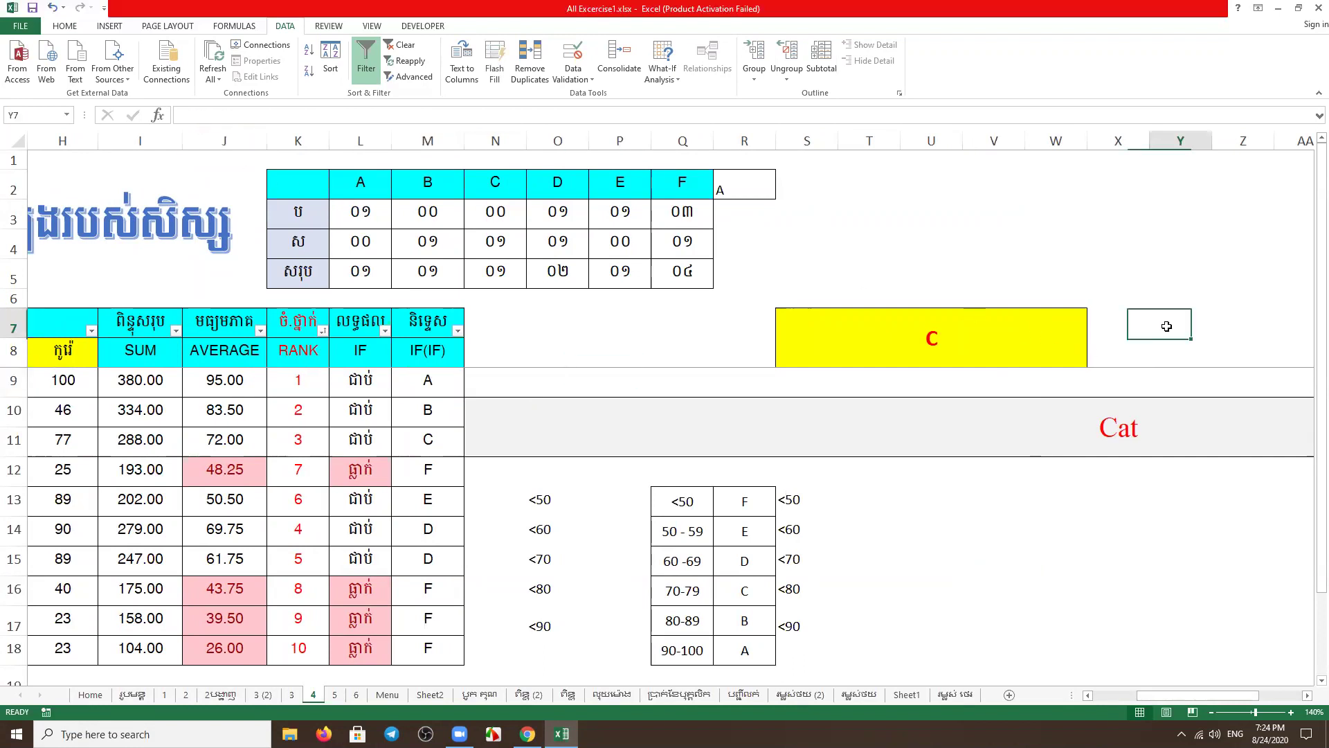
left_click(936, 341)
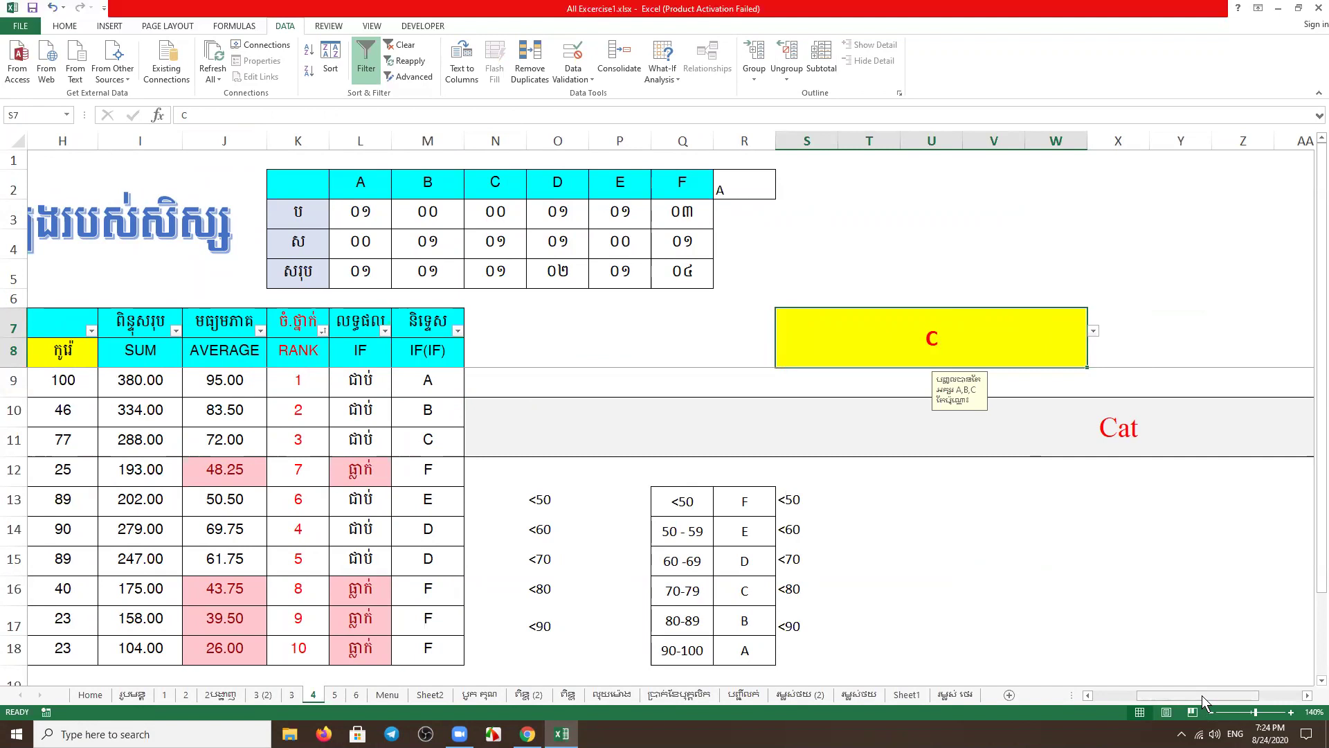
left_click_drag(1201, 695, 1082, 692)
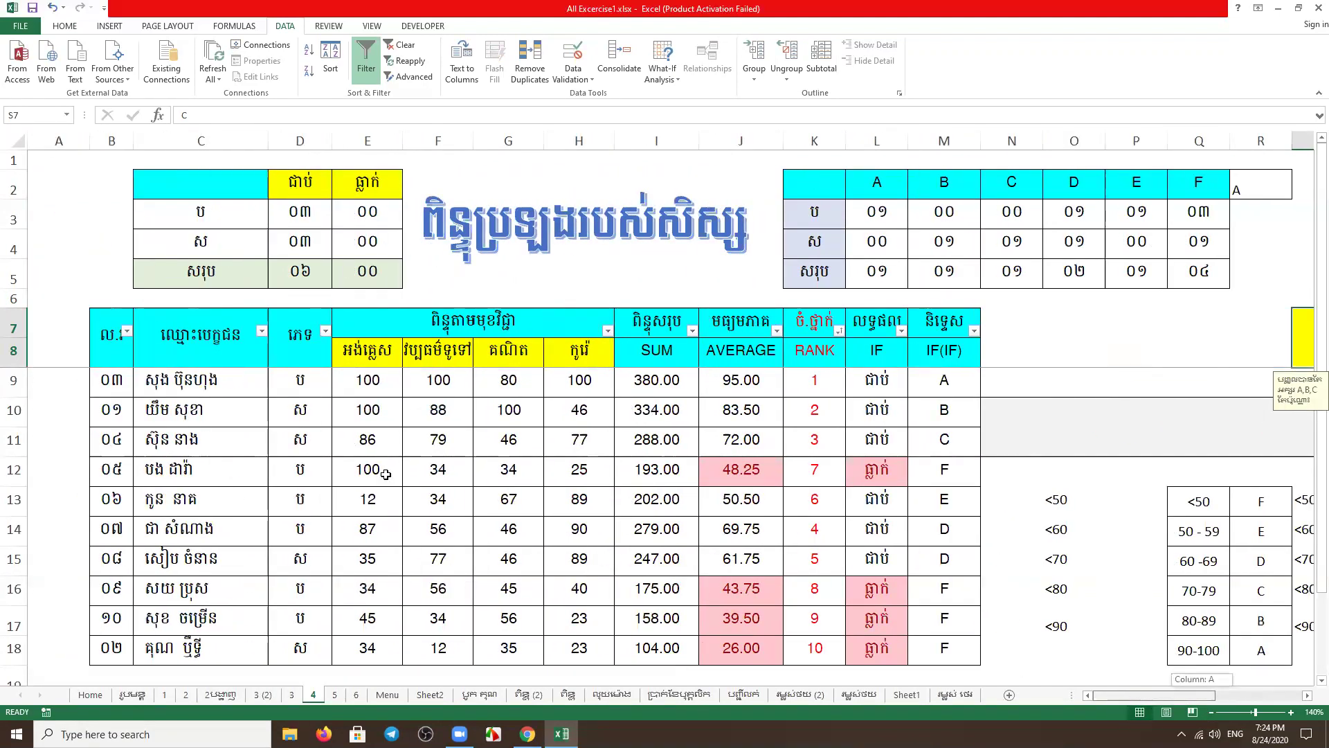
Select the gender cells in column D, starting at D9
left_click(486, 461)
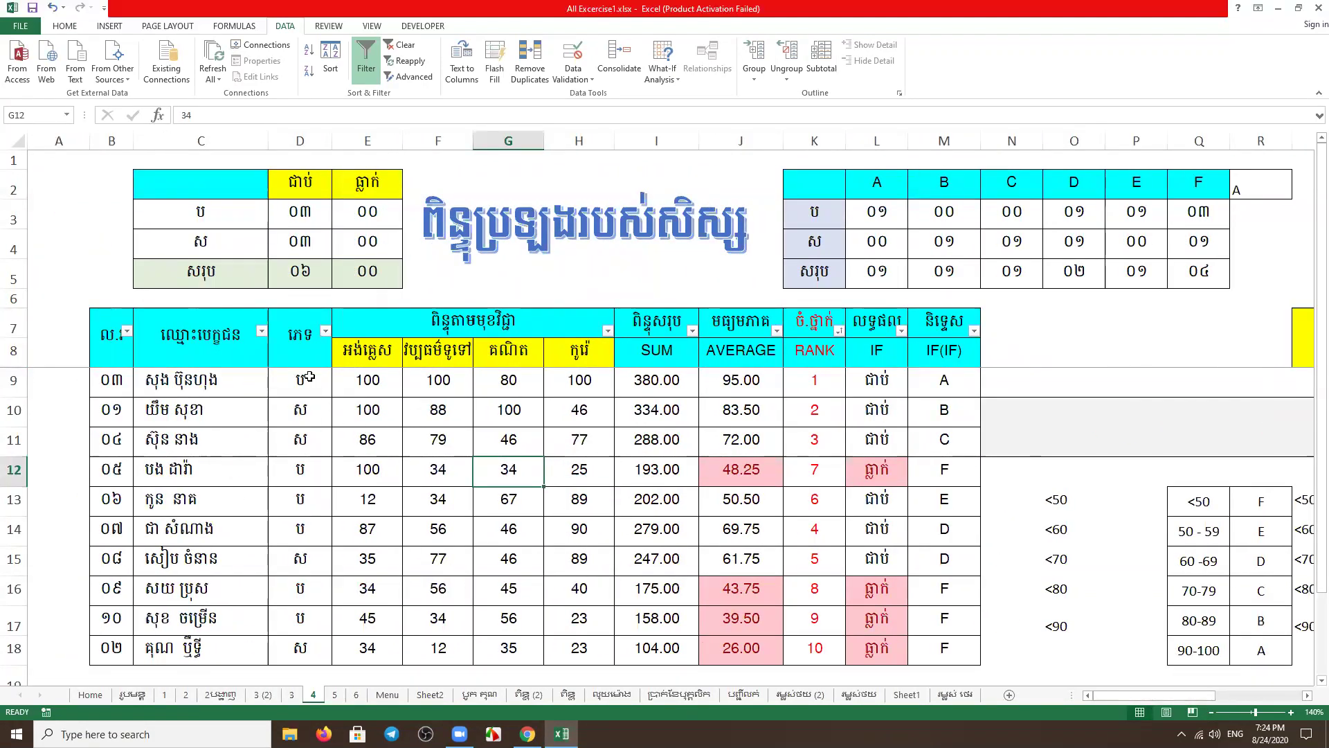
left_click_drag(303, 377, 299, 619)
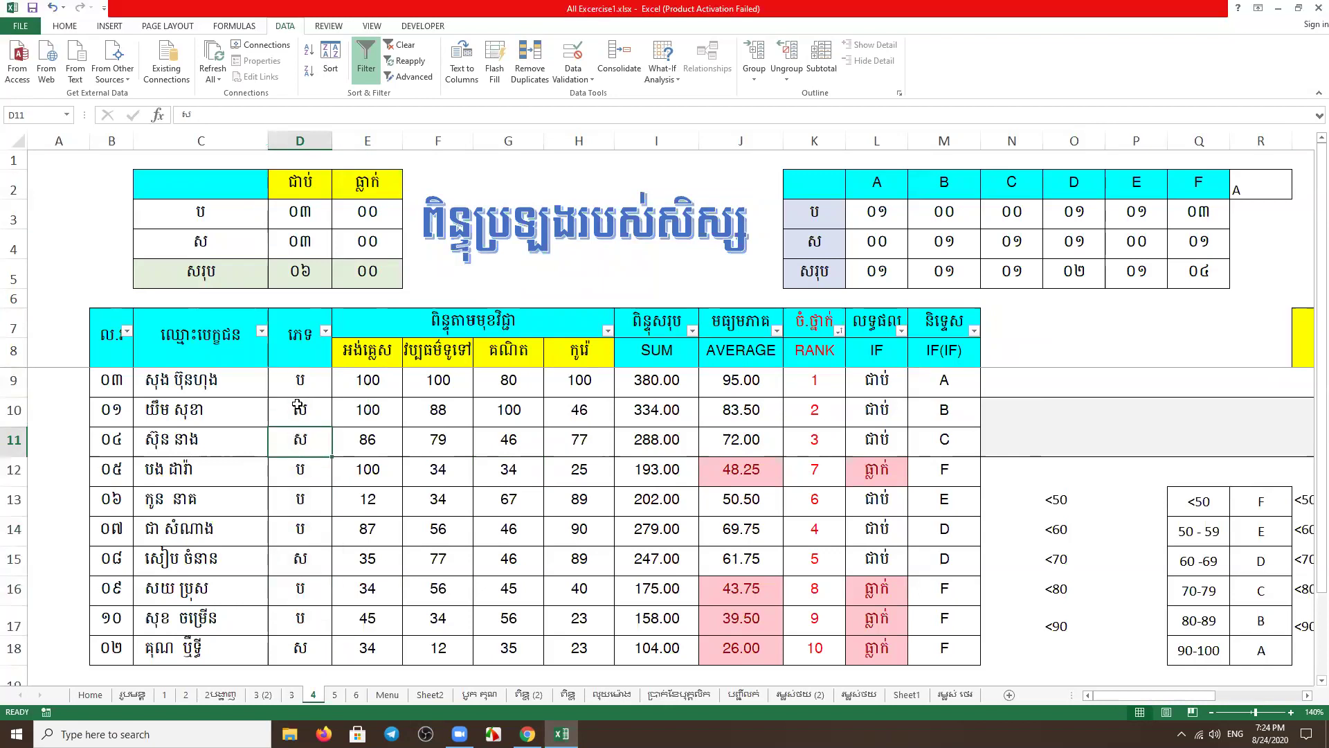
left_click_drag(303, 452, 298, 385)
scroll(297, 385, "down", 1)
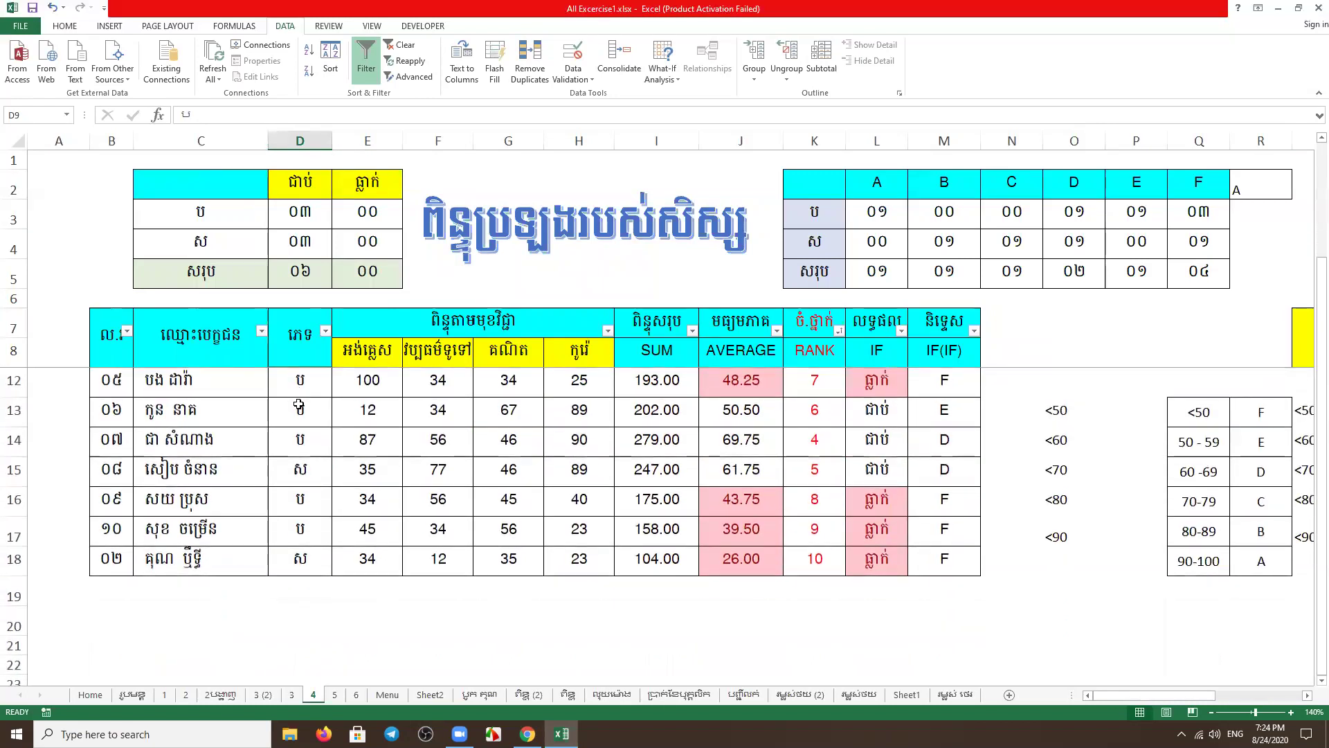
scroll(298, 385, "up", 1)
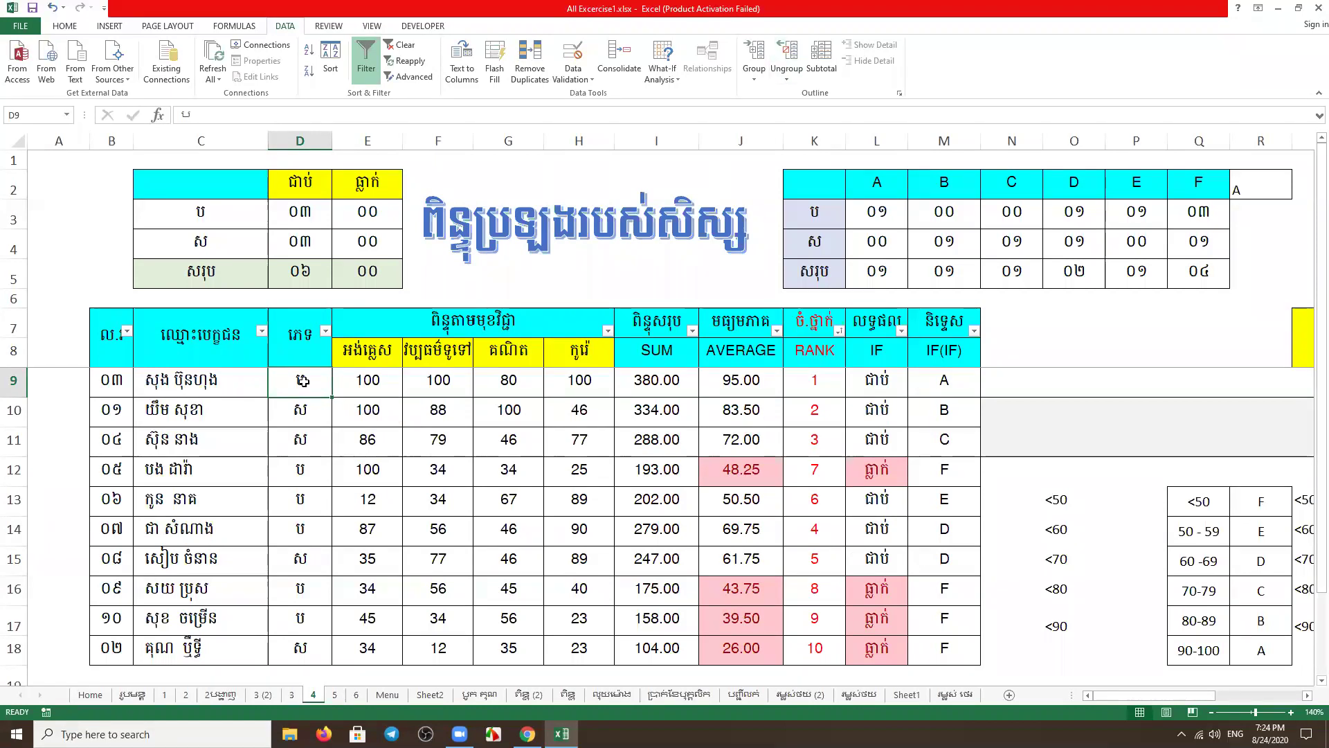
Restrict the gender cells D9:D18 to a list with source ប,ស
left_click_drag(303, 381, 304, 650)
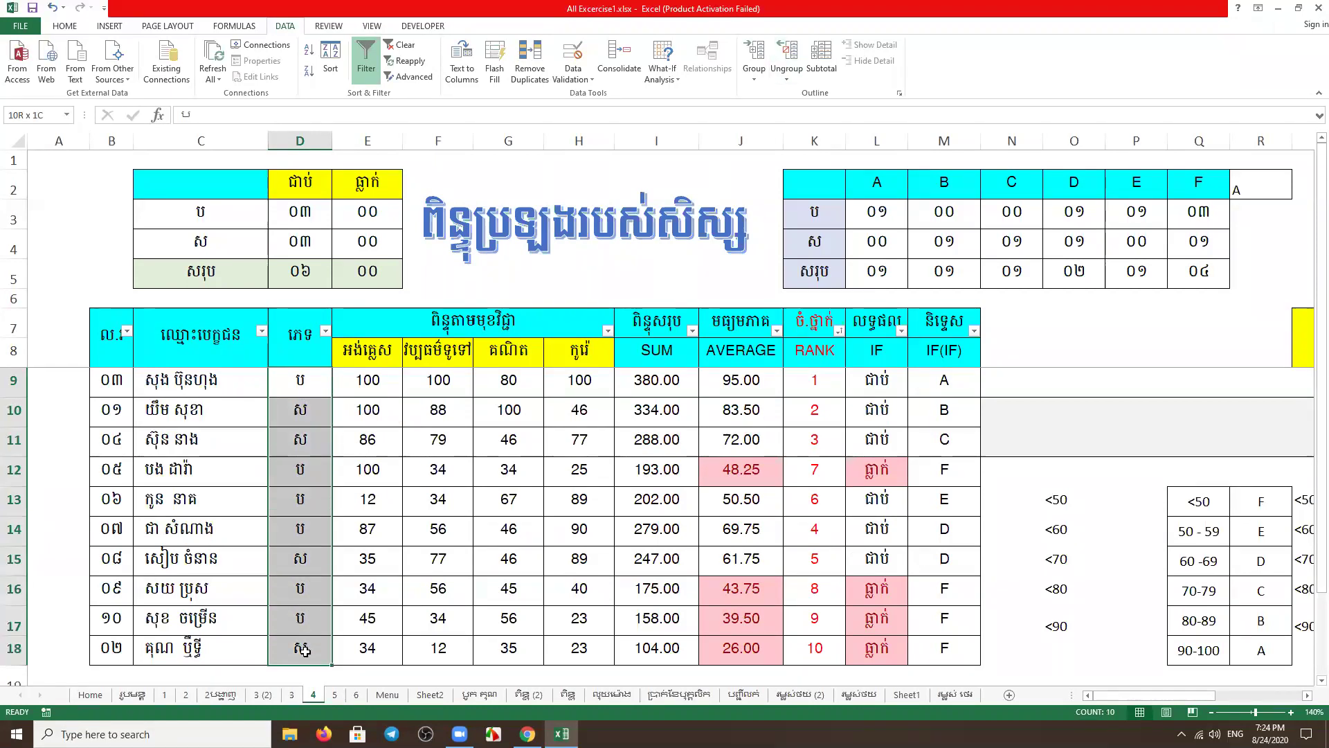
left_click(573, 73)
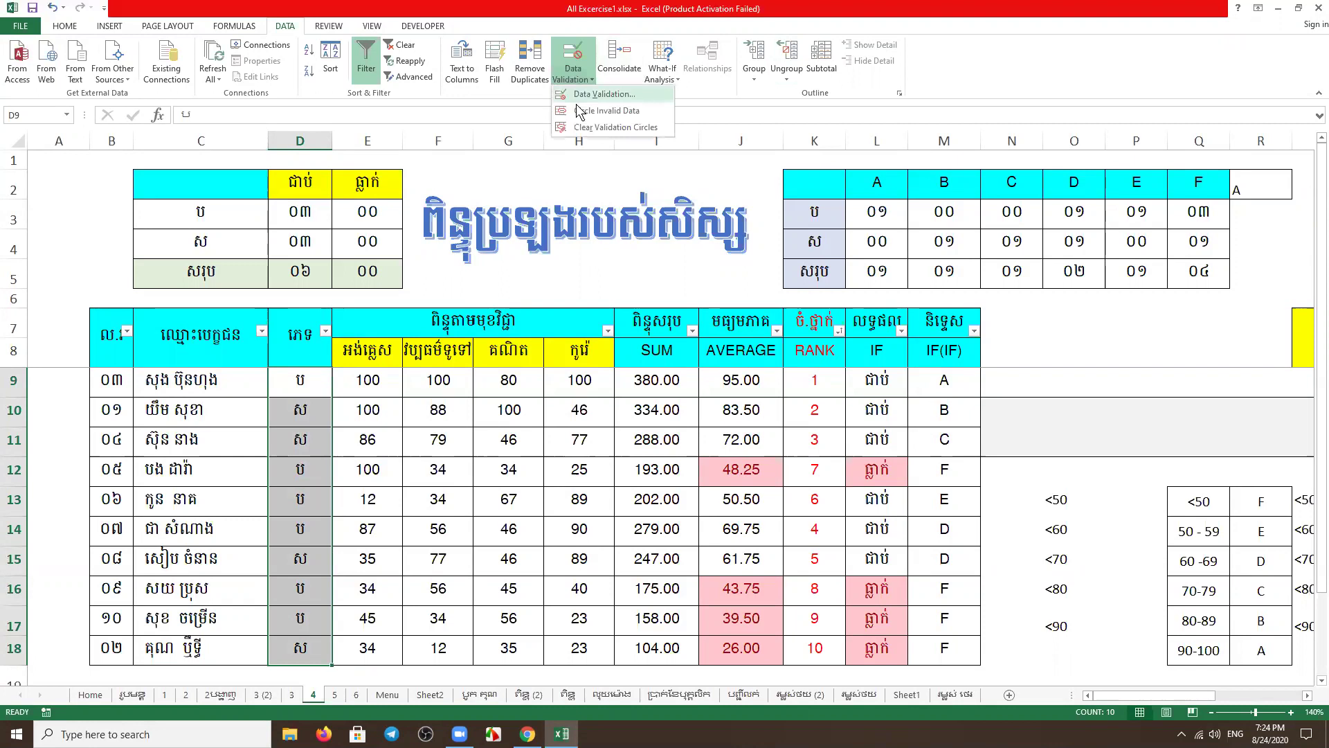
left_click(596, 94)
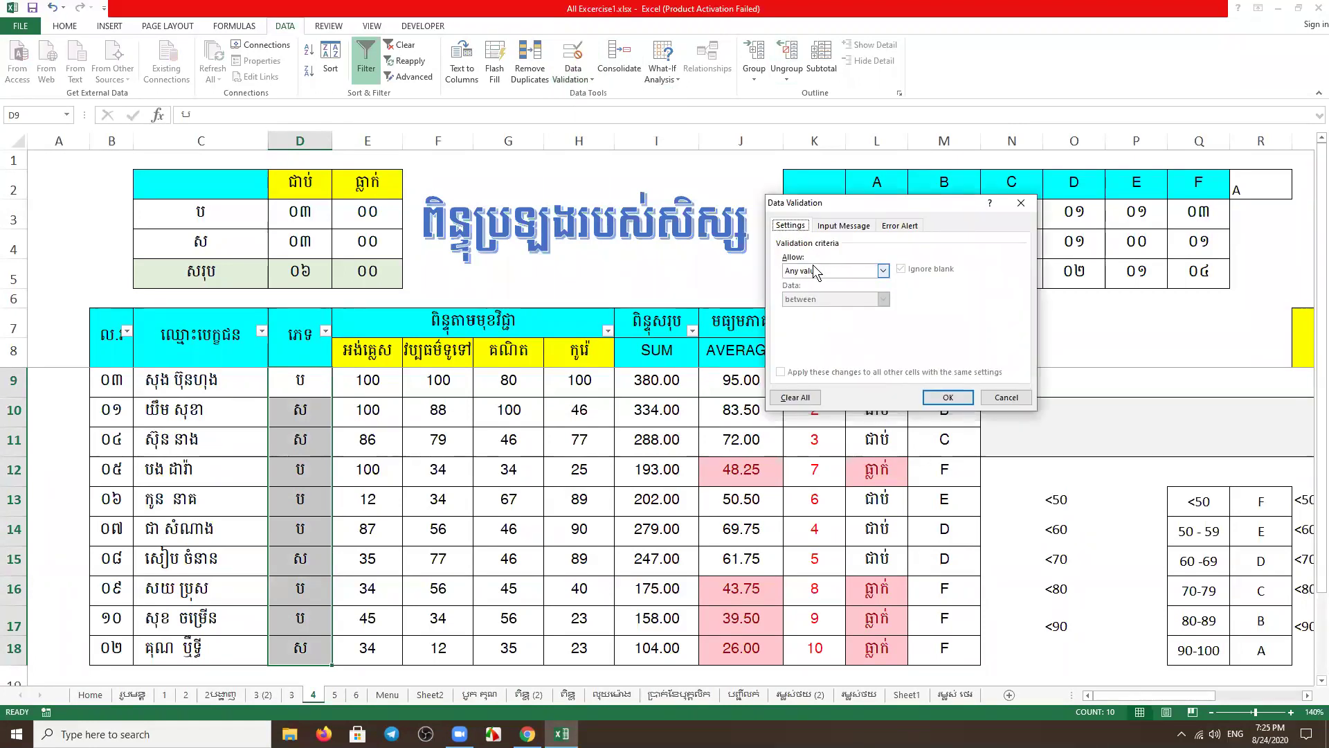
left_click(812, 266)
left_click(812, 311)
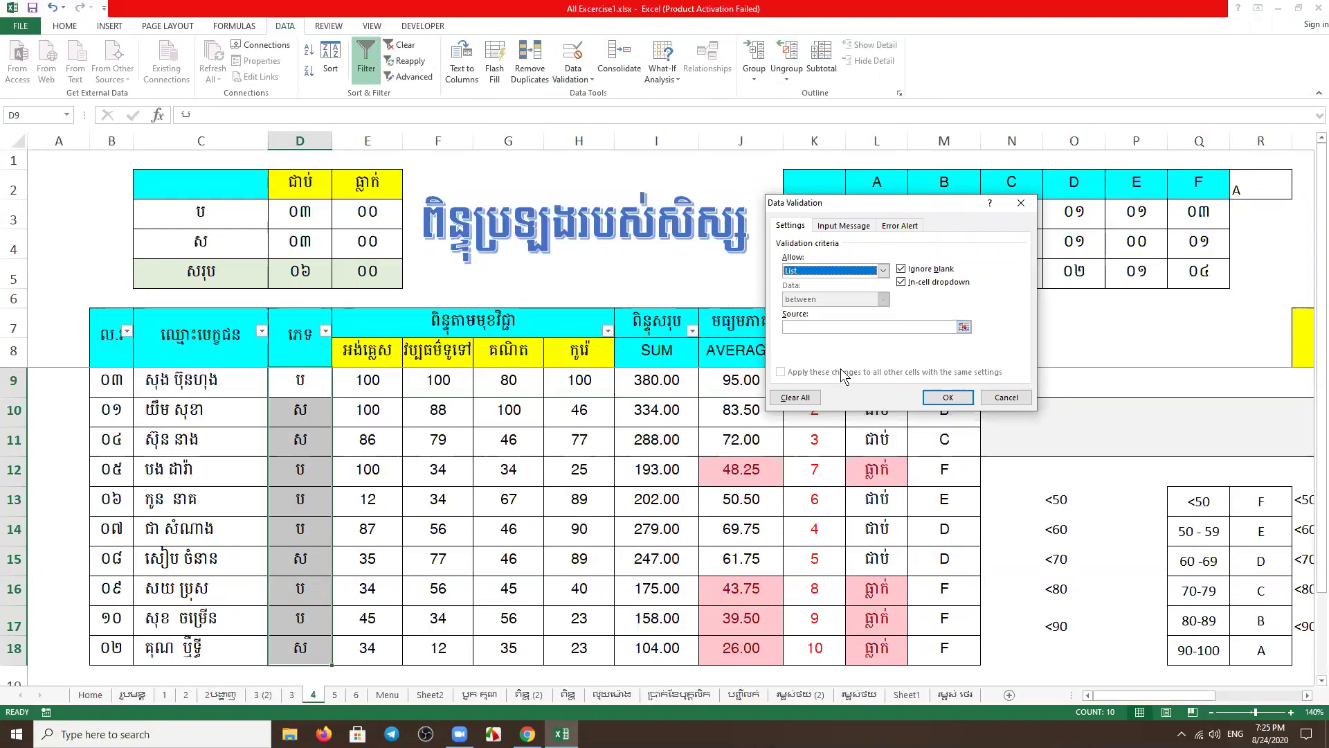
left_click(840, 328)
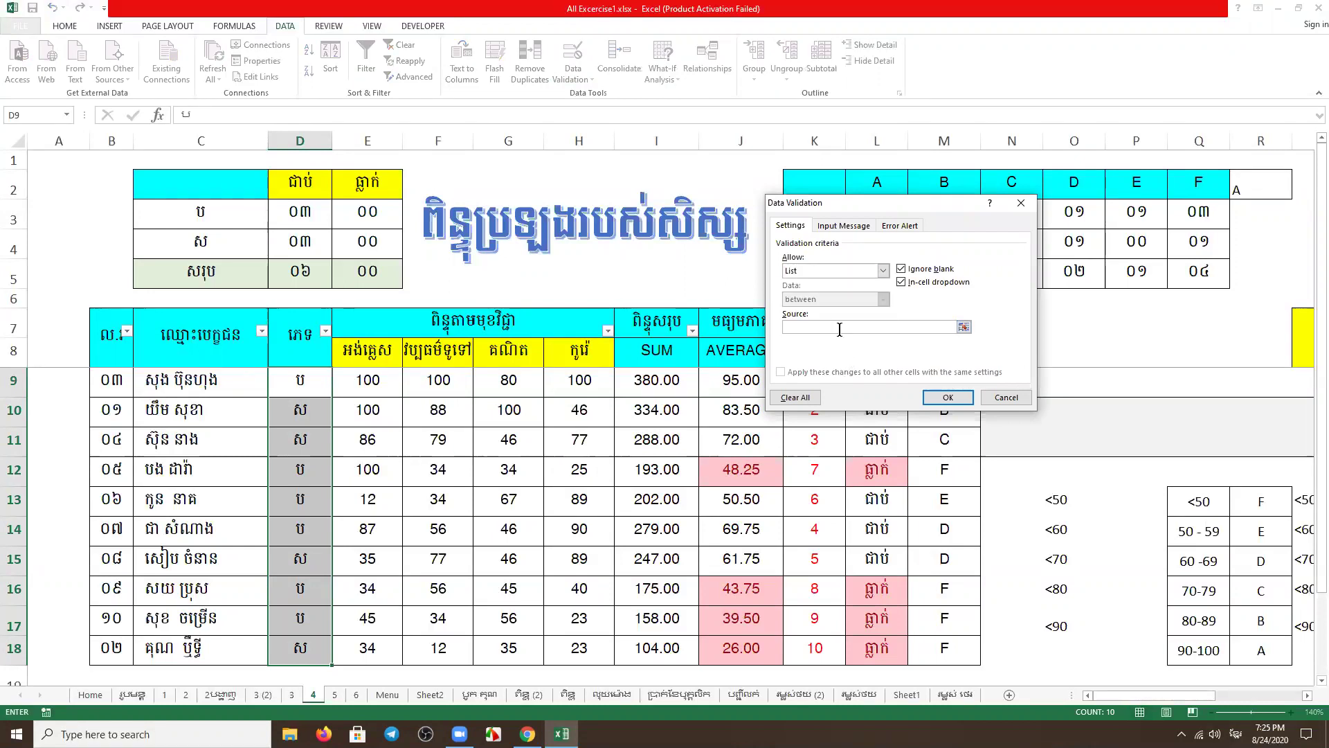
type("ប")
type(",ស")
key("alt+shift")
type("ស")
Add a Khmer input message naming ប and ស, then check it on D9
left_click(853, 227)
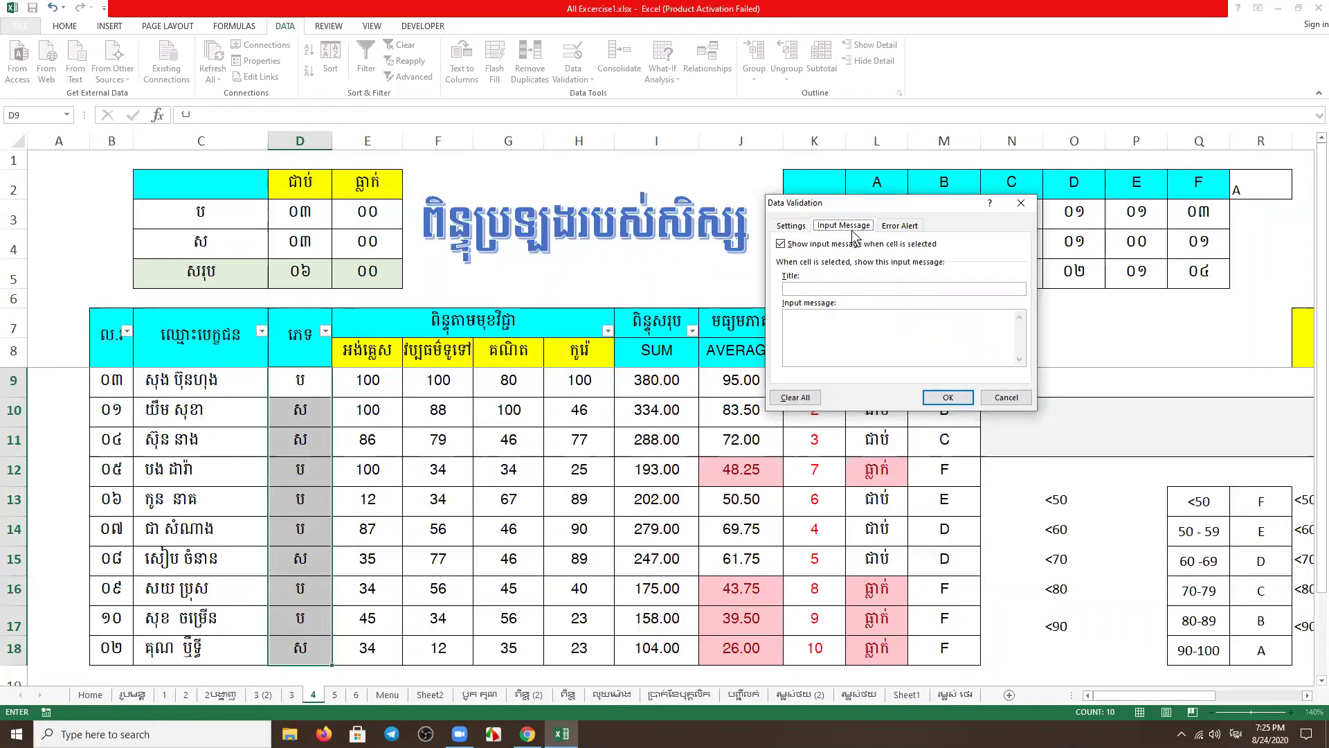
left_click(857, 334)
left_click(947, 397)
left_click(312, 382)
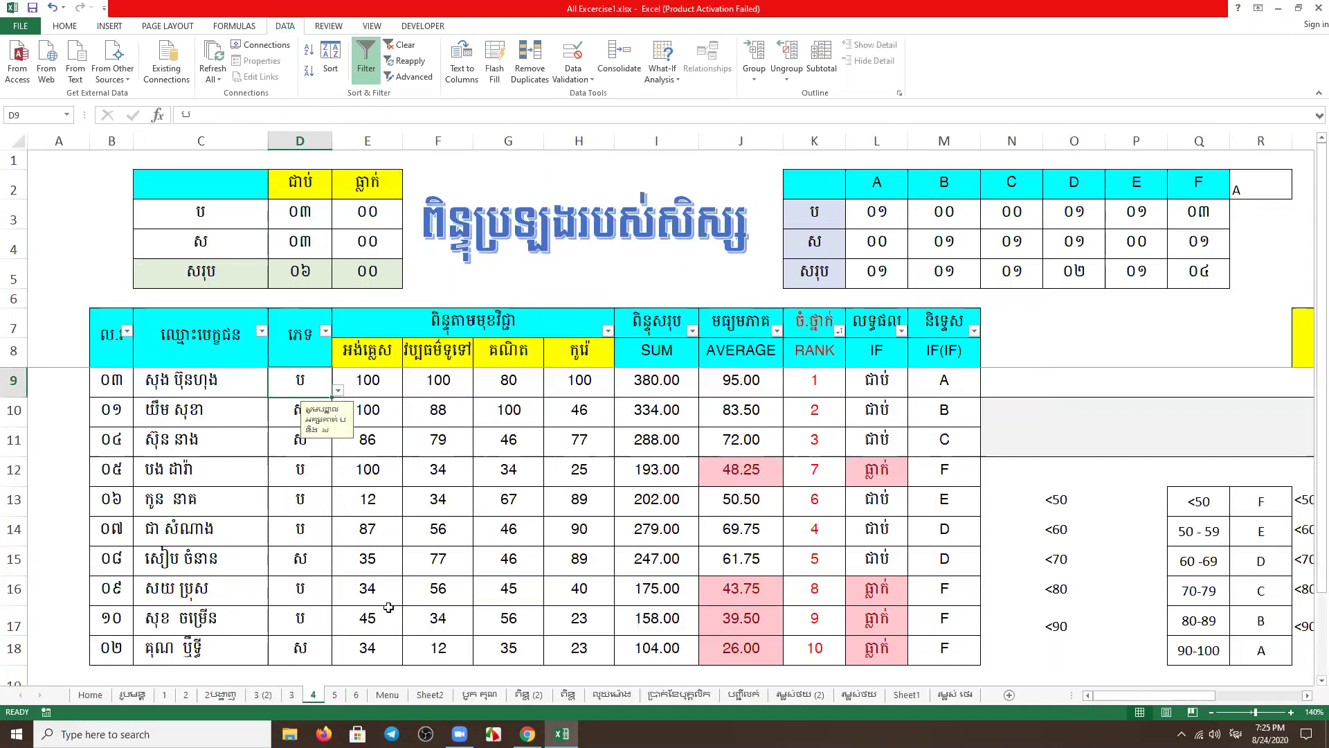
left_click_drag(869, 381, 878, 650)
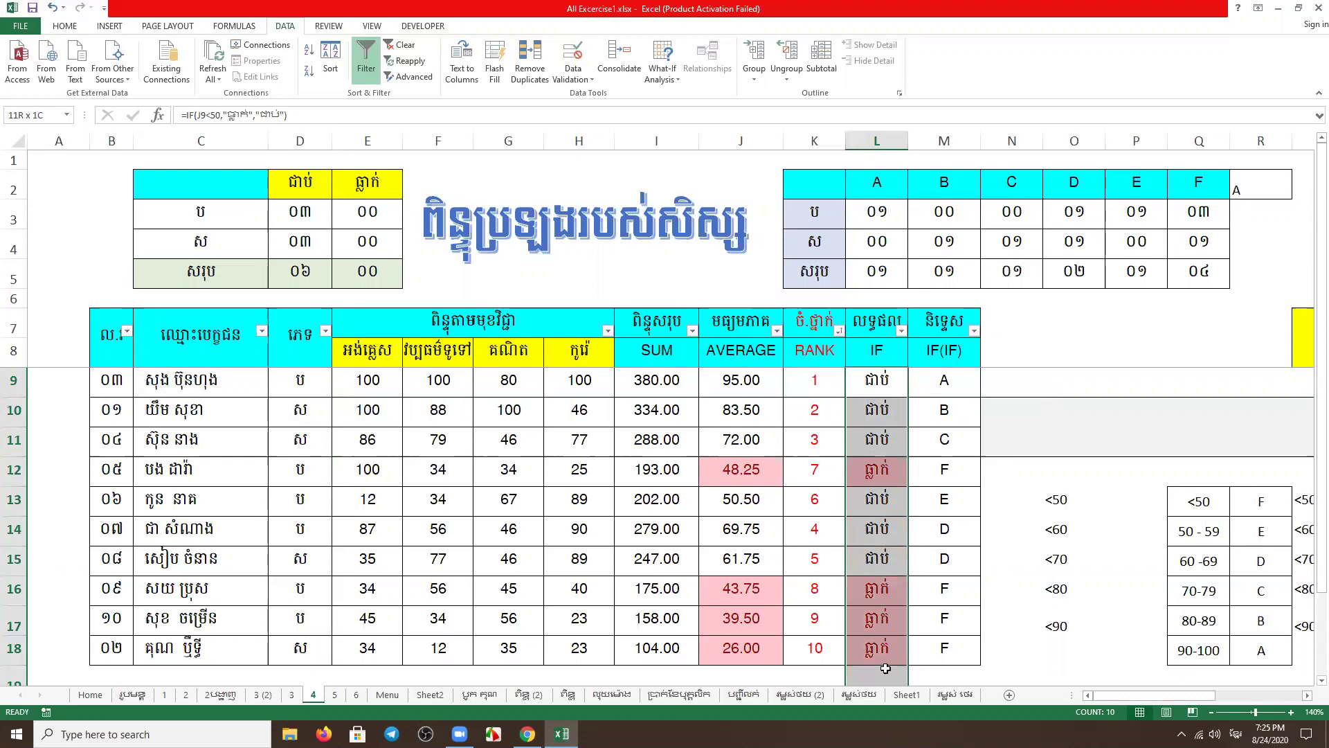
left_click(1007, 533)
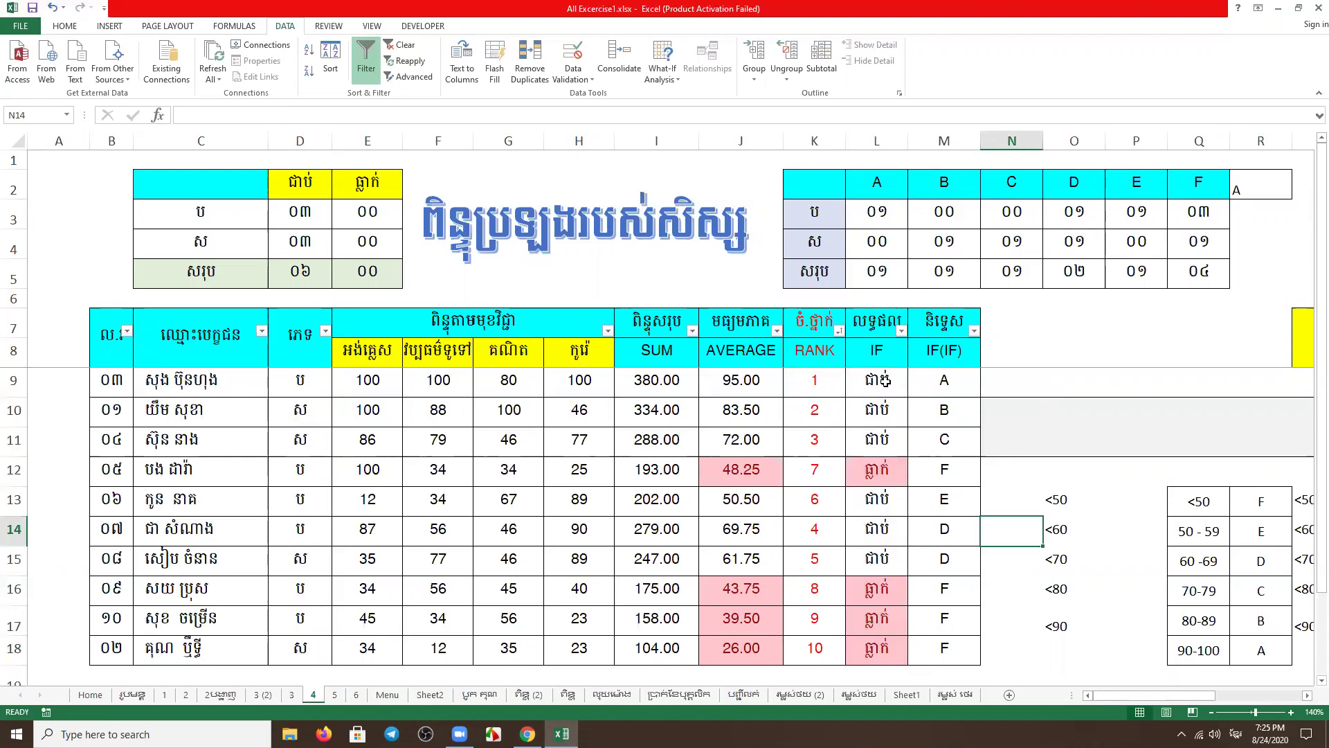
left_click_drag(885, 381, 881, 647)
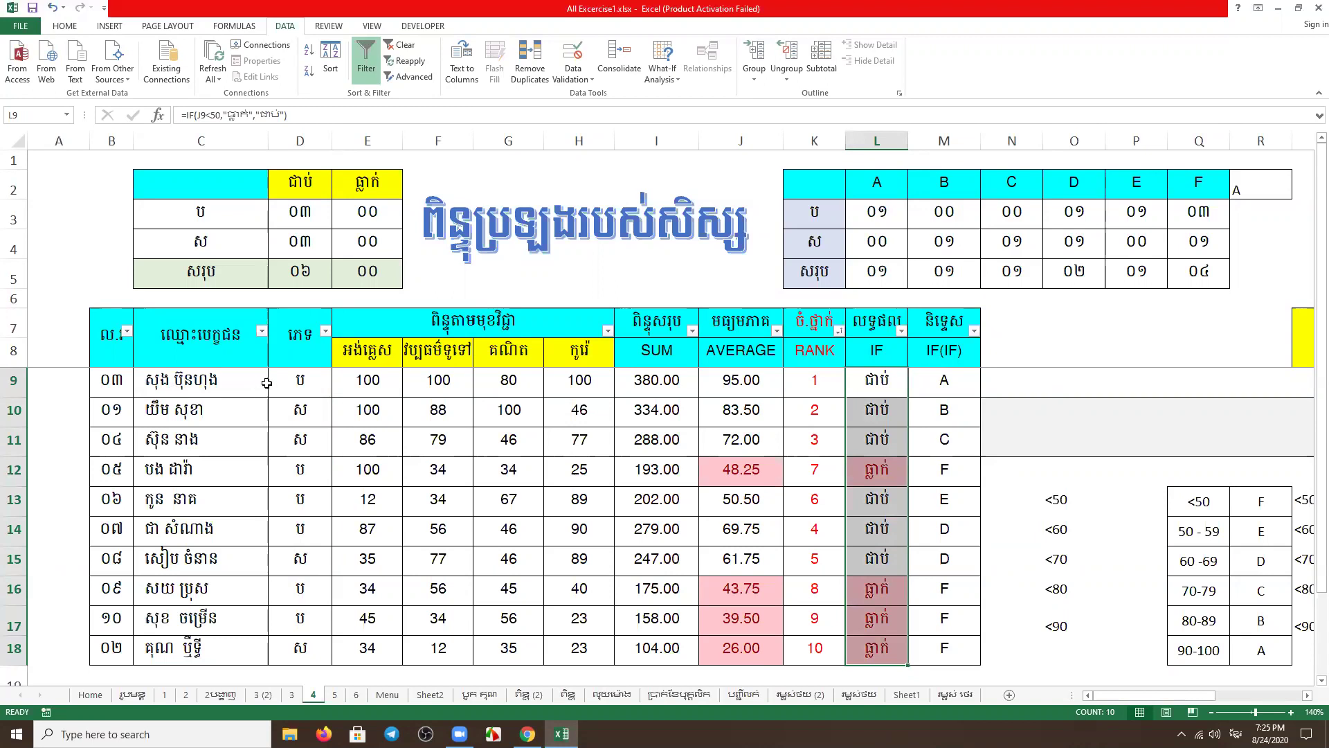
left_click_drag(297, 381, 300, 651)
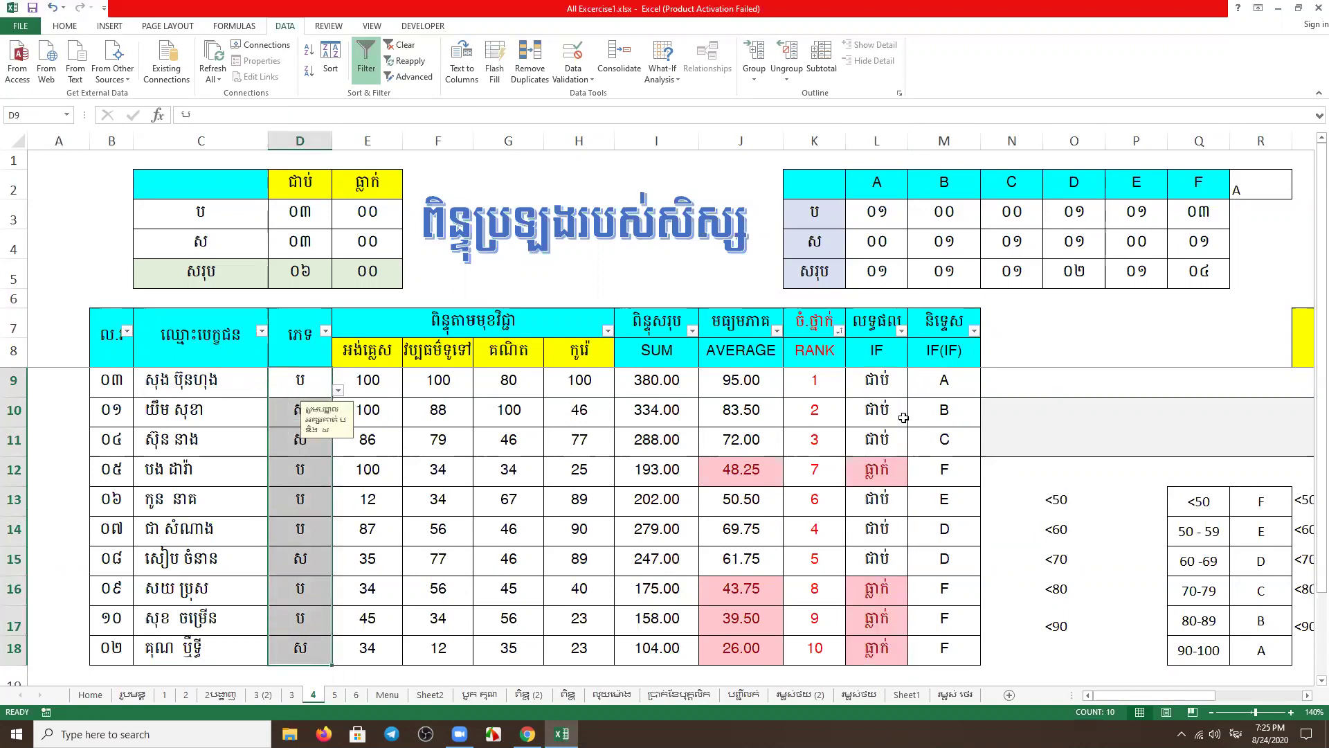
left_click_drag(884, 378, 875, 654)
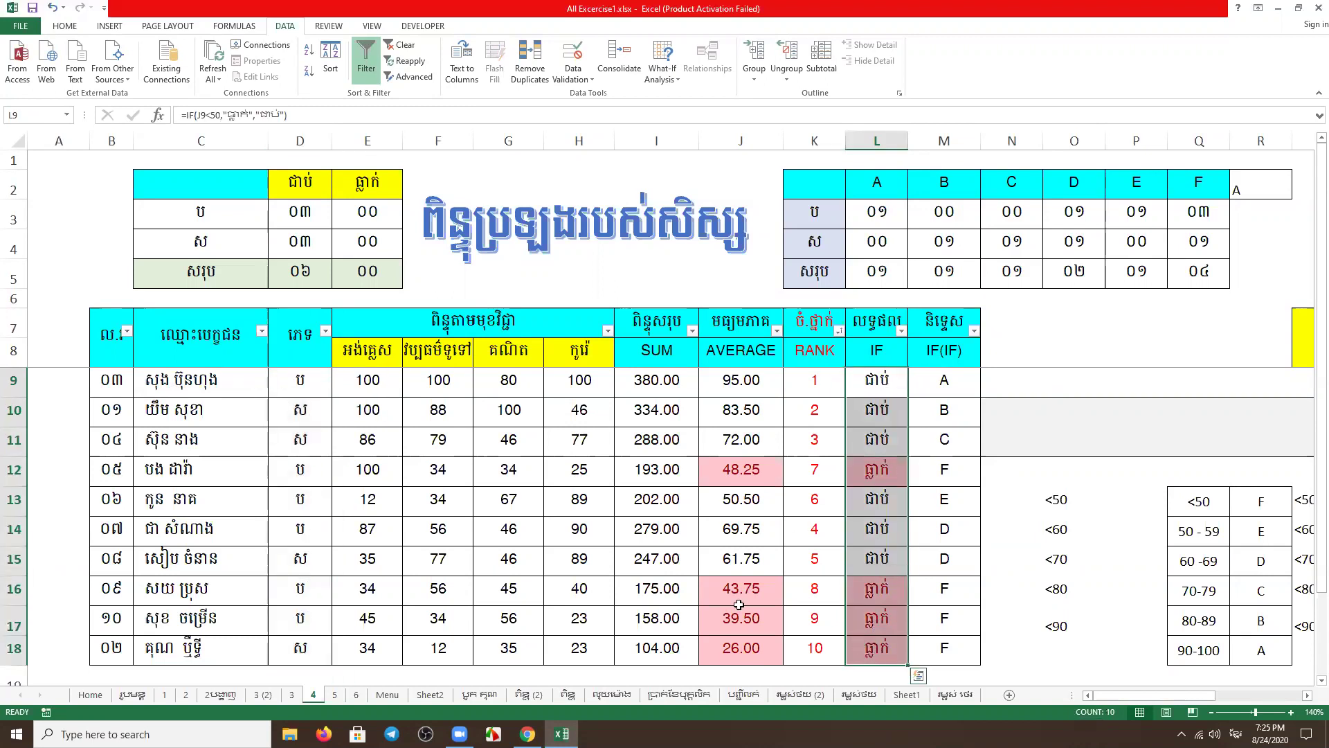
left_click(302, 379)
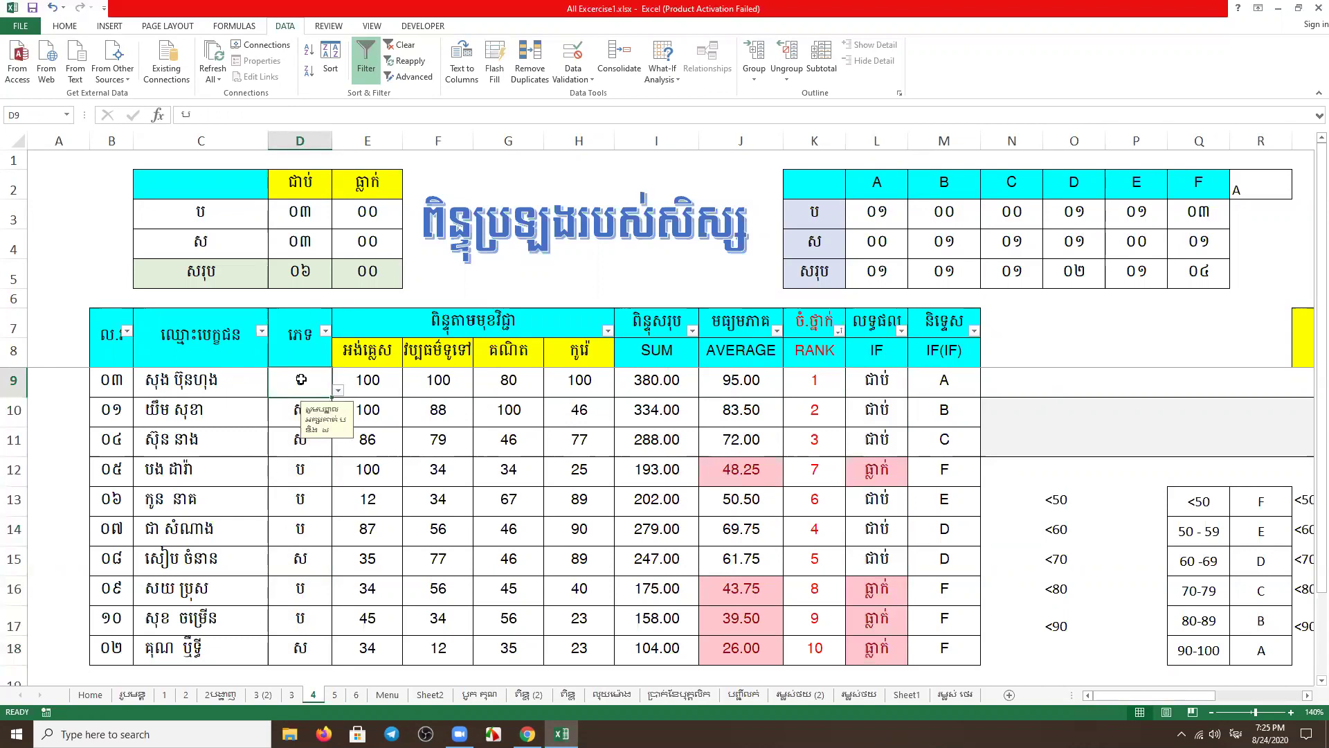
left_click(873, 493)
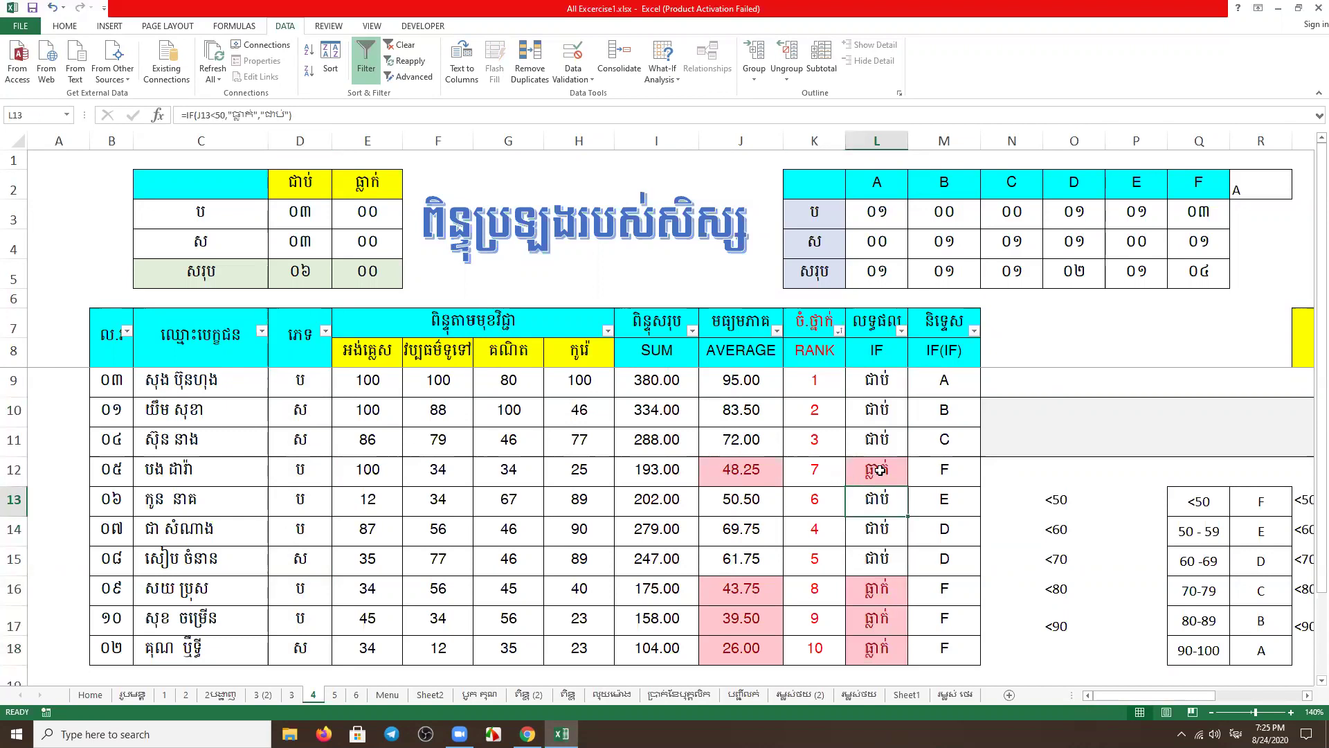
left_click(303, 378)
left_click(309, 434)
left_click(312, 413)
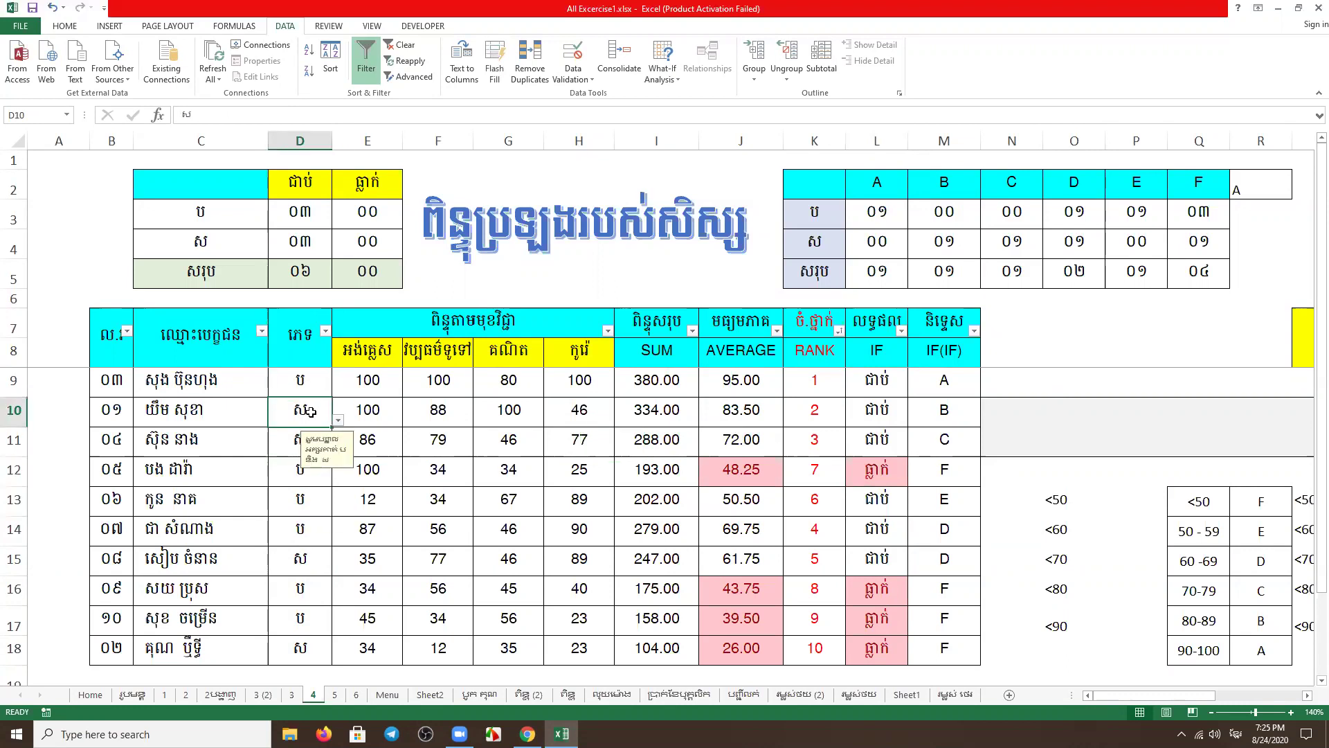
left_click(298, 510)
left_click(296, 581)
left_click(317, 505)
left_click(302, 415)
left_click(307, 474)
left_click(300, 539)
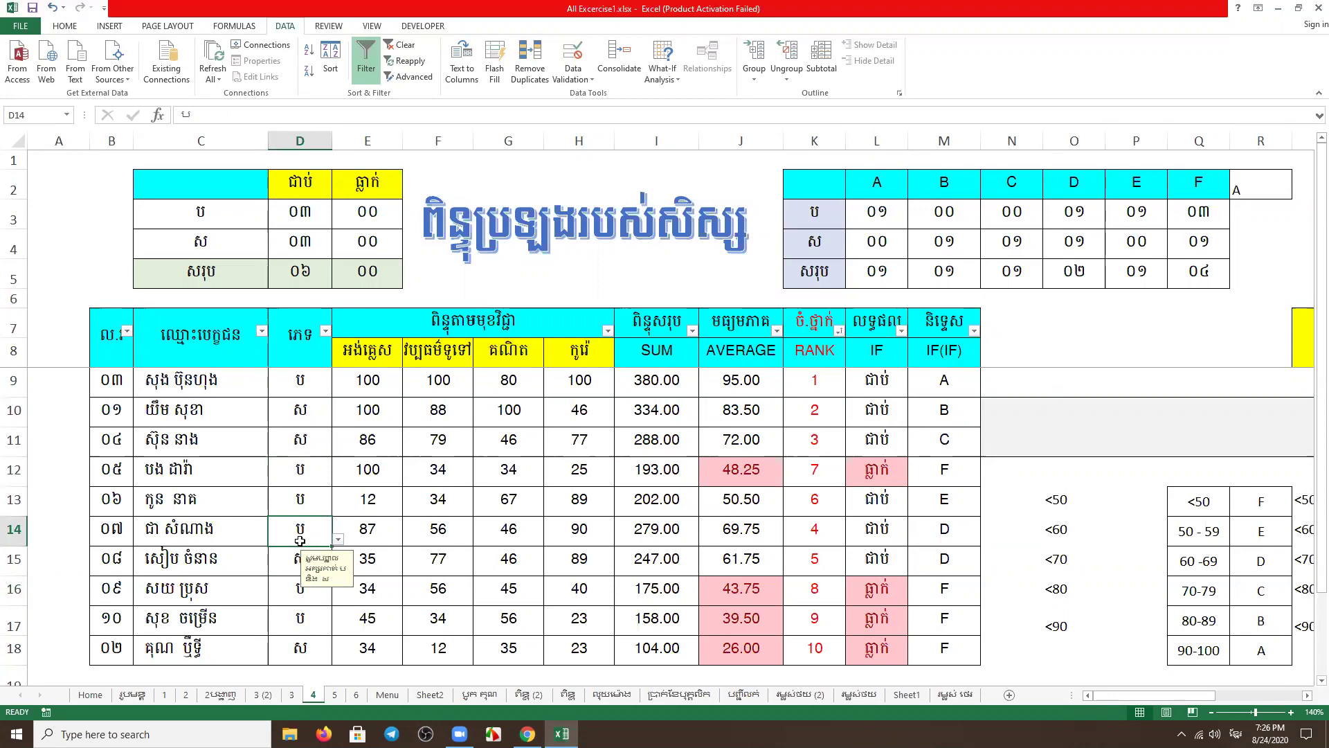
left_click(304, 389)
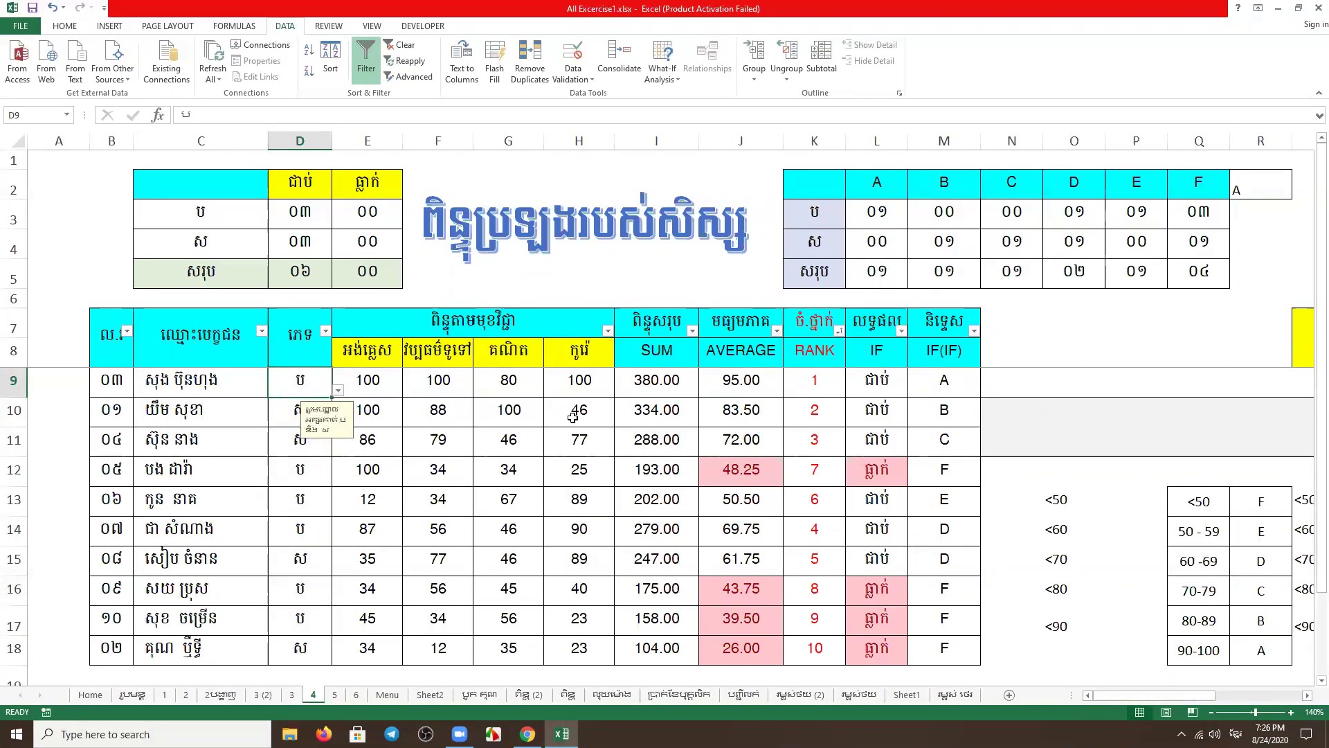
left_click(1062, 334)
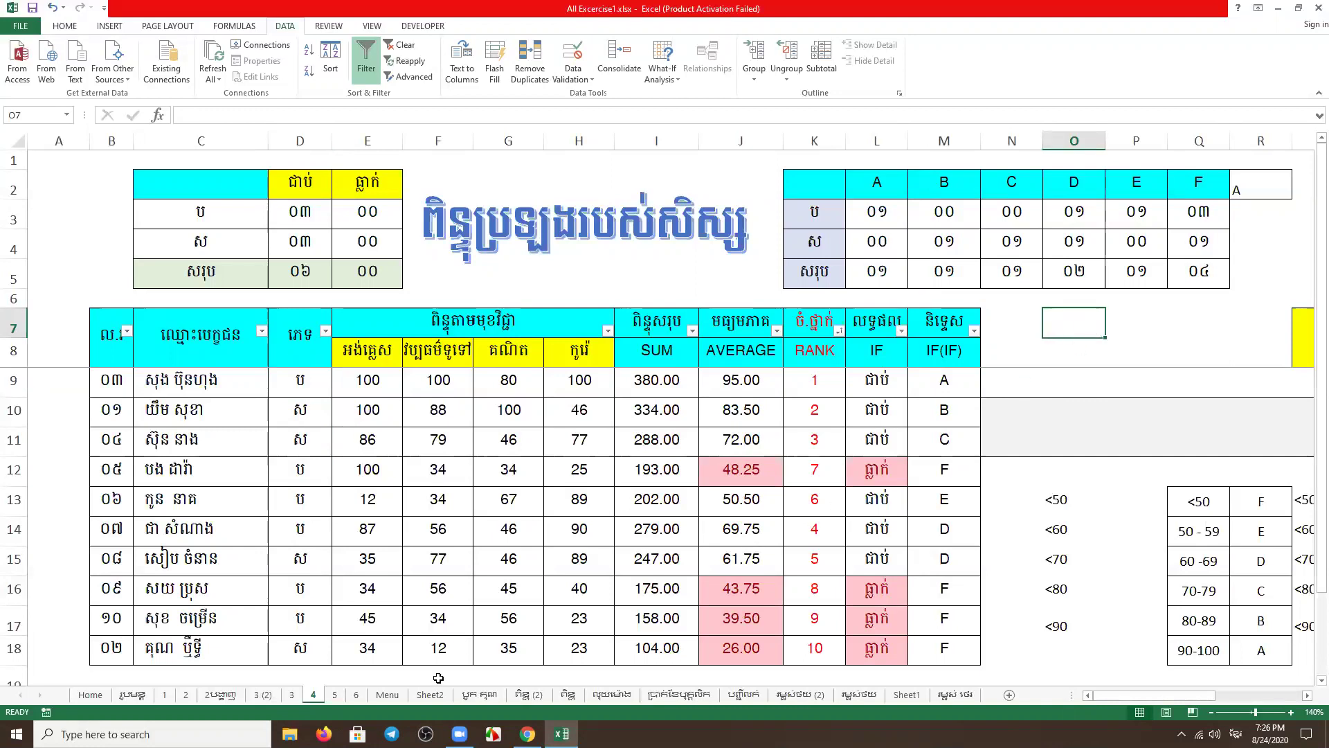
left_click(1149, 346)
left_click(1079, 333)
left_click(1130, 331)
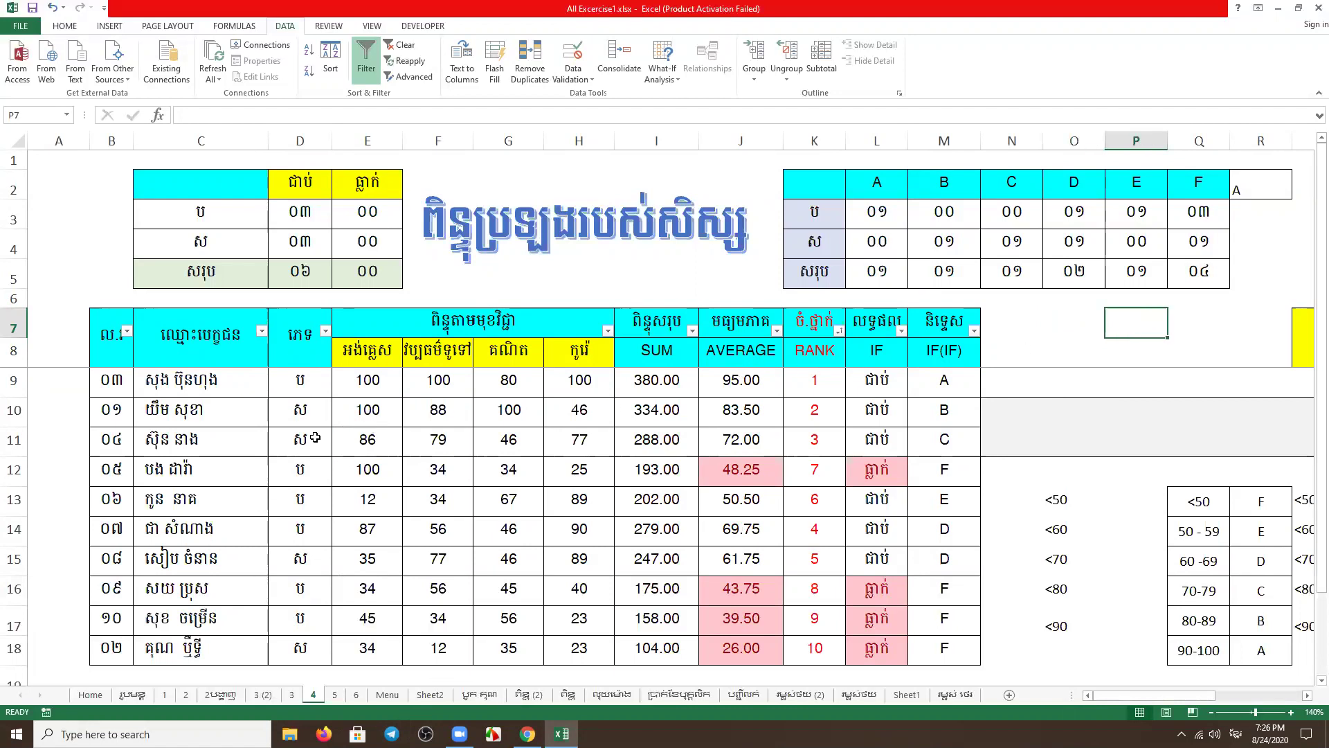
left_click(292, 411)
left_click(289, 474)
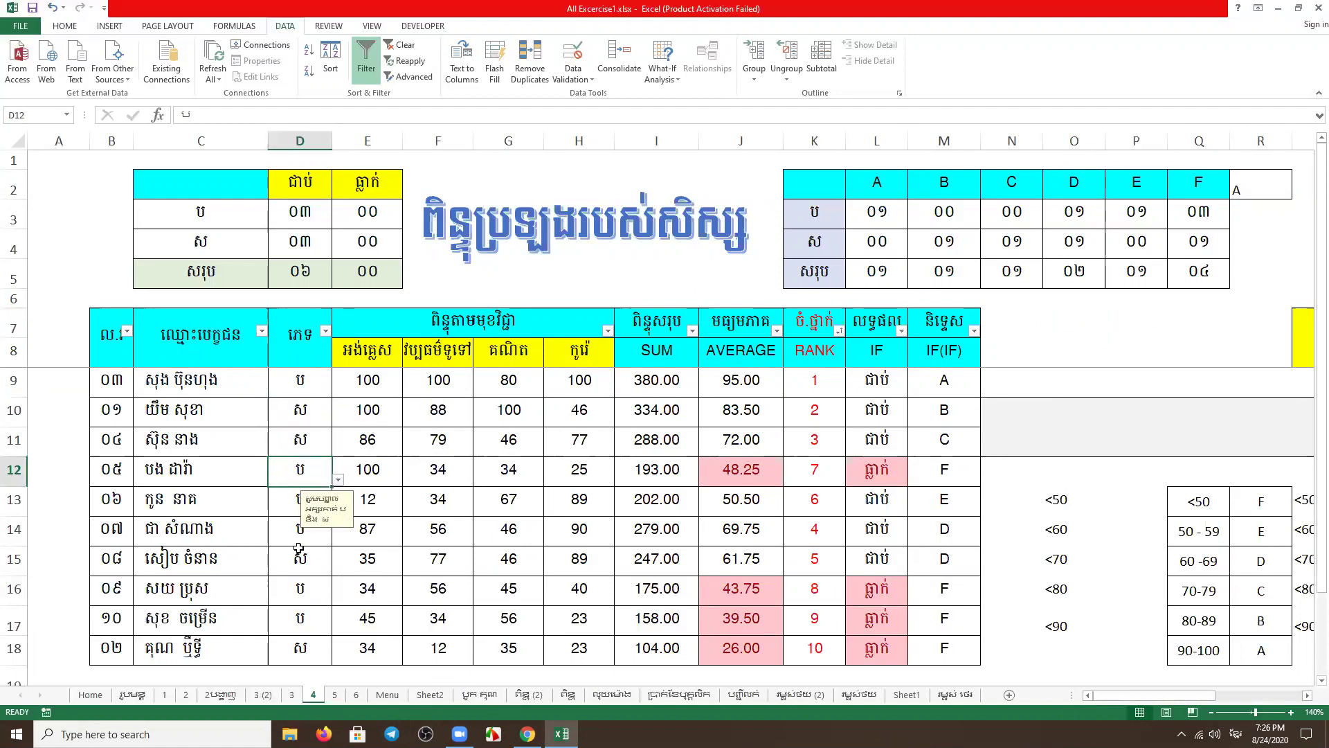
left_click(301, 579)
left_click(1141, 320)
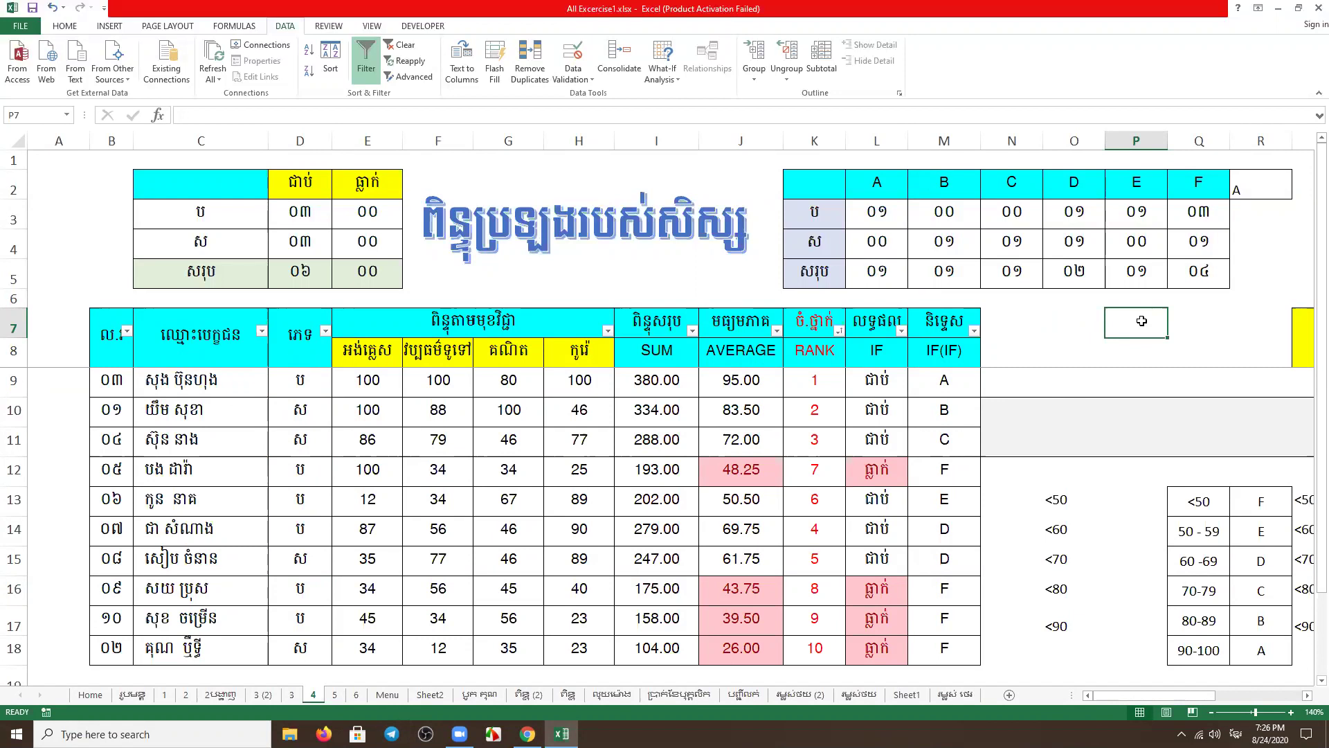
left_click(1189, 317)
left_click(1138, 324)
left_click_drag(1052, 317, 1202, 320)
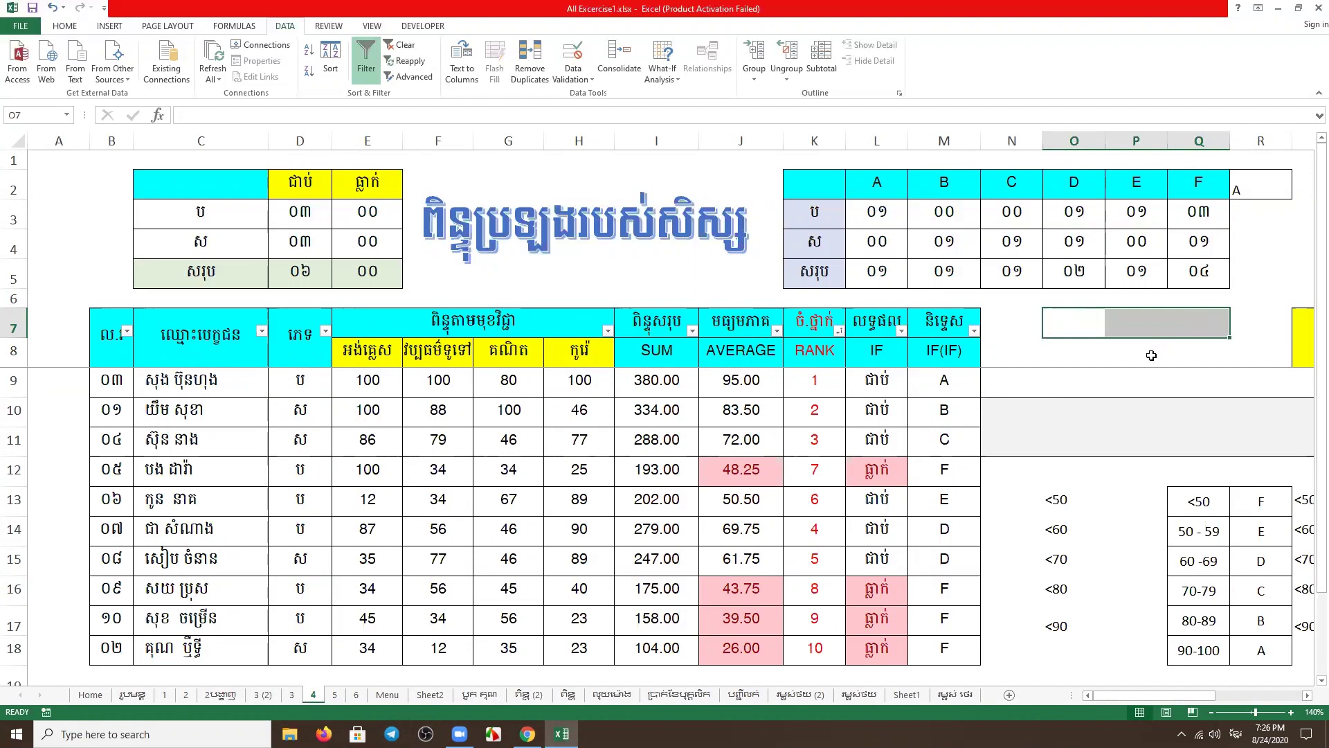
left_click(350, 441)
left_click(305, 447)
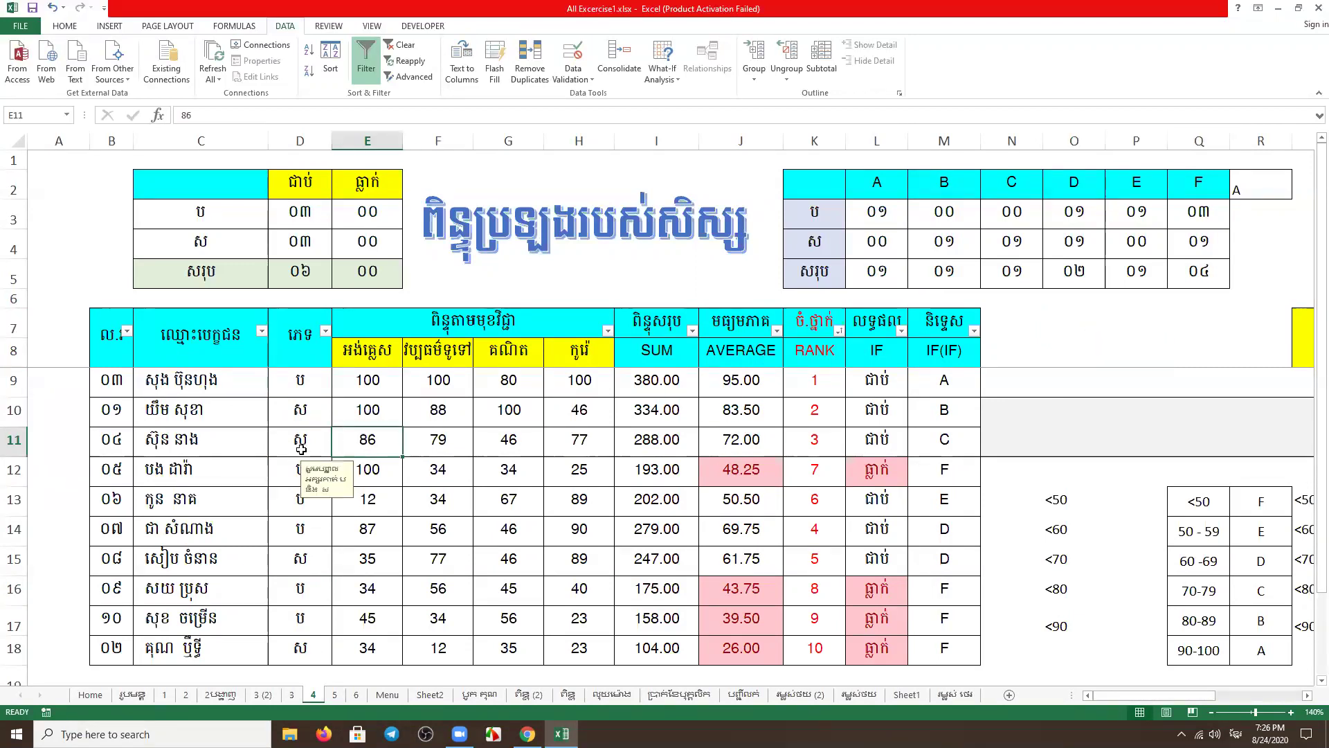
left_click(1136, 332)
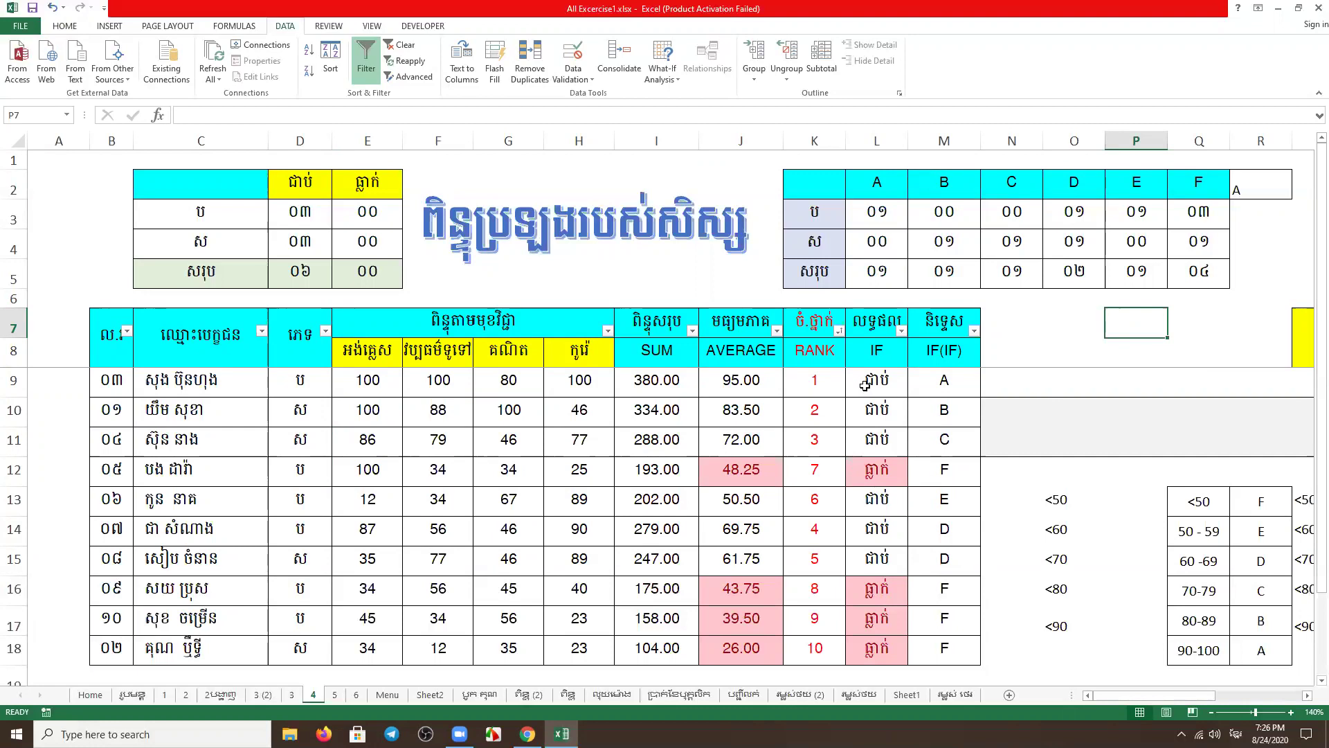
left_click_drag(959, 380, 638, 665)
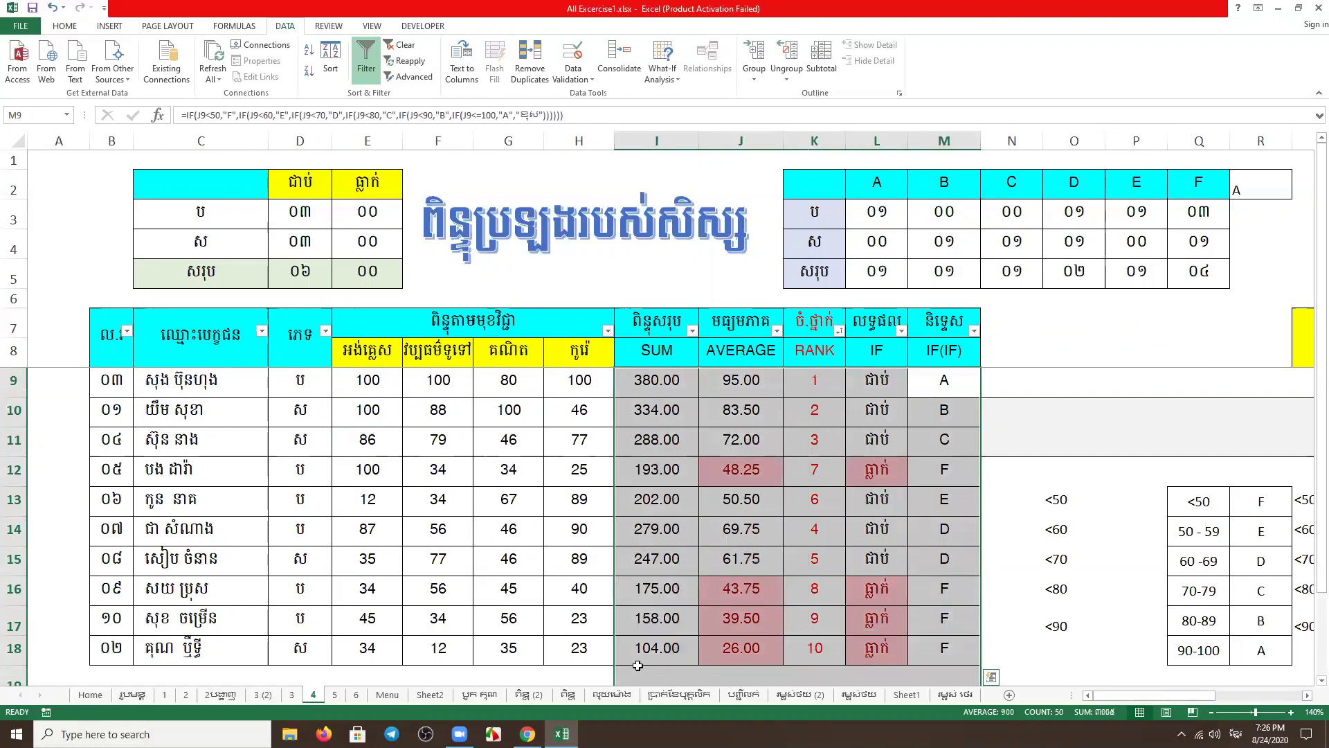
left_click(947, 409)
left_click(1084, 427)
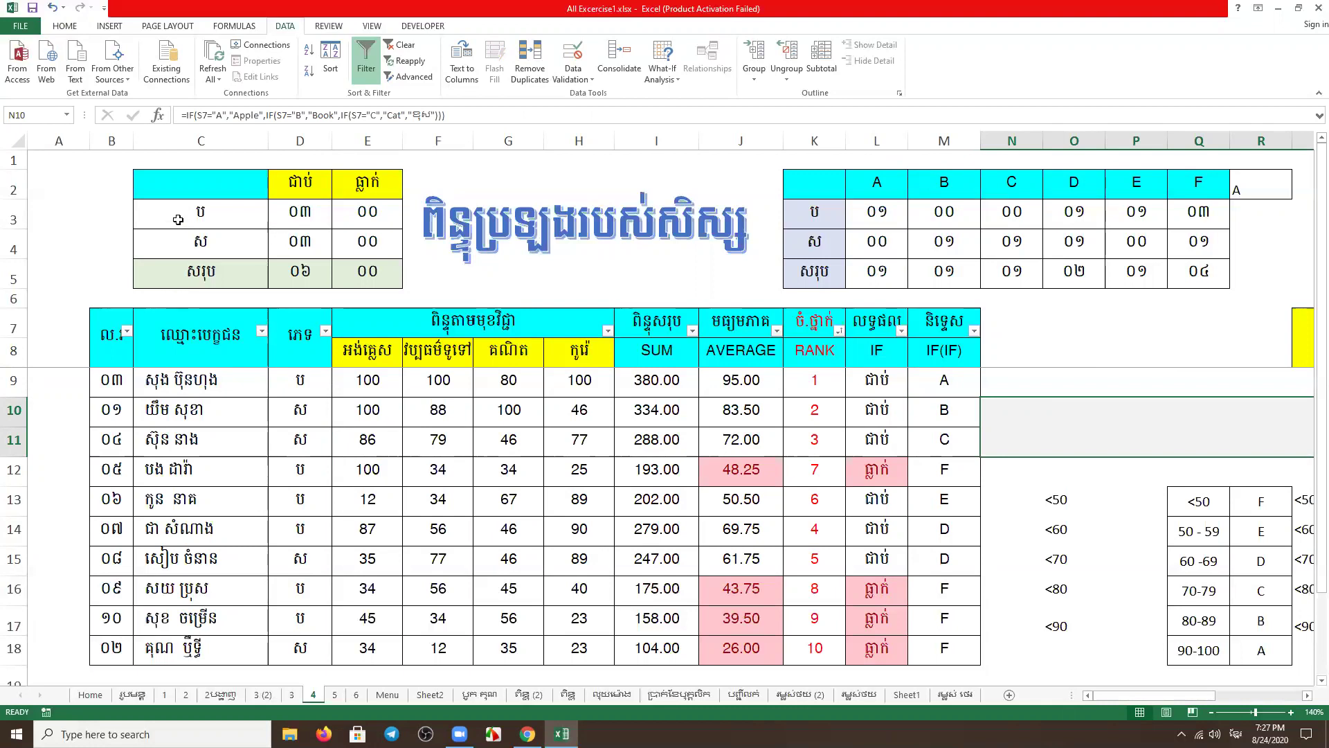
Delete the COUNTIFS pass/fail counts in D3:E5 for ប, ស and សរុប
left_click(297, 213)
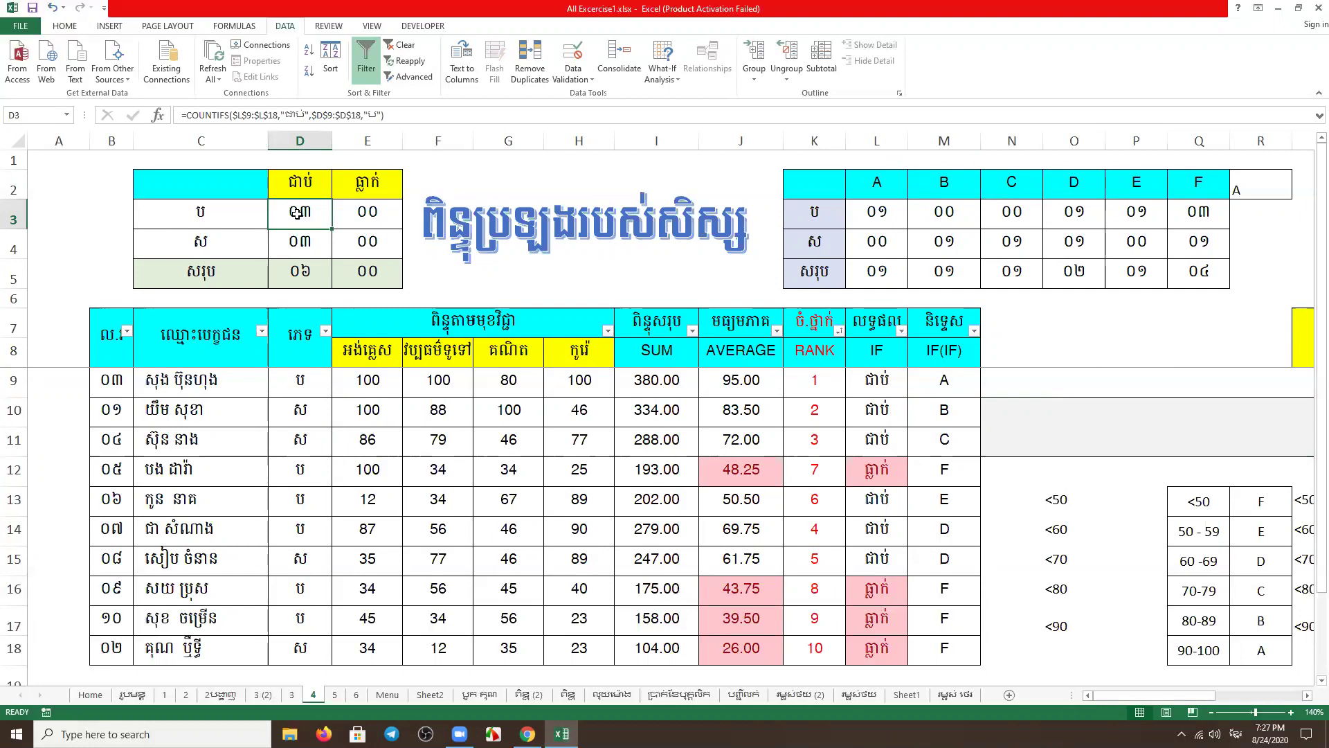
left_click_drag(297, 212, 378, 263)
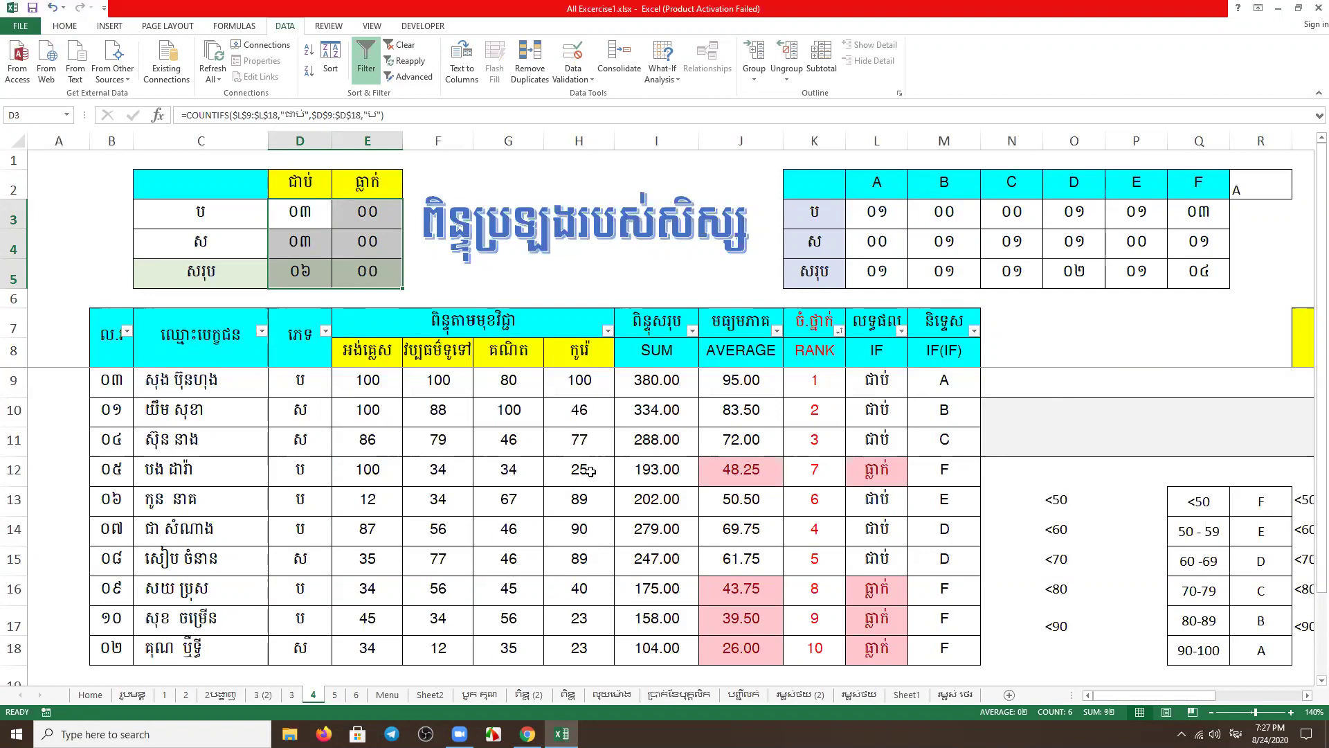
key("Delete")
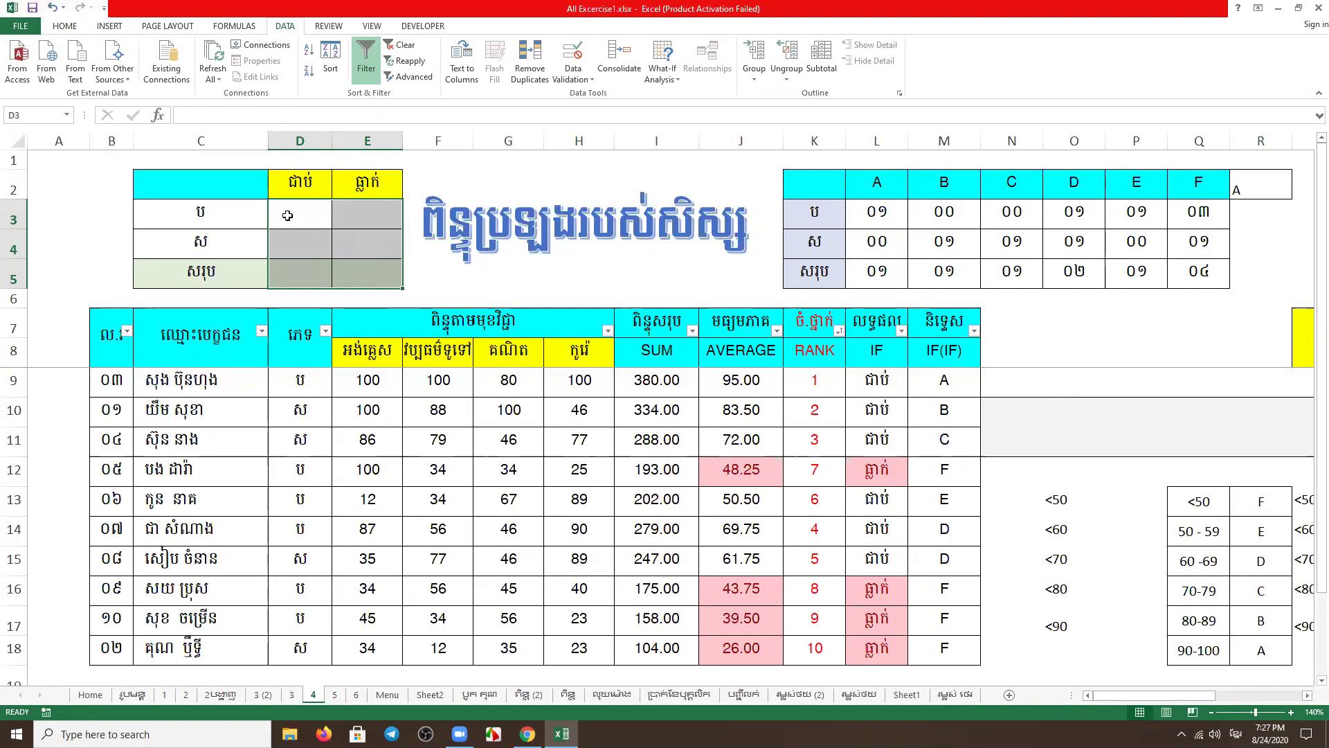
left_click(287, 215)
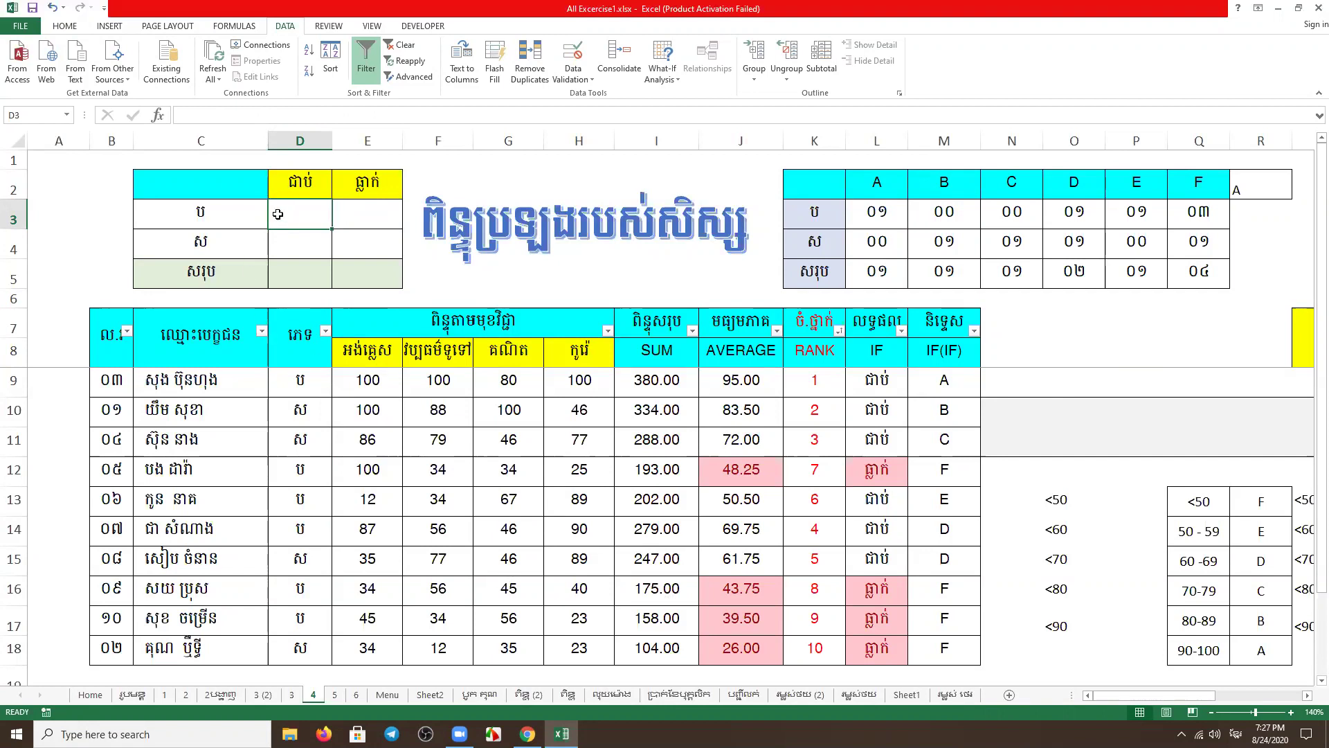
left_click(226, 225)
left_click(289, 209)
scroll(463, 533, "down", 2)
scroll(462, 532, "up", 2)
Sort the students by number in ascending order
left_click(63, 345)
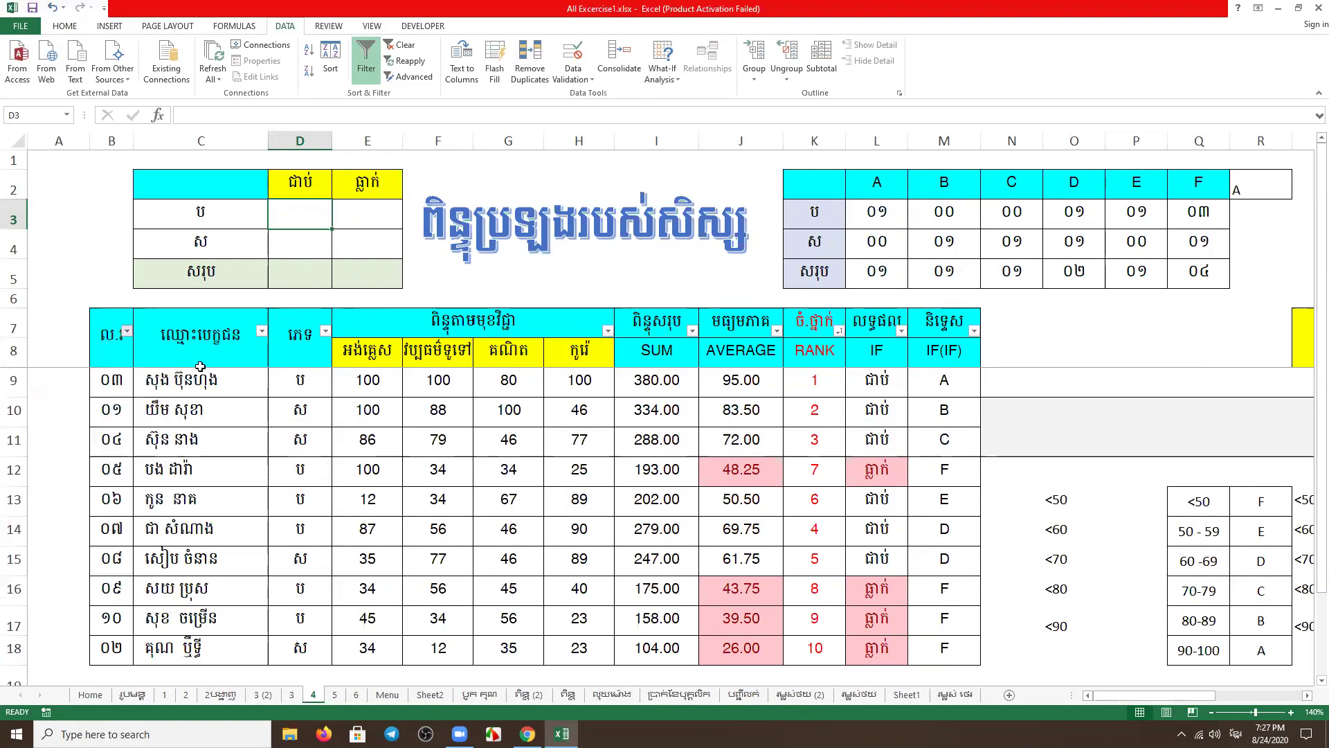
left_click(585, 476)
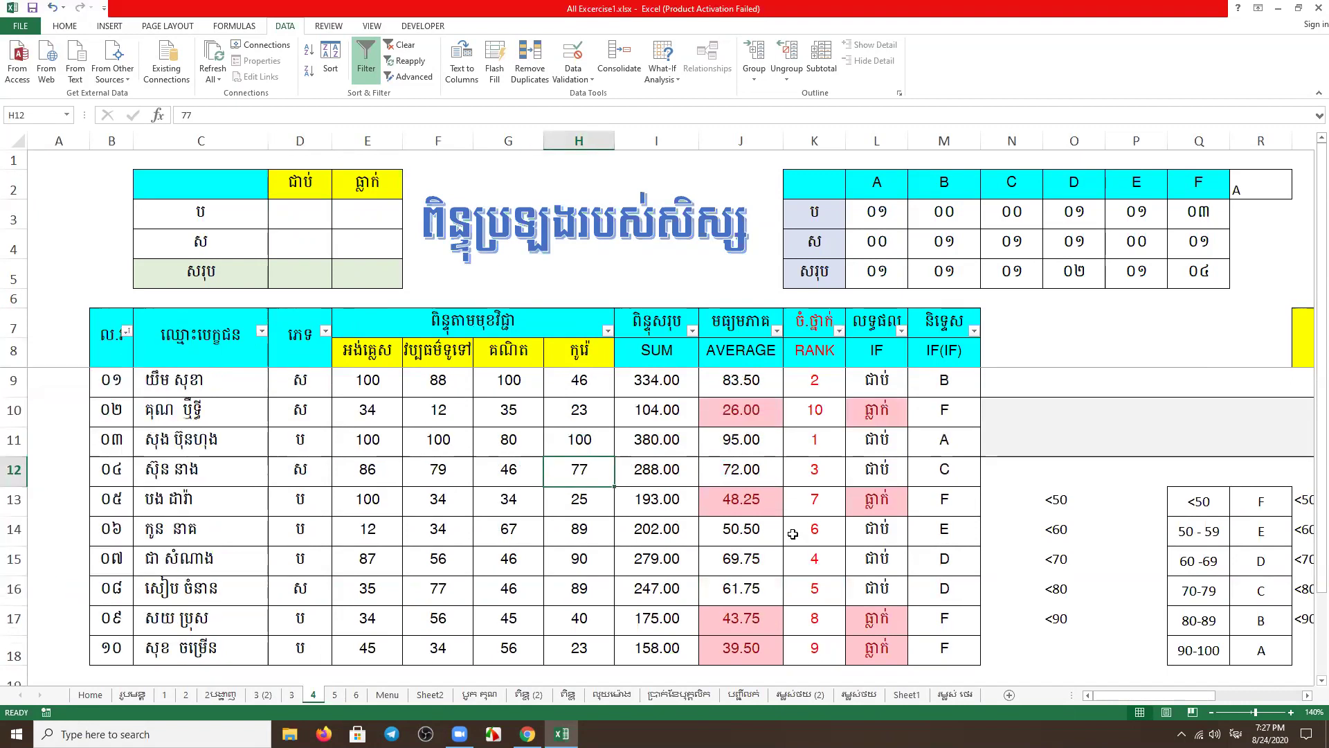
left_click(304, 211)
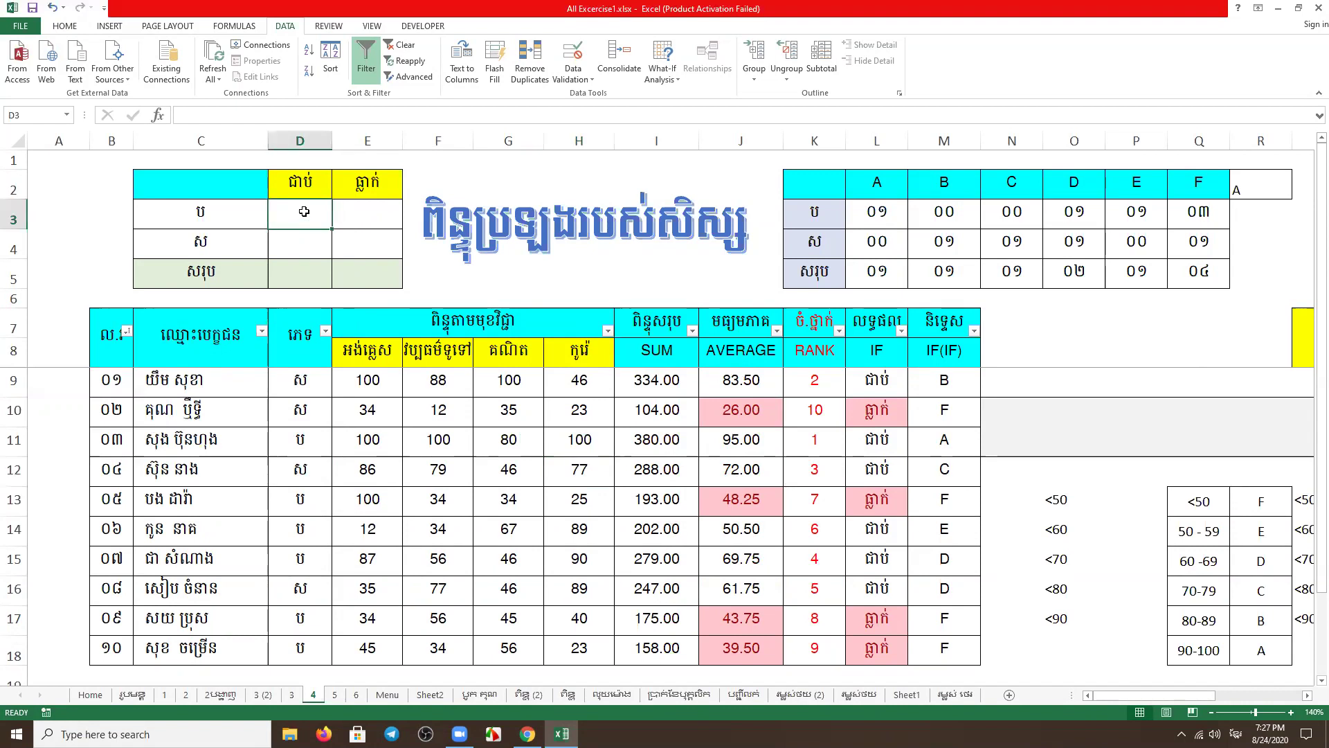
type("=")
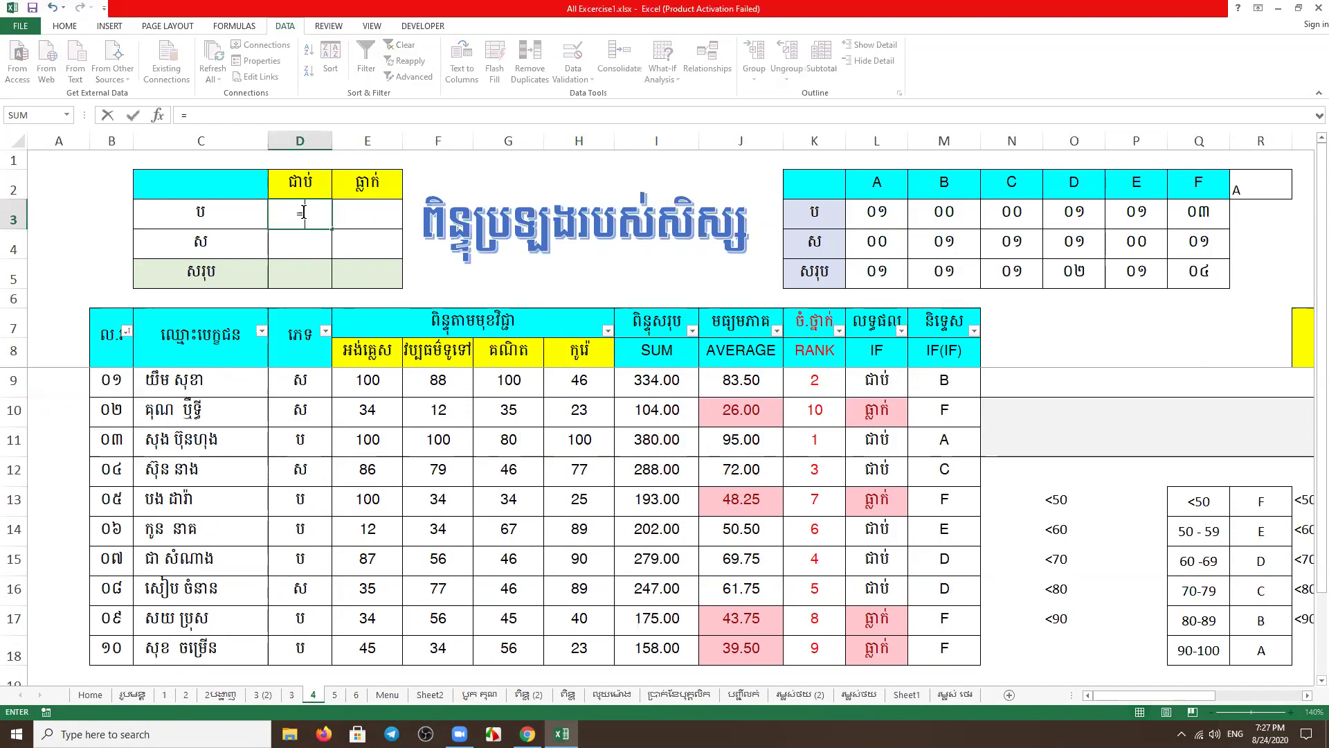
key("Escape")
left_click(1079, 438)
left_click_drag(1096, 696, 1026, 702)
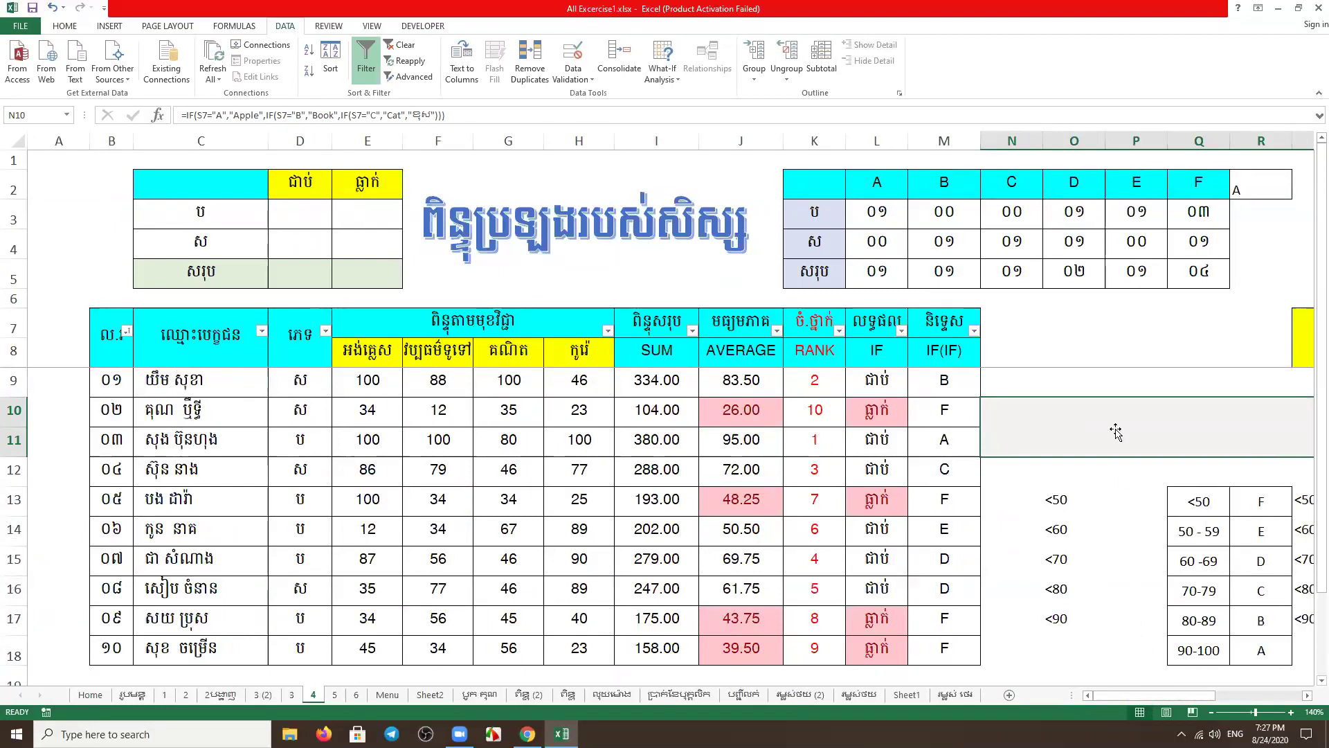
Enter =COUNTIF($L$9:$L$18,D2) in D3 to count passes, showing ០៦
left_click(319, 219)
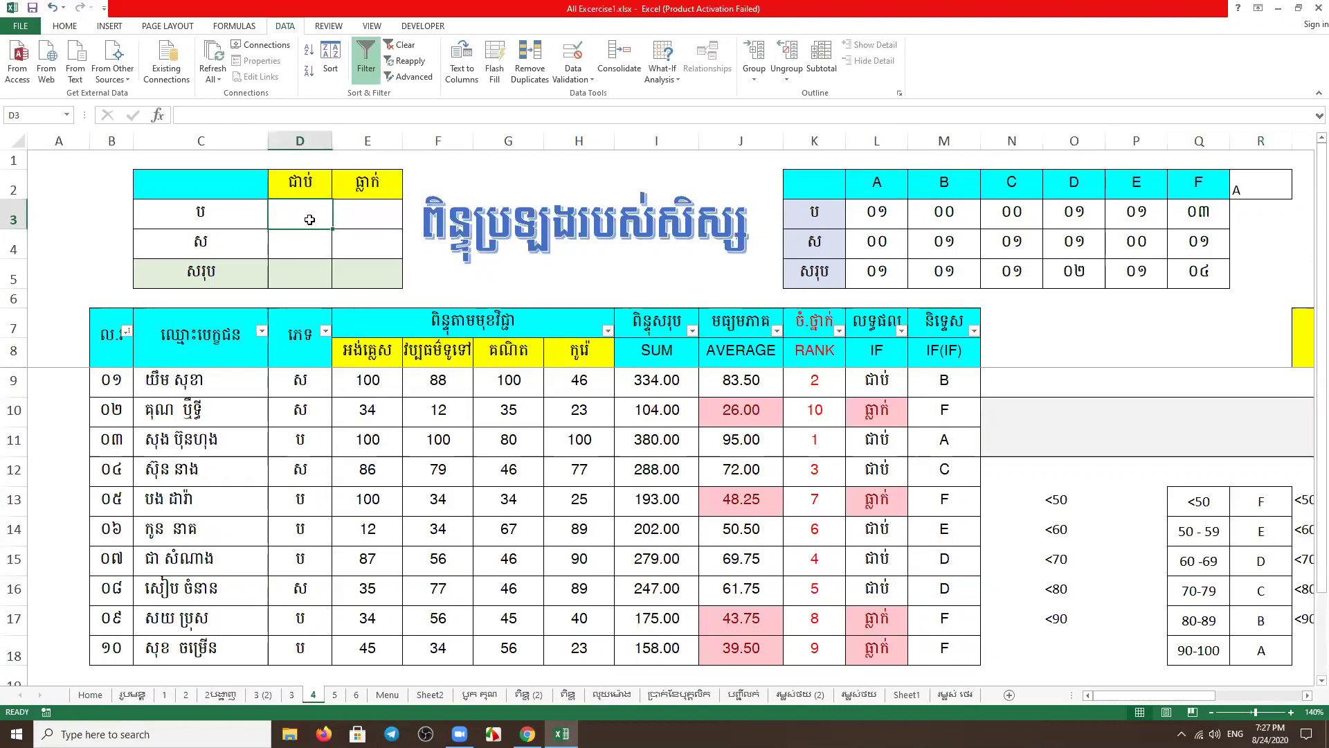
type("=count")
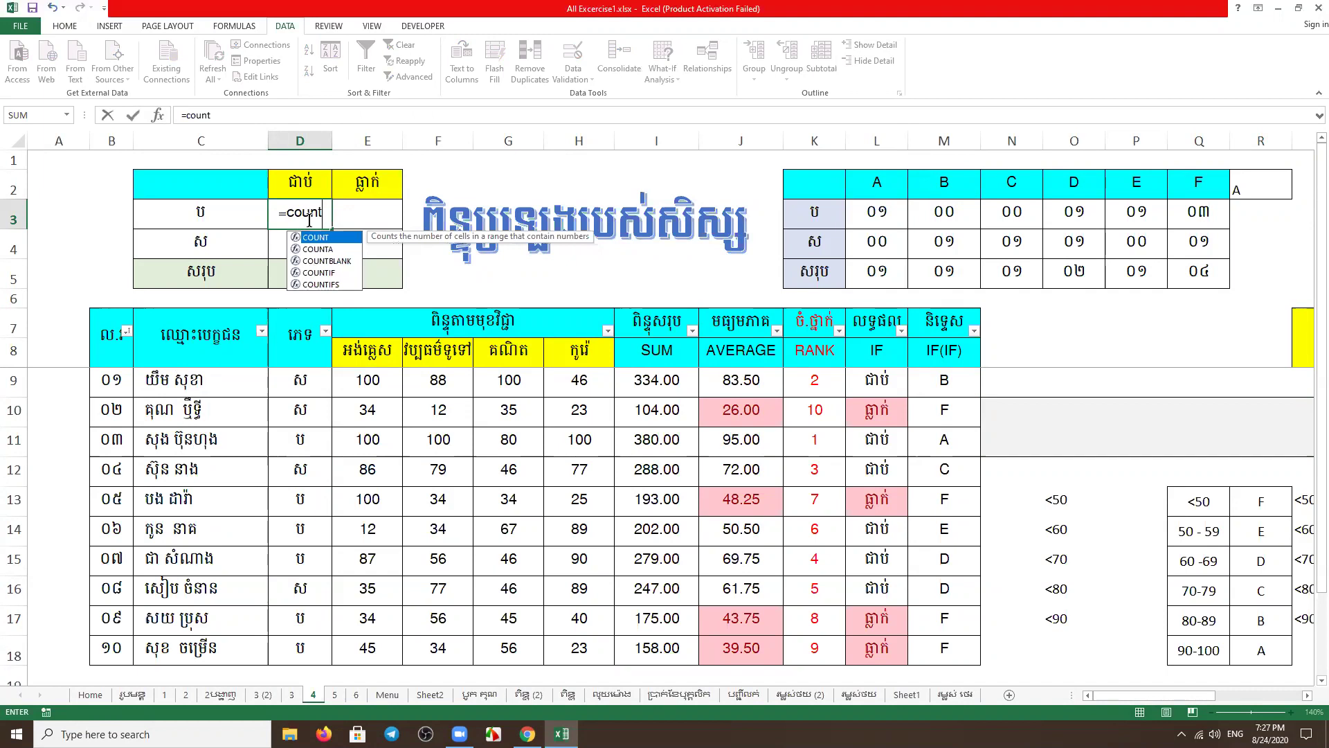
type("if")
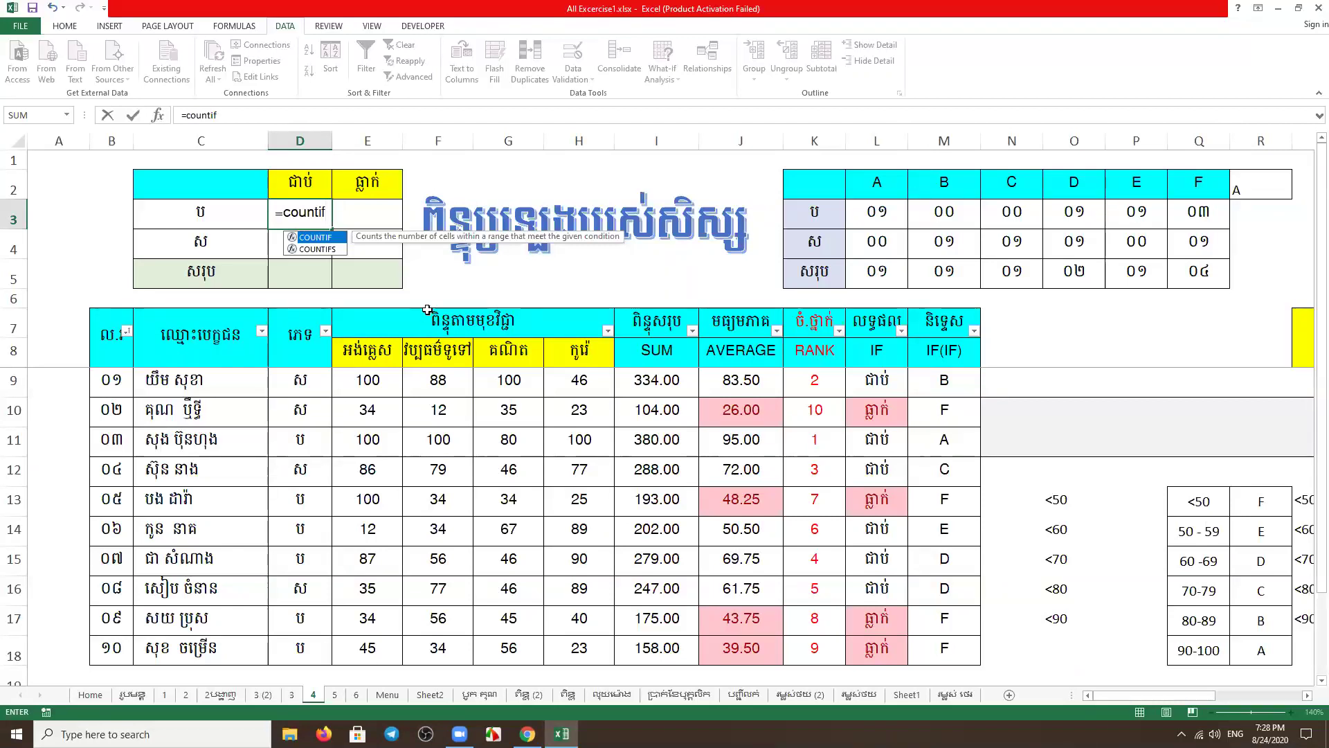
double_click(333, 241)
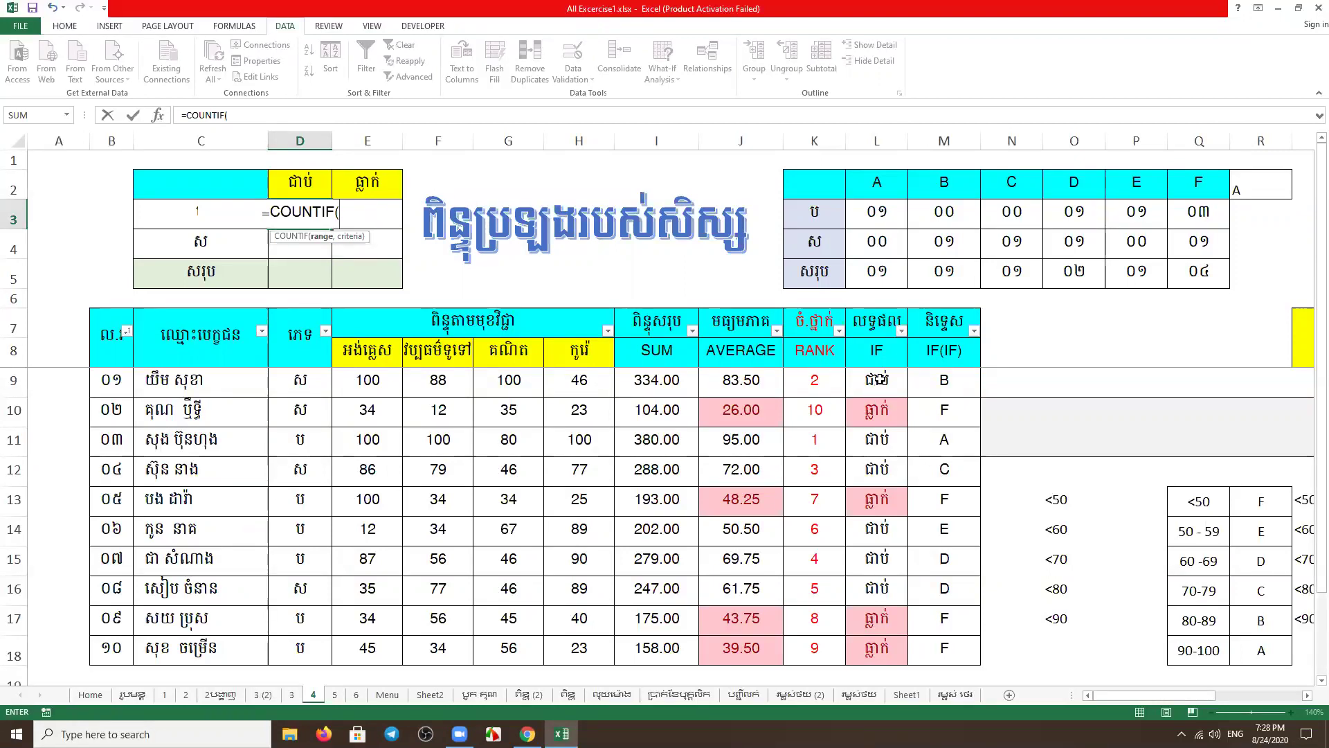
left_click_drag(879, 378, 892, 584)
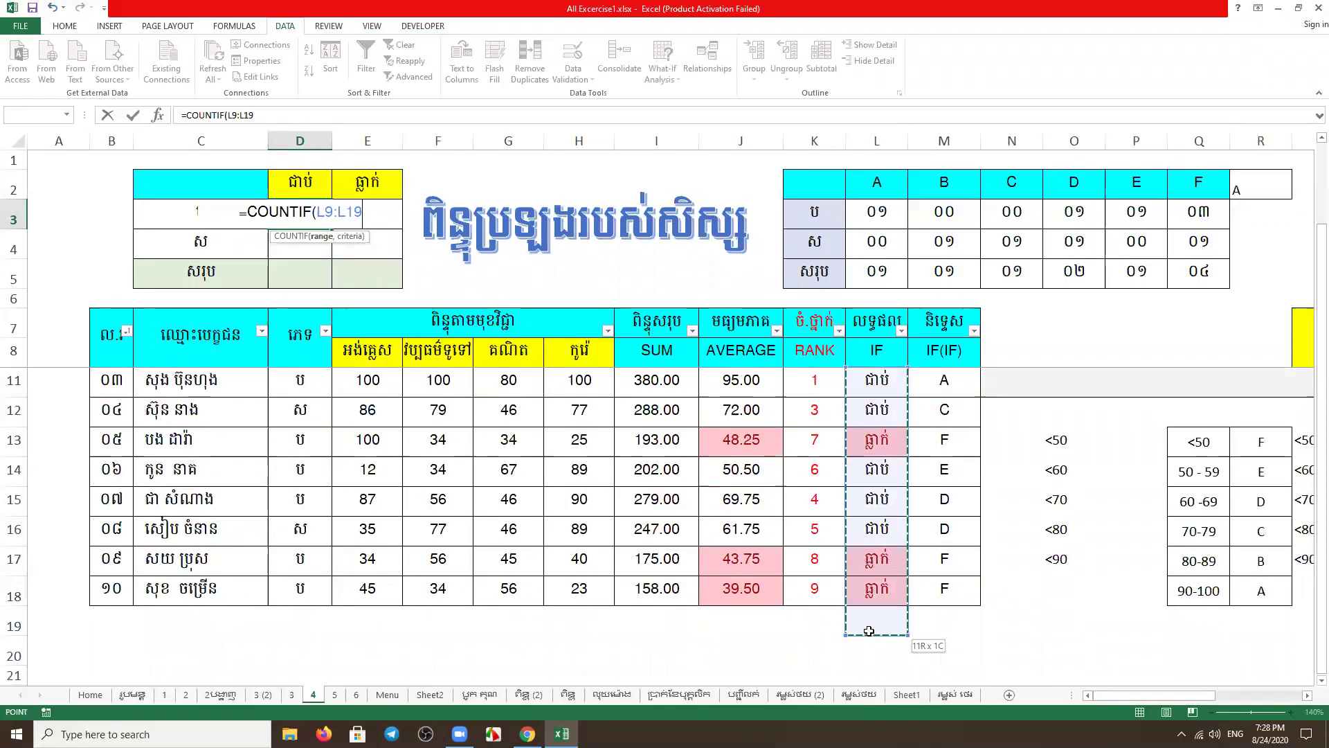
scroll(892, 584, "up", 1)
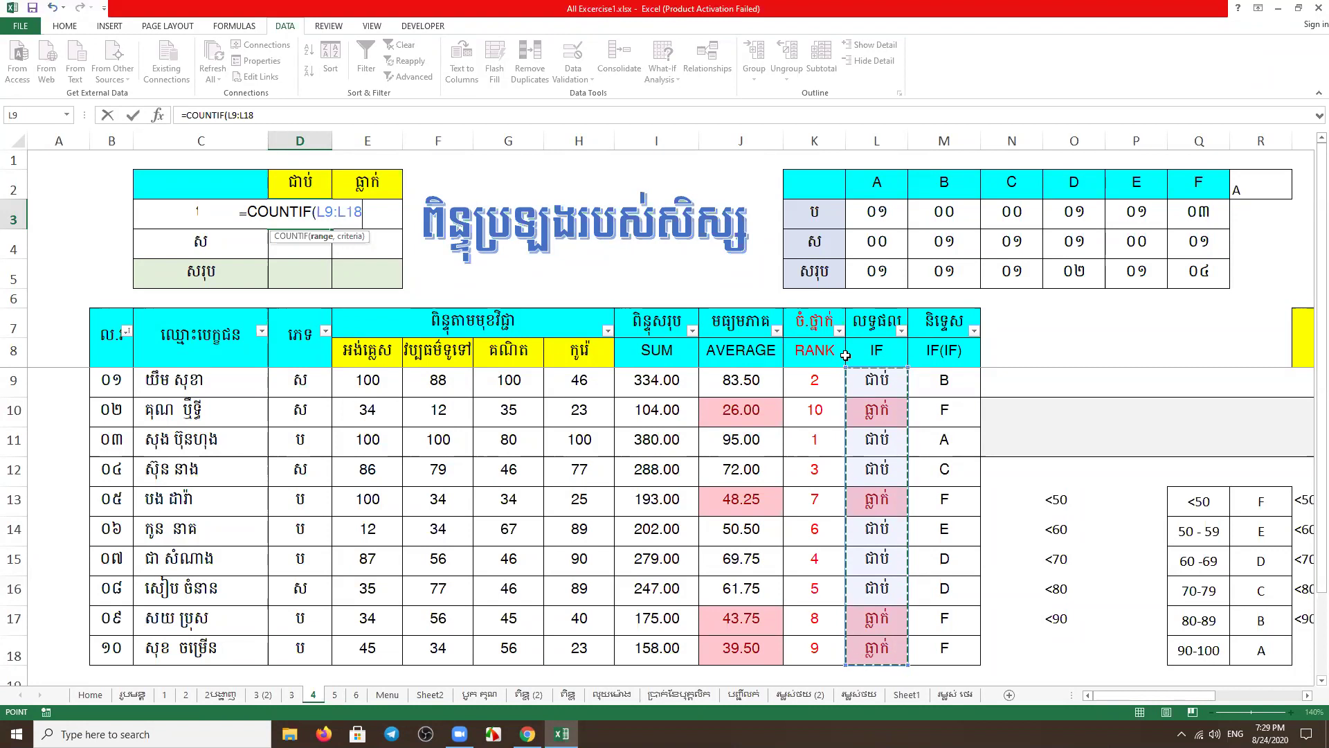
key("F4")
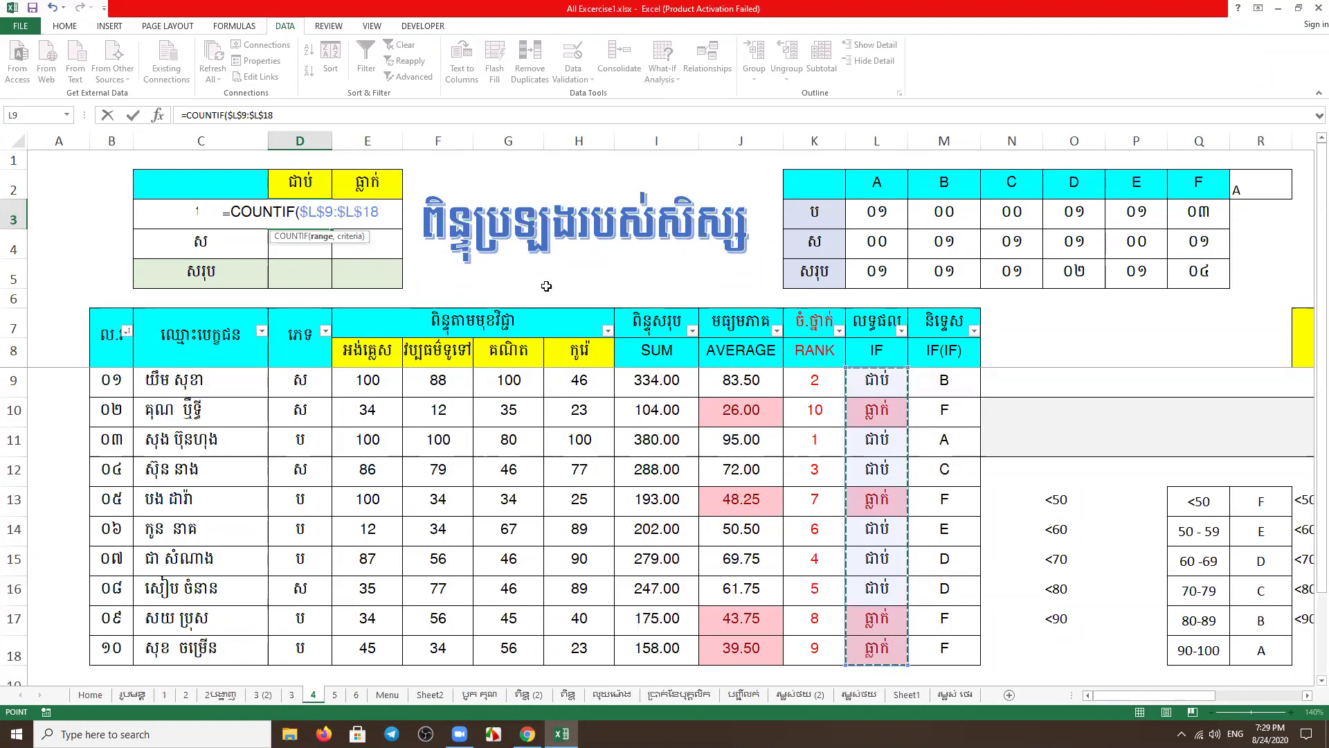
type(",")
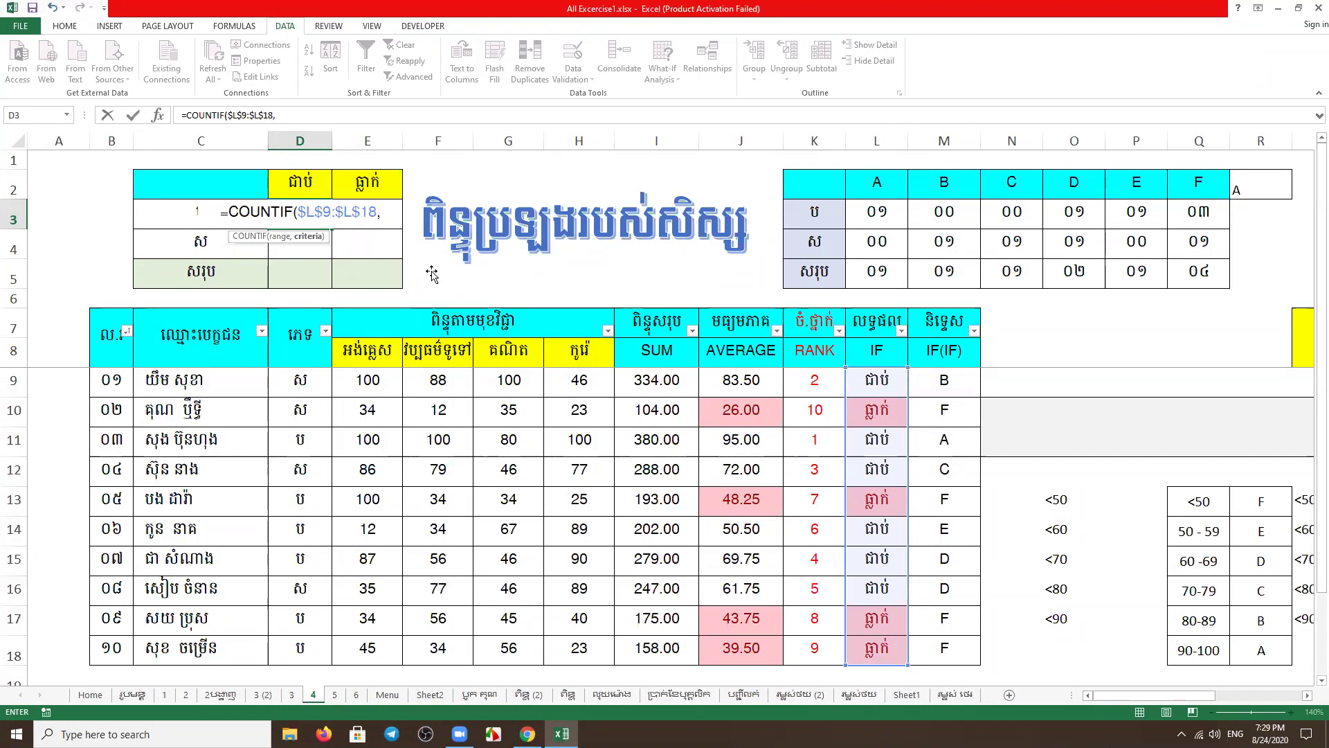
left_click(296, 181)
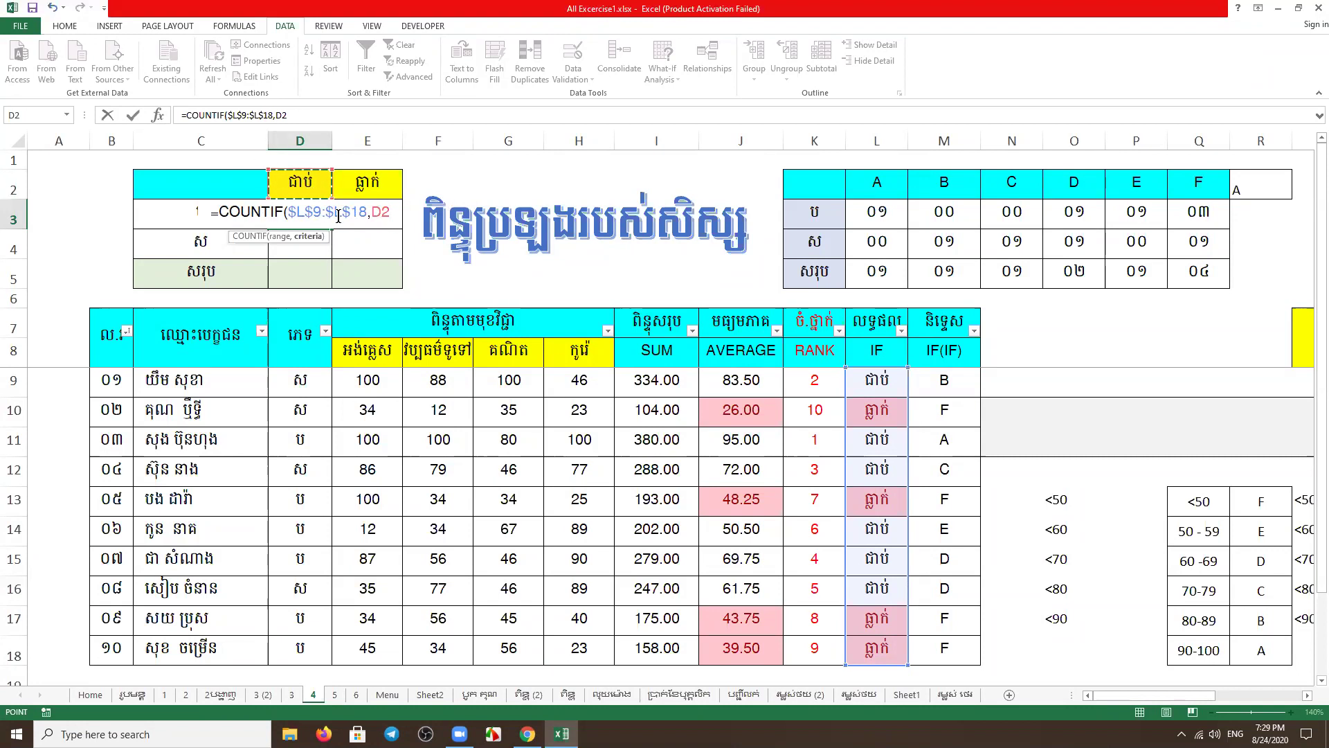
key("Return")
left_click(311, 215)
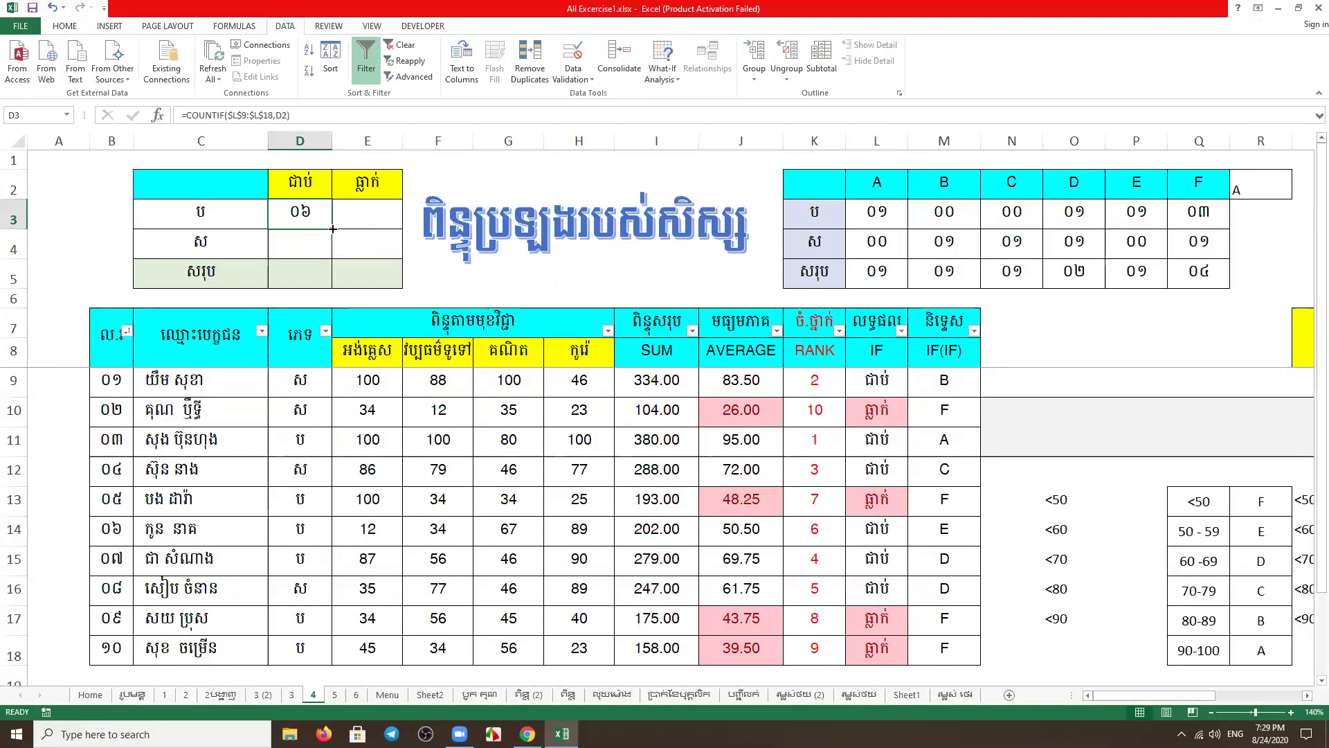
Copy D3's COUNTIF formula across into E3
left_click_drag(333, 228, 377, 220)
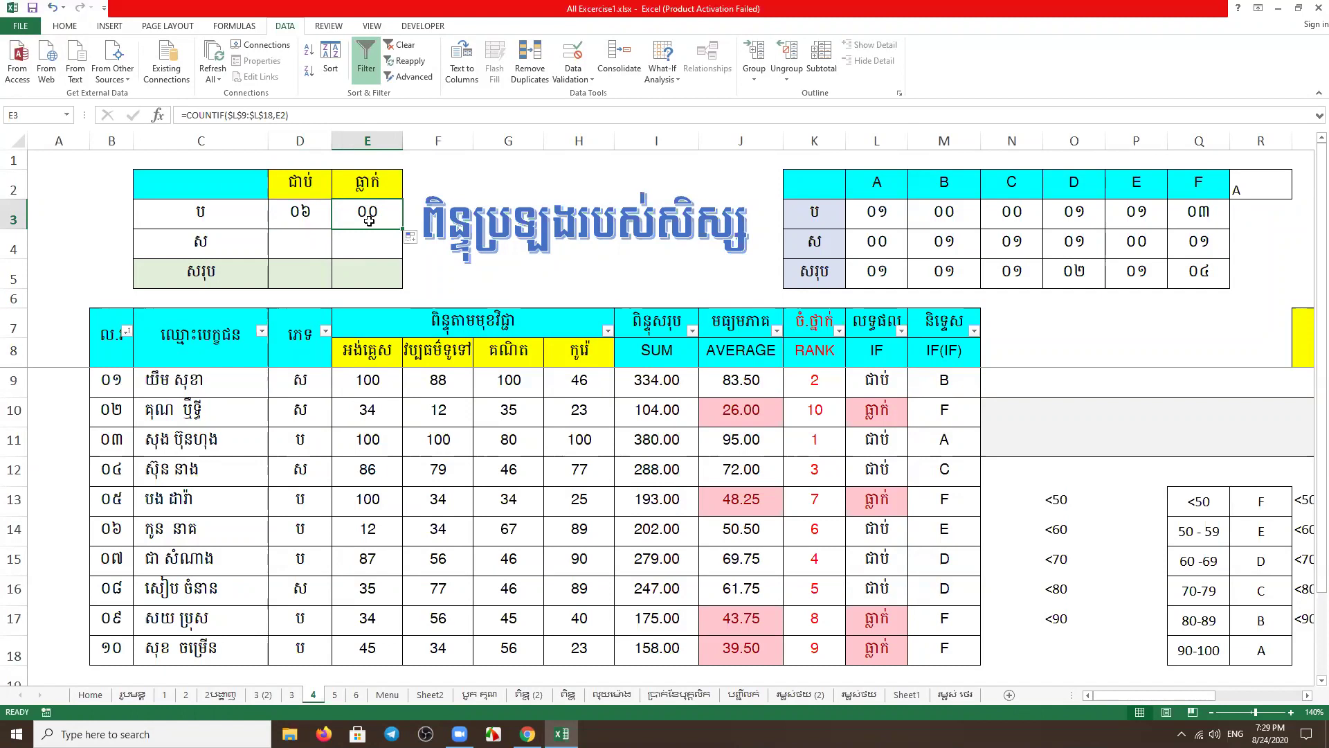
double_click(369, 220)
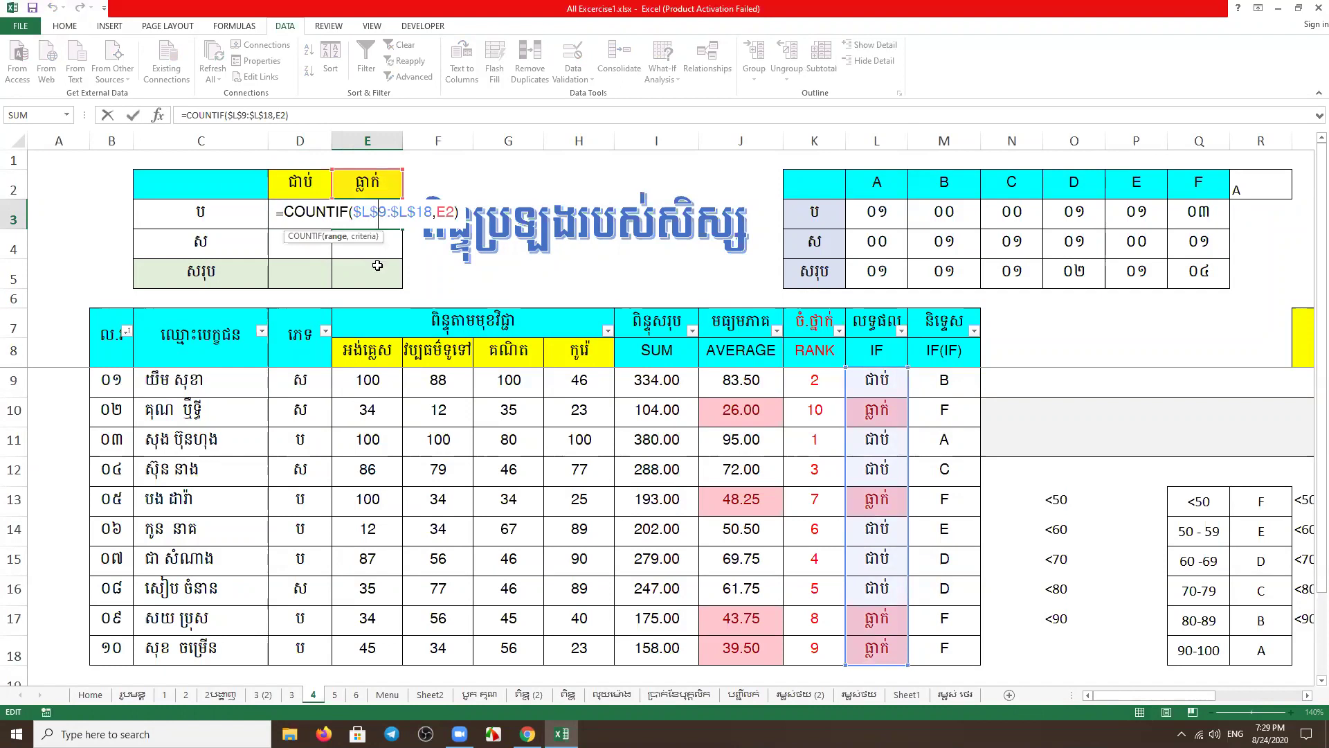
key("Return")
Set E2 to =L10's fail label so E3 counts ធ្លាក់ results, showing ០៤
left_click(370, 185)
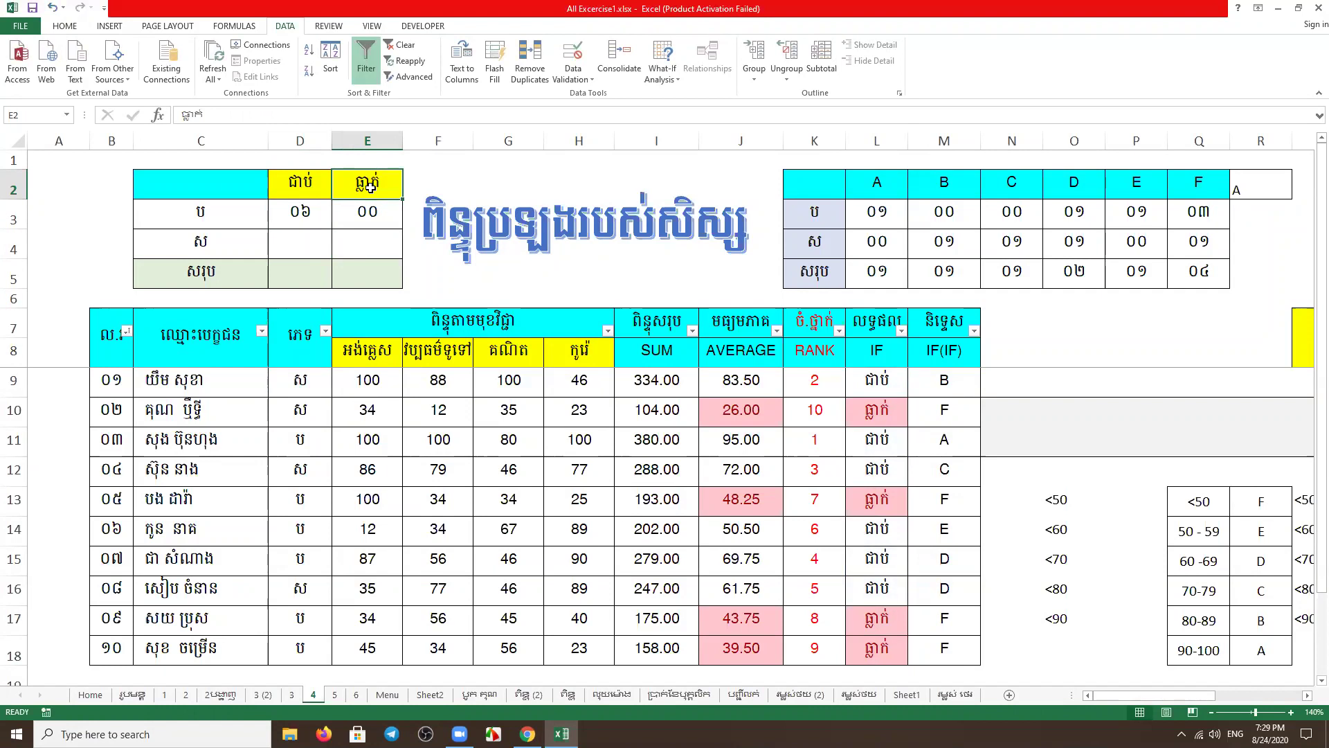
left_click(871, 410)
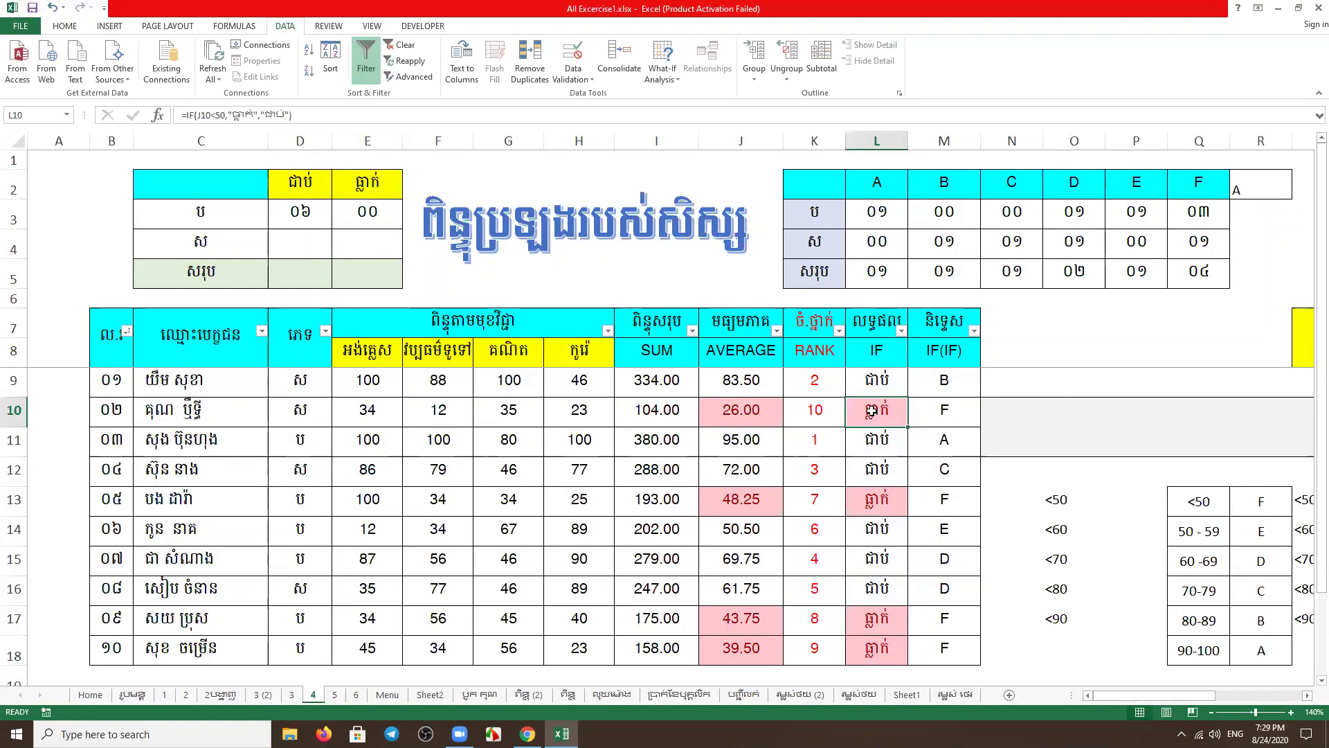
left_click(367, 183)
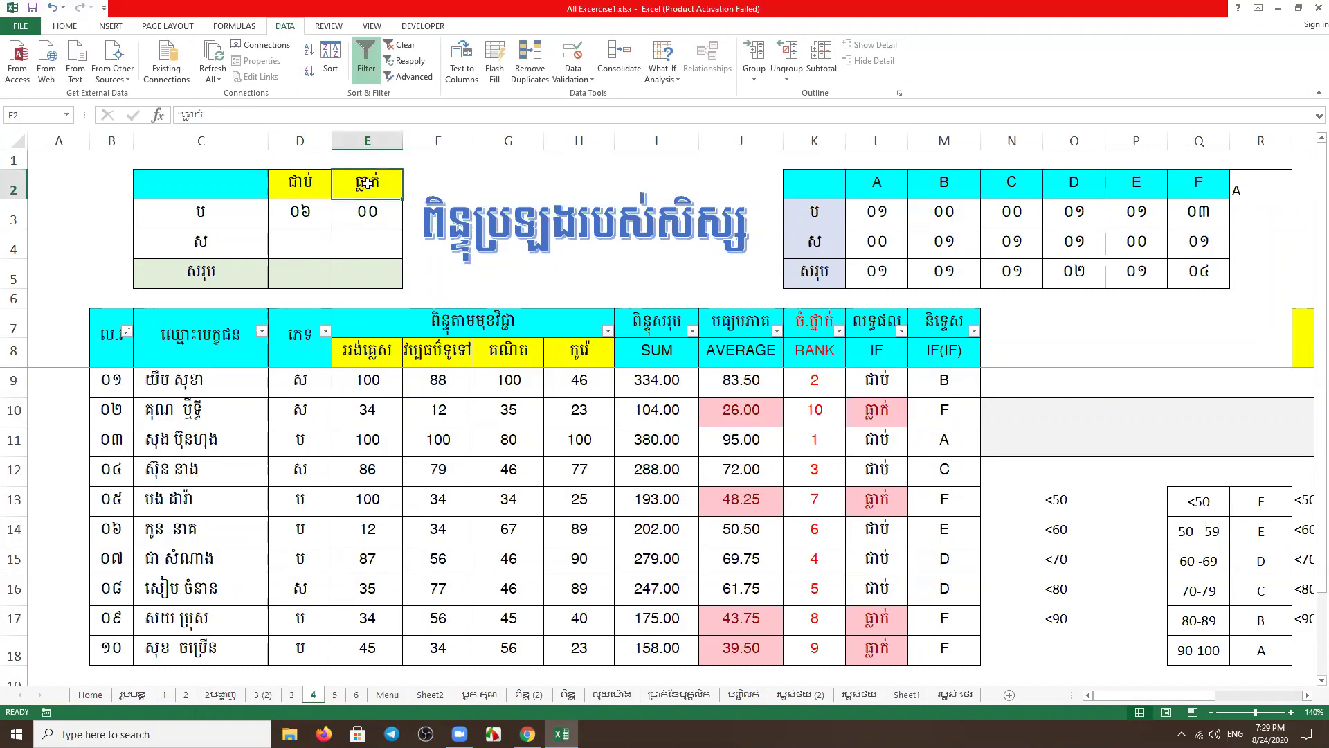
type("=")
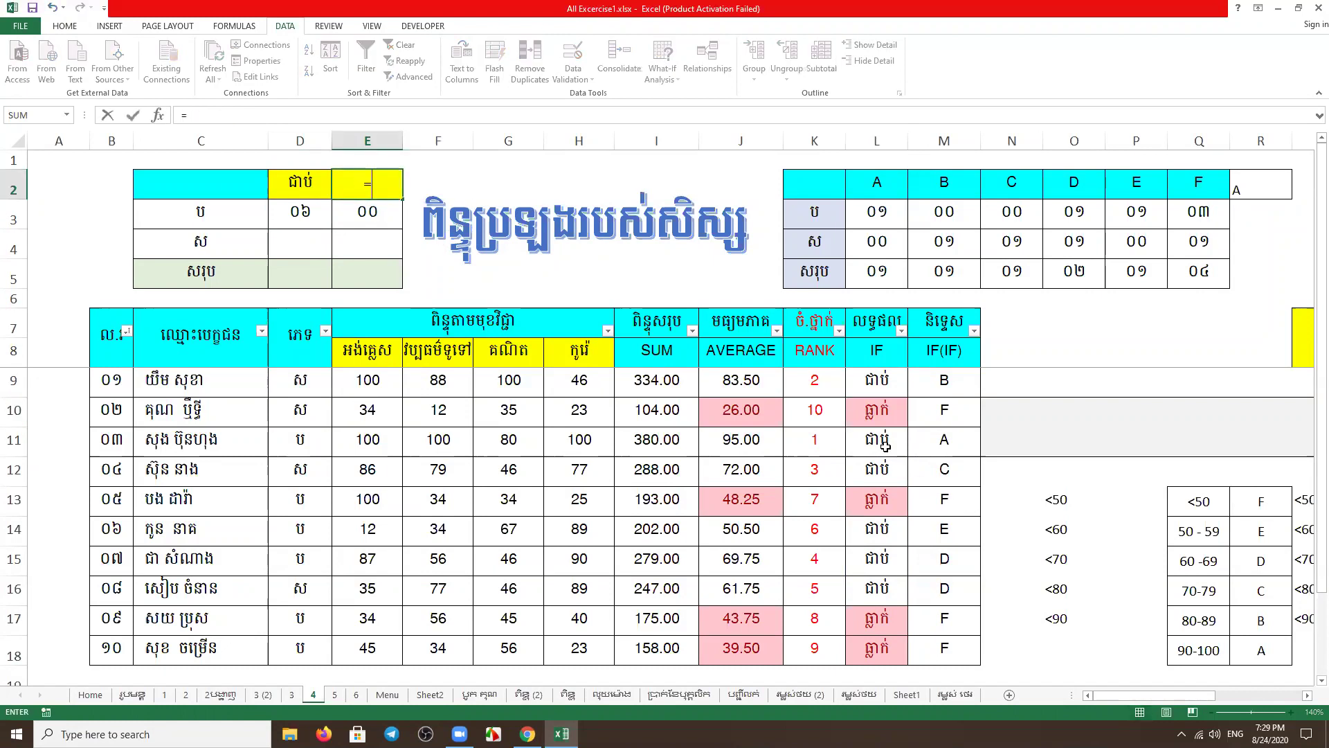
left_click(872, 411)
key("Return")
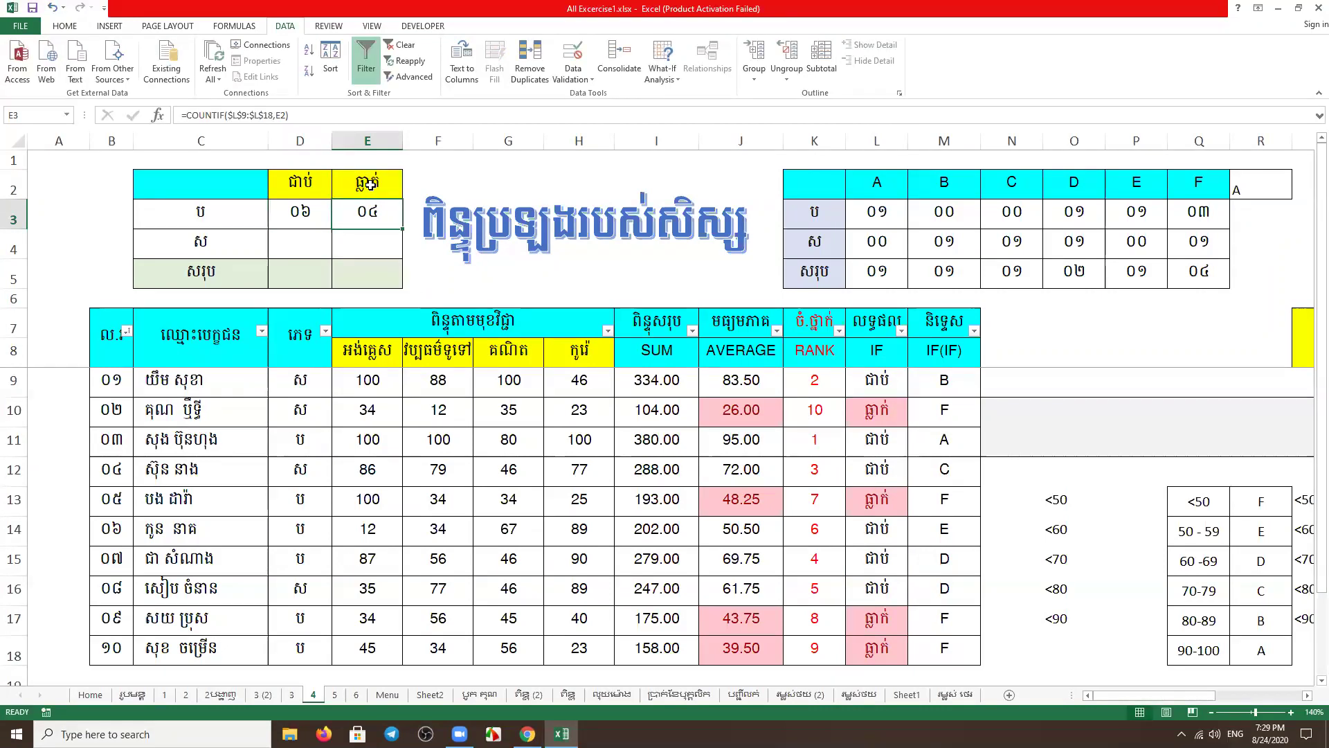
left_click(372, 184)
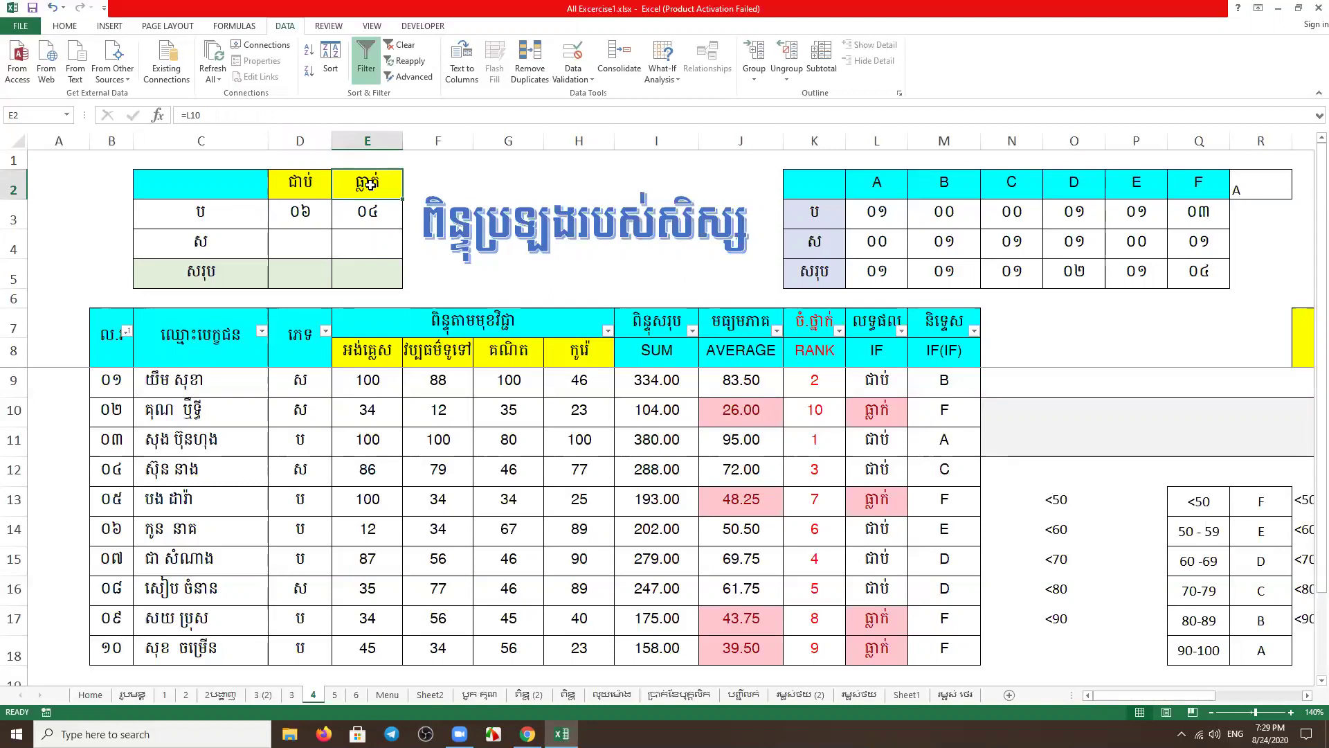
type("=")
left_click(867, 411)
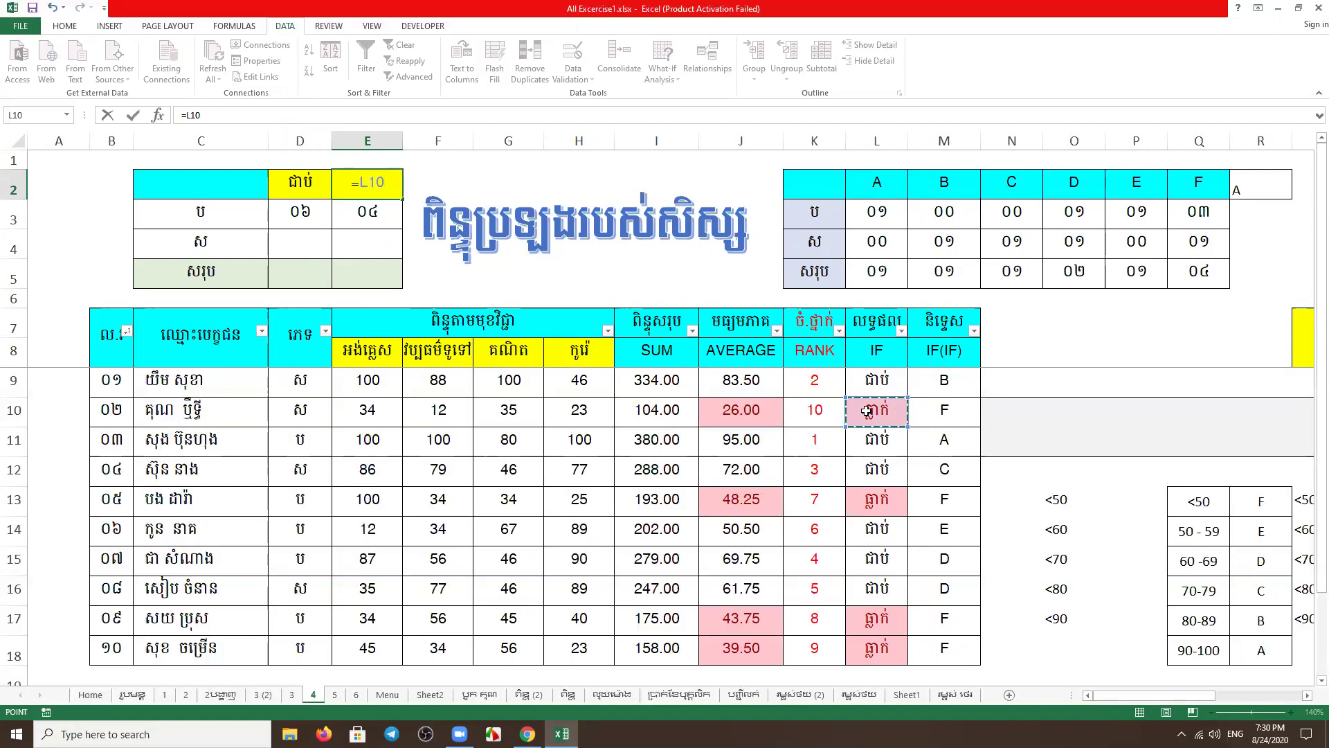
key("Return")
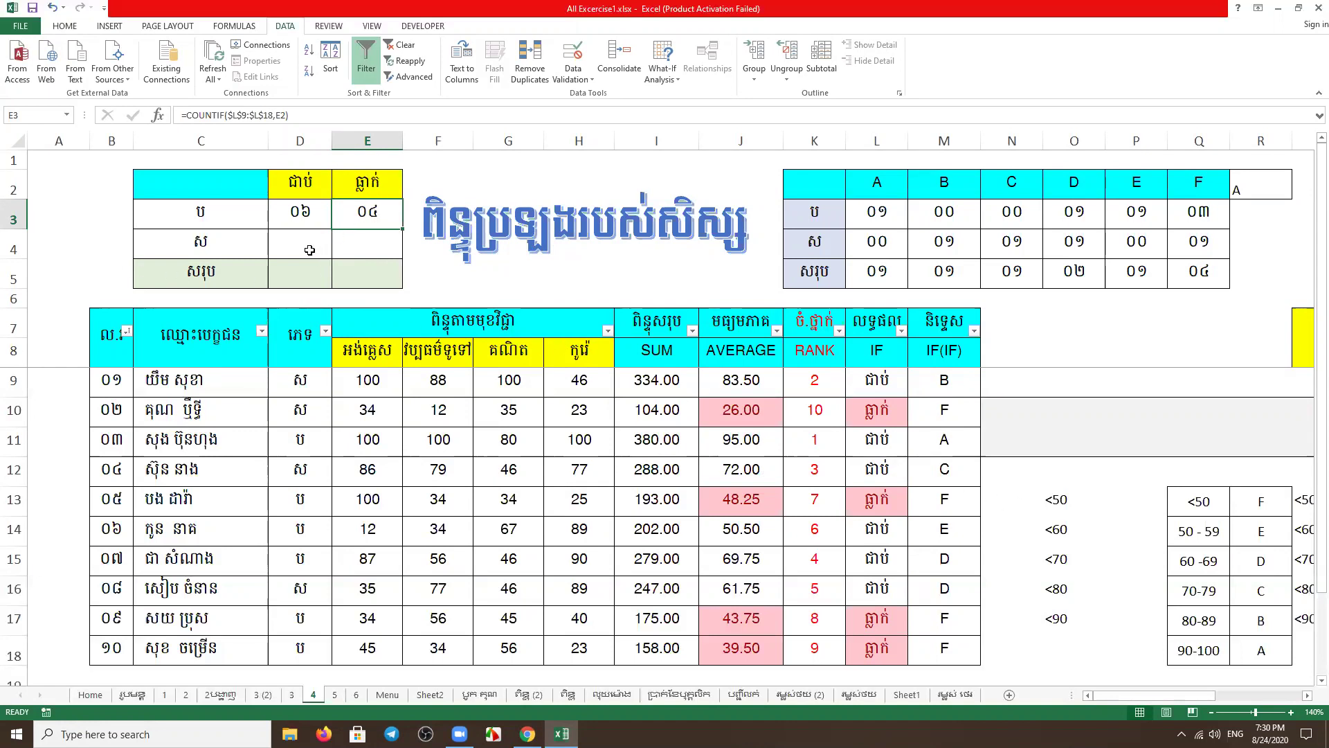
Delete the COUNTIF pass and fail results in D3:E3
left_click(300, 215)
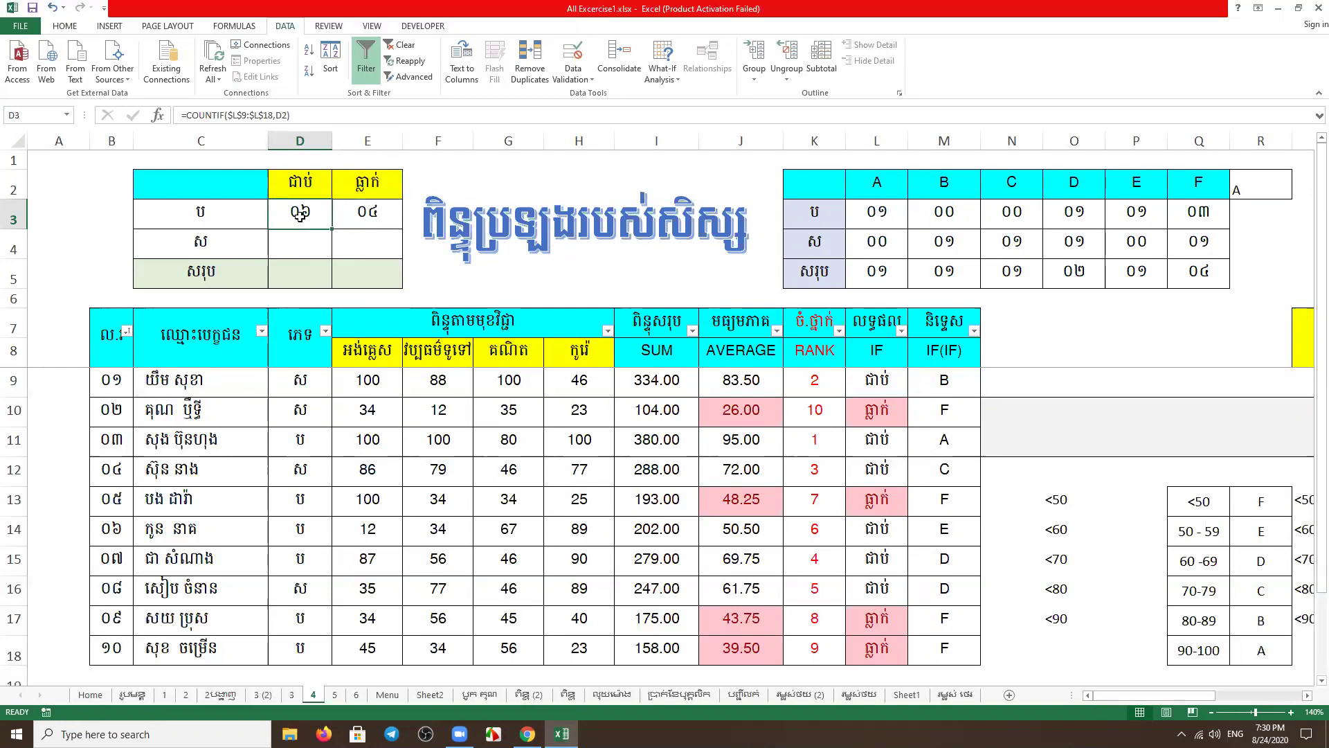
left_click_drag(303, 216, 365, 222)
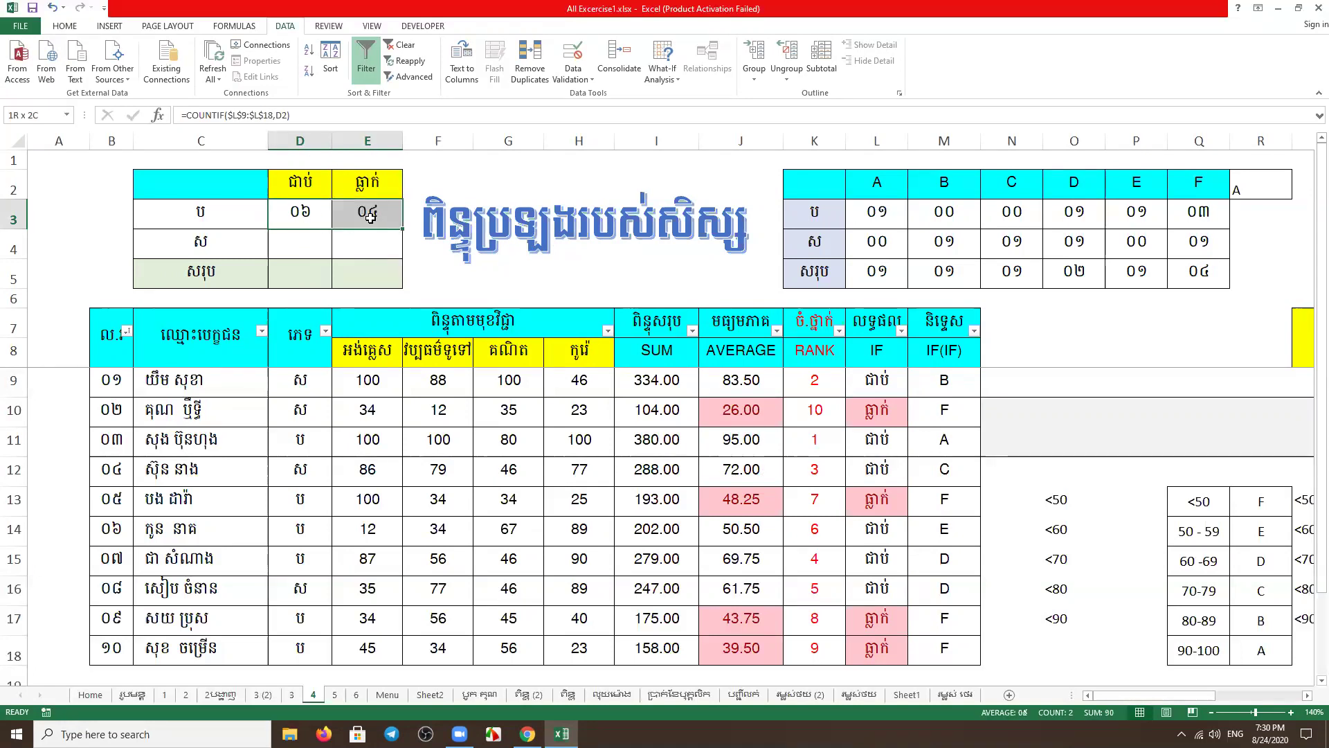
key("Delete")
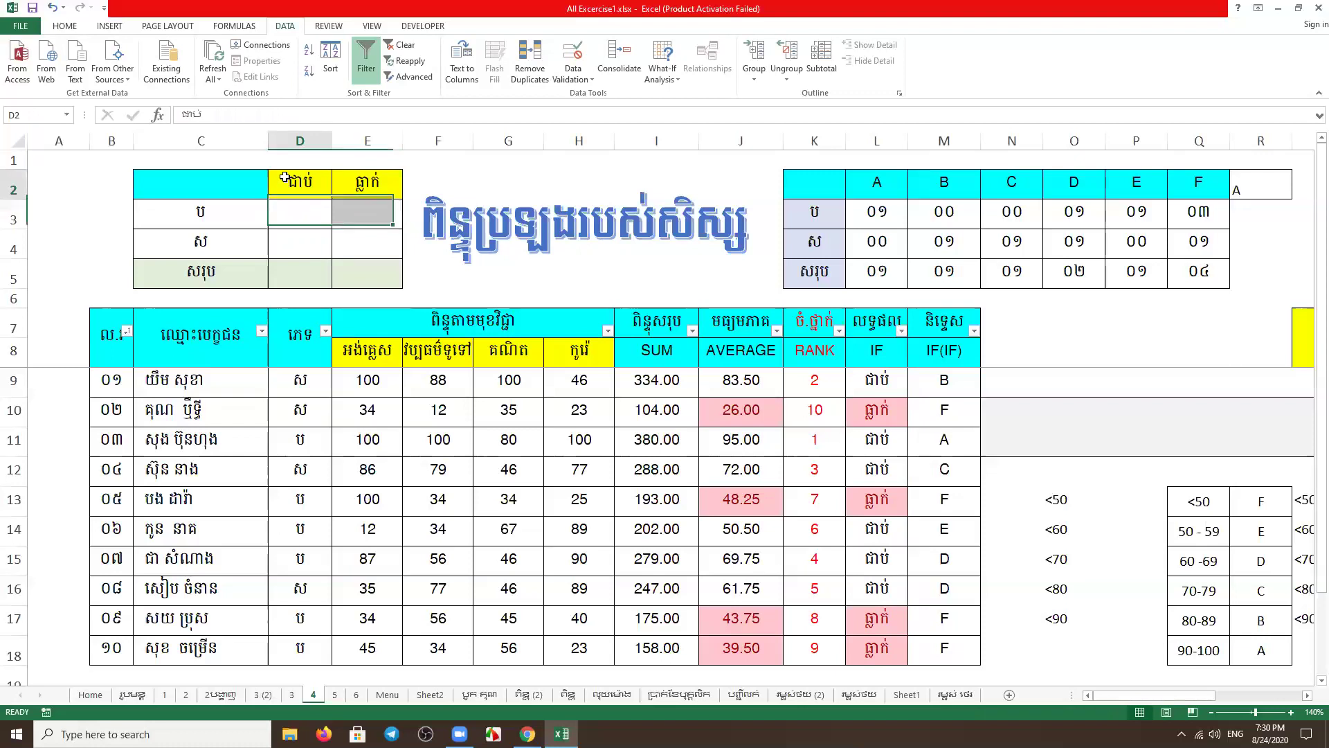
key("Left")
left_click(303, 214)
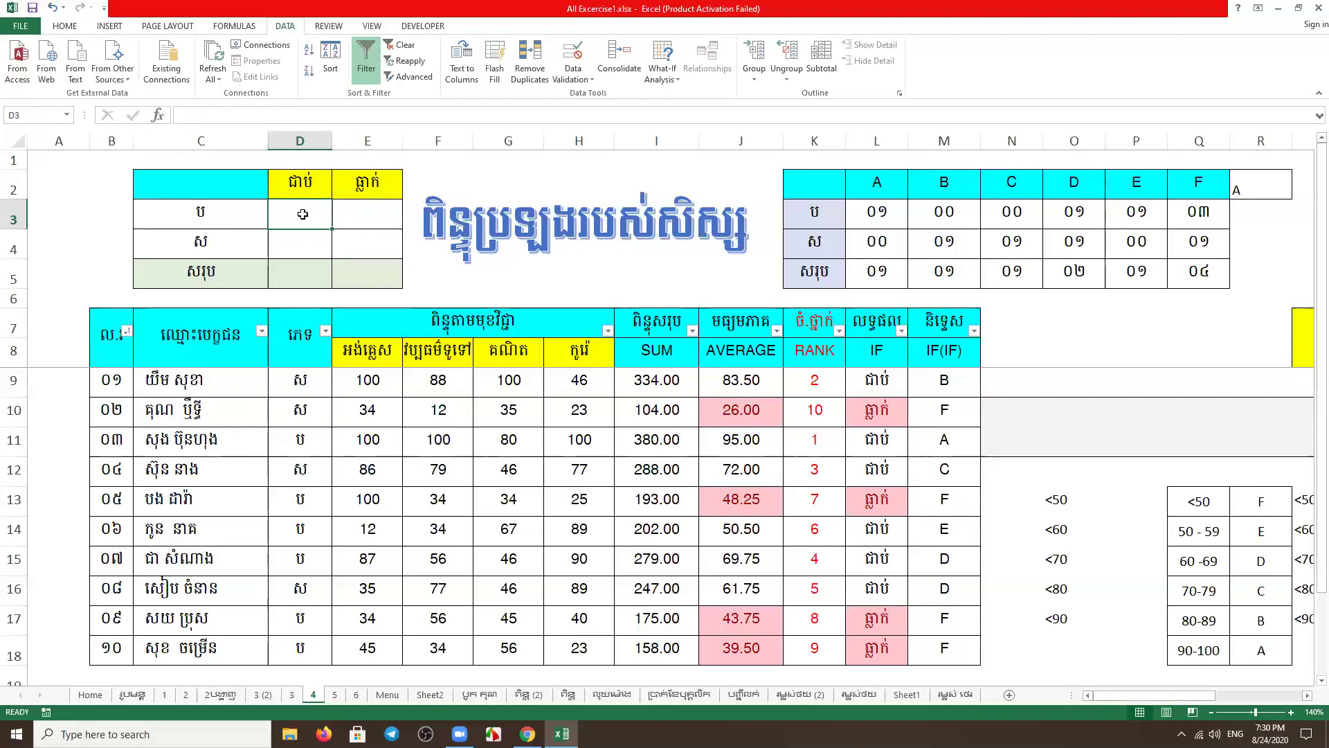
Begin =COUNTIFS in D3 with $L$9:$L$18 as its first criteria range
type("=couni")
key("BackSpace")
type("t")
key("Down")
key("Down")
key("Down")
key("Down")
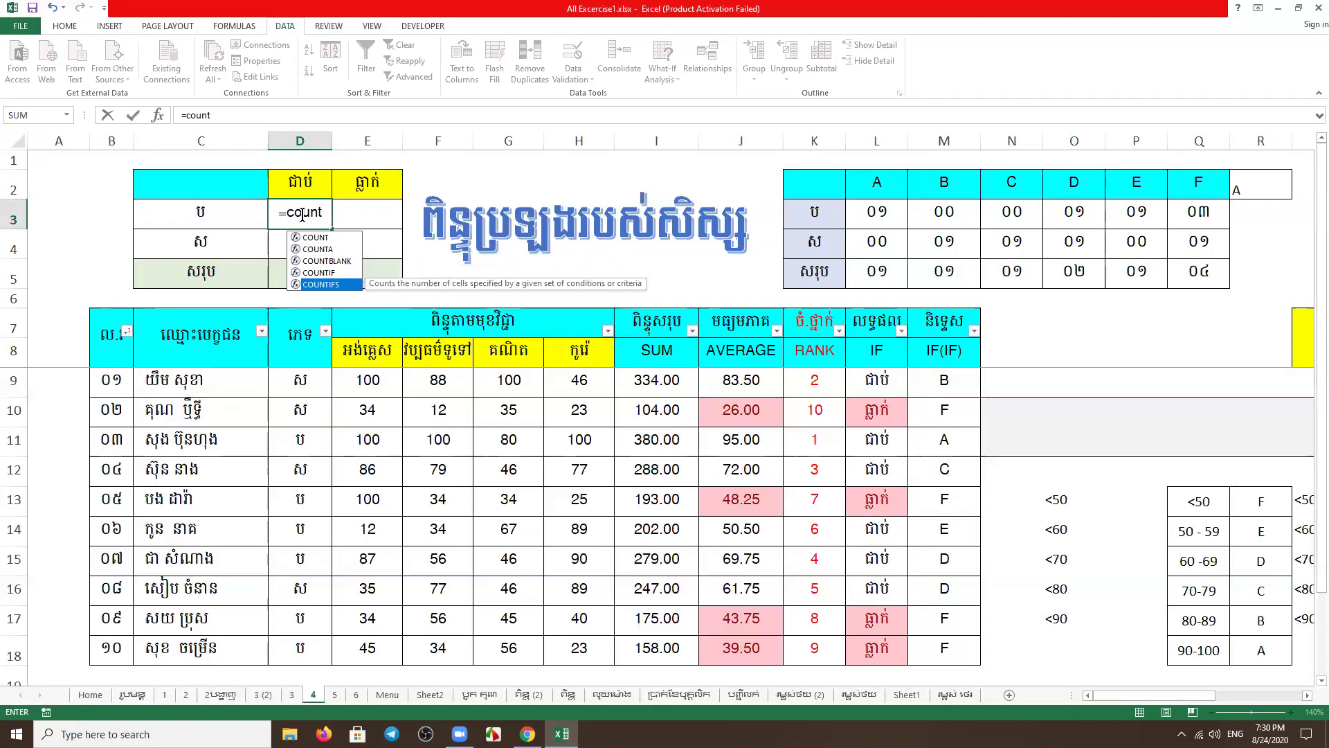
key("Tab")
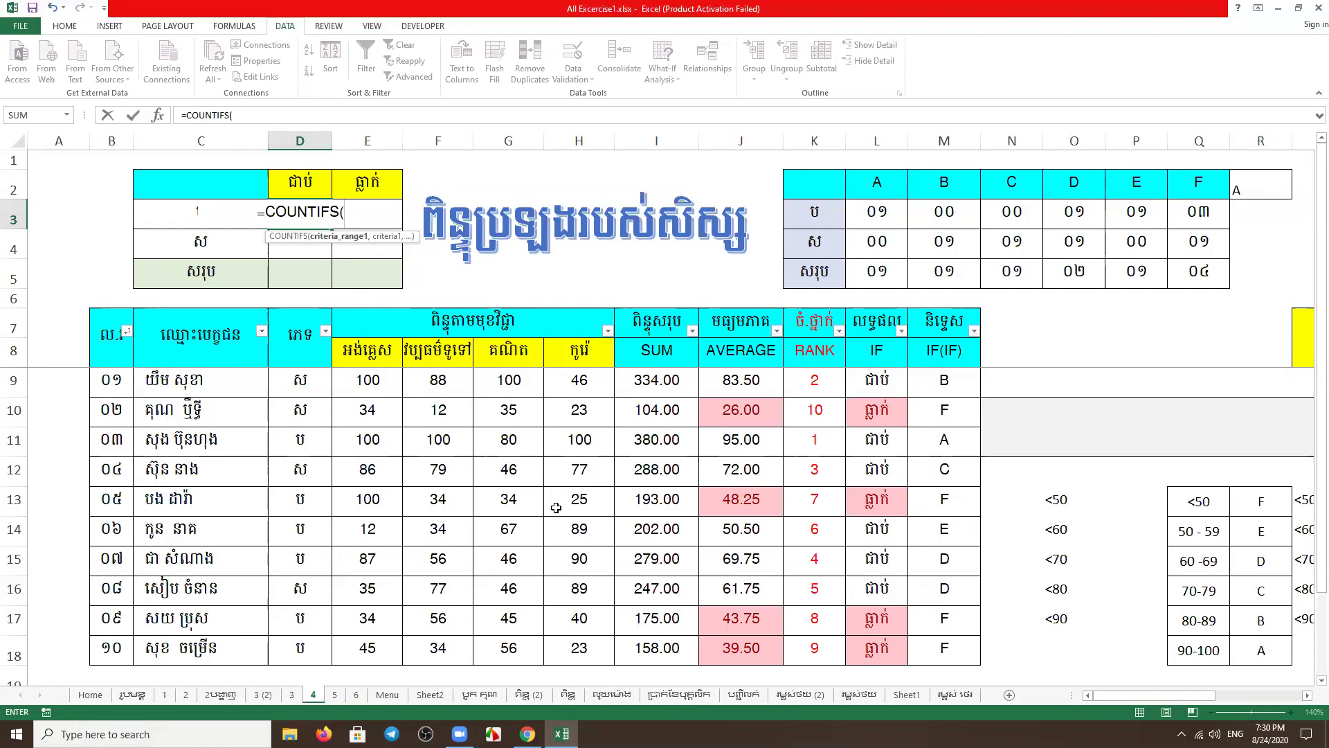
left_click(877, 415)
left_click_drag(859, 506, 876, 654)
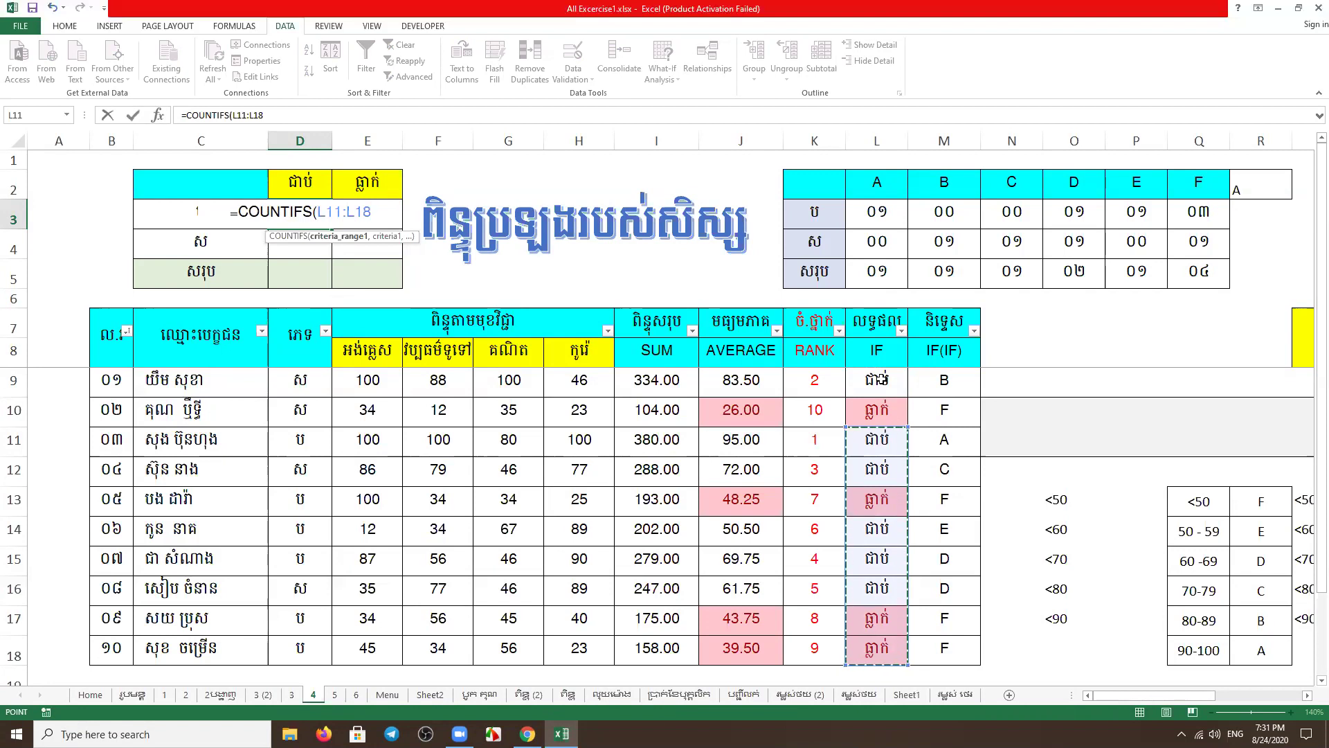
left_click_drag(879, 379, 878, 652)
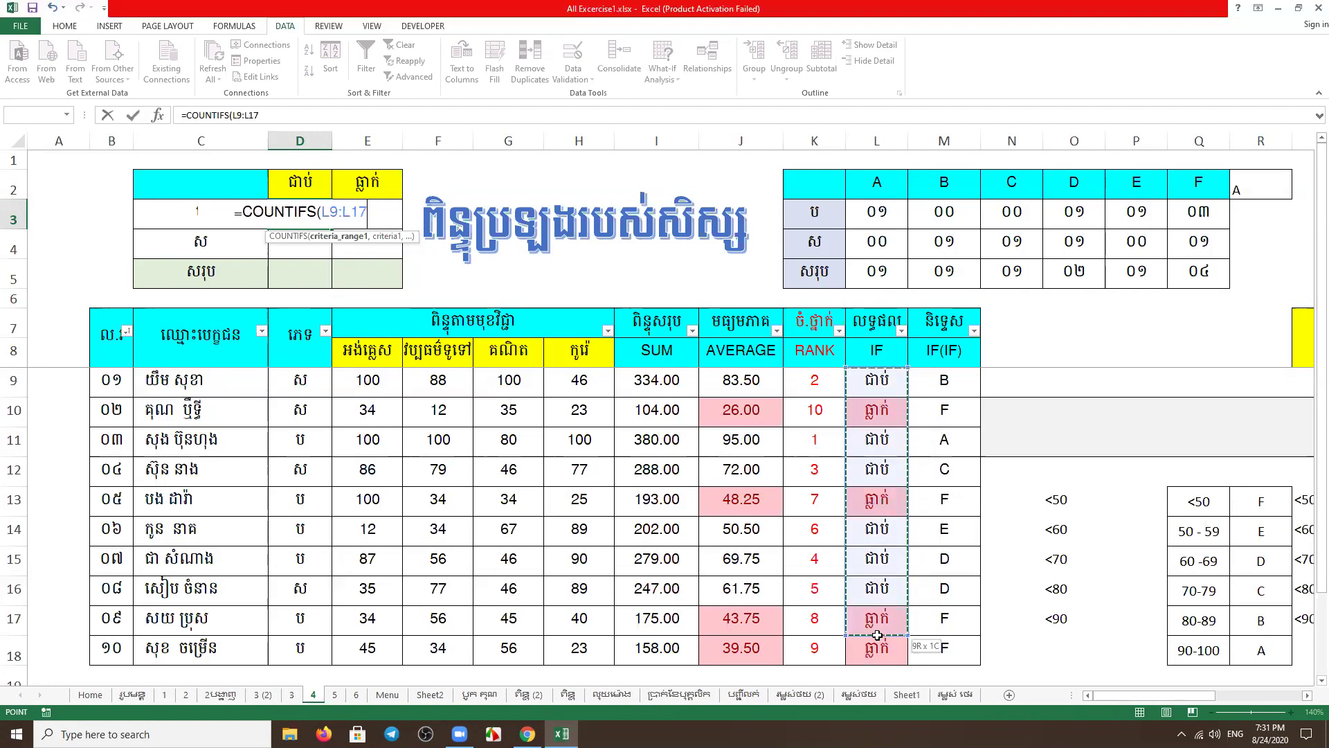
key("F4")
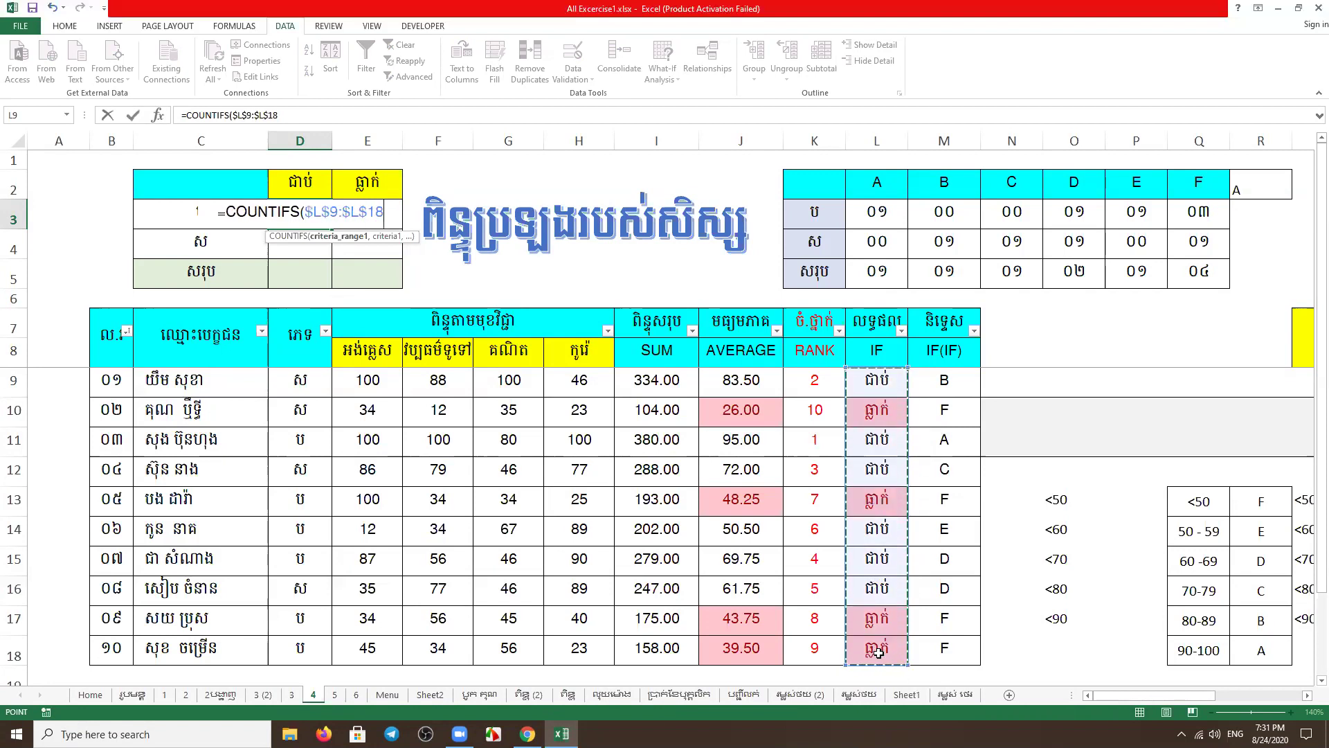
type(",")
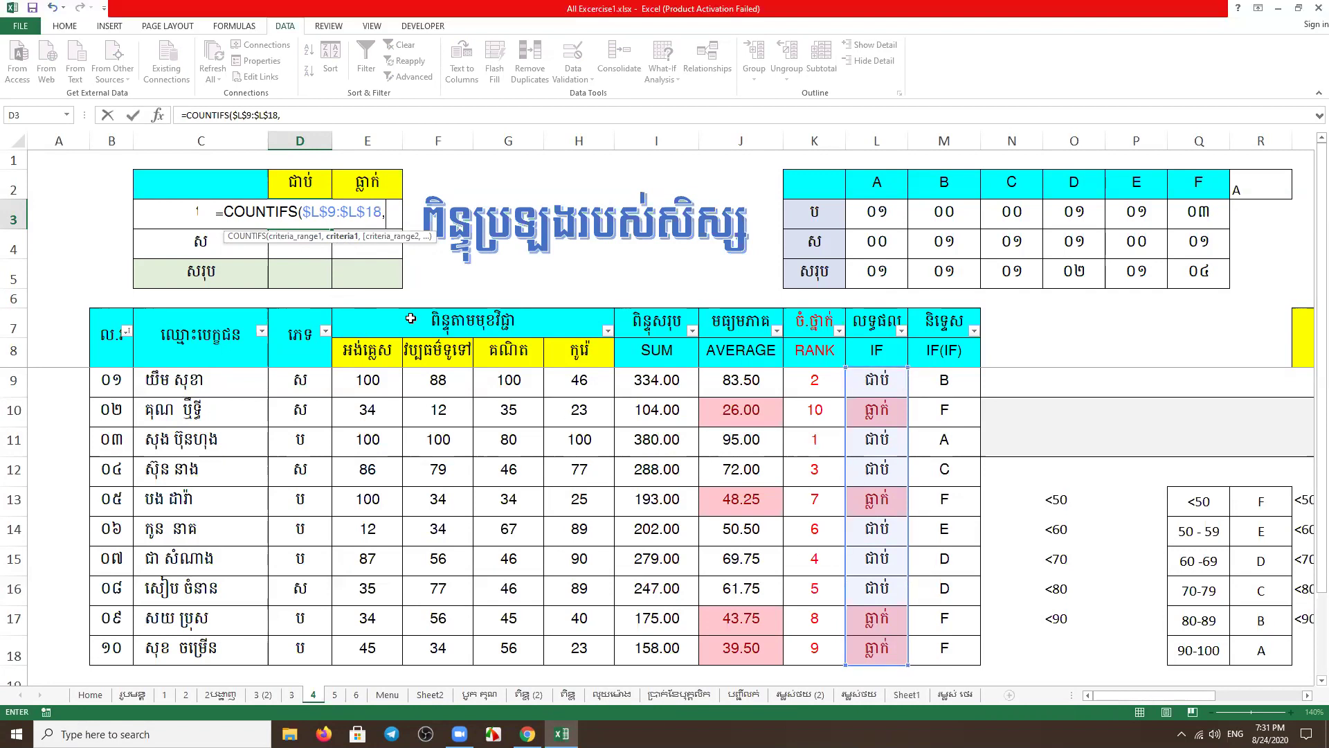
Finish D3 as =COUNTIFS($L$9:$L$18,D2,$D$9:$D$18,C3), showing ០៣ passing ប students
left_click(305, 185)
type(",")
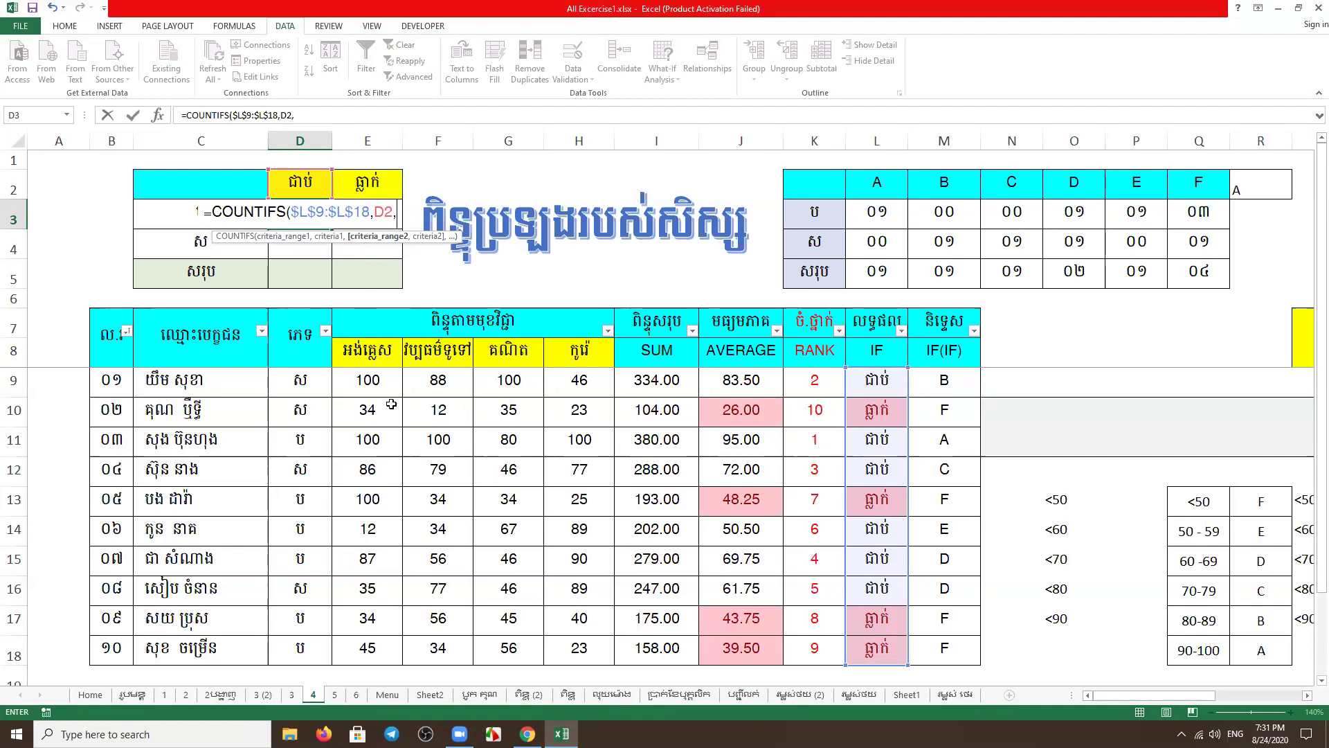
left_click_drag(301, 379, 311, 652)
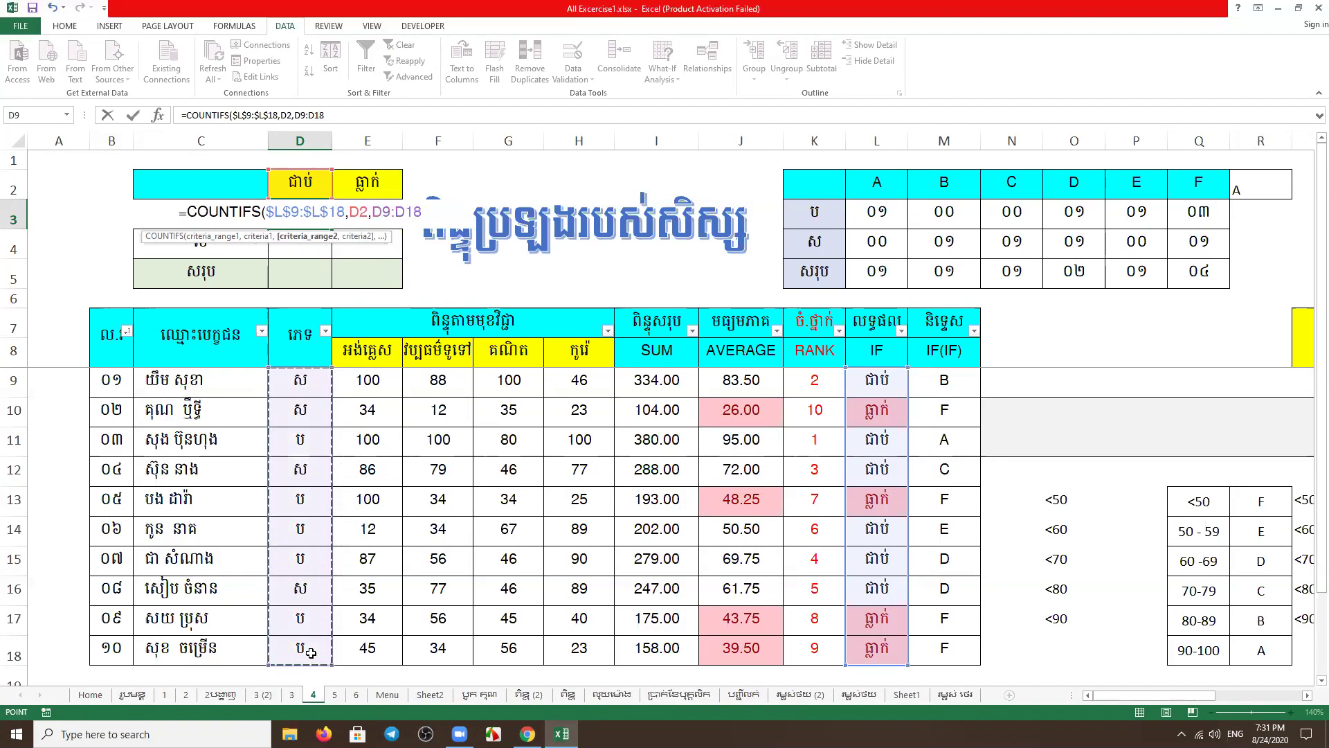
key("F4")
type("$D$18,")
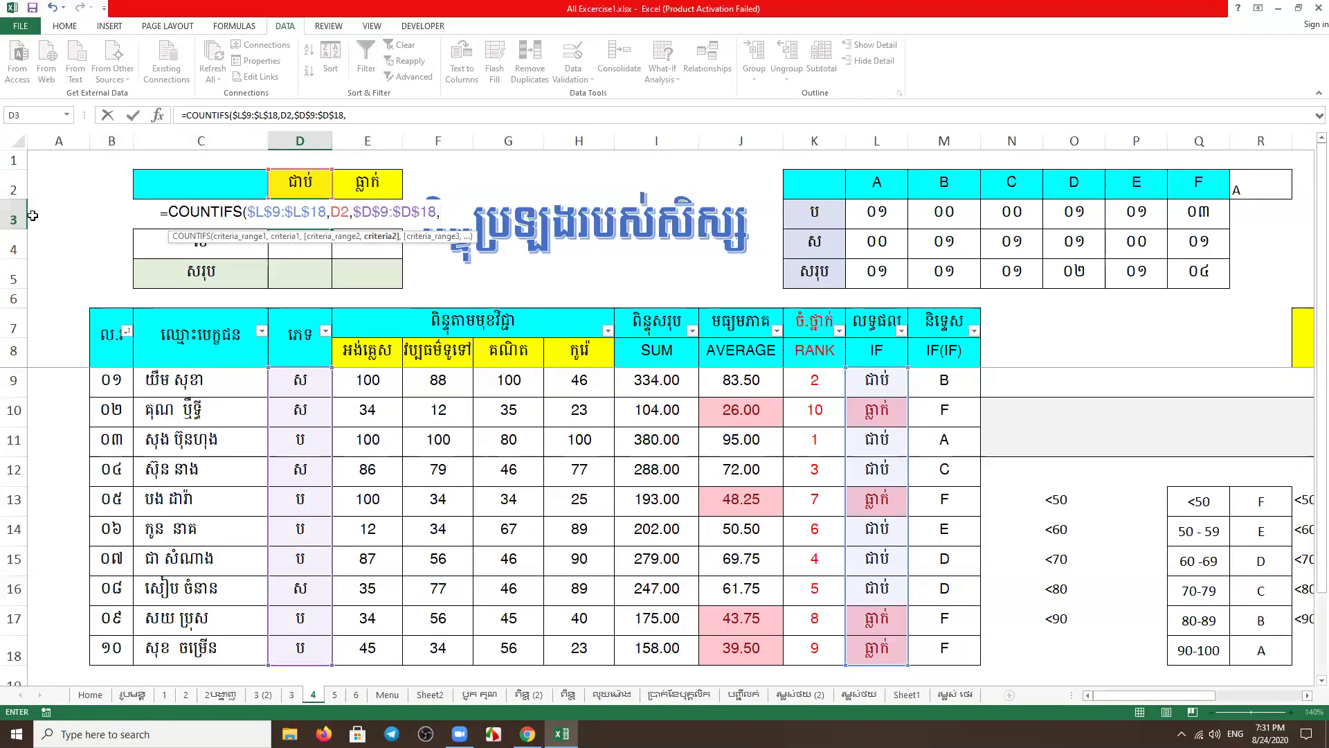
type("C")
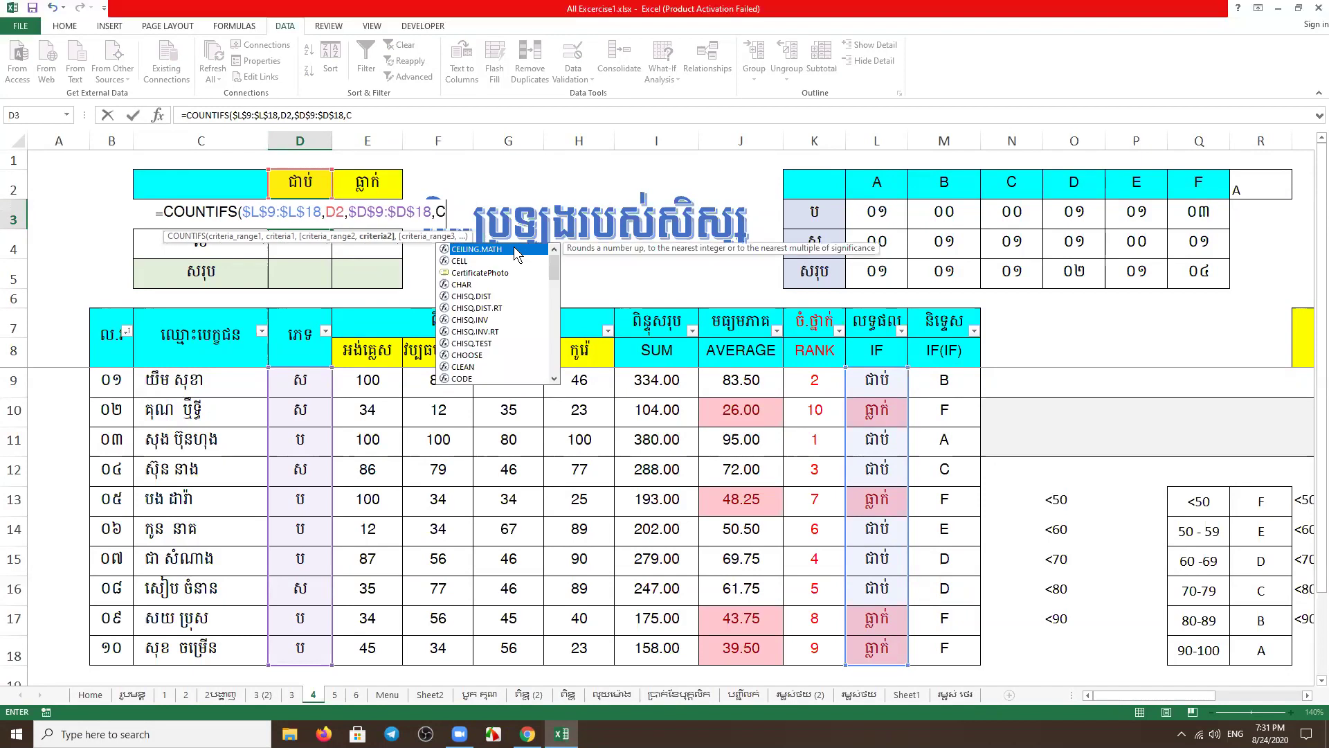
type("3")
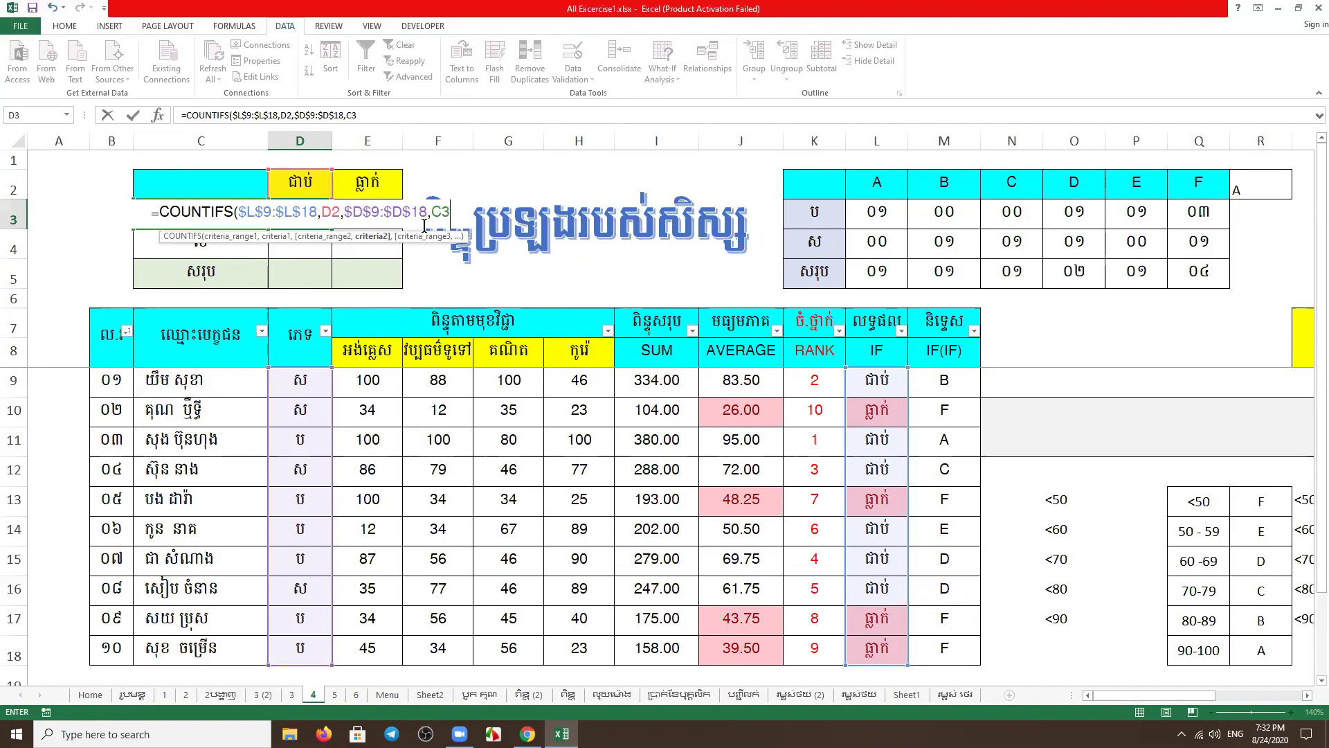
key("Return")
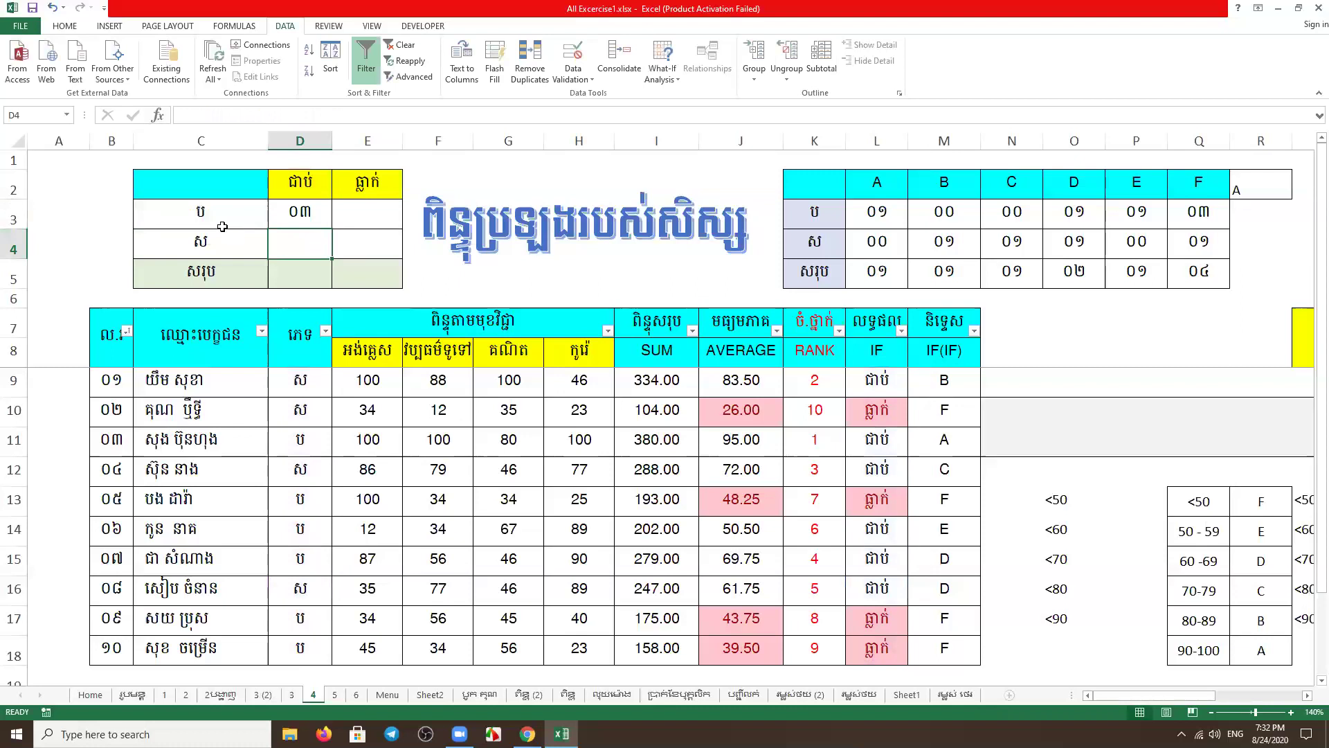
left_click(192, 213)
left_click(314, 214)
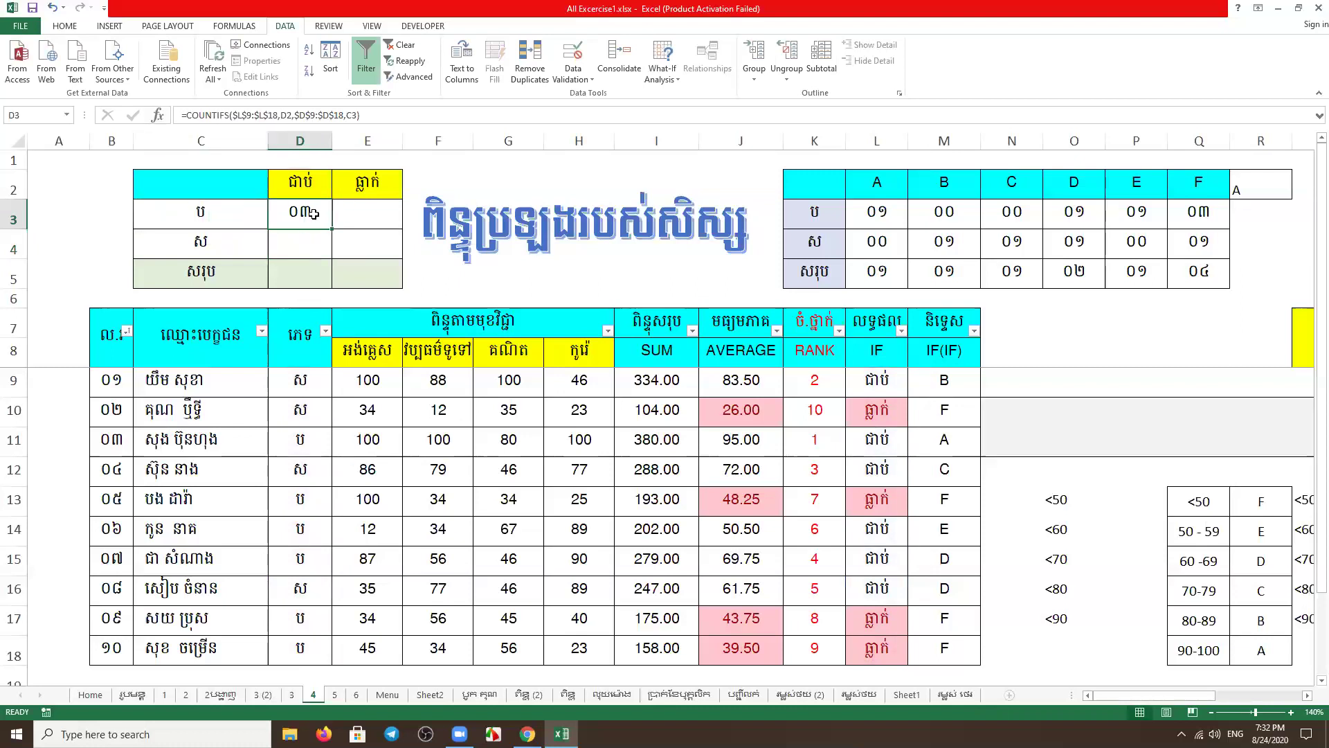
left_click(872, 382)
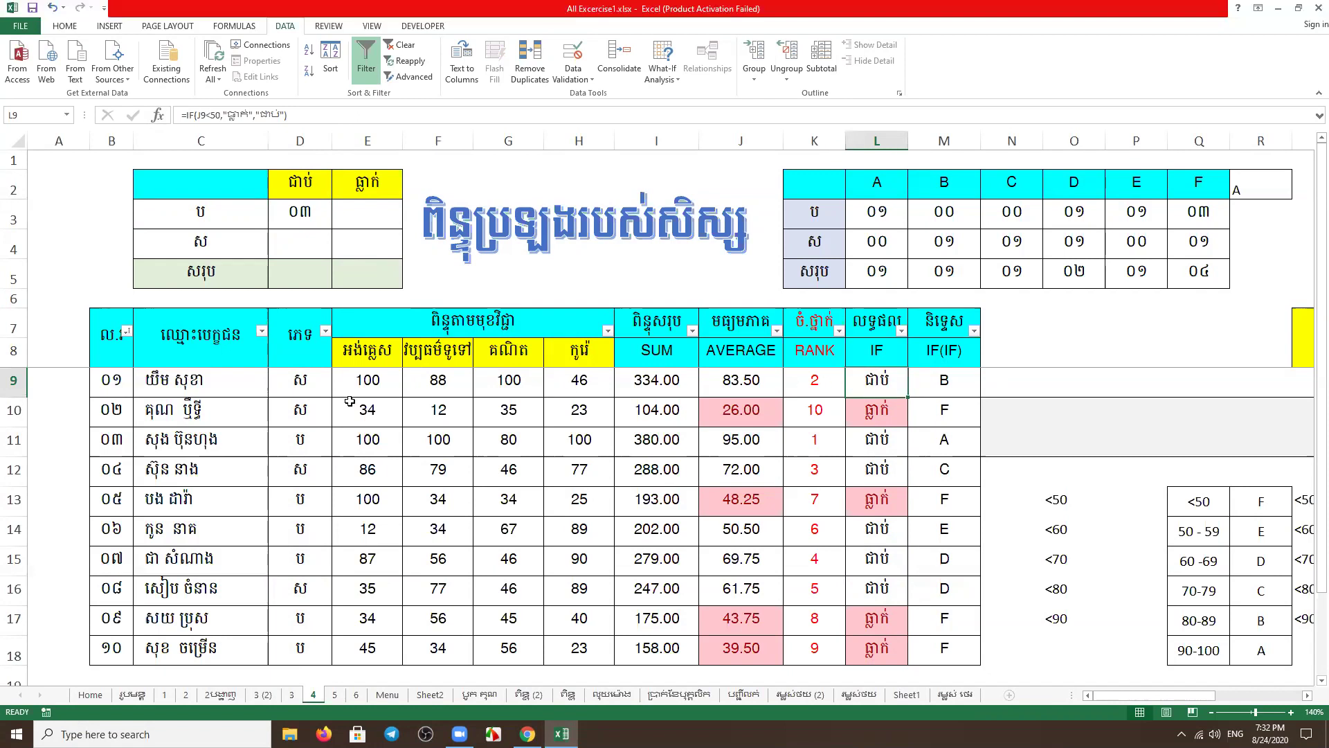
left_click(303, 383)
left_click(883, 440)
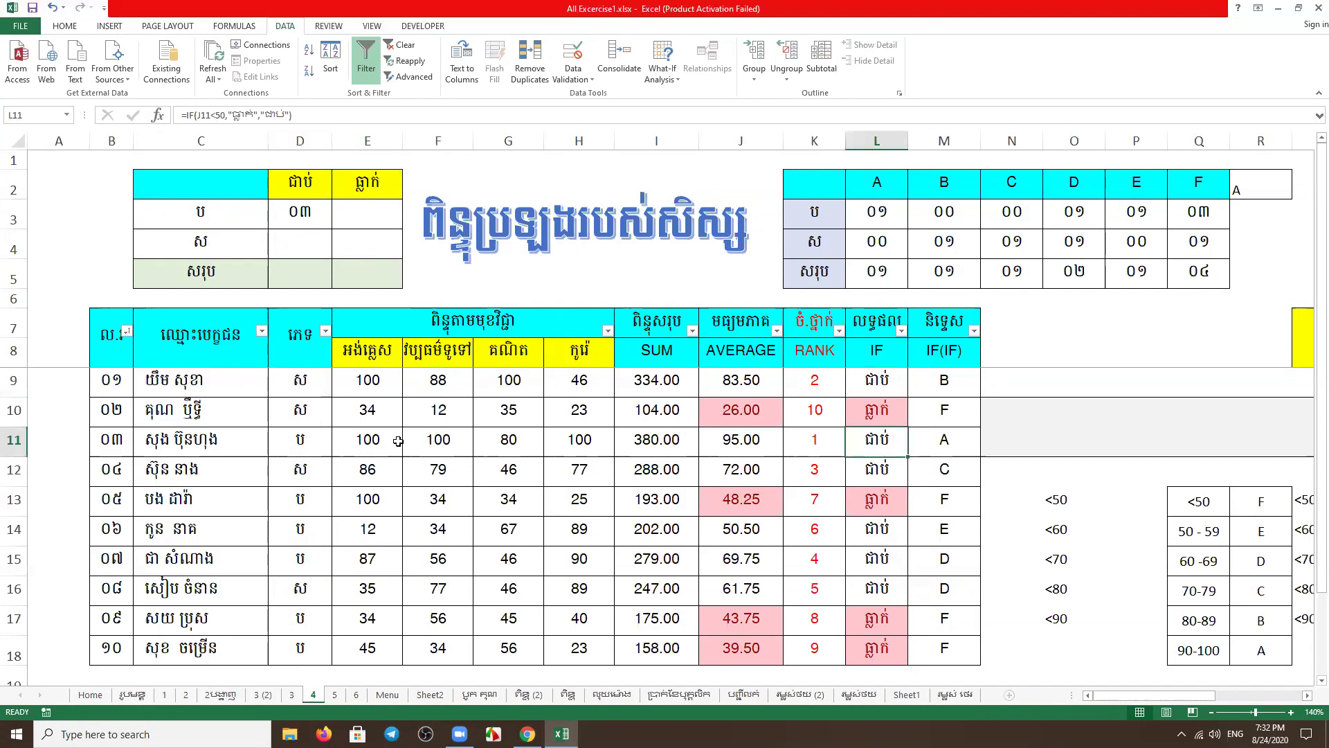
left_click(302, 441)
left_click(879, 468)
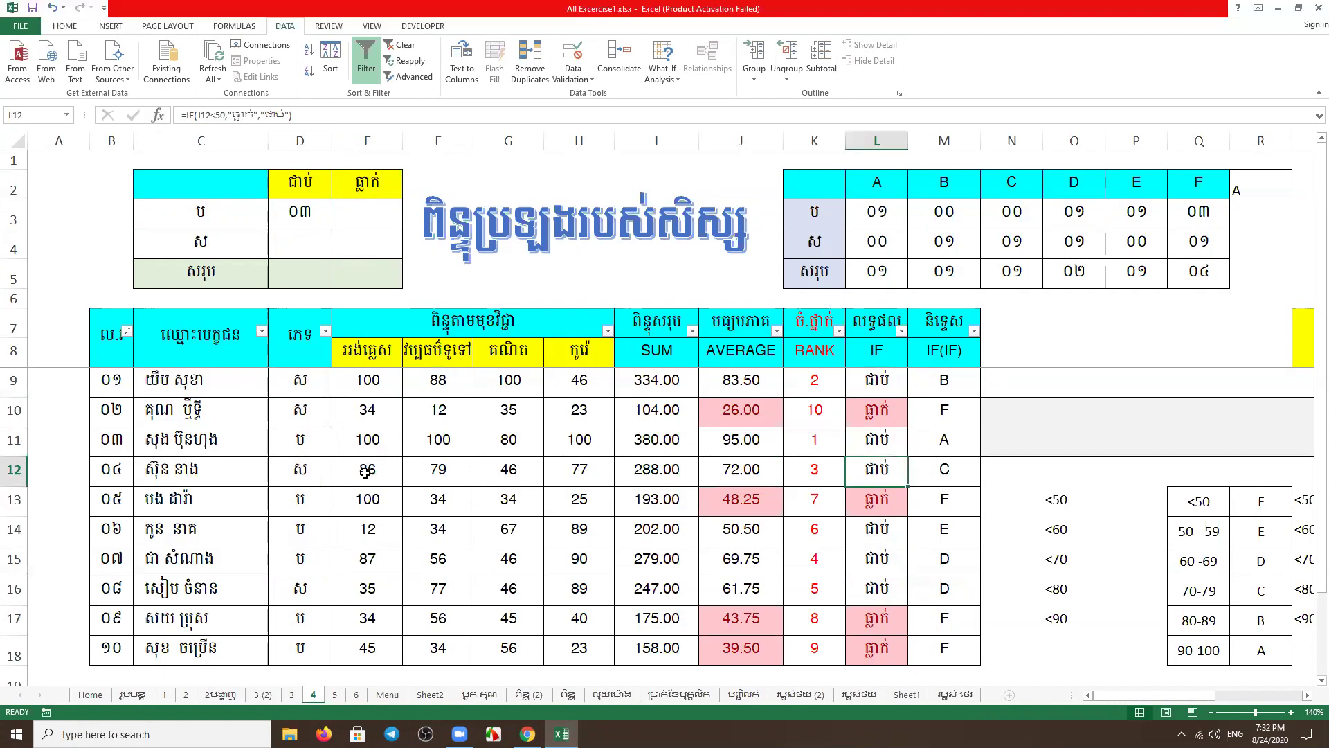
left_click(307, 475)
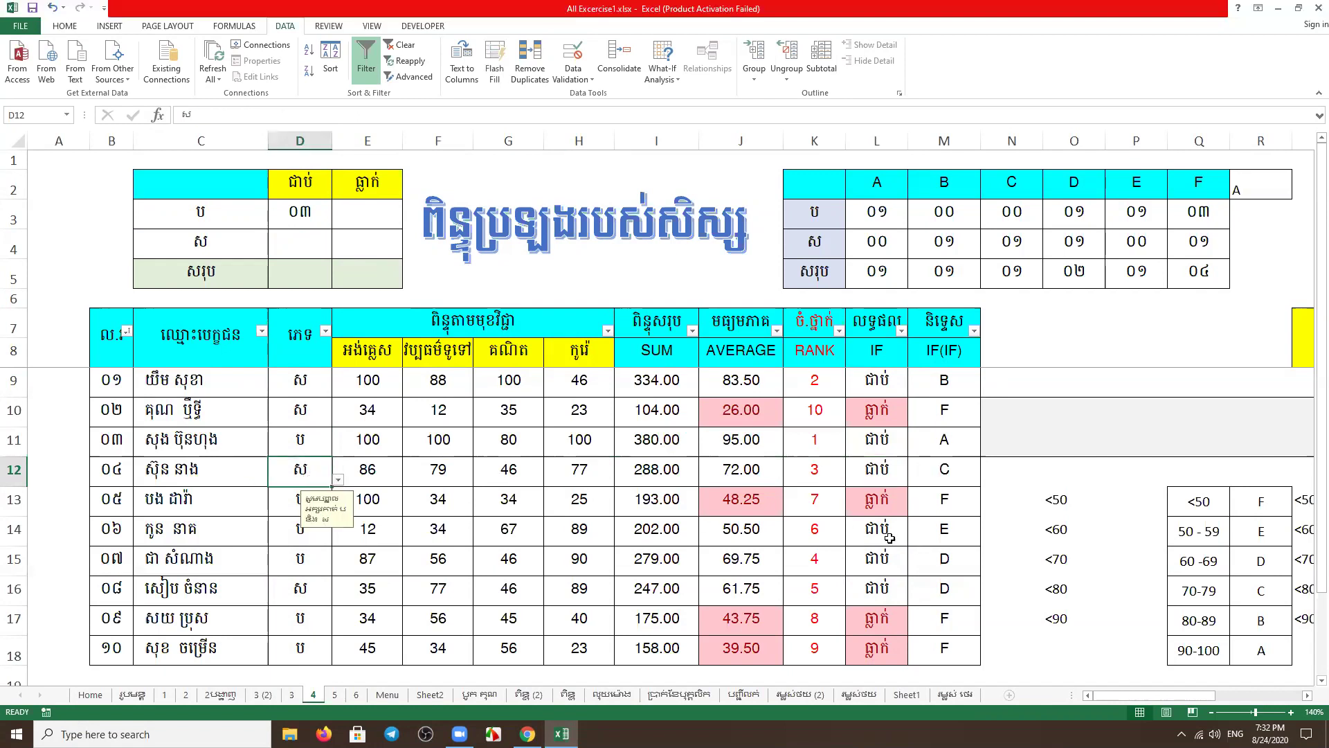
left_click(891, 538)
left_click(318, 534)
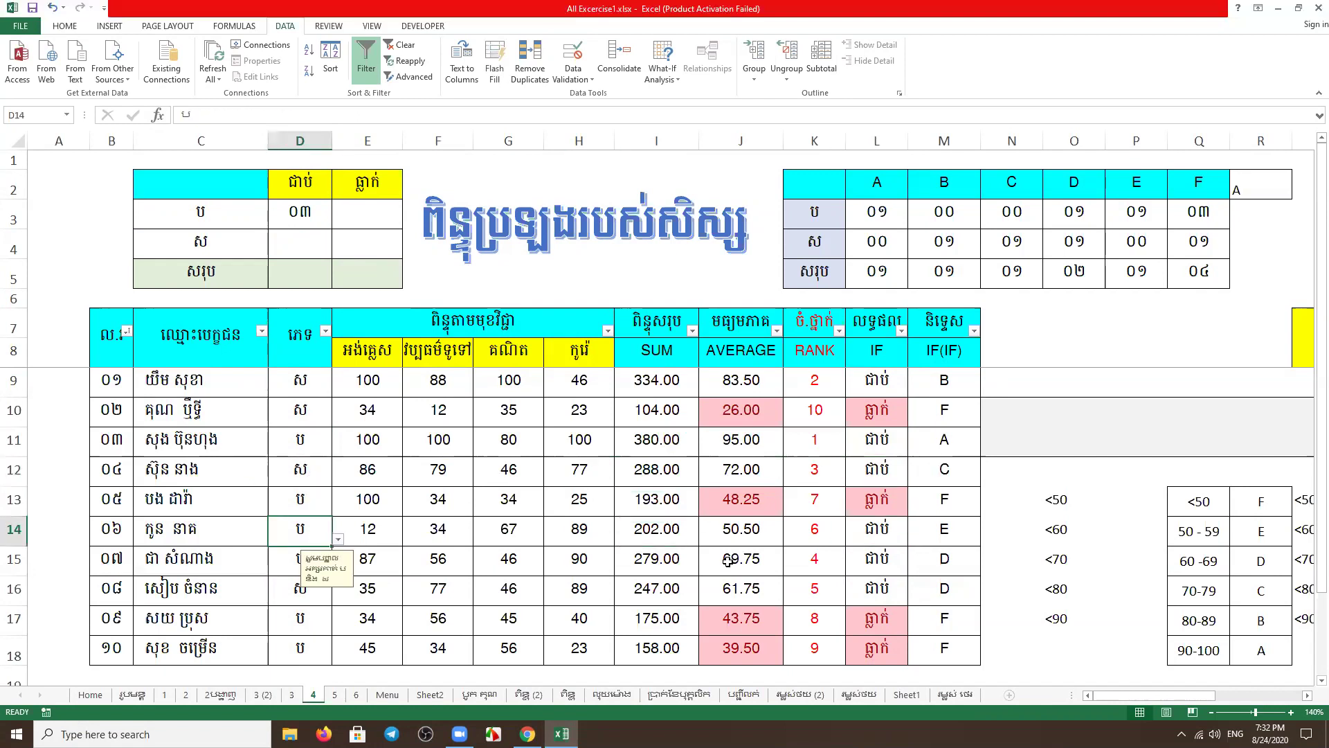
left_click(891, 561)
left_click(314, 560)
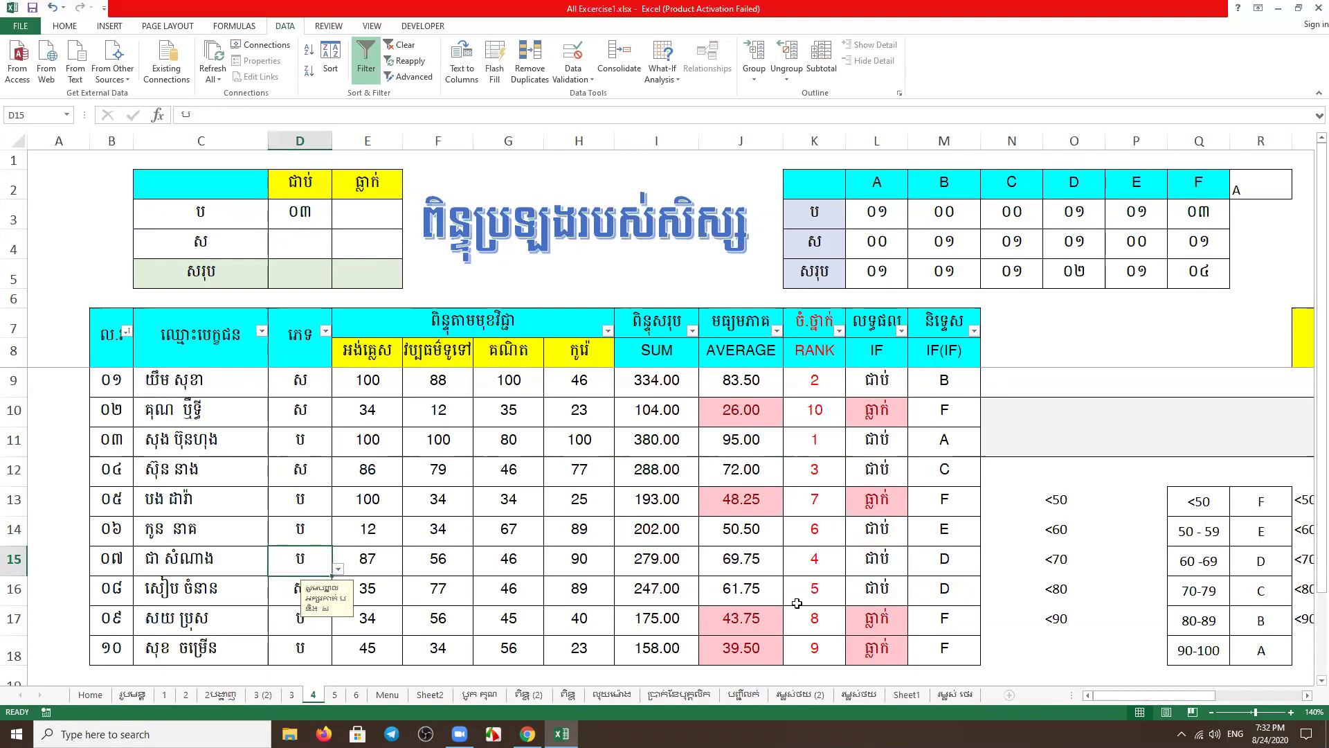
left_click(890, 590)
left_click(327, 590)
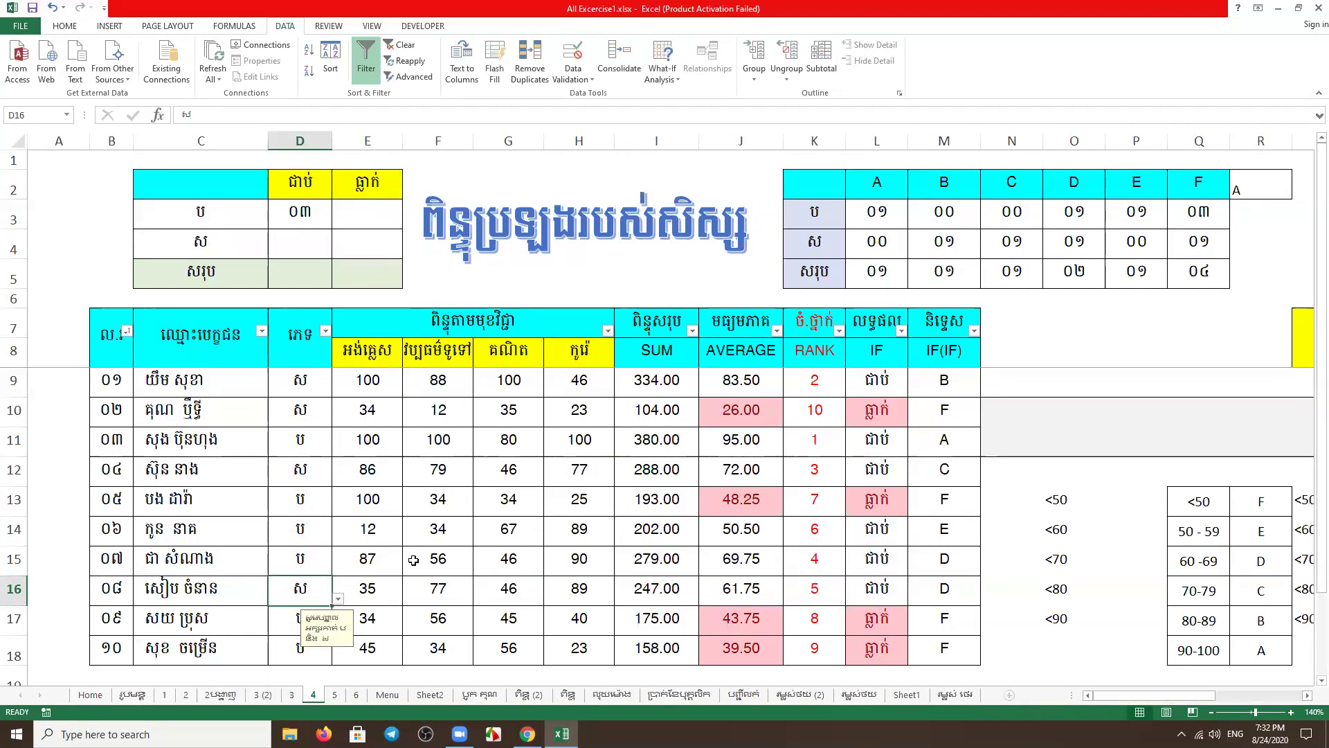
left_click(298, 213)
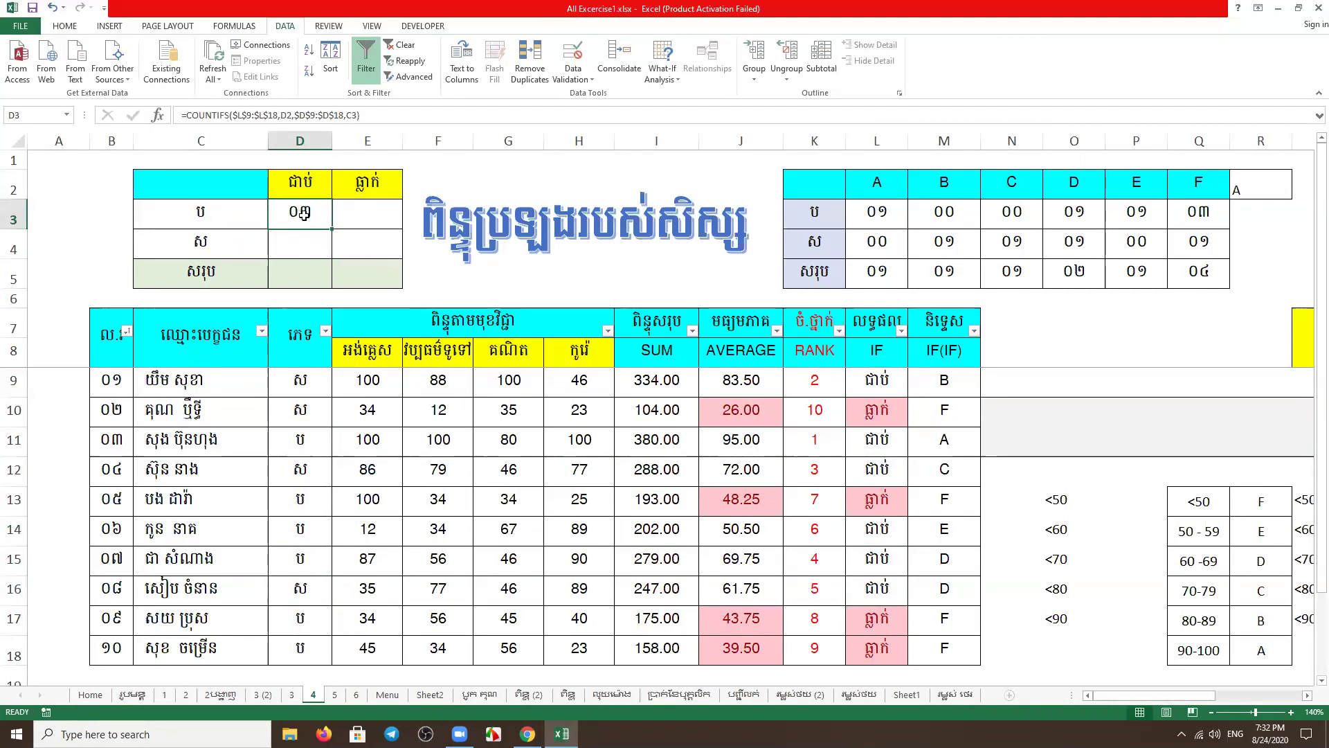
Edit D3's COUNTIFS formula so C3 becomes the absolute reference $C$3
double_click(311, 212)
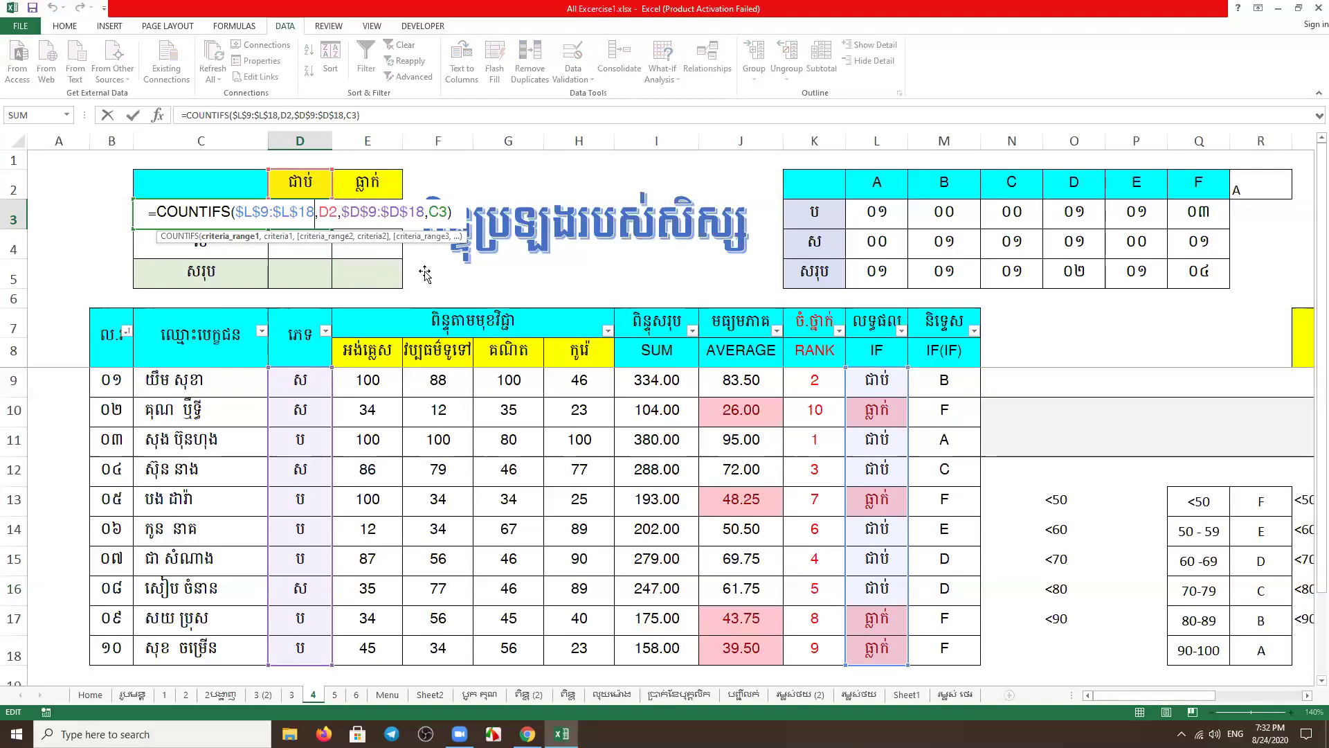
left_click(448, 211)
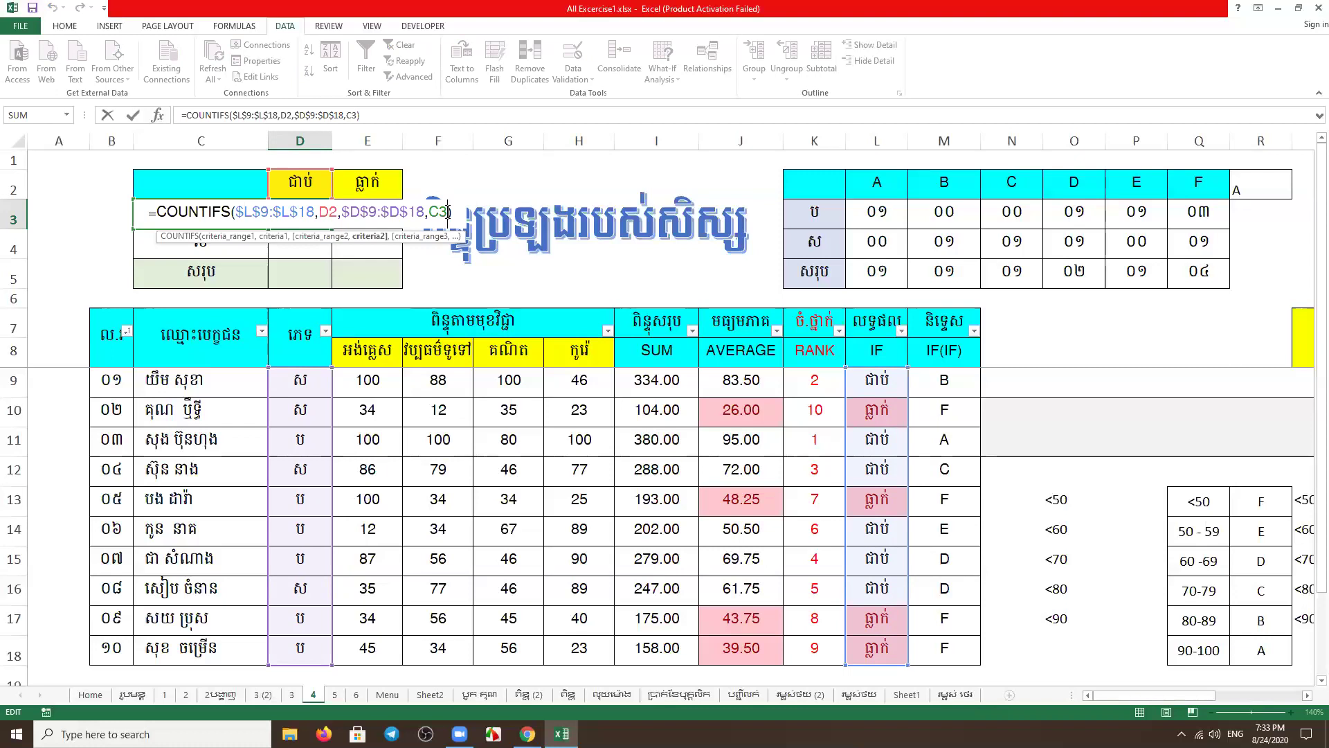
key("Return")
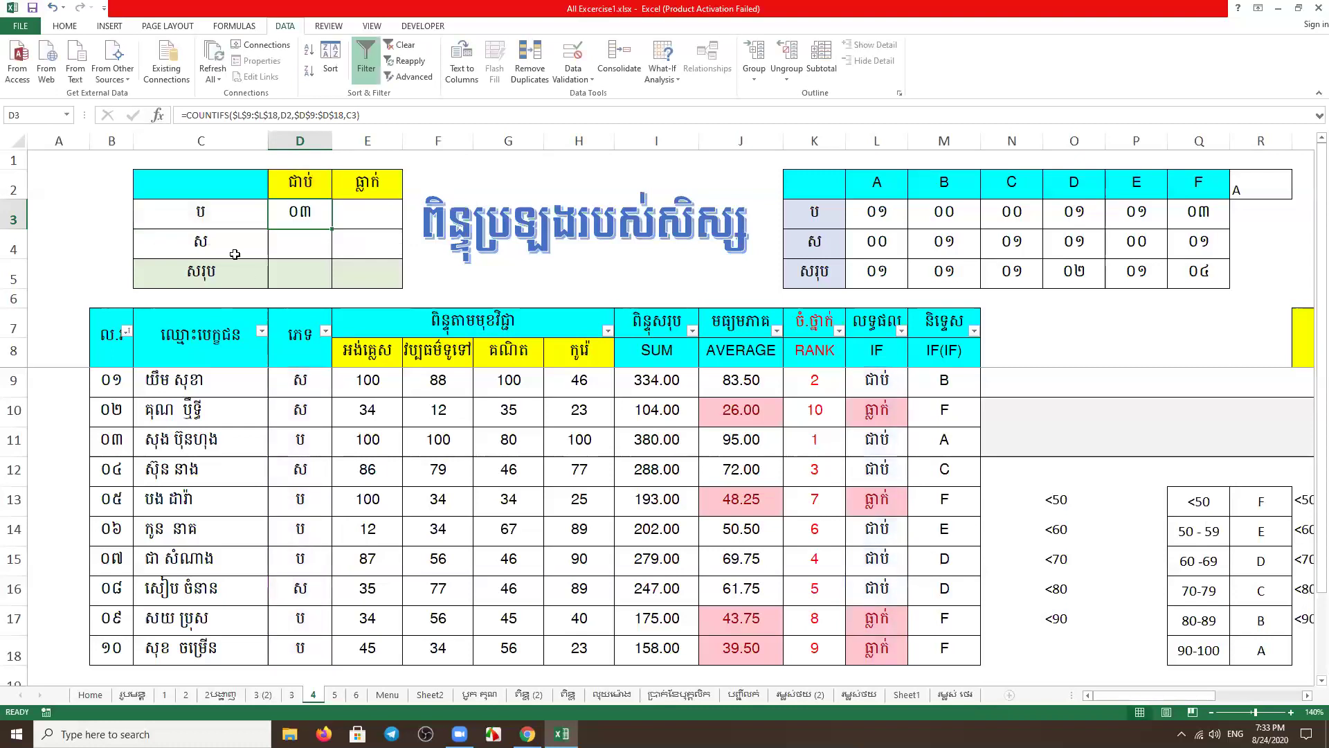
left_click(221, 220)
left_click(306, 218)
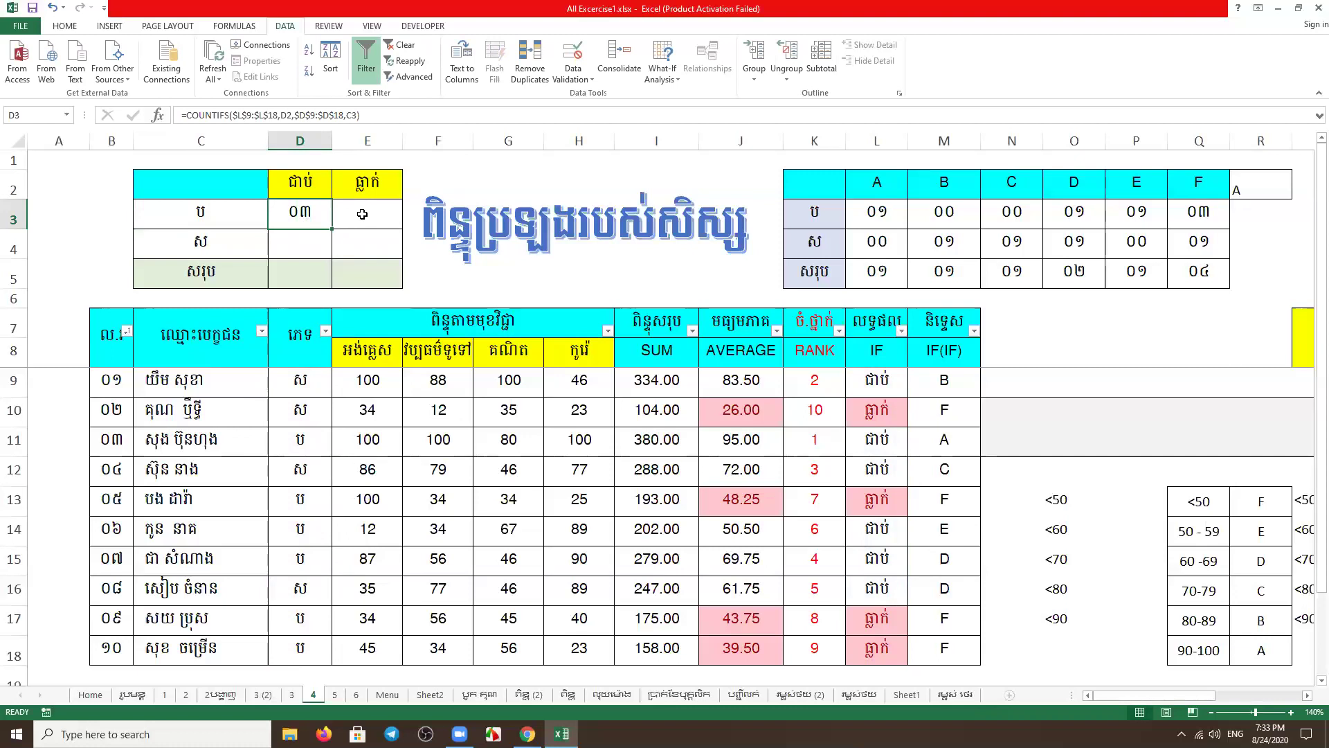
left_click(370, 214)
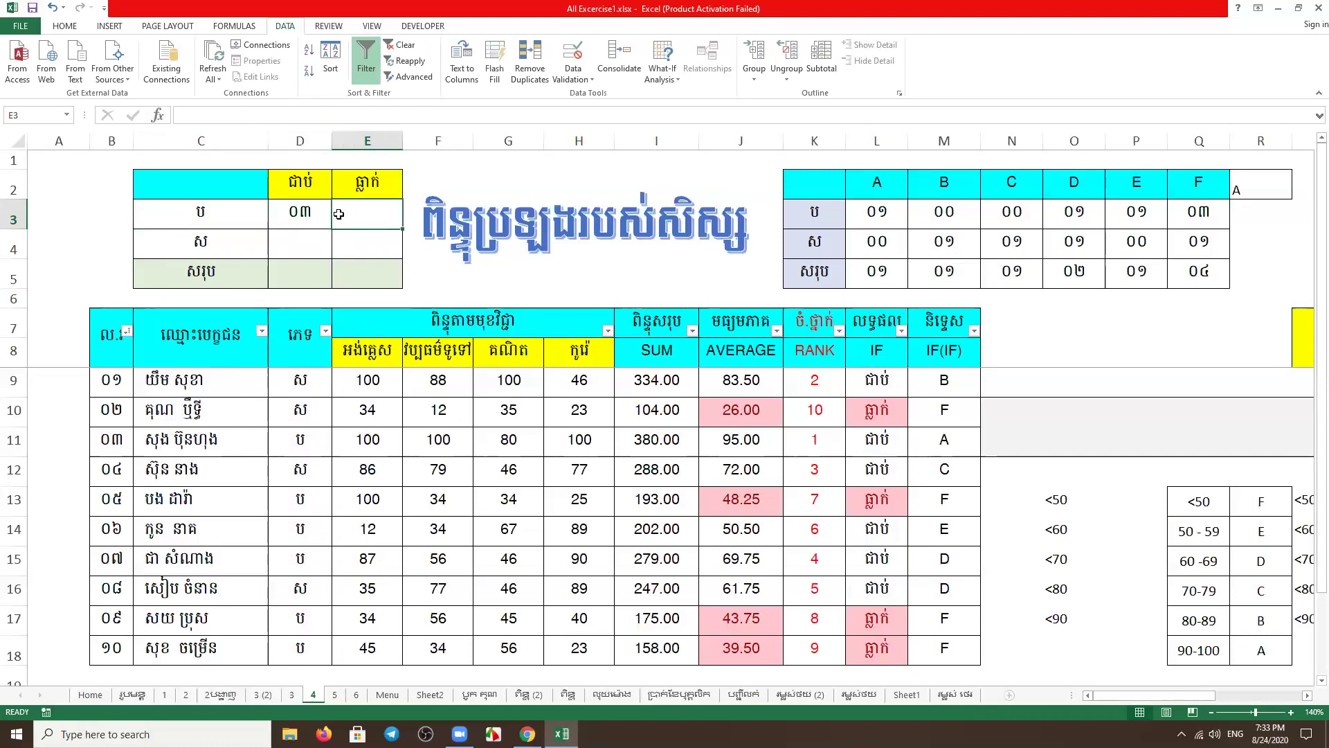
double_click(306, 211)
left_click(441, 212)
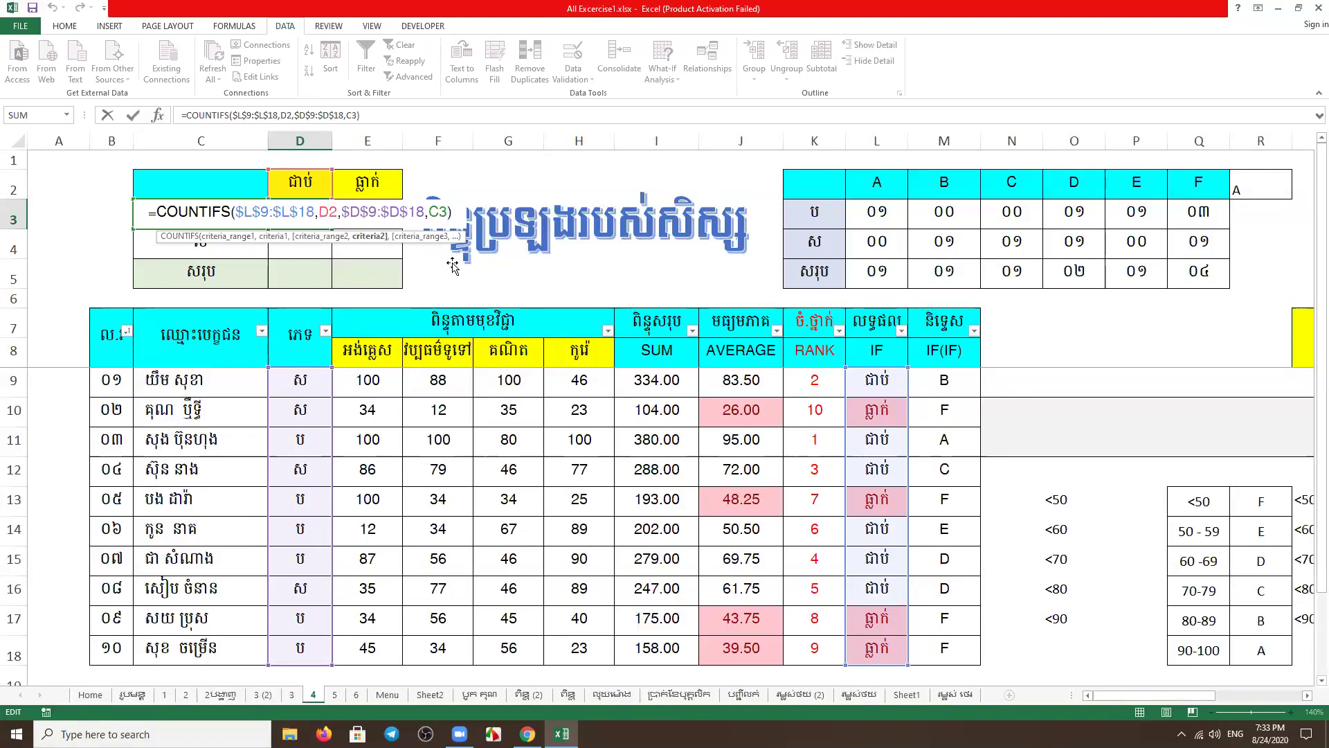
key("F4")
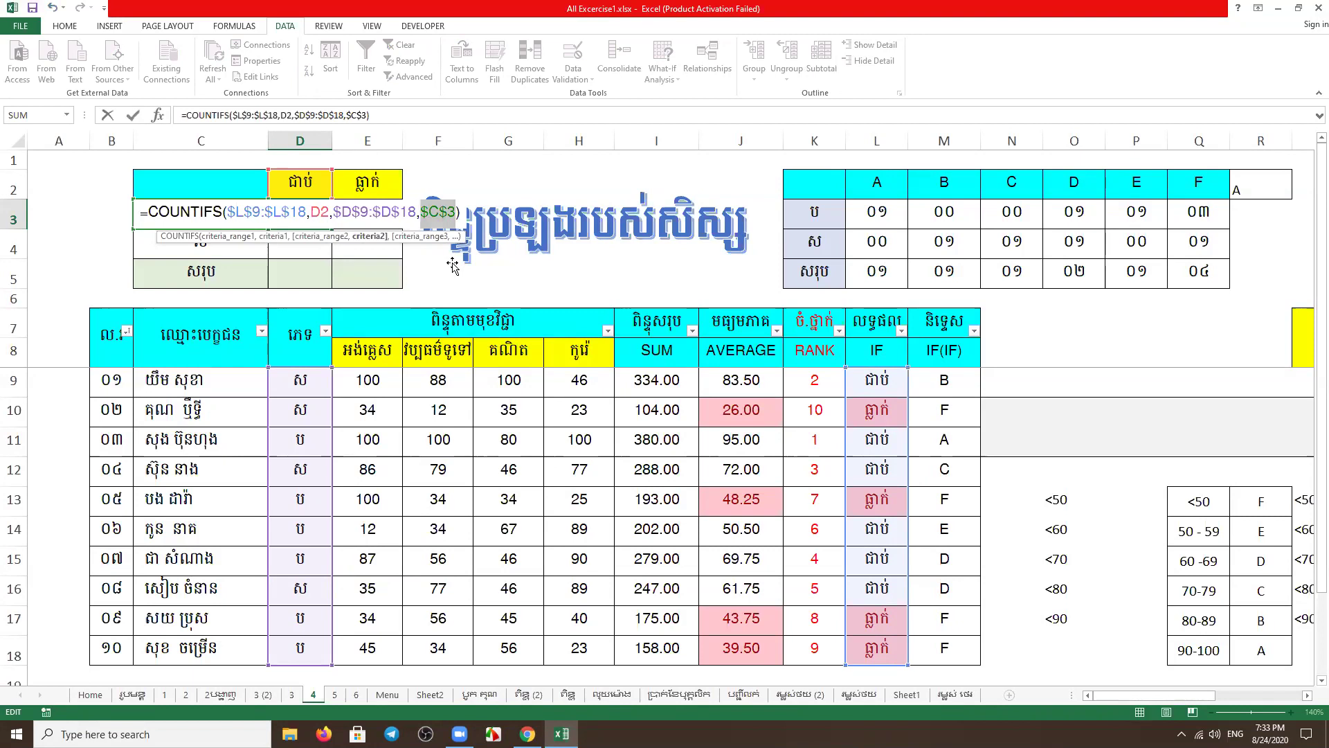
key("Return")
left_click(196, 217)
left_click(311, 214)
Copy D3's COUNTIFS into E3 and inspect its E2 criterion
left_click_drag(331, 228, 418, 230)
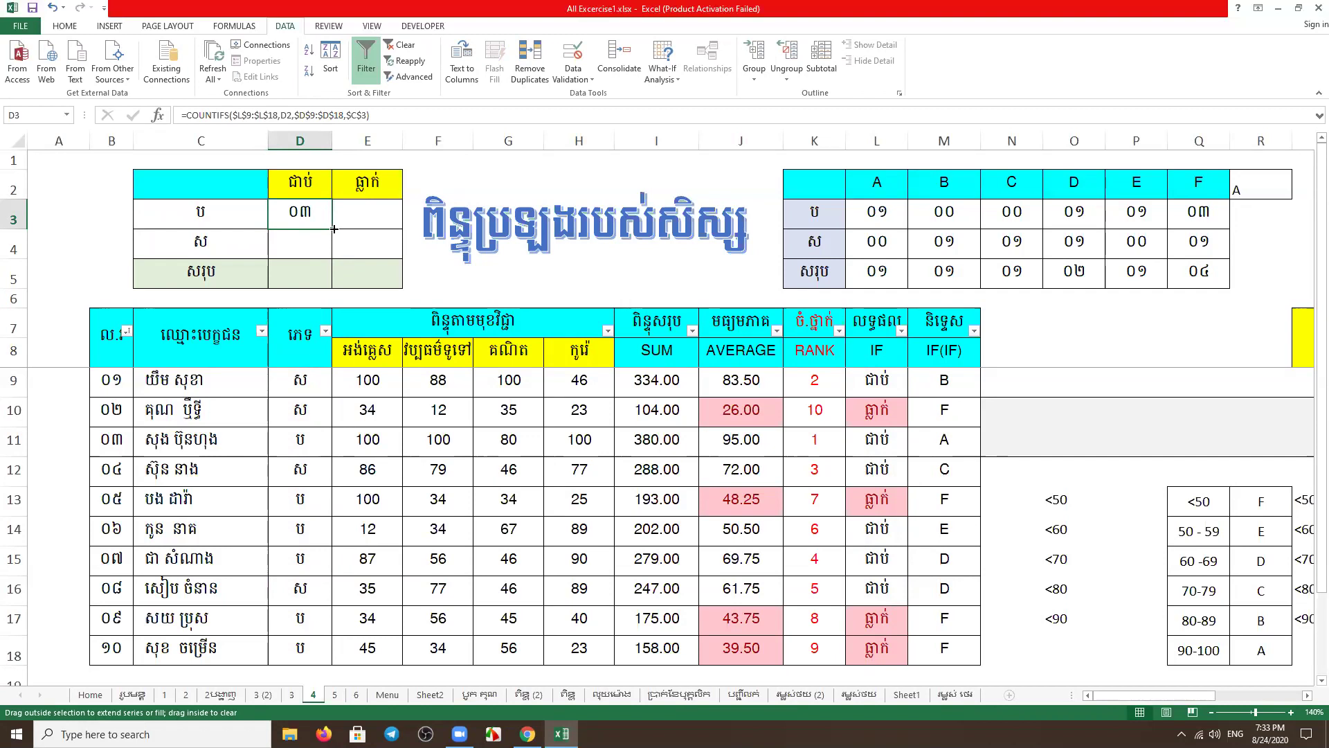
key("F2")
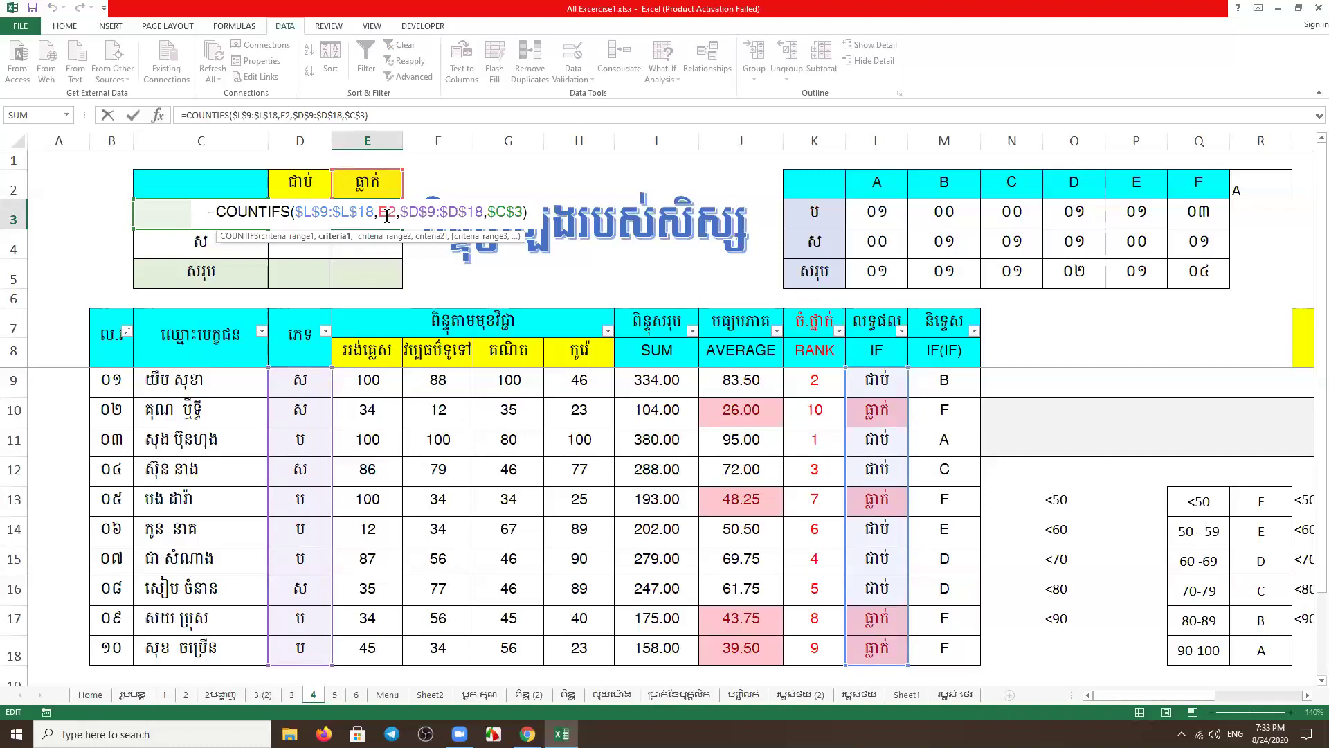
key("Escape")
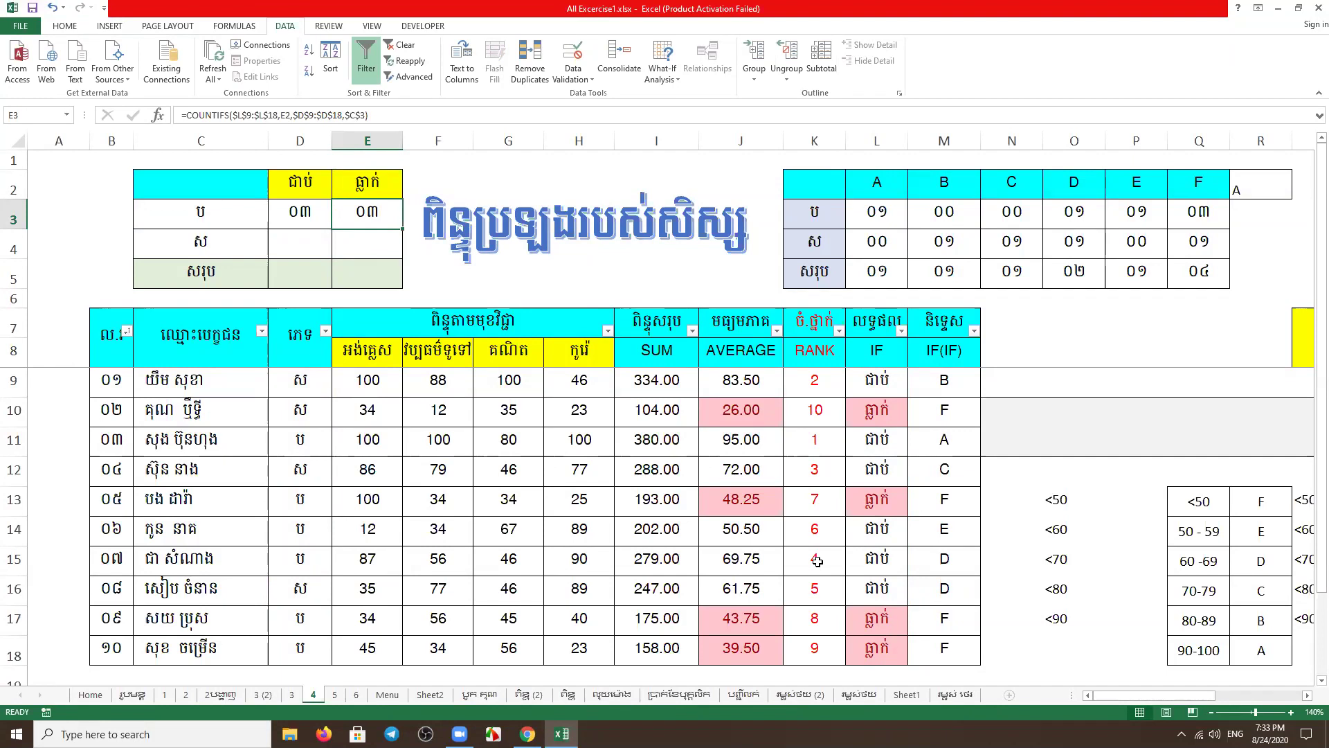
Verify E3's ០៣ result against the students' pass/fail and gender cells
left_click(882, 414)
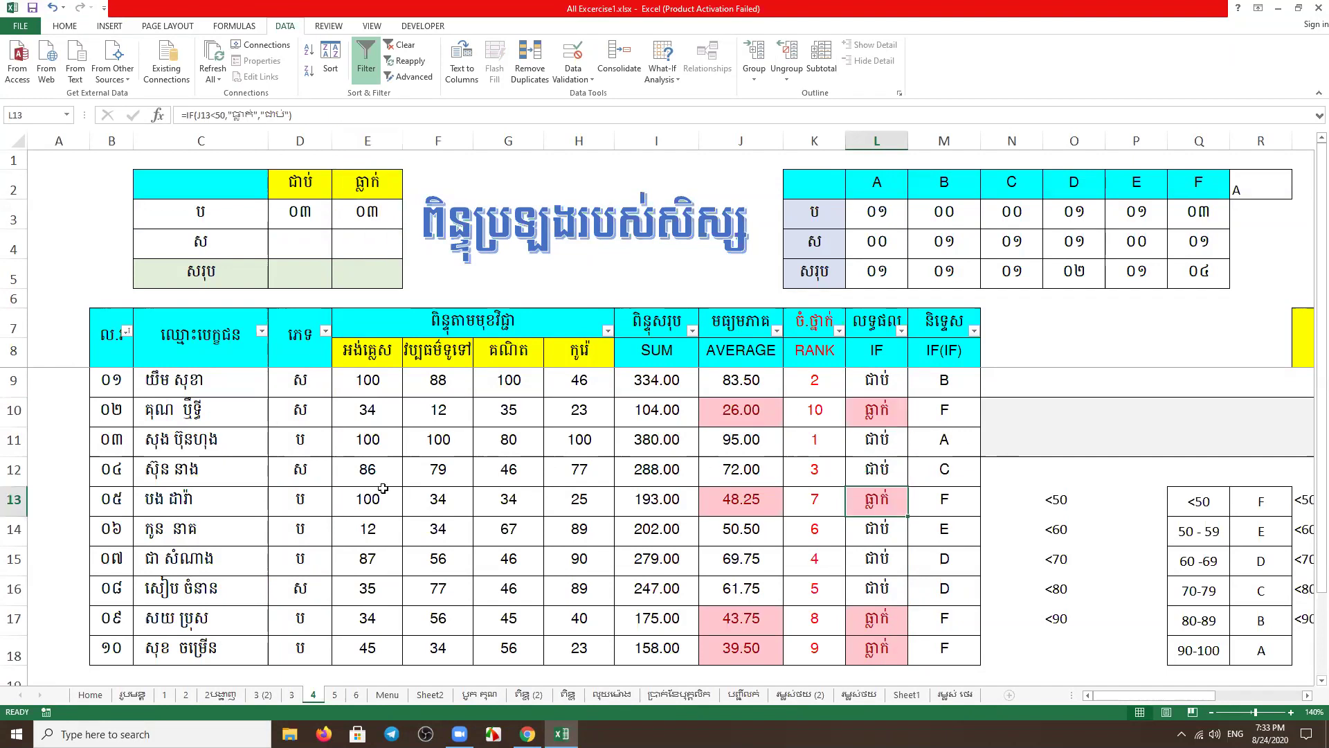
left_click(308, 503)
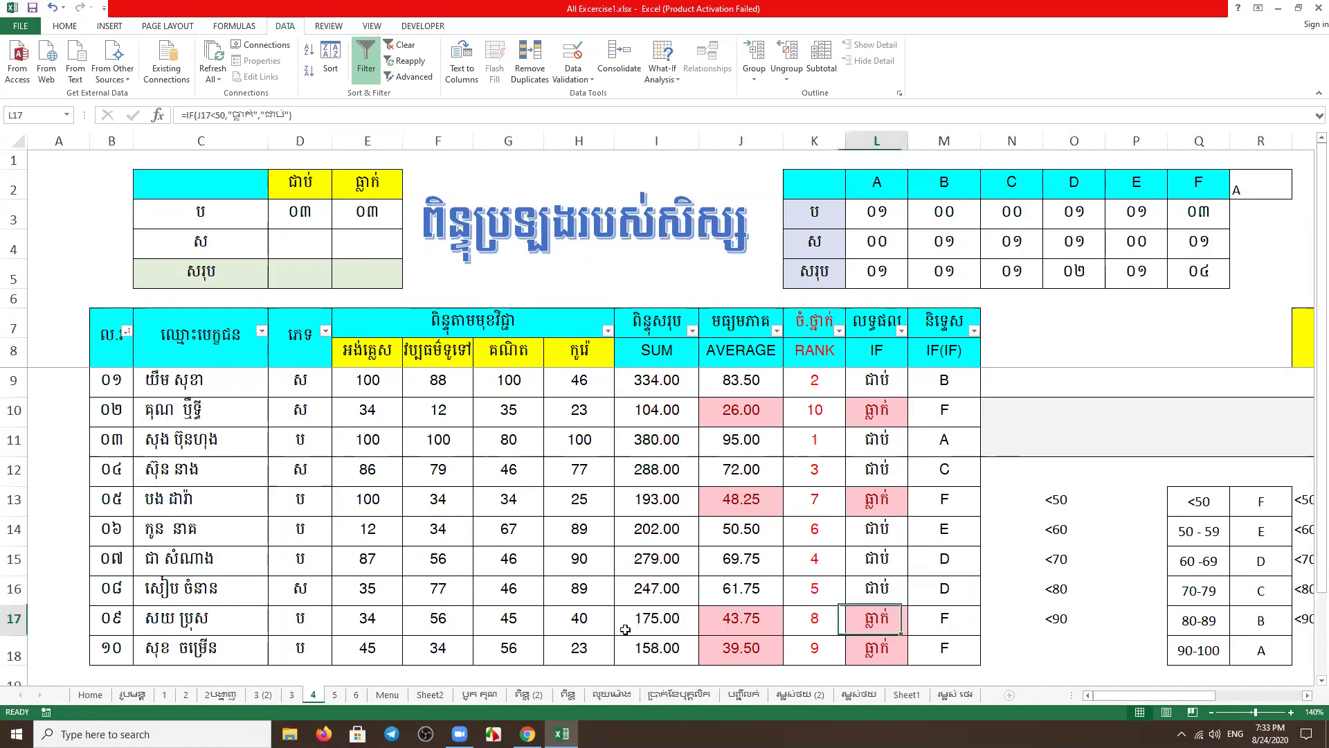
left_click(299, 640)
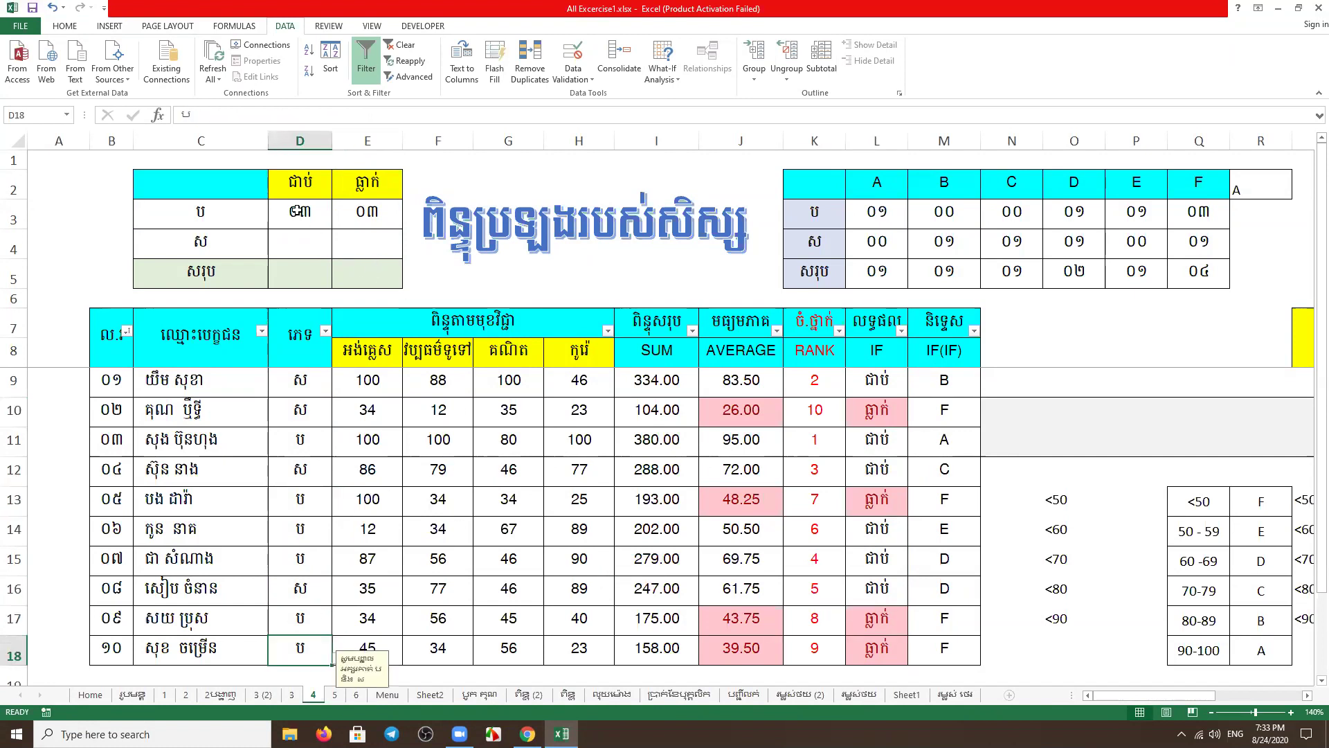
left_click(299, 211)
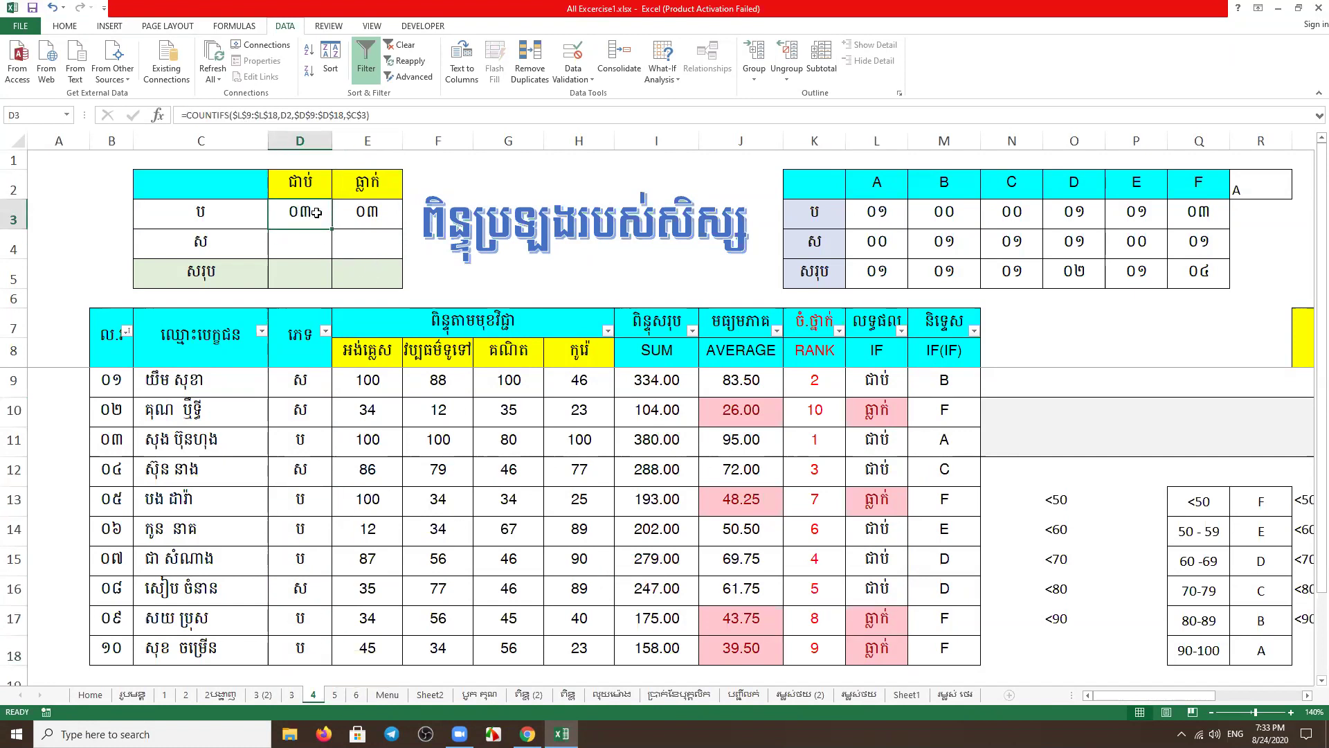
Copy the COUNTIFS formula text from D3 via the formula bar
double_click(316, 212)
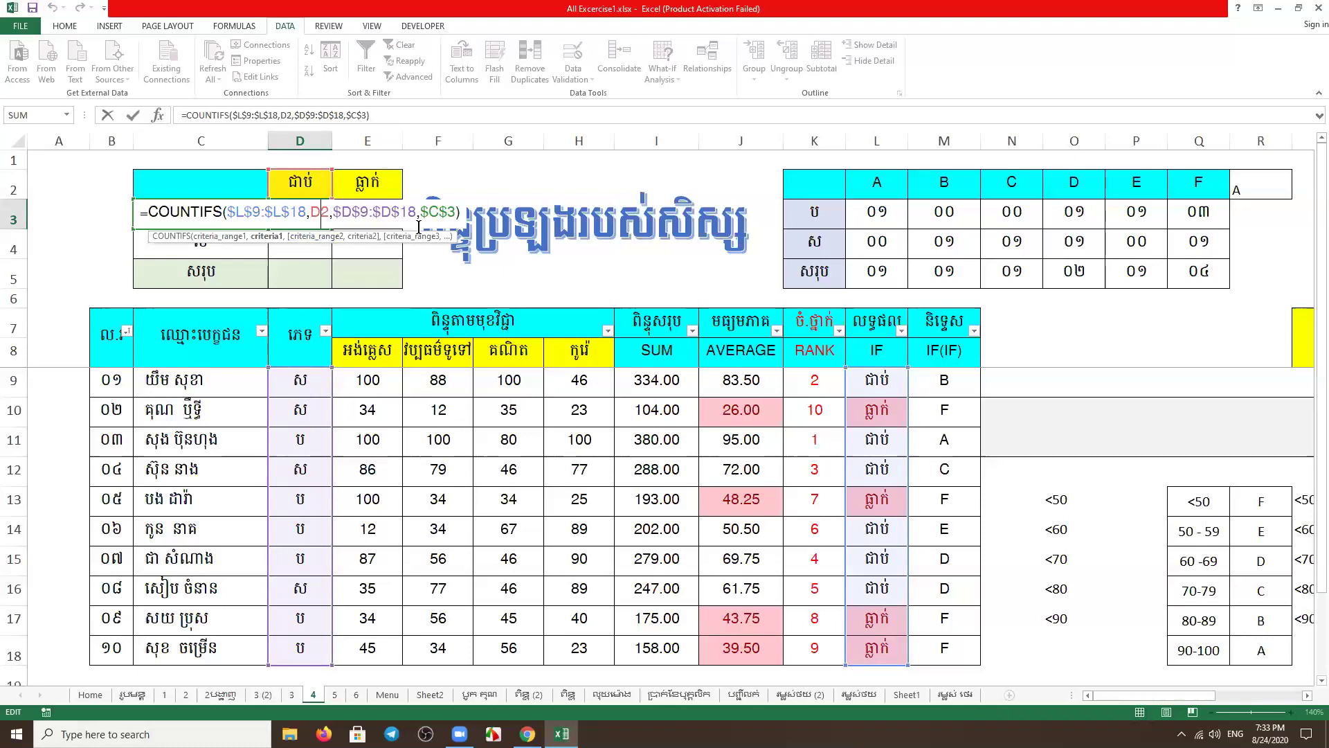
left_click(389, 119)
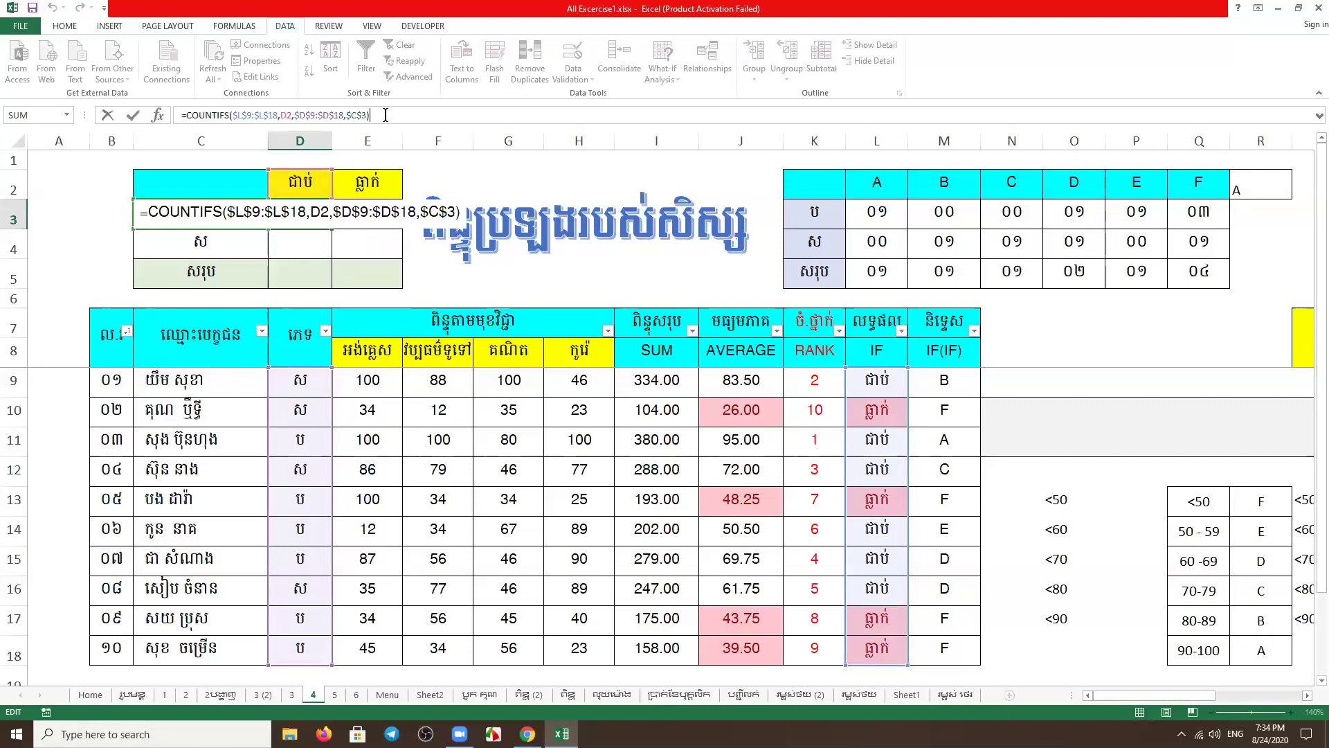
left_click_drag(386, 115, 177, 114)
key("ctrl+c")
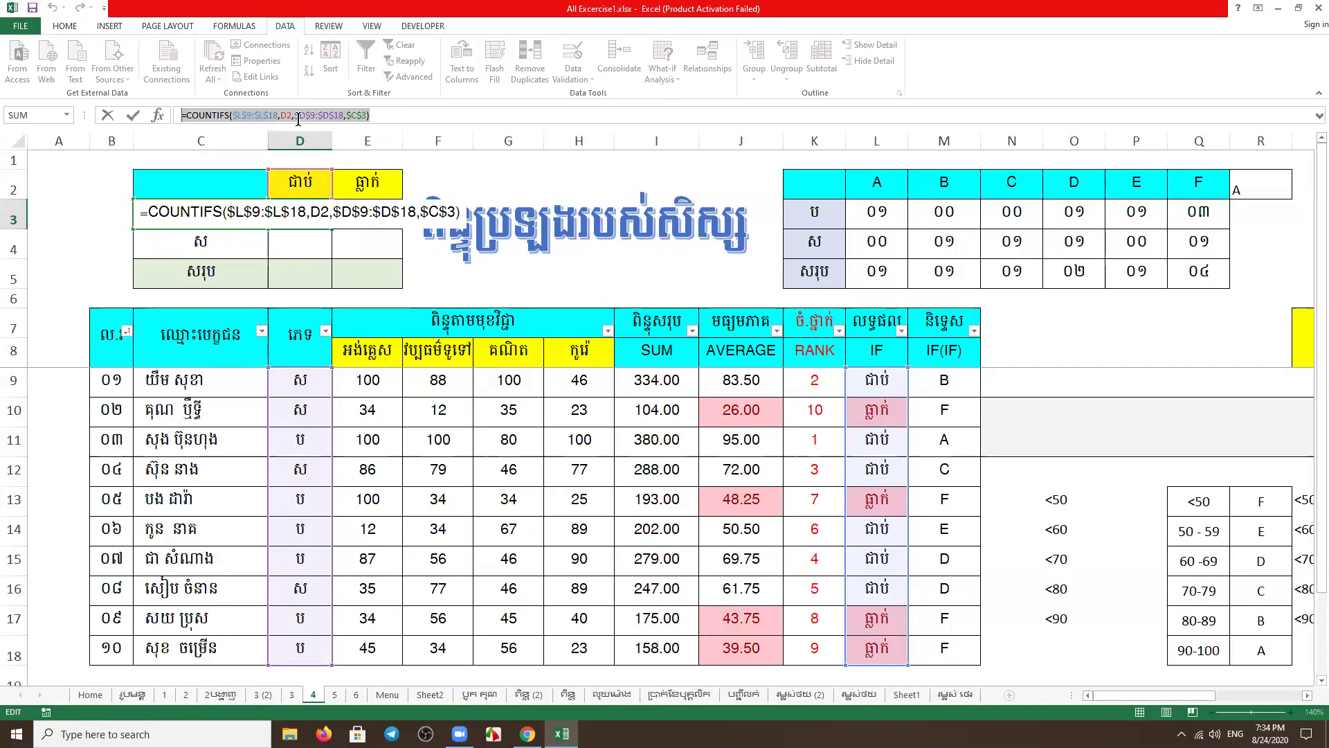
key("Return")
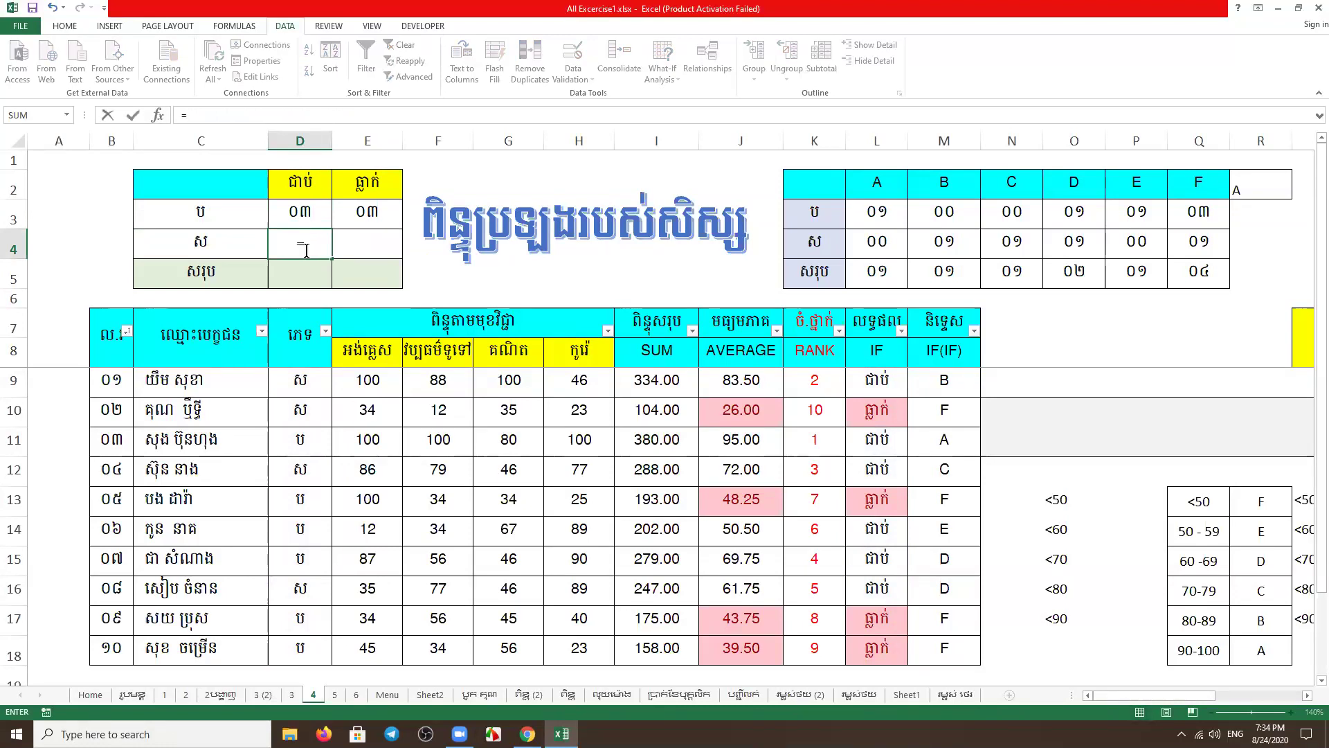
Paste the formula into D4 and change its last criterion from $C$3 to $C$4
type("=")
key("ctrl+v")
left_click(150, 243)
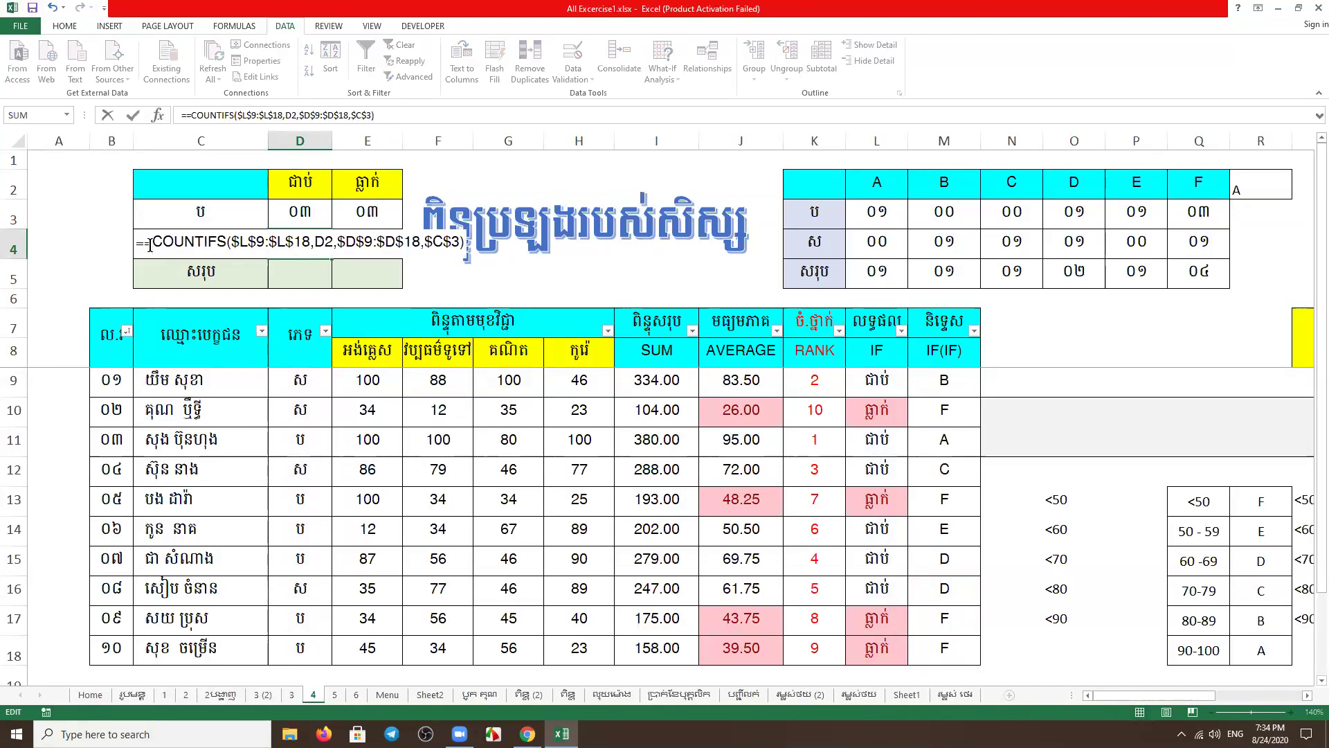
key("BackSpace")
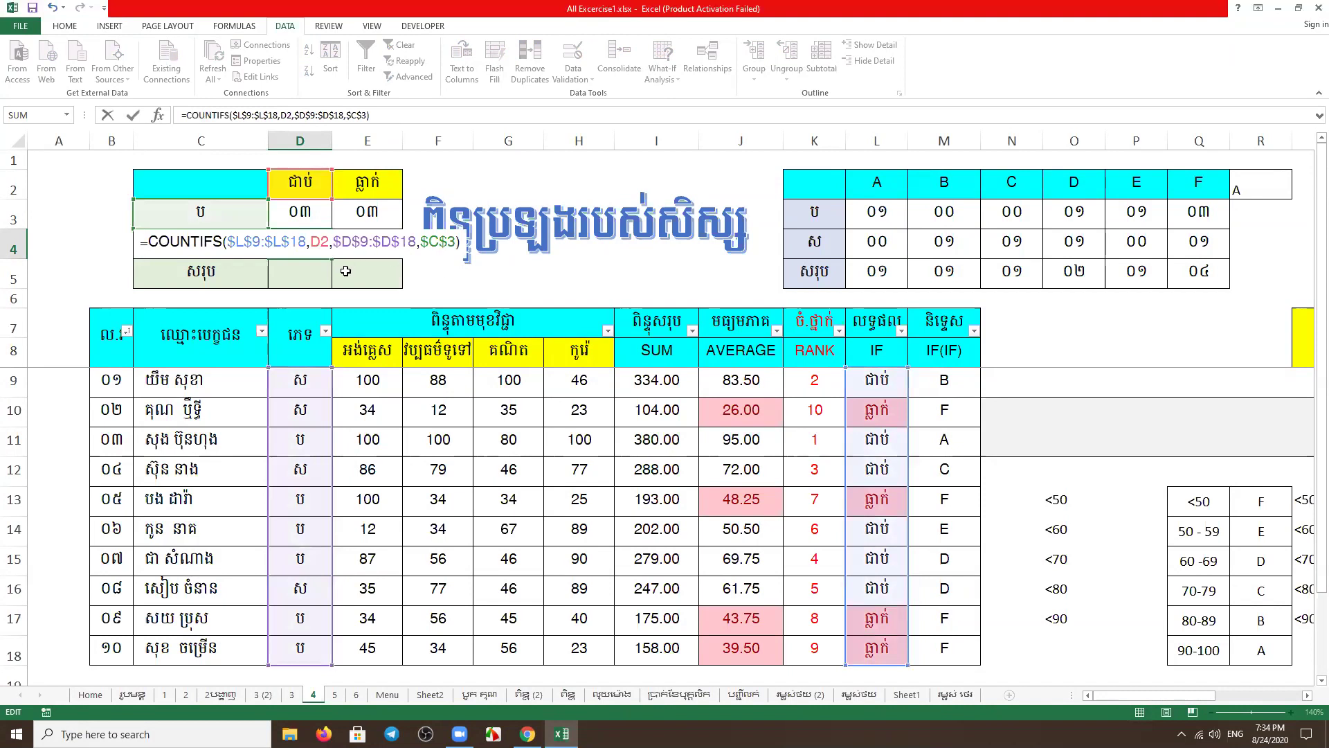
left_click(322, 244)
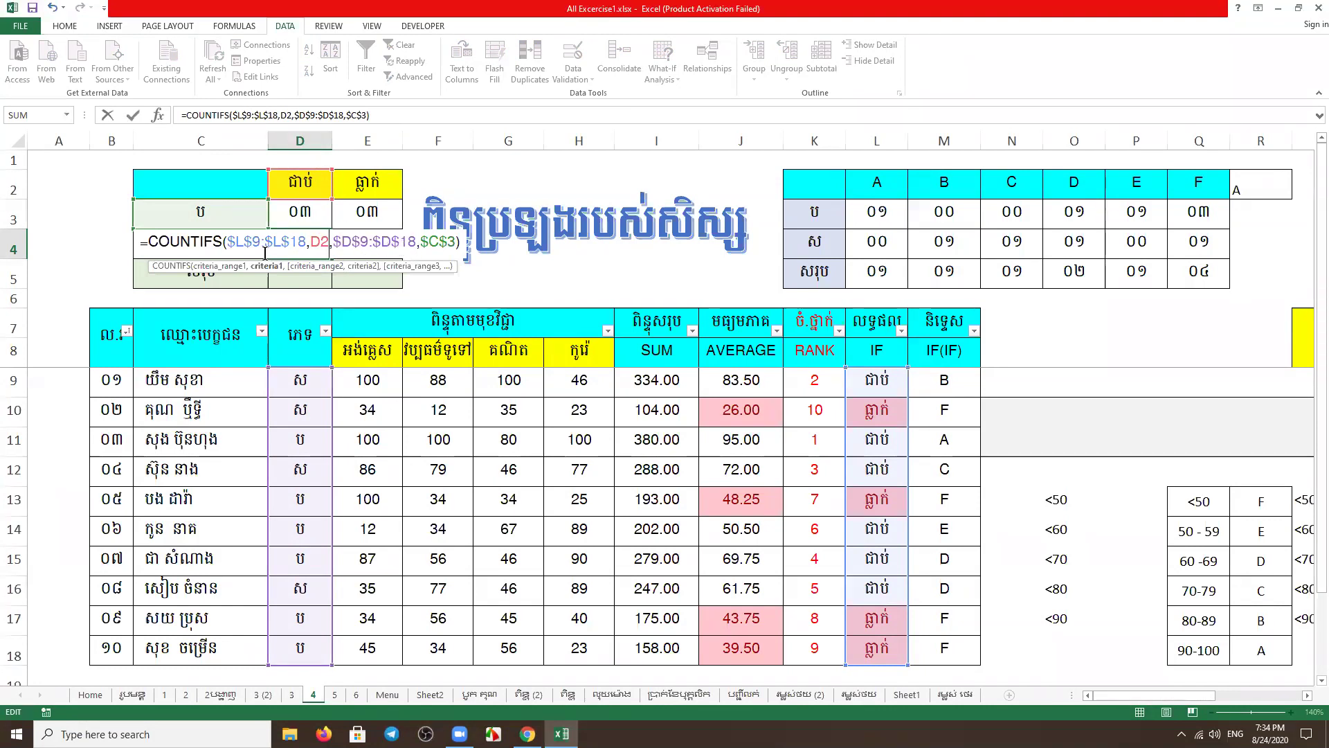
left_click(440, 241)
left_click(460, 241)
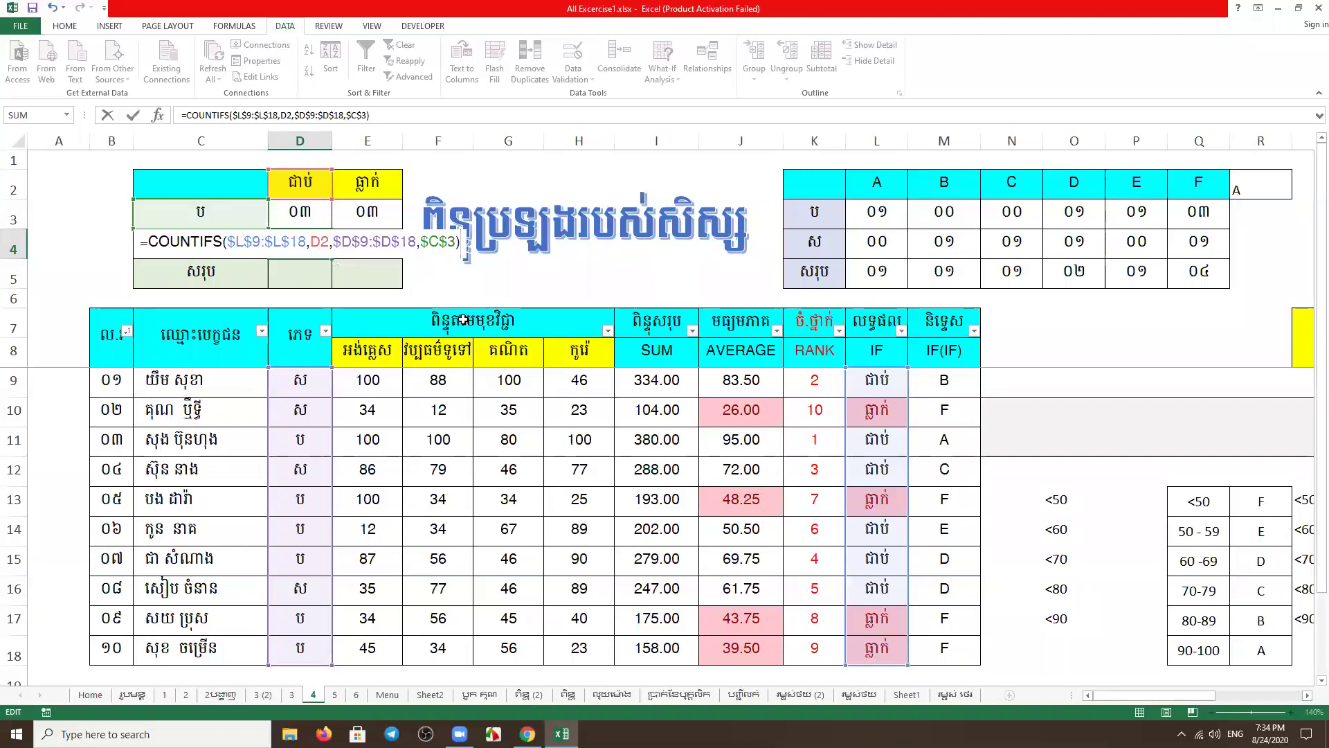
left_click(453, 255)
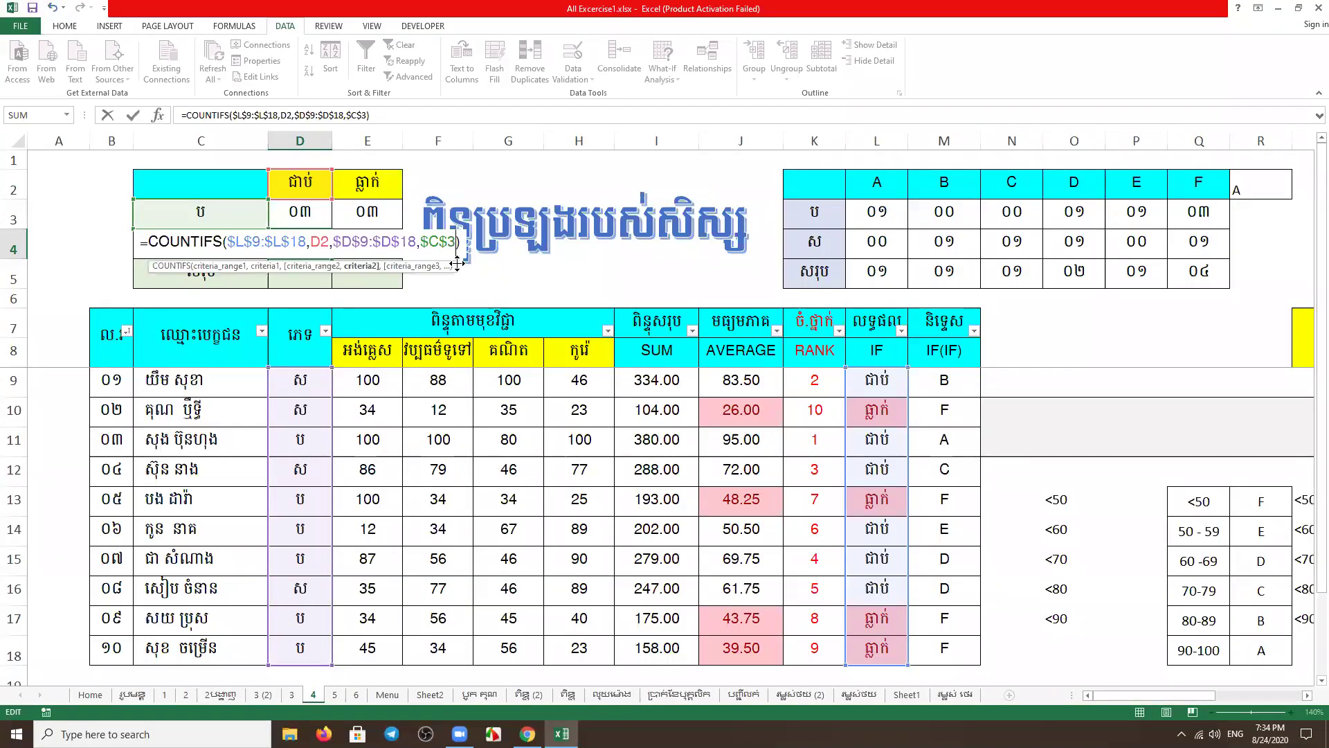
key("BackSpace")
type("4")
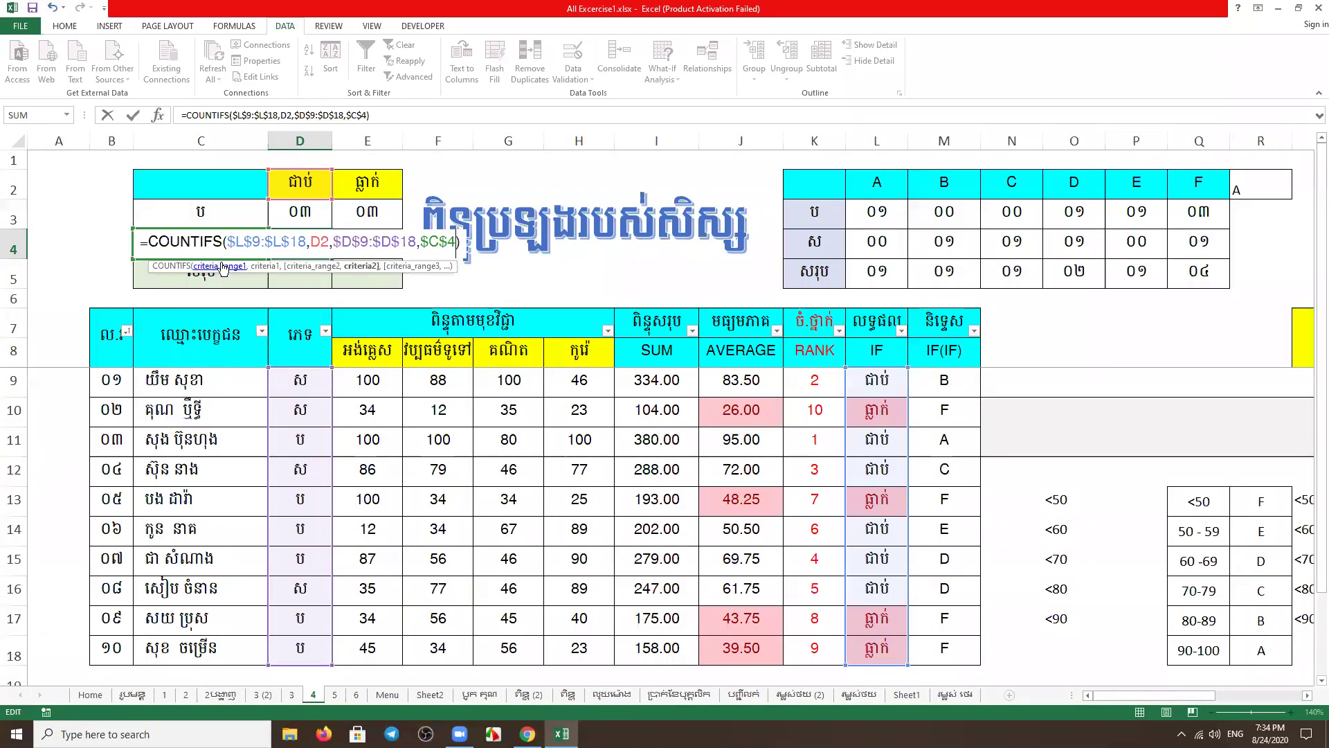
key("Return")
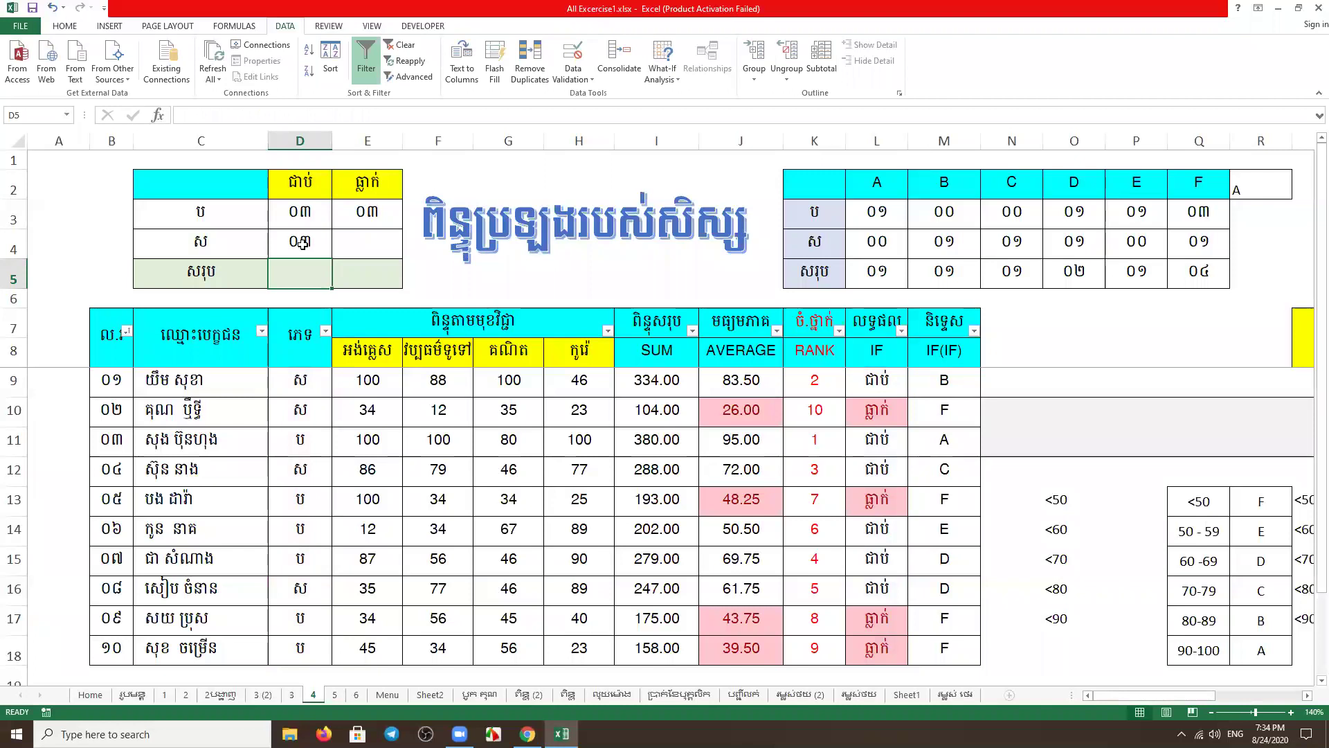
double_click(304, 244)
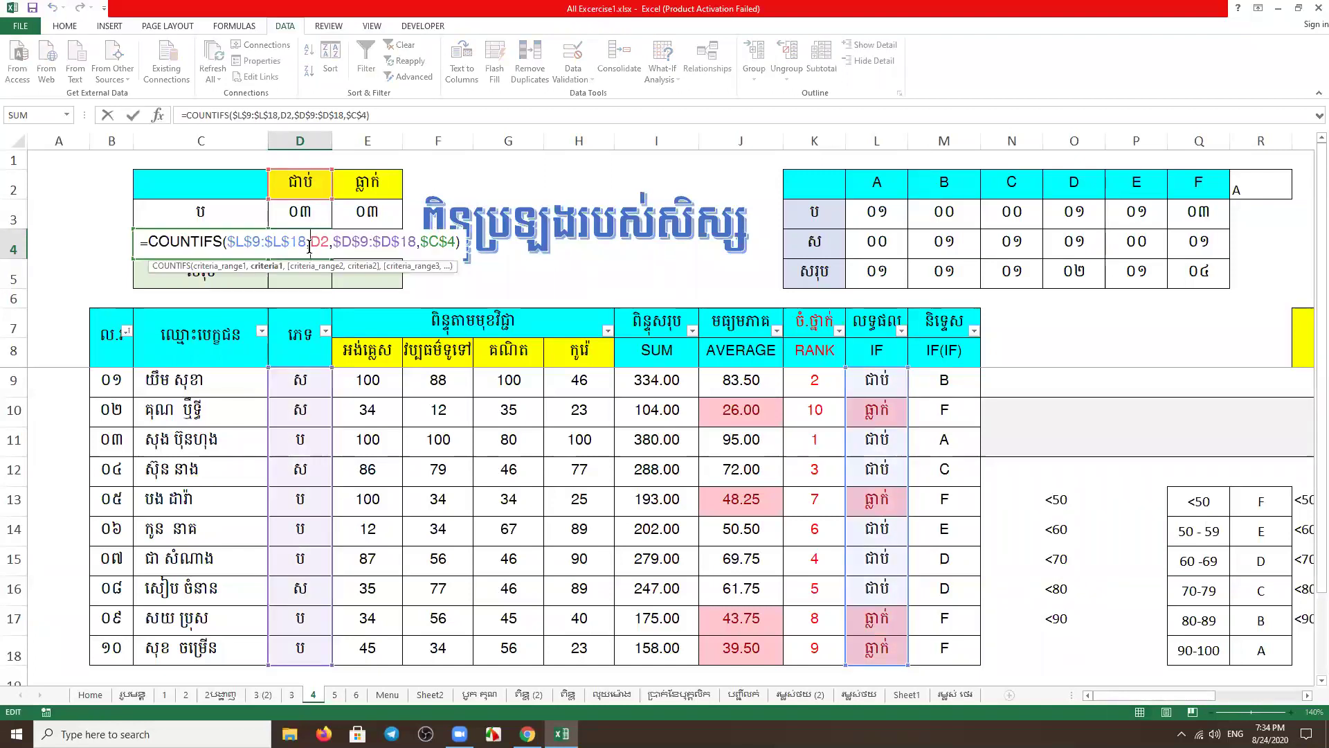
key("Return")
key("Up")
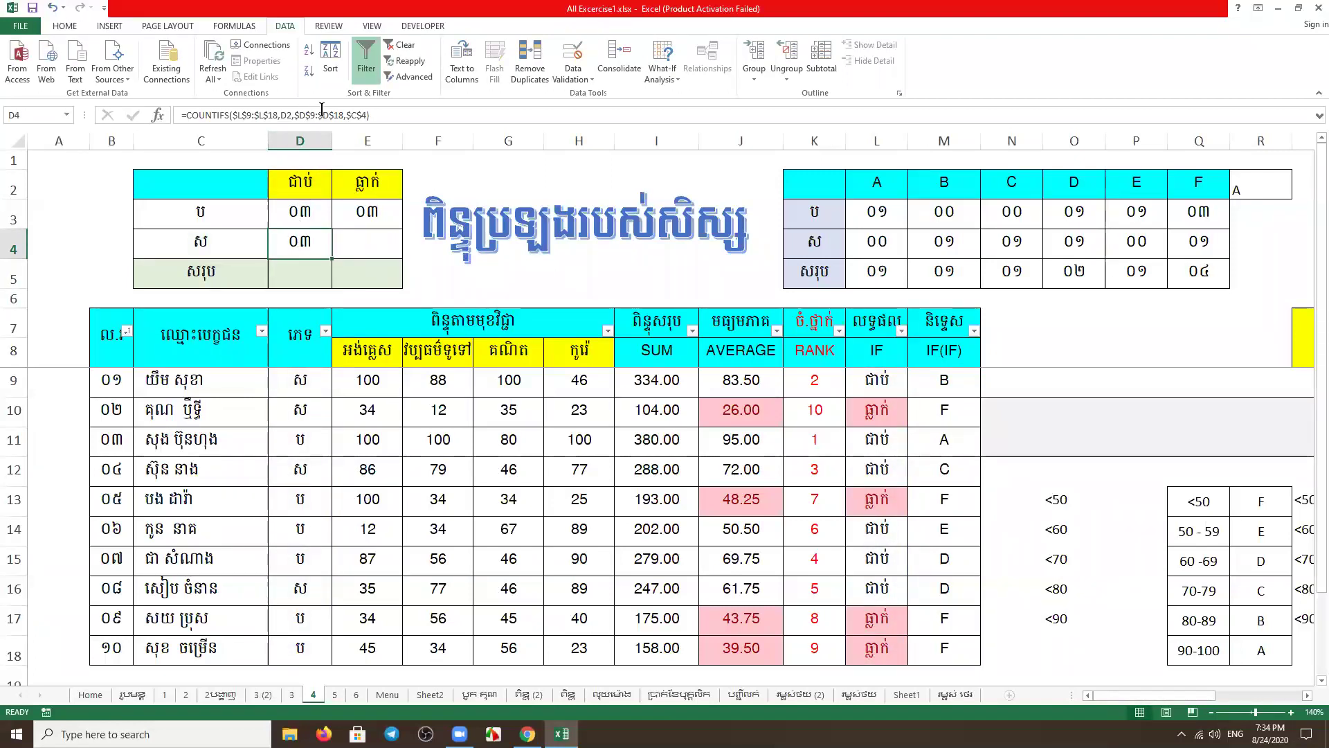
left_click(321, 112)
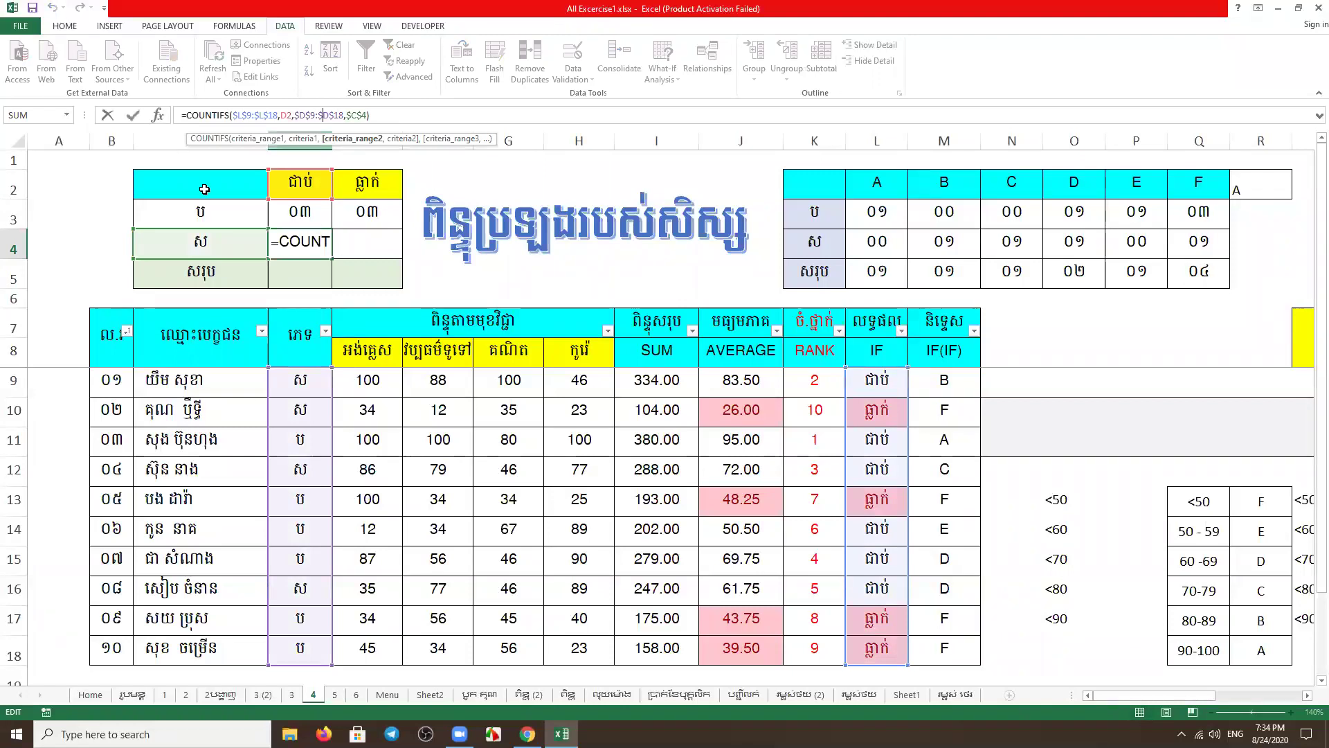
key("Right")
key("Right")
key("Right")
key("Right")
key("Right")
key("Right")
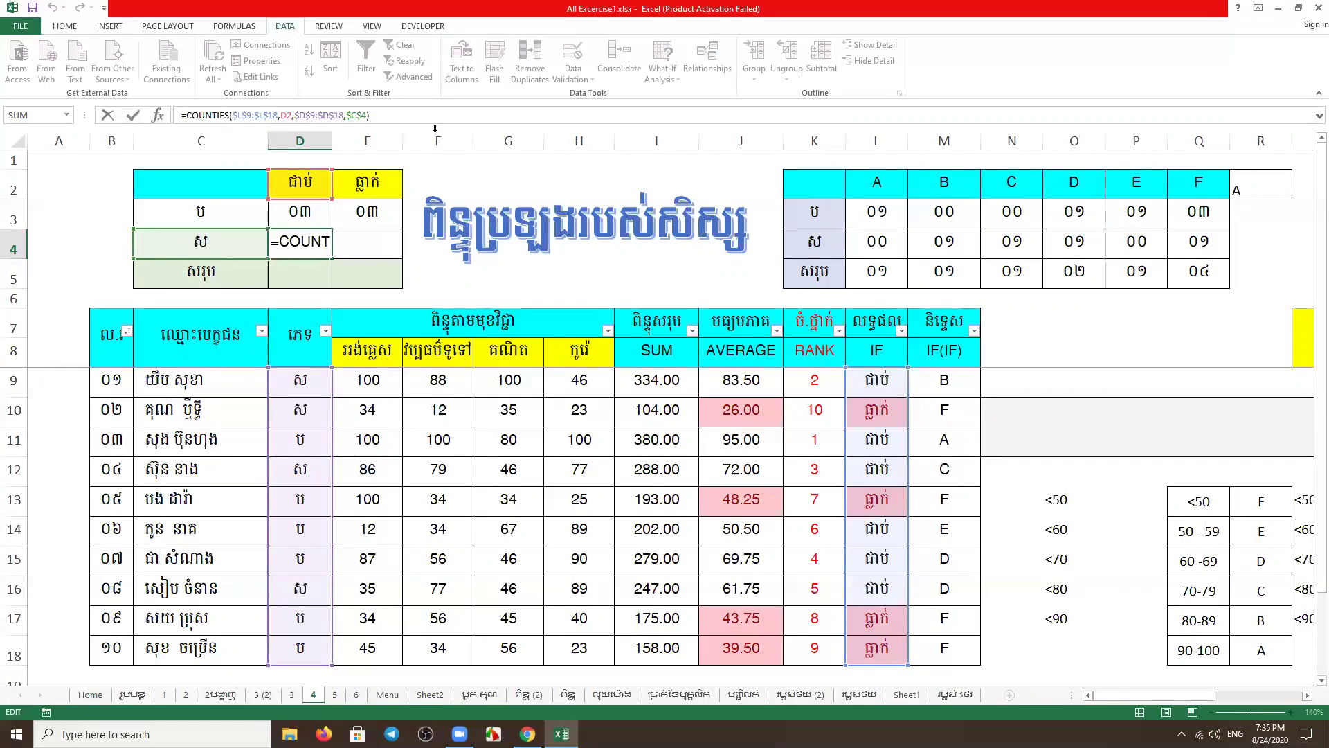
left_click(366, 118)
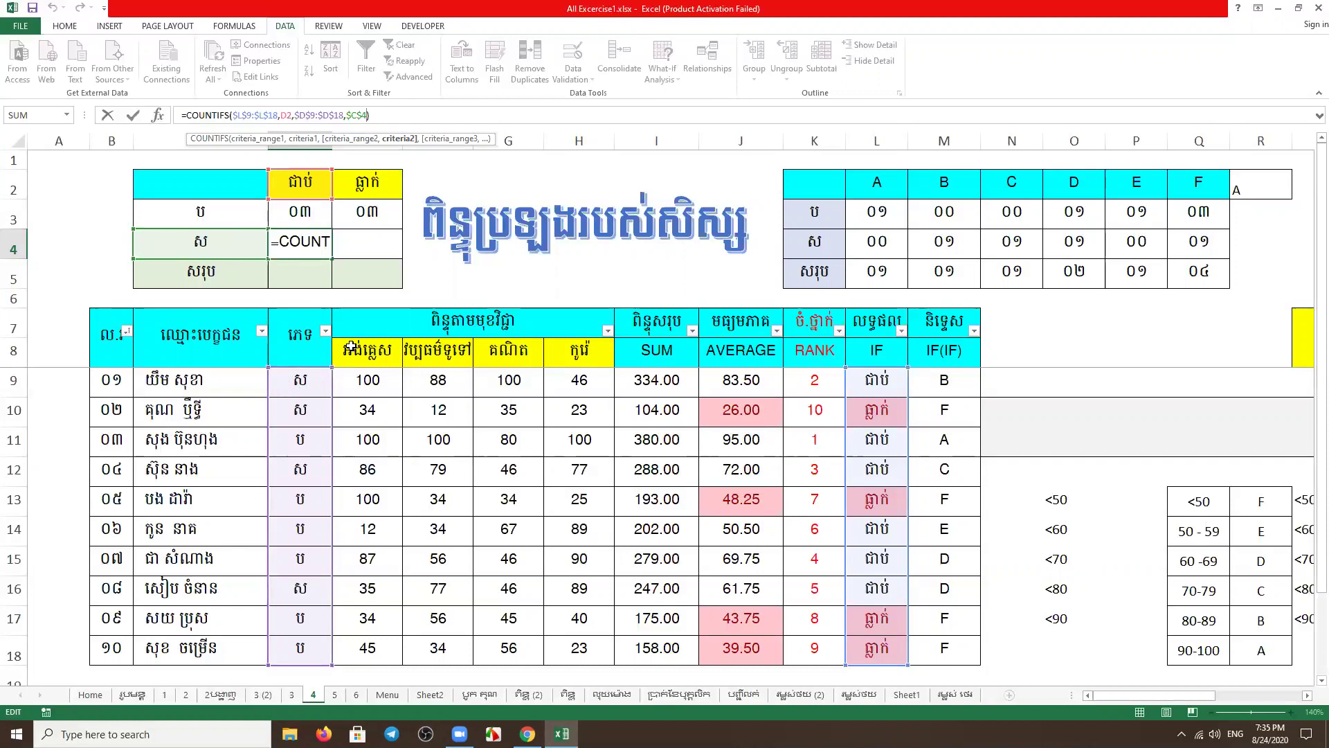
key("ctrl+Return")
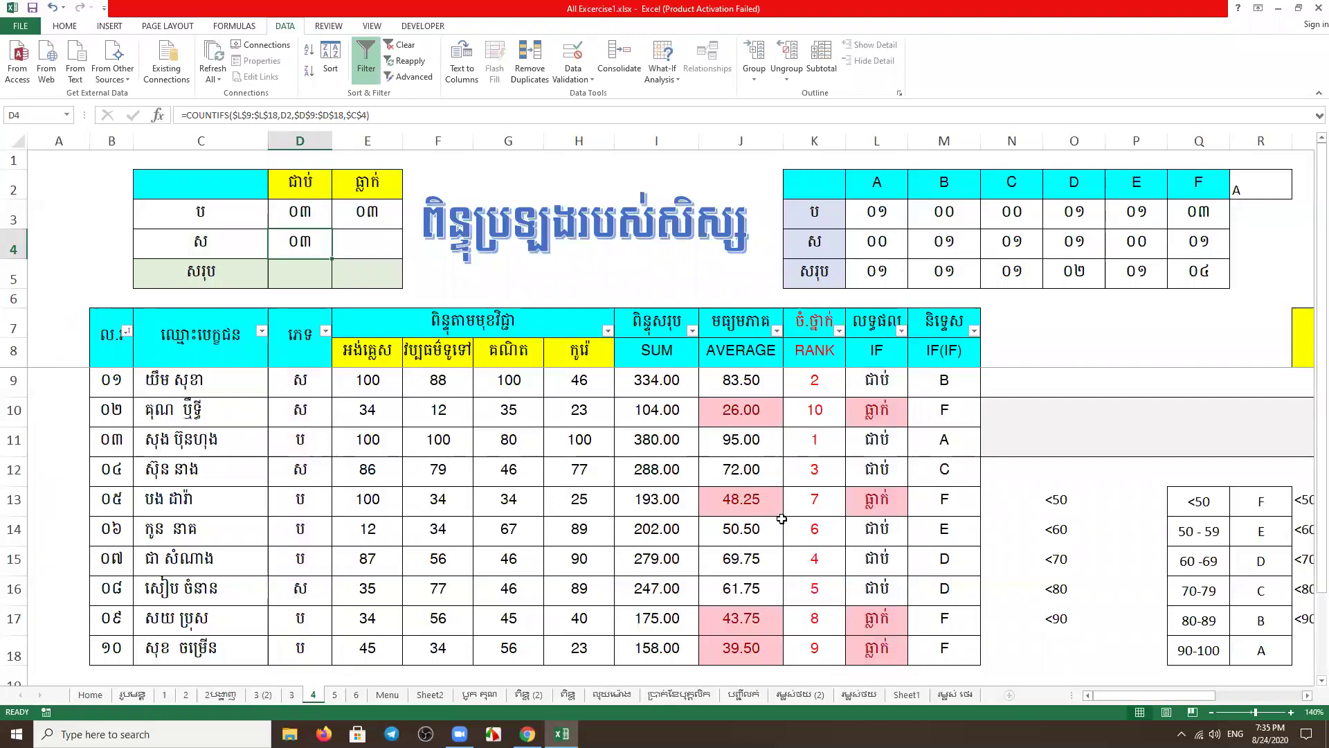
left_click(366, 242)
left_click(302, 241)
Fill D4's COUNTIFS into E4 so it counts failing ស students against E2 (០១)
left_click_drag(332, 258, 367, 259)
left_click(372, 243)
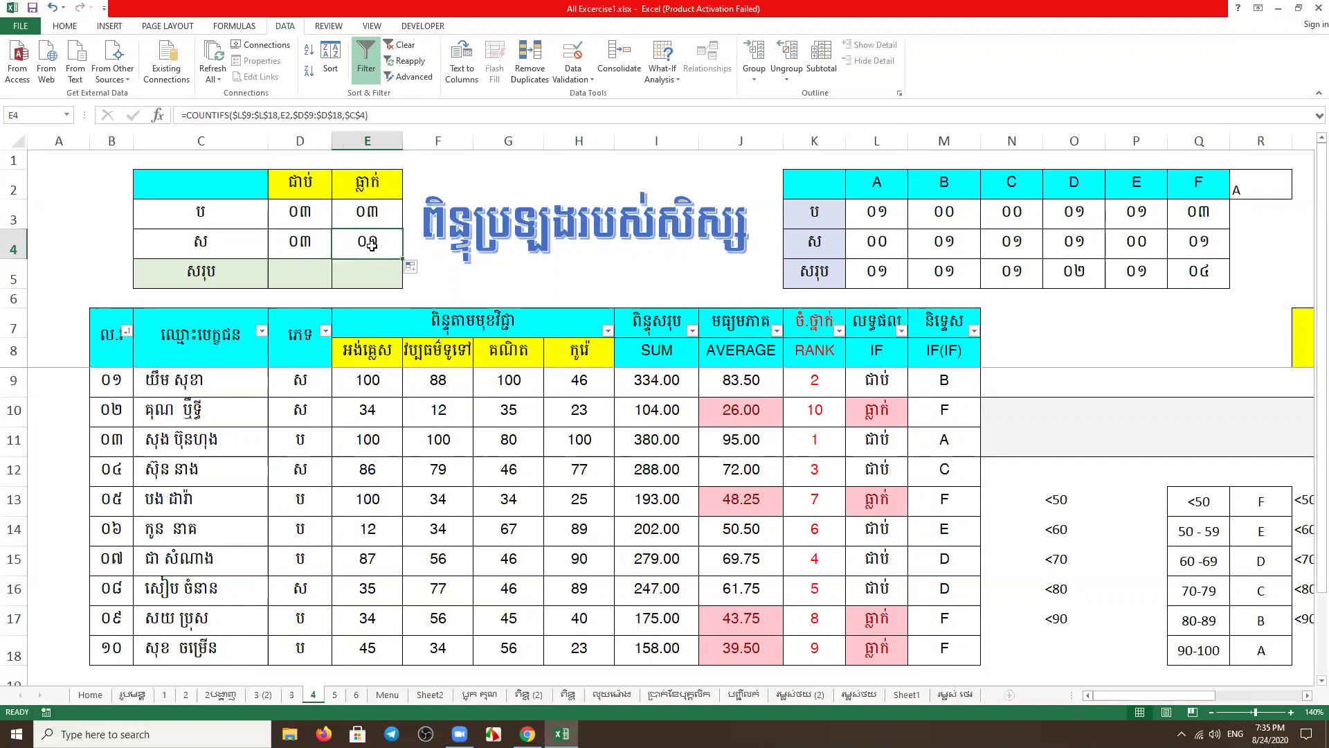
double_click(372, 244)
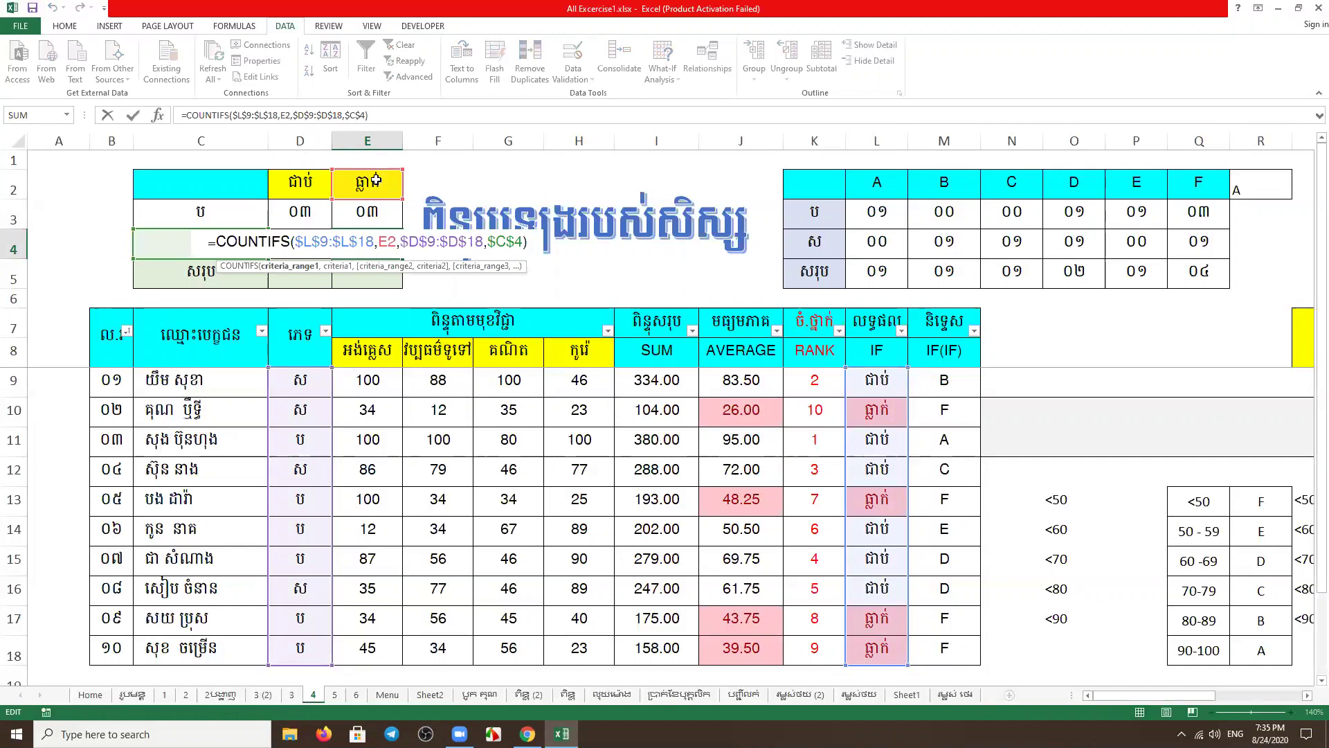
key("Return")
left_click(296, 277)
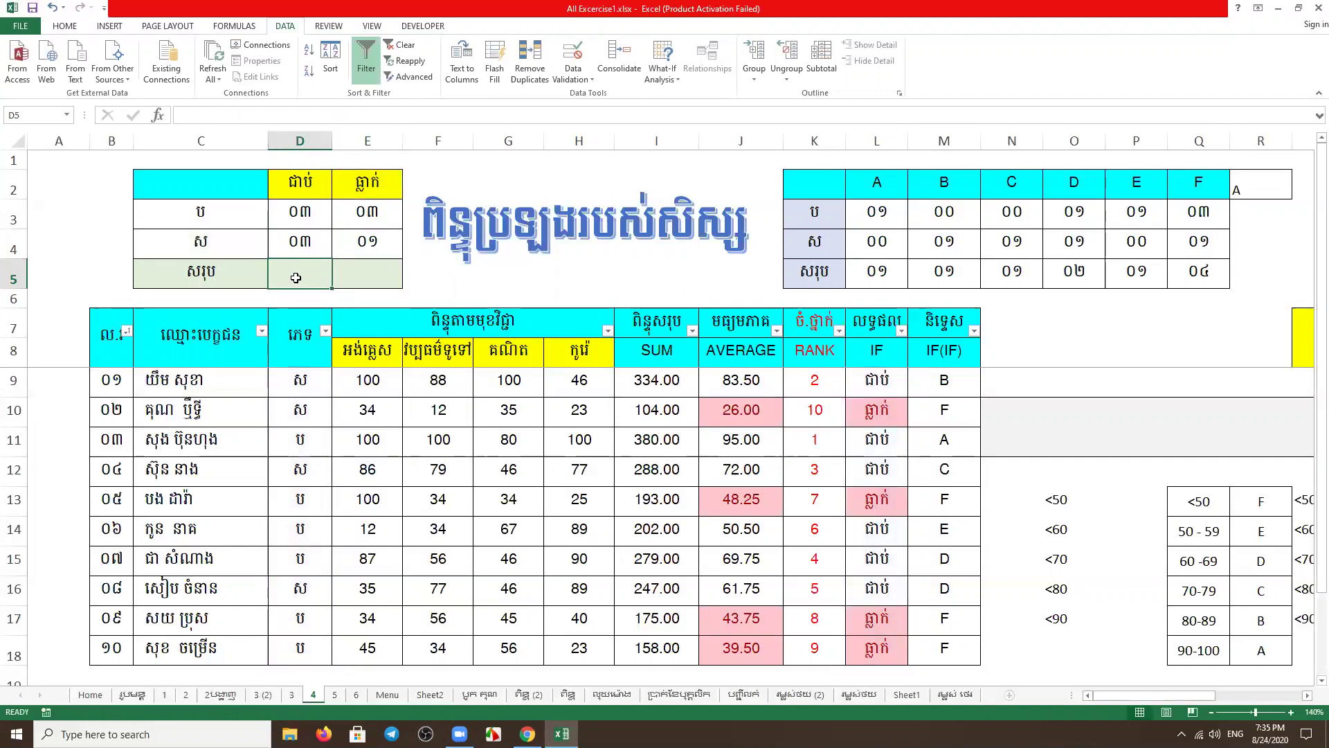
Total D3:D4 with =SUM in D5 and fill it into E5, giving ០៦ and ០៤
type("=")
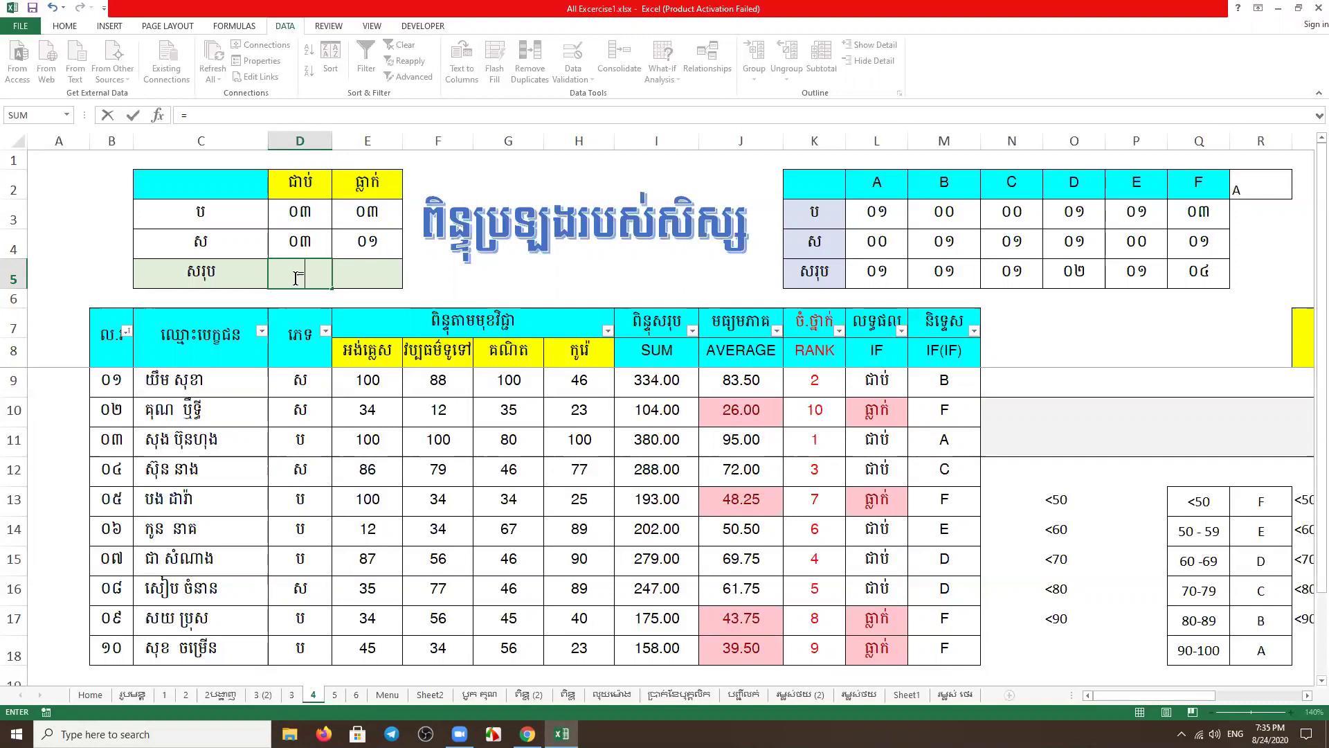
type("sum")
key("Tab")
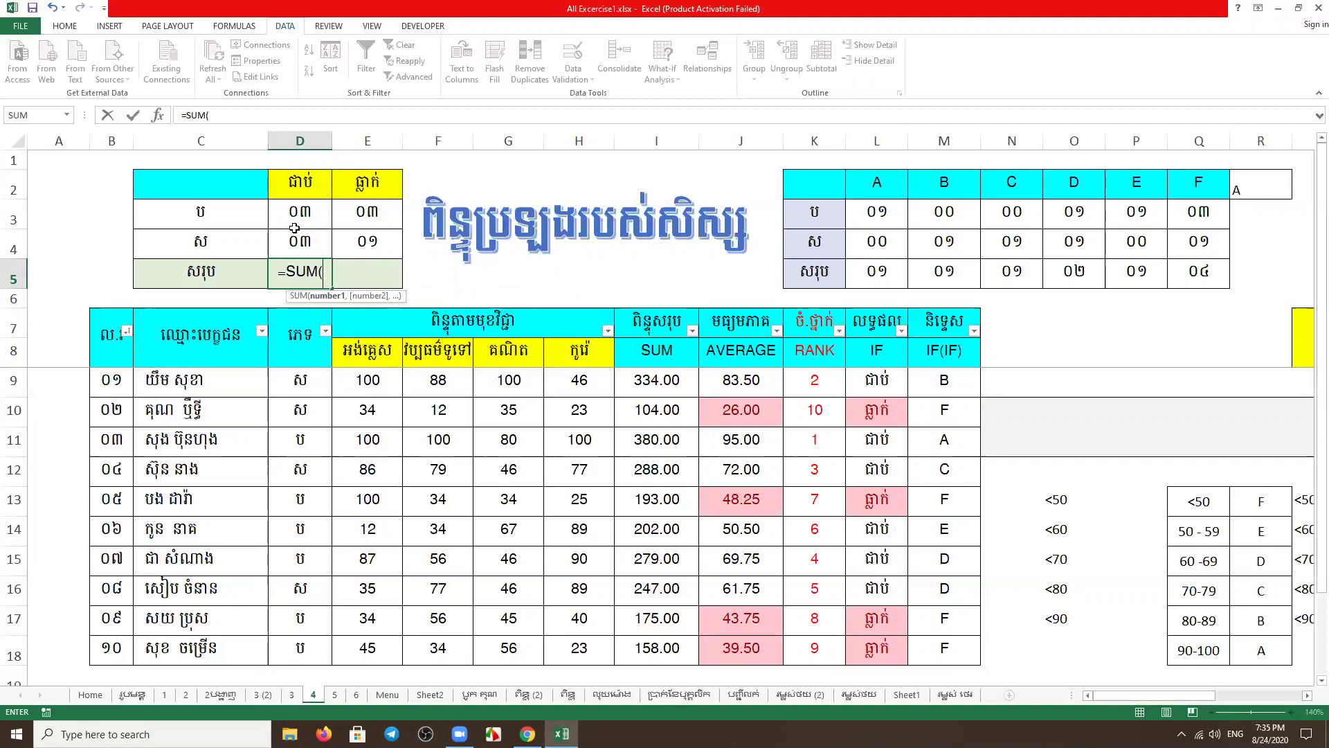
left_click_drag(296, 202, 298, 238)
key("Return")
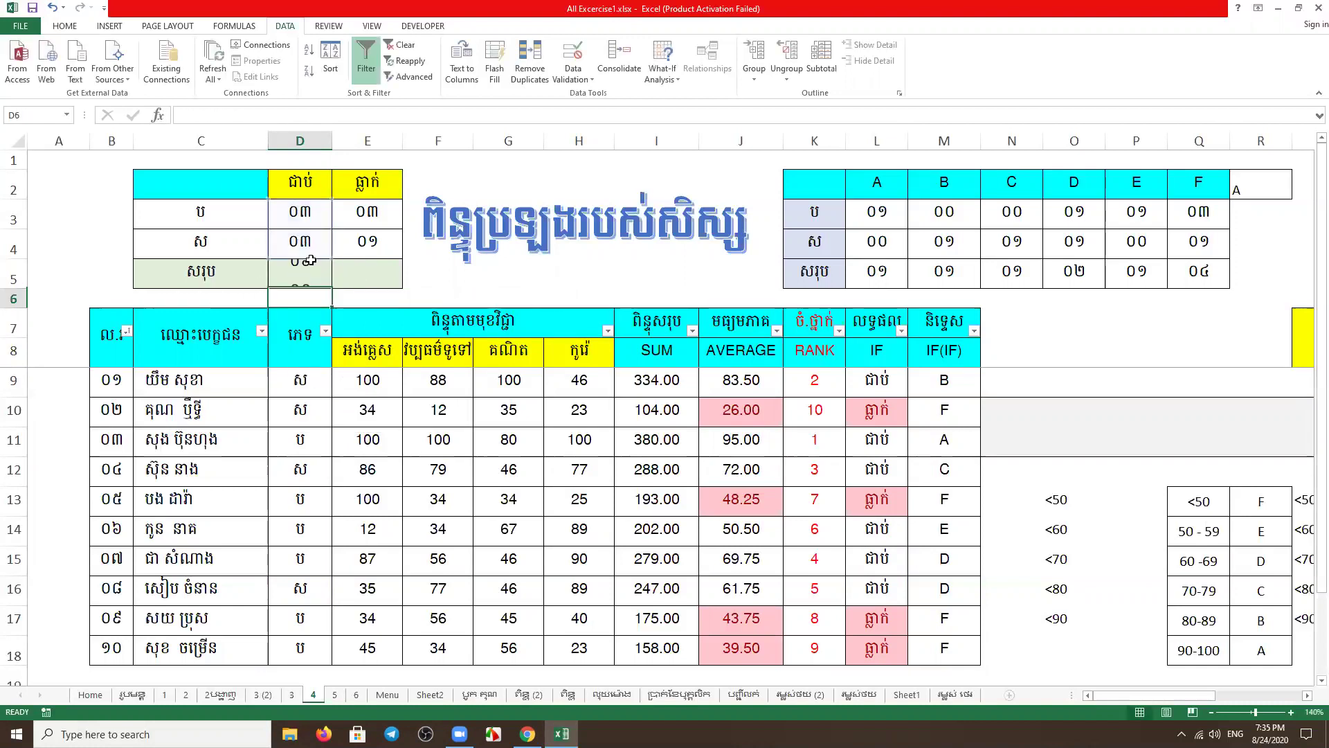
left_click(320, 284)
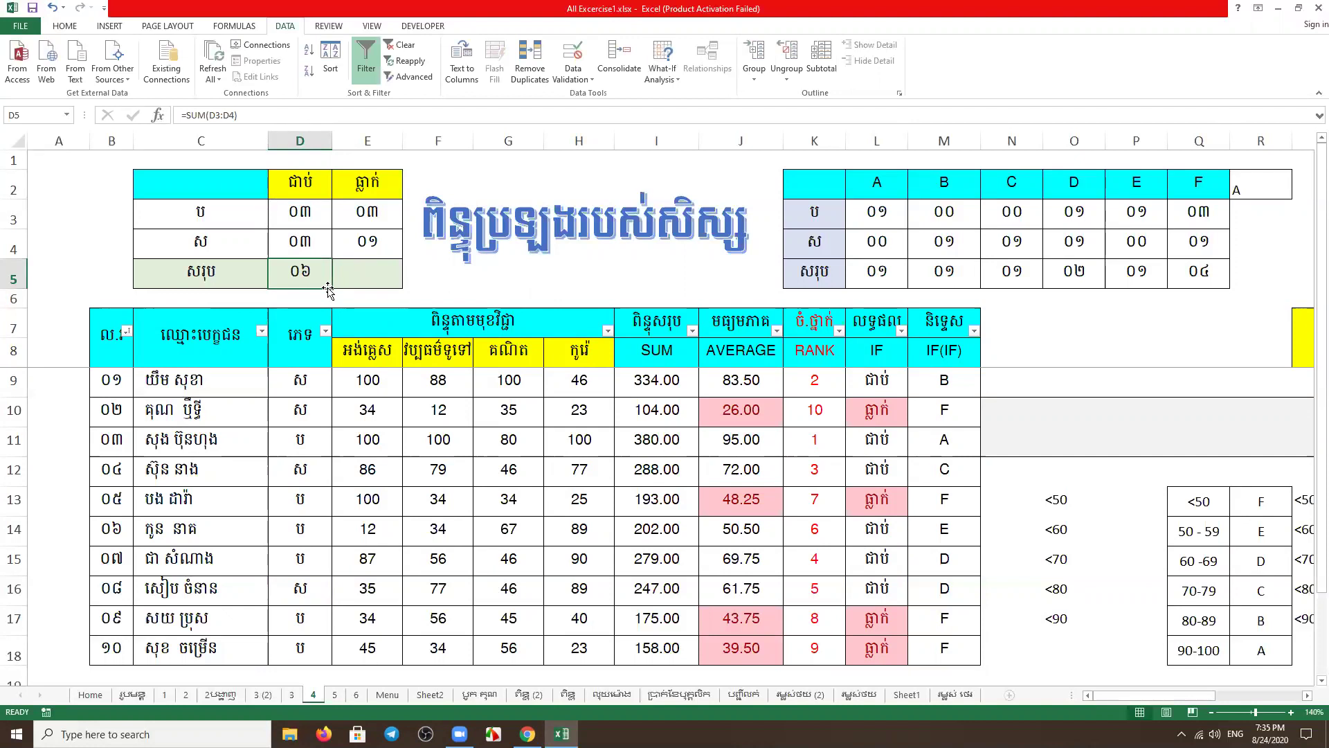
left_click_drag(329, 290, 375, 290)
left_click(438, 274)
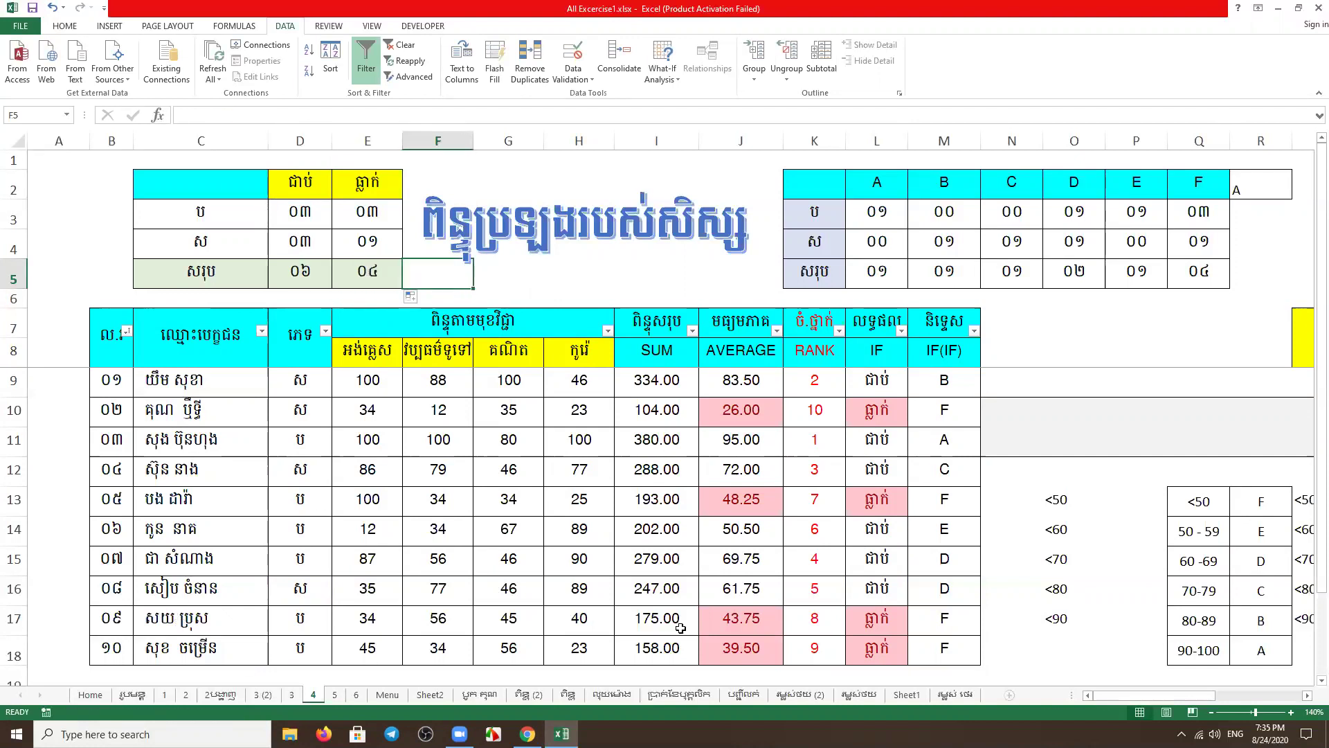
Inspect the <70 cell and the grade count formula in L3
left_click(1100, 572)
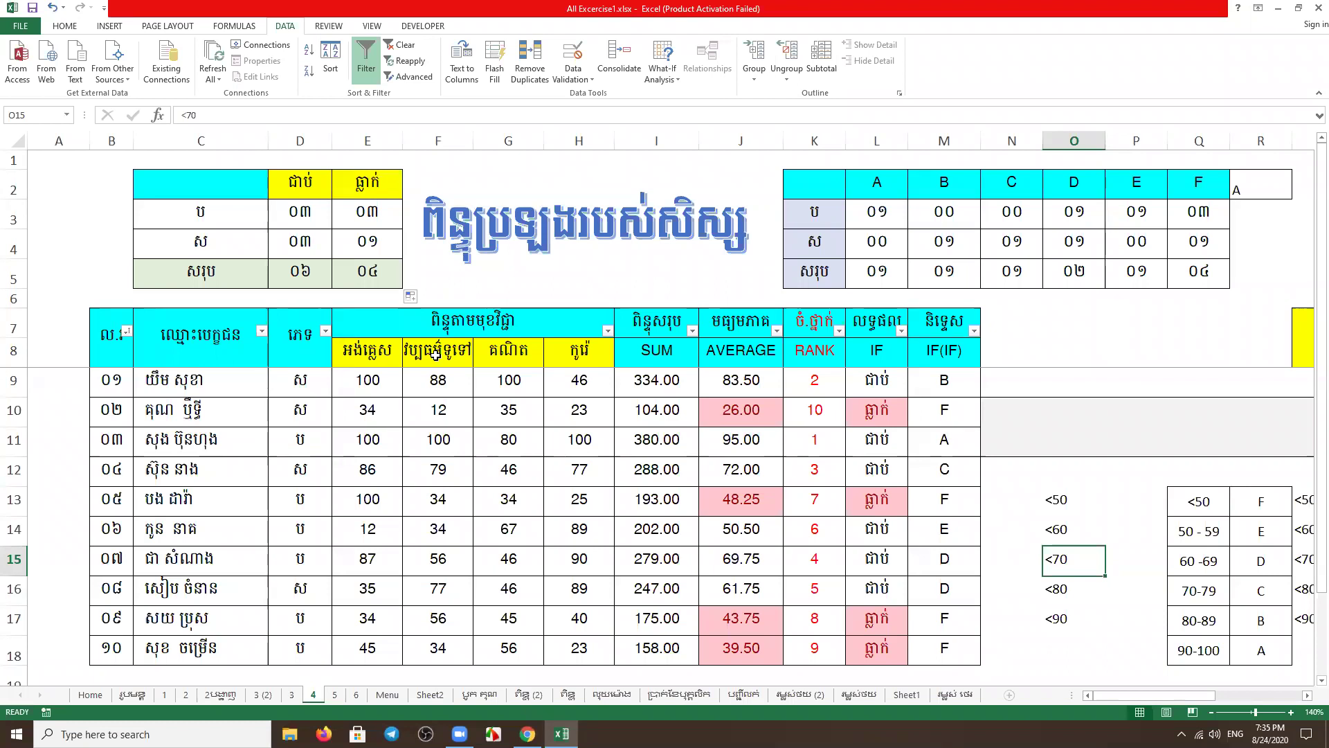
left_click(1092, 332)
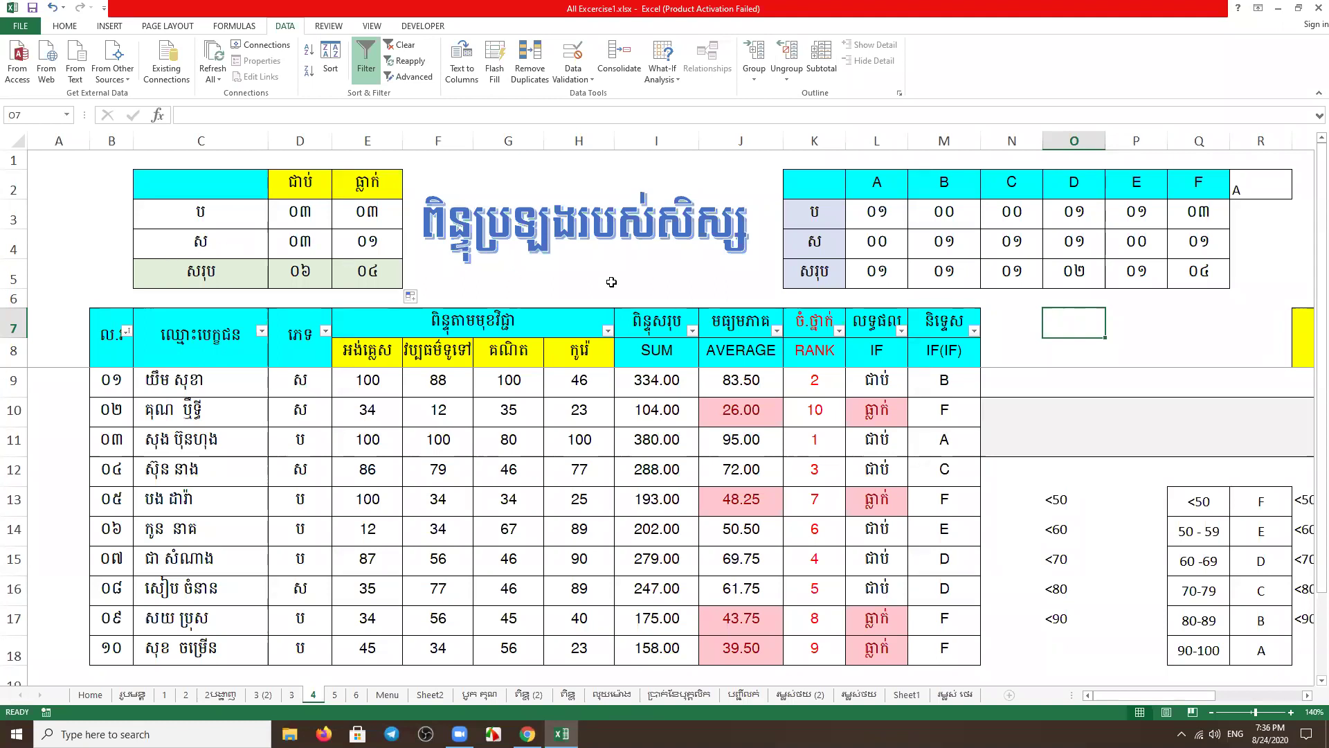
left_click(1124, 327)
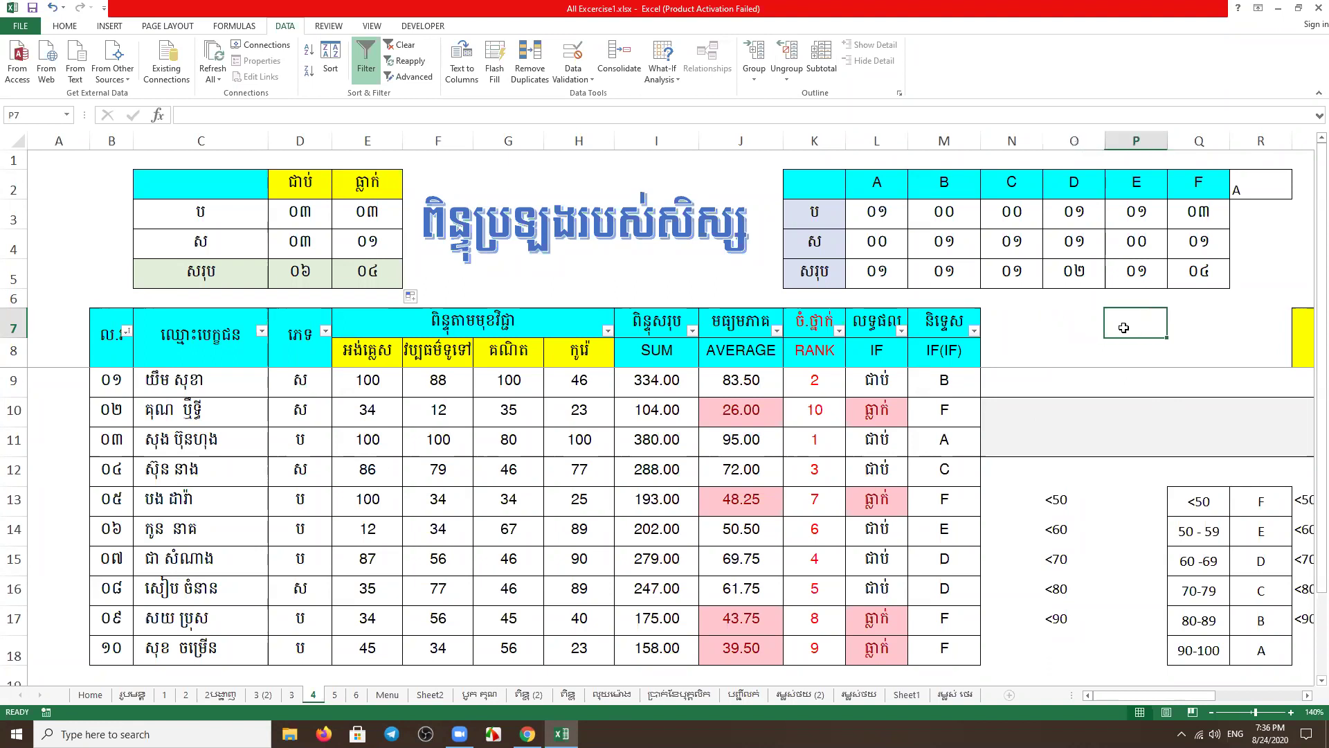
left_click(883, 211)
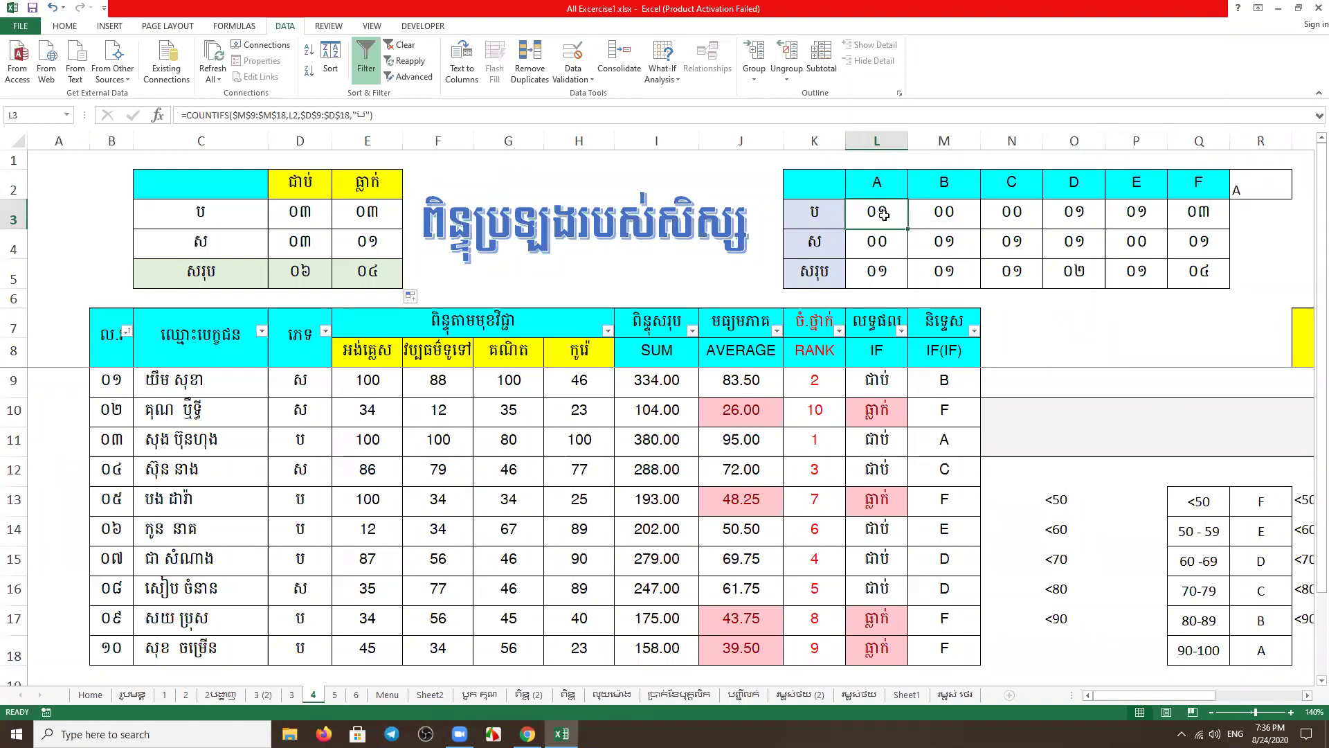
Delete the grade-by-gender counts in L3:Q4, leaving the row 5 totals at ០០
mouse_move(879, 210)
left_mouse_down()
mouse_move(1215, 270)
mouse_move(1215, 251)
left_mouse_up()
mouse_move(875, 211)
left_mouse_down()
mouse_move(1003, 236)
mouse_move(1201, 243)
left_mouse_up()
key("Delete")
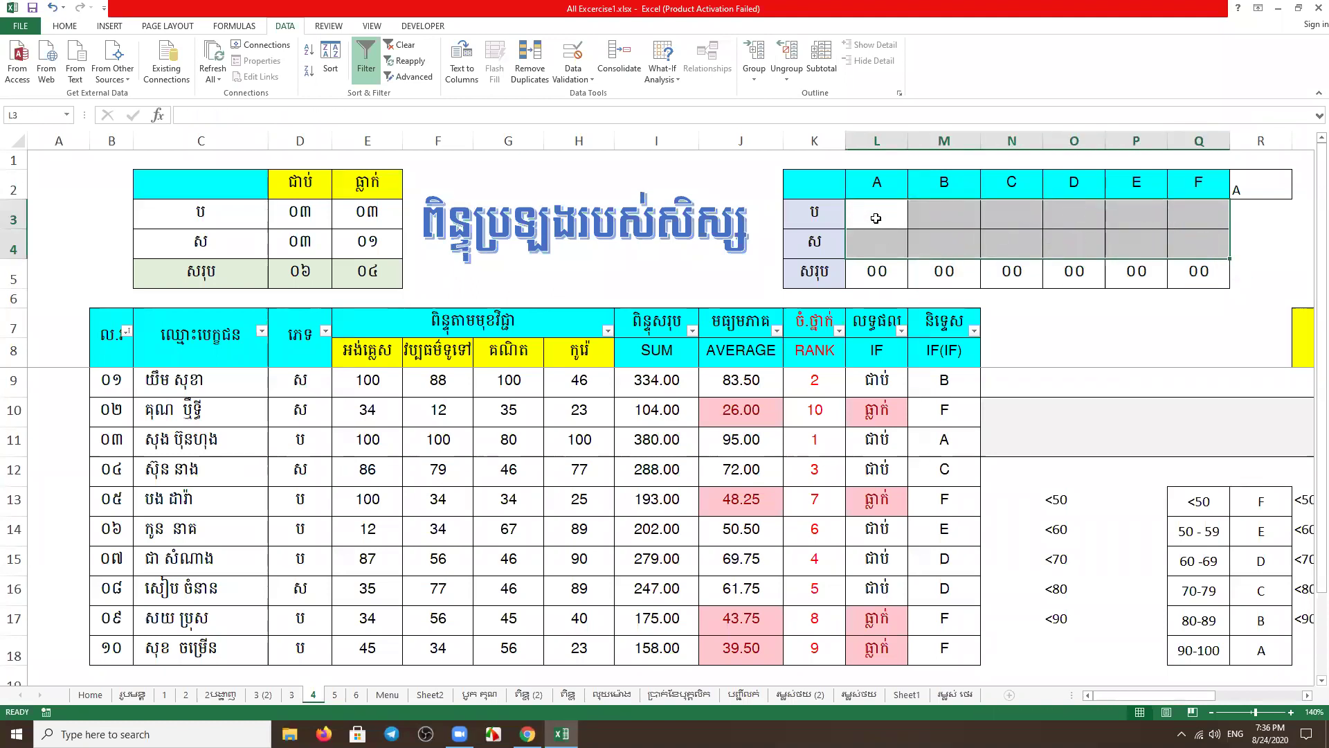
left_click(875, 216)
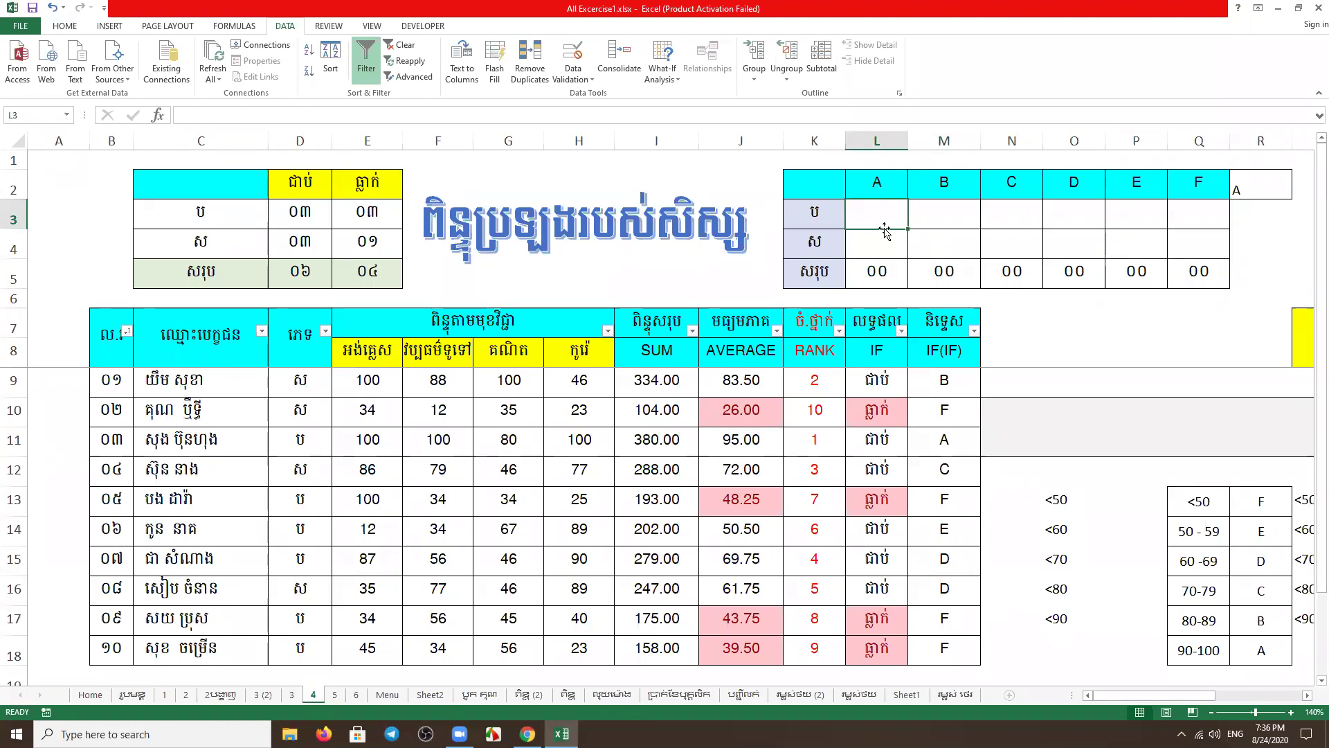
Start a COUNTIFS in L3 with the absolute gender range $D$9:$D$18
type("=")
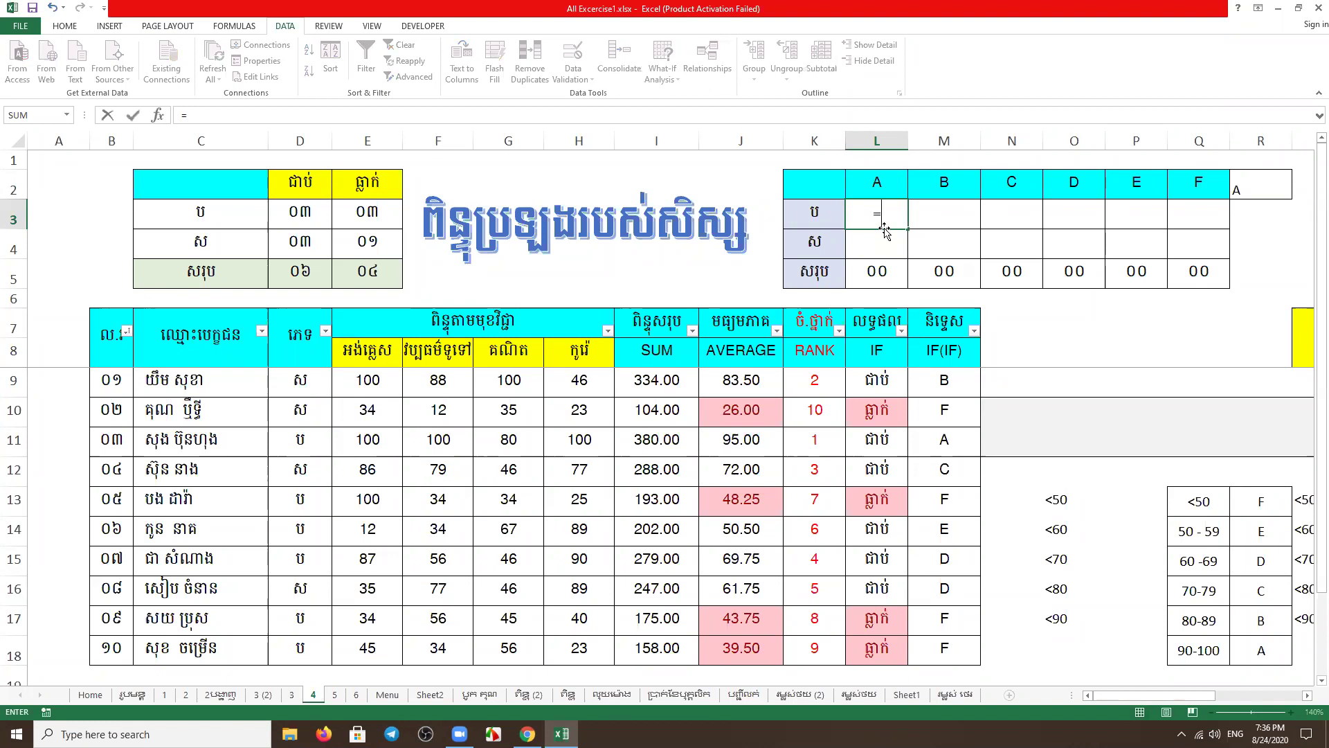
type("countif")
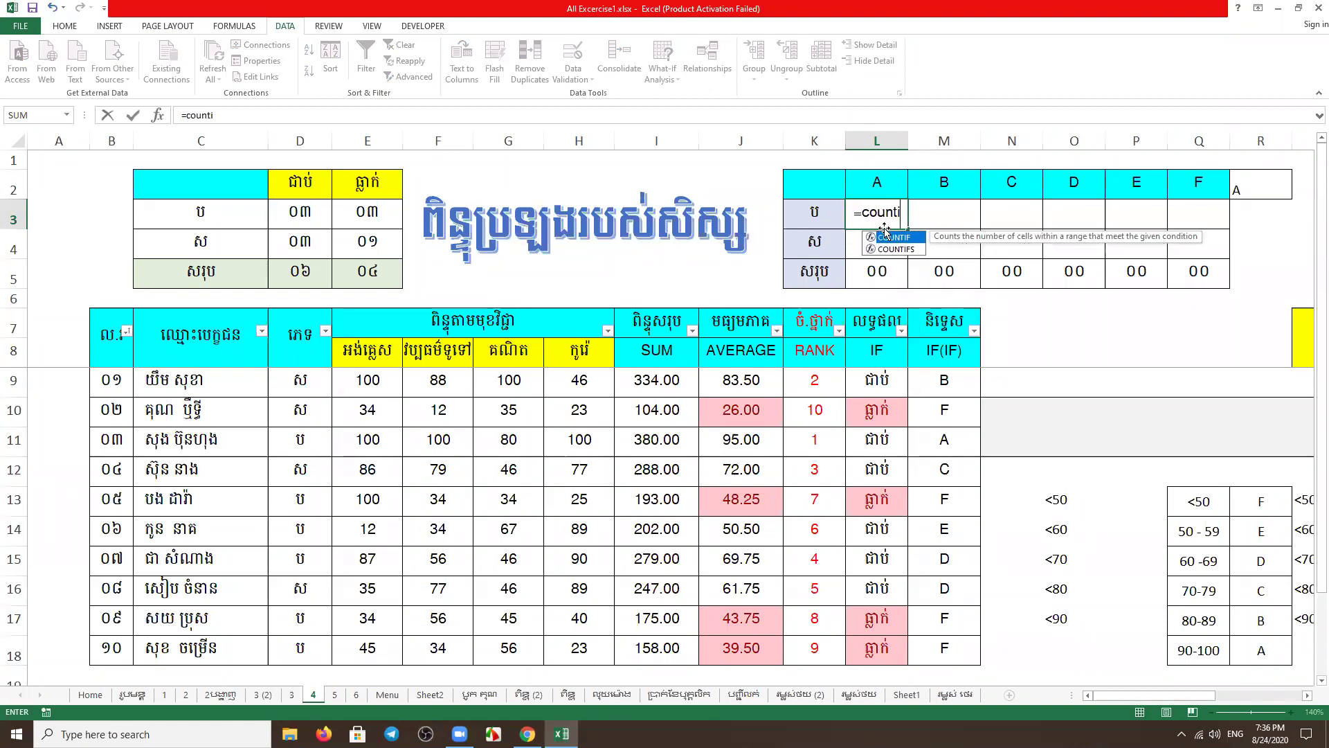
key("Down")
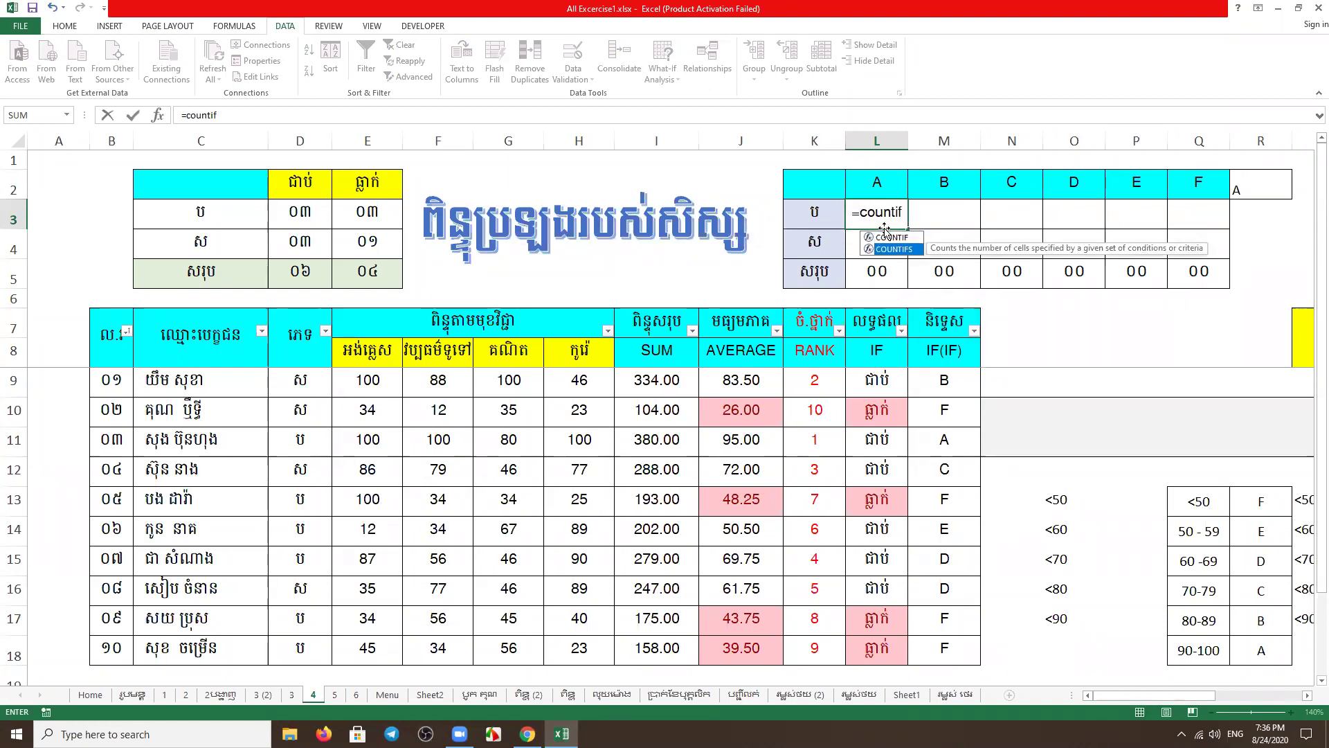
key("Tab")
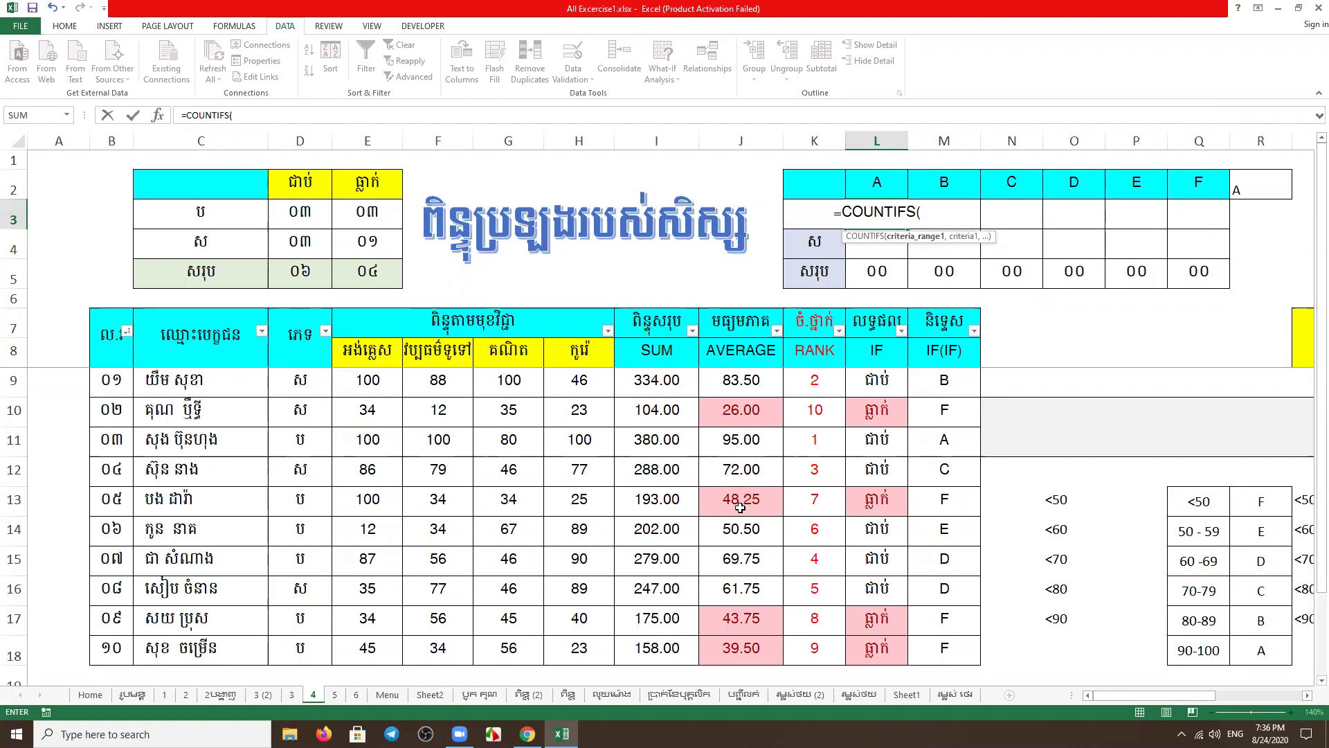
left_click(442, 118)
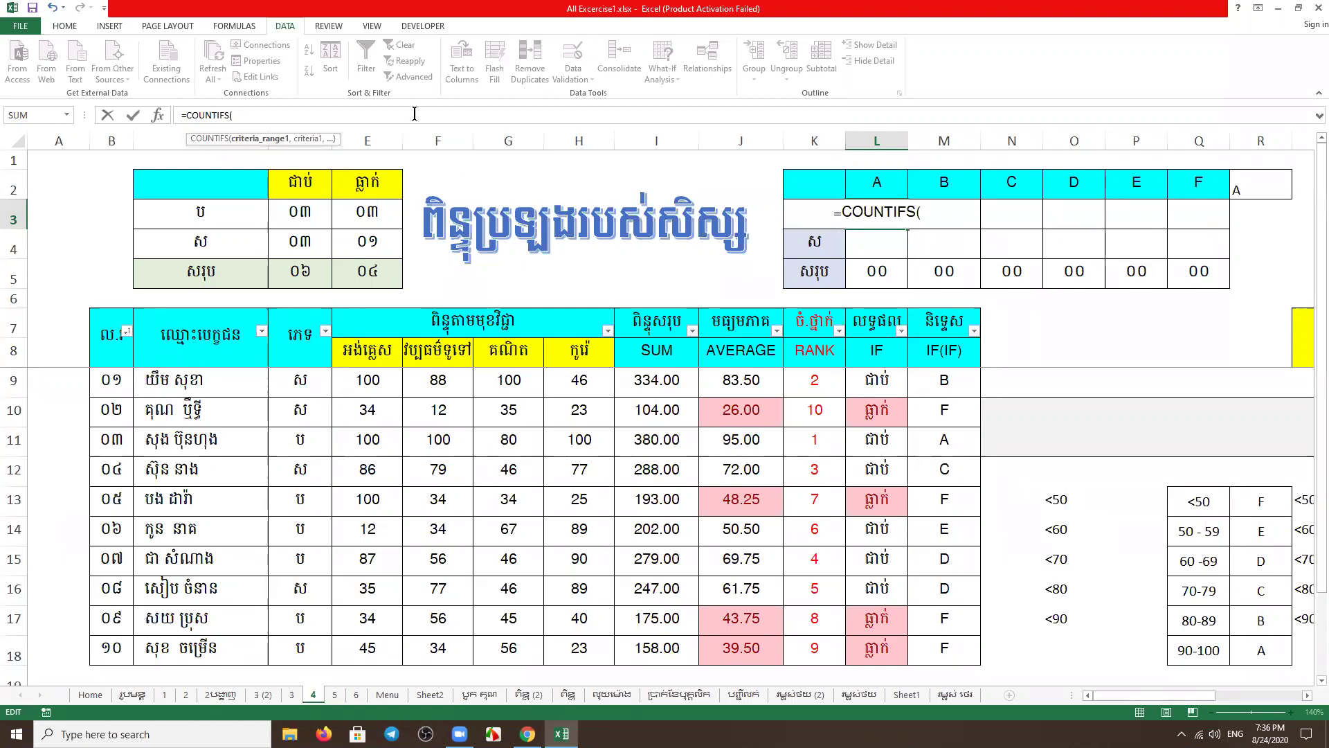
left_click(936, 209)
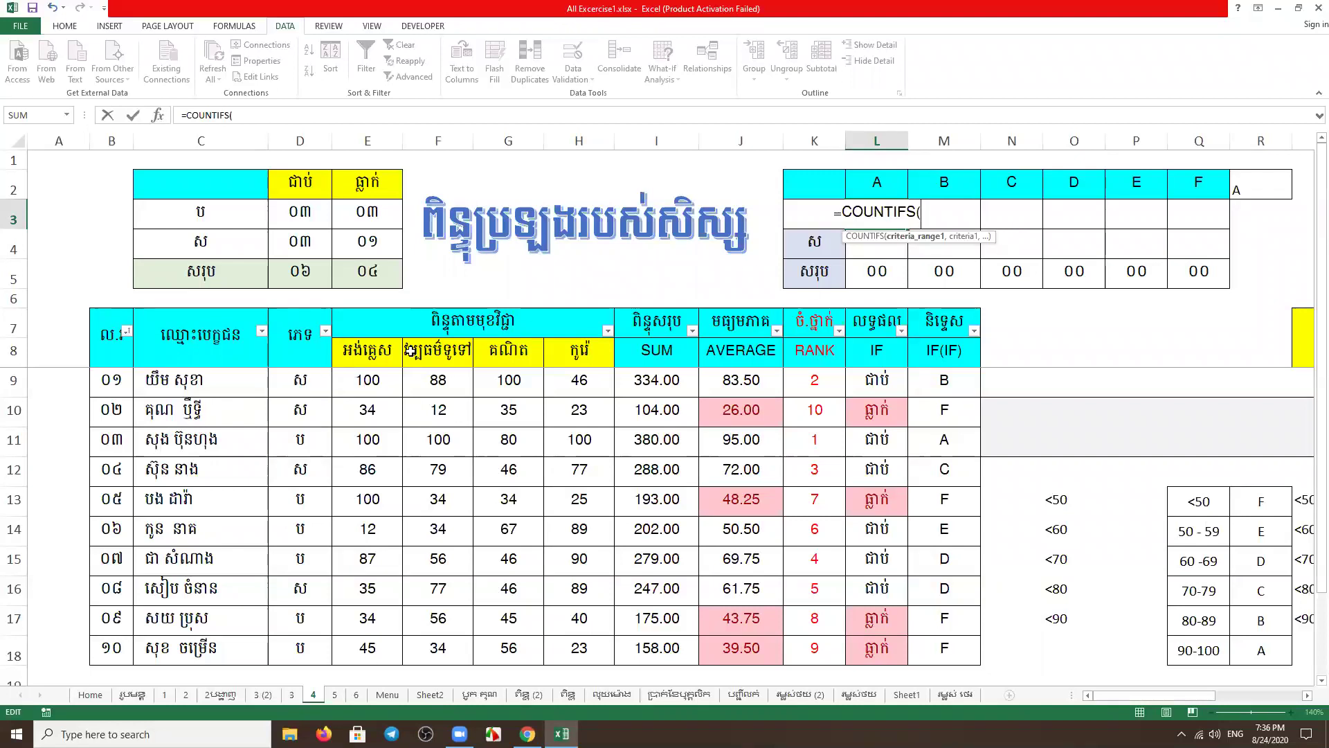
mouse_move(300, 379)
left_mouse_down()
mouse_move(317, 443)
mouse_move(312, 652)
left_mouse_up()
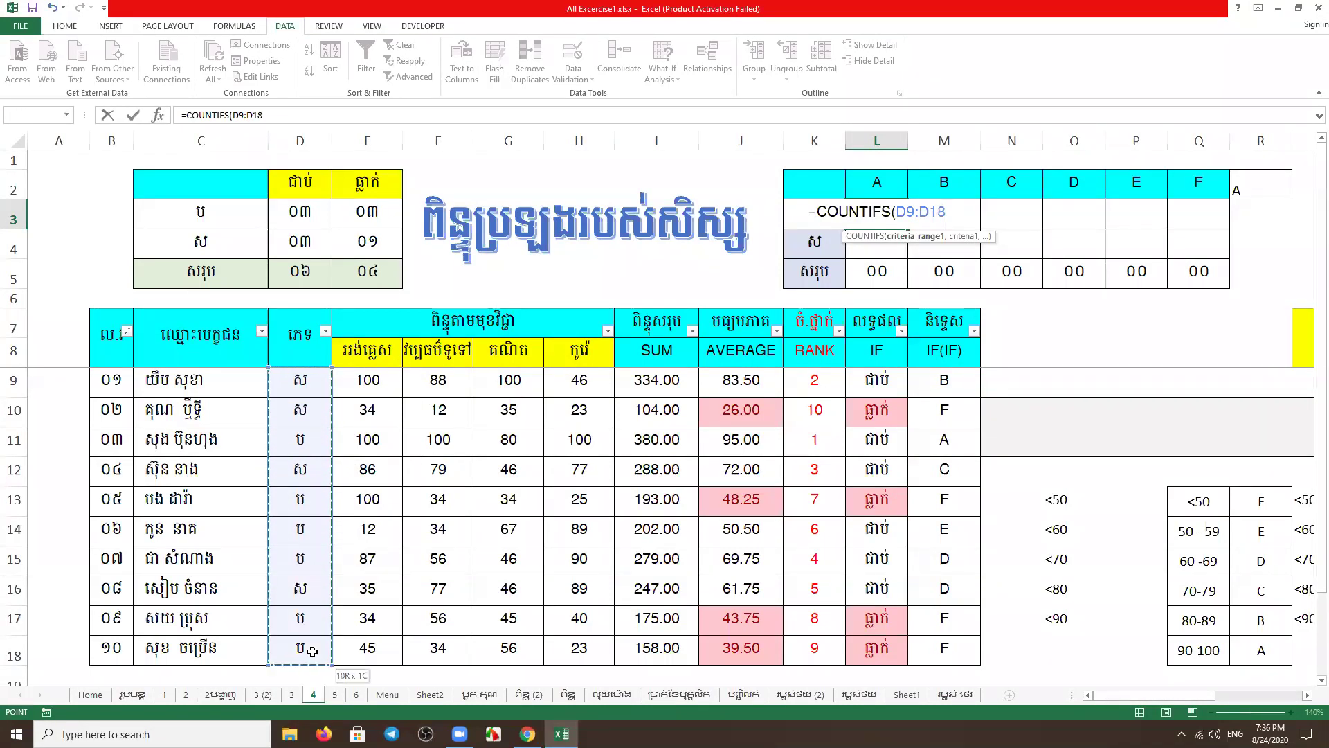
key("F4")
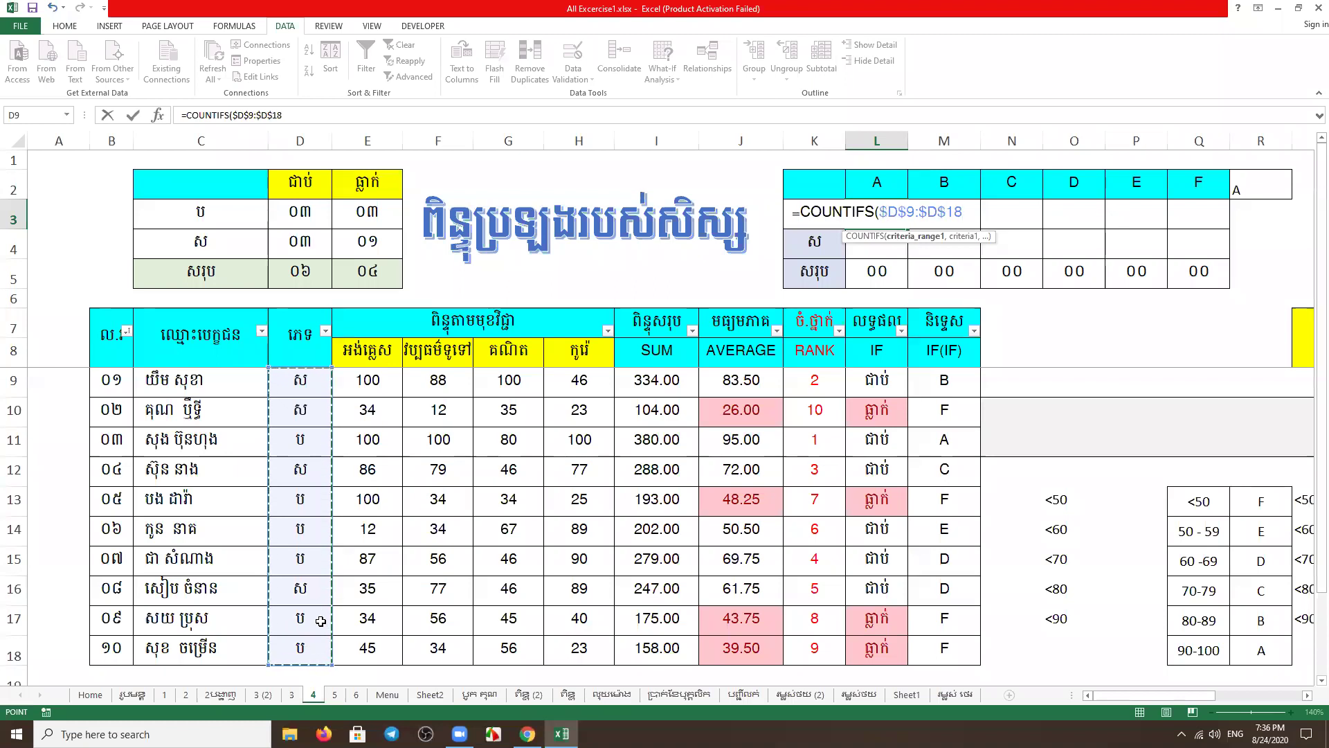
type(",")
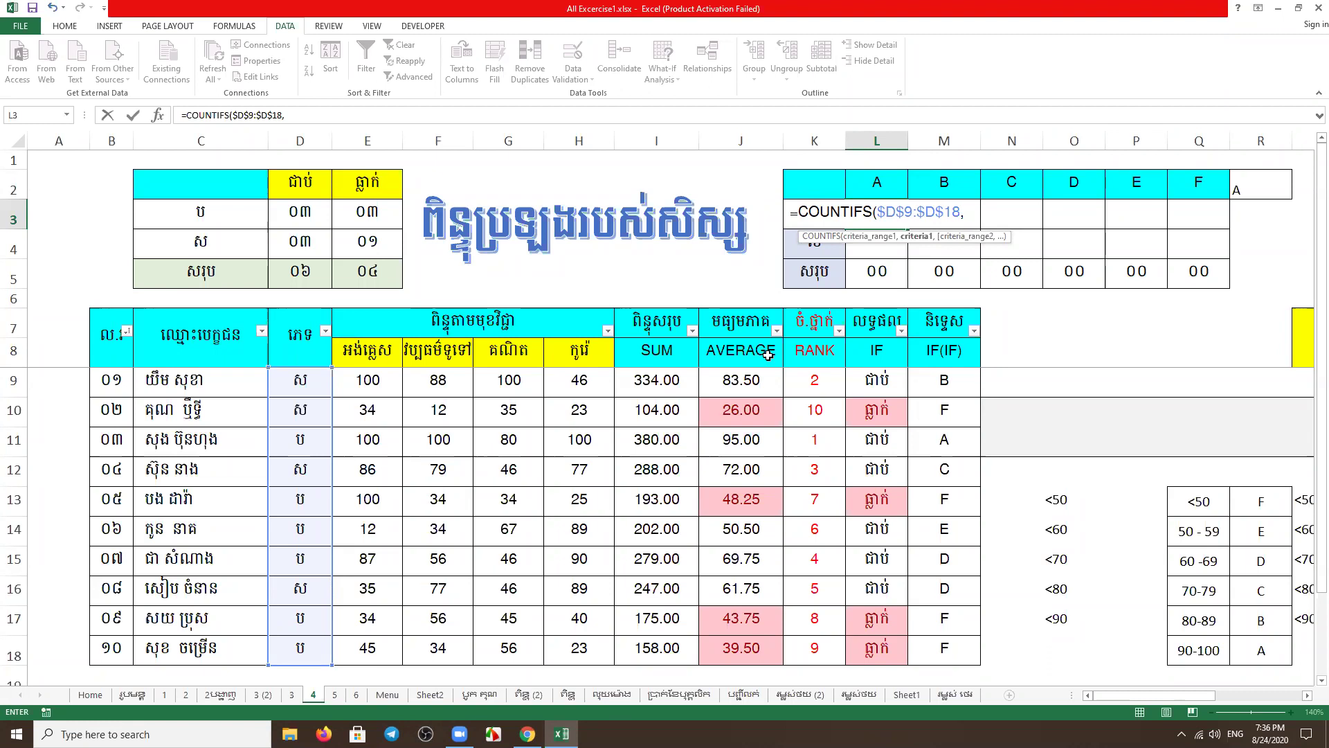
Enter the Khmer criterion "ប", correcting typos, and add a comma for the next pair
type("\"\"")
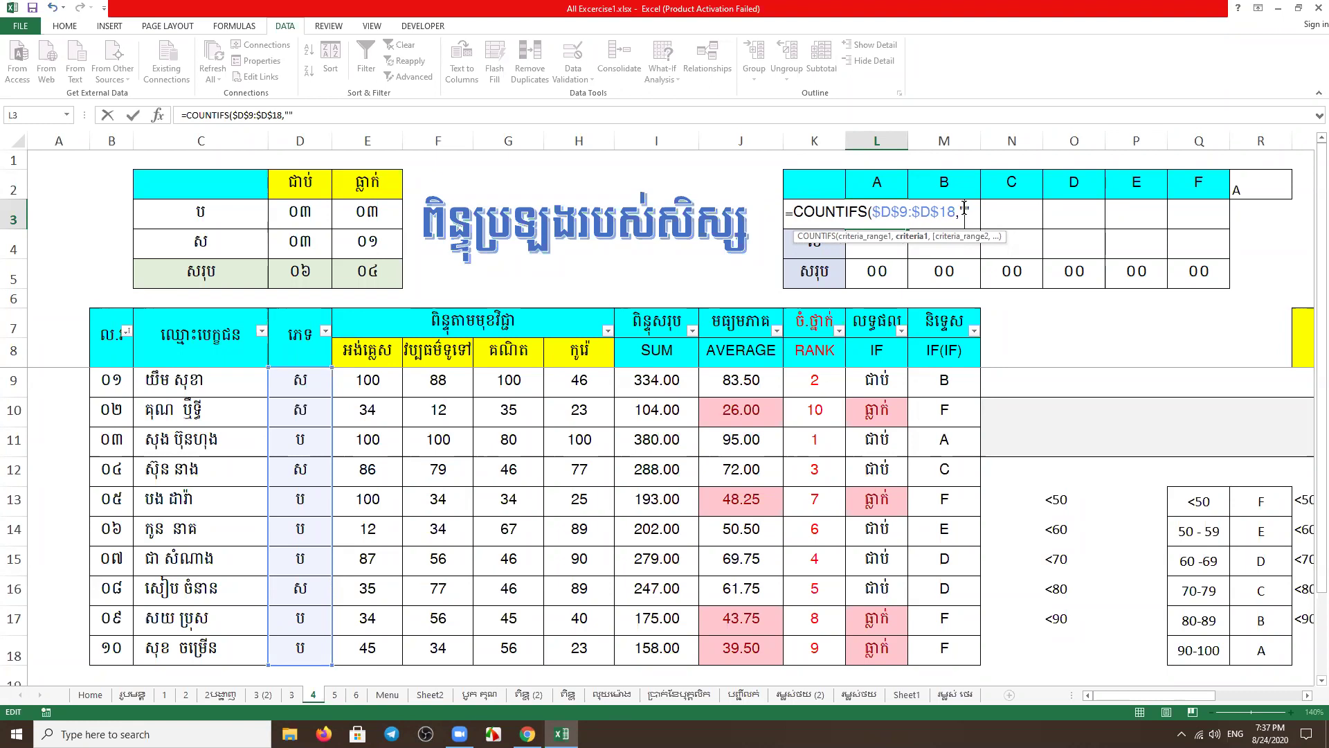
type("B")
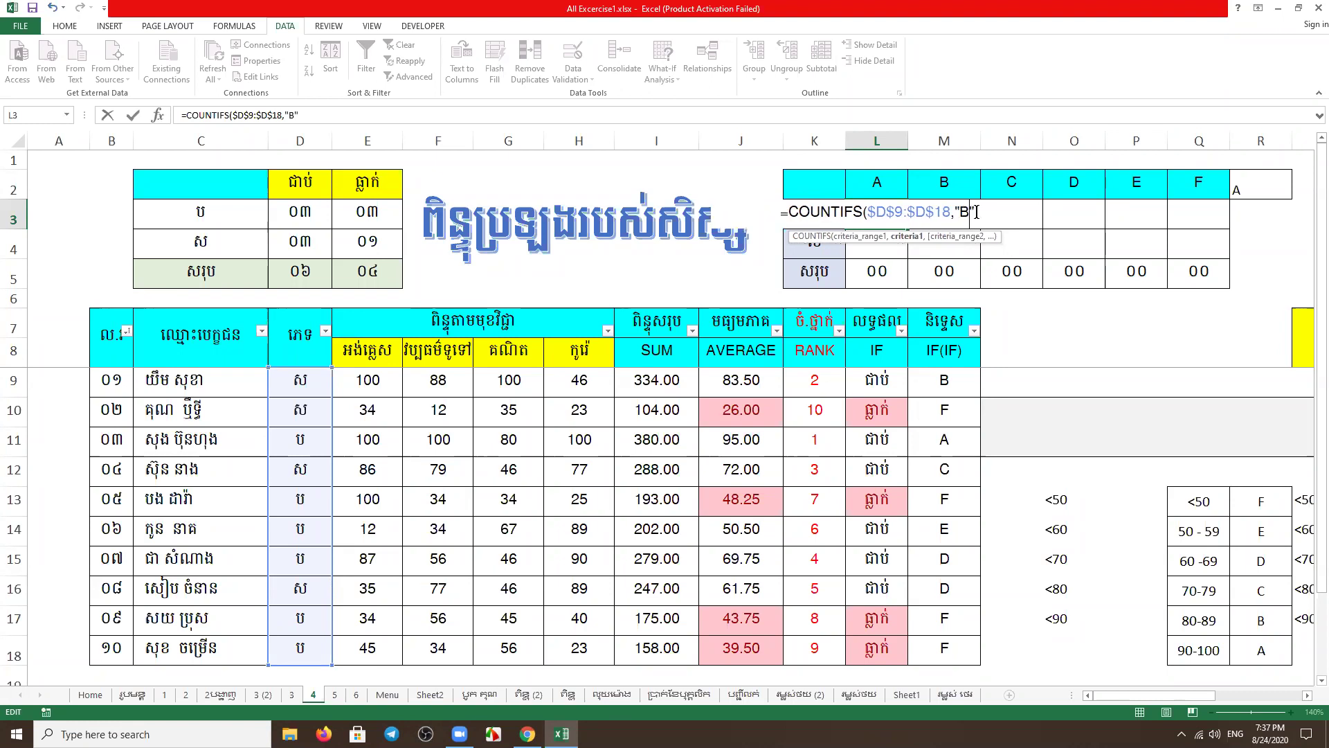
key("BackSpace")
type("ព")
key("BackSpace")
type("ប")
left_click(819, 215)
left_click_drag(978, 208, 956, 218)
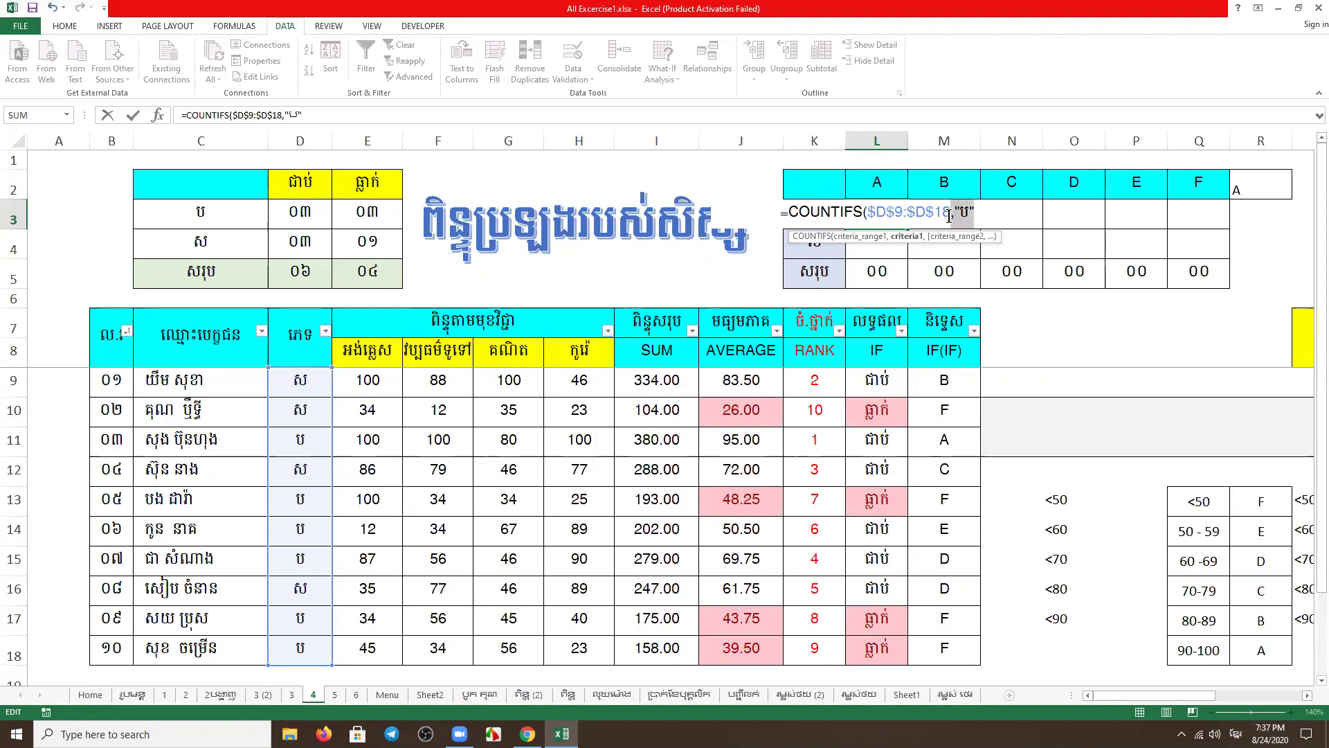
type("\"")
type("ុំ")
key("BackSpace")
key("BackSpace")
type(",")
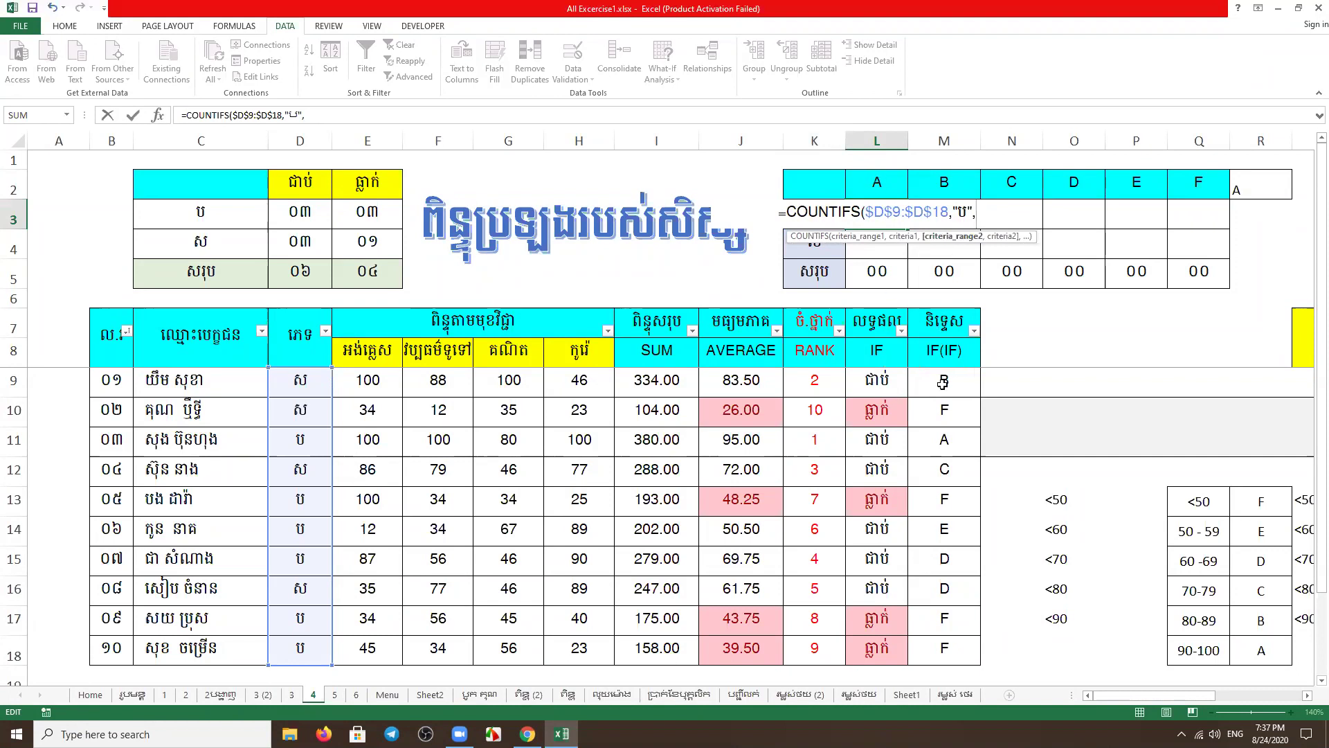
Complete L3's COUNTIFS with $M$9:$M$18 and criterion L2, giving ០១ grade-A ប students
left_click_drag(947, 378, 947, 650)
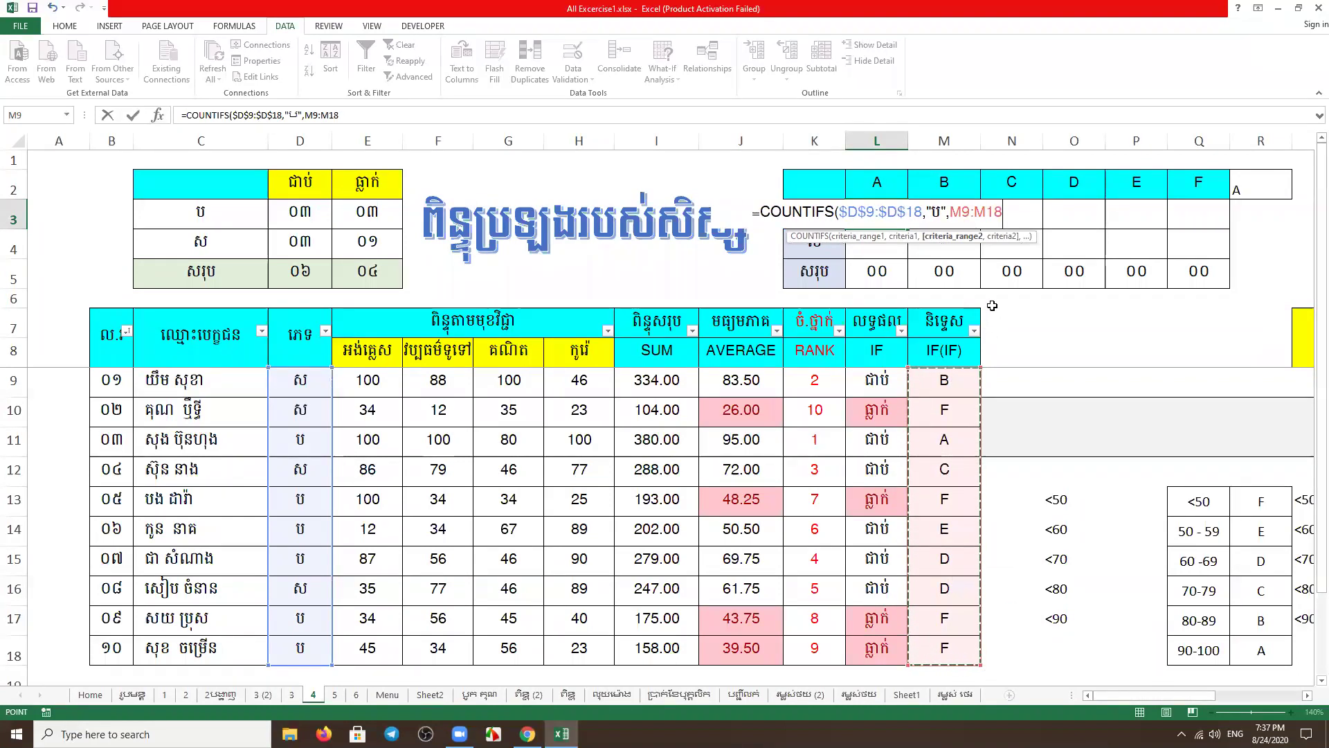
key("F4")
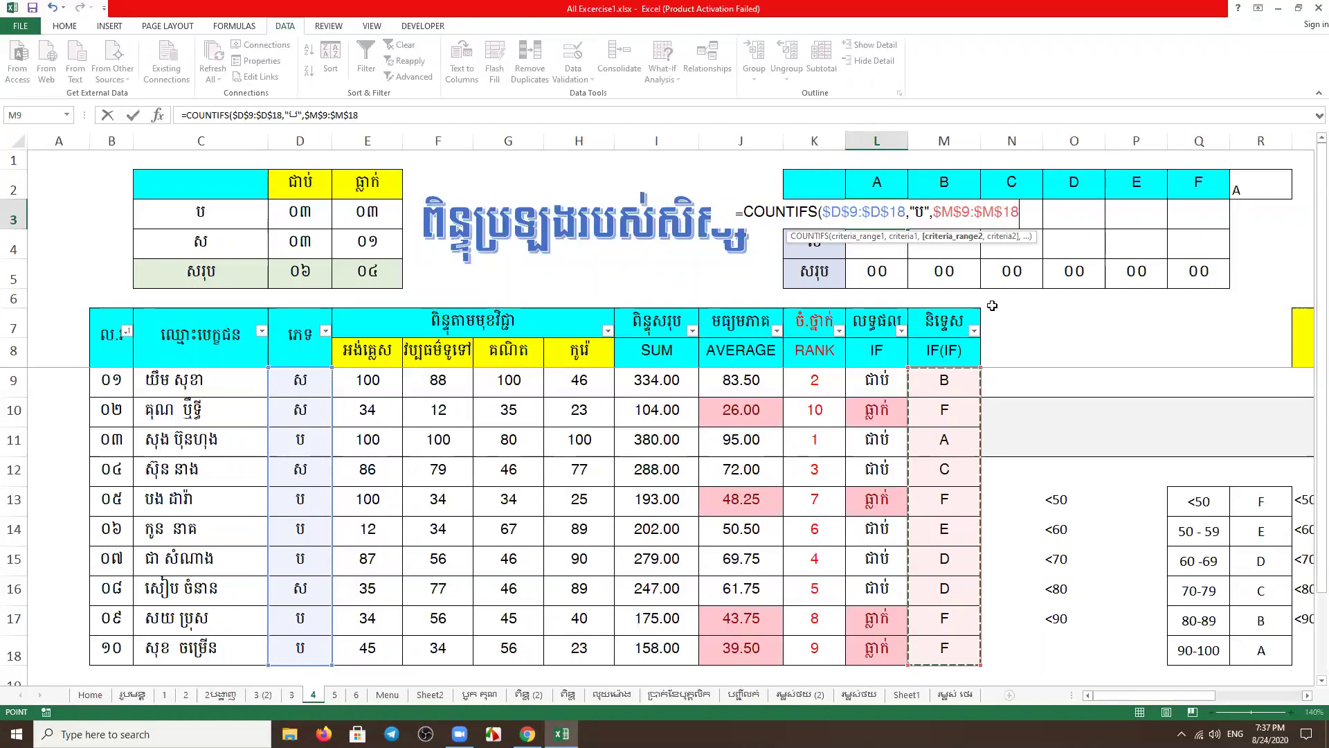
type(",")
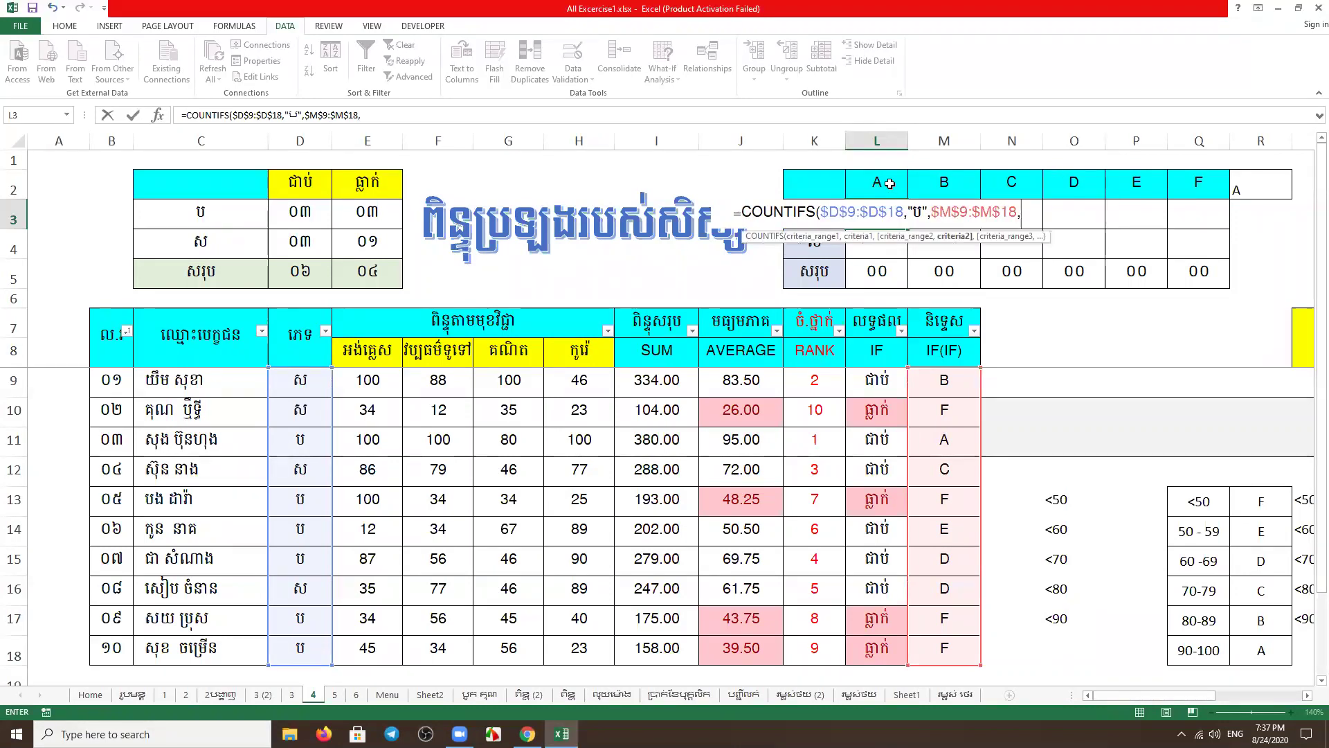
left_click(890, 183)
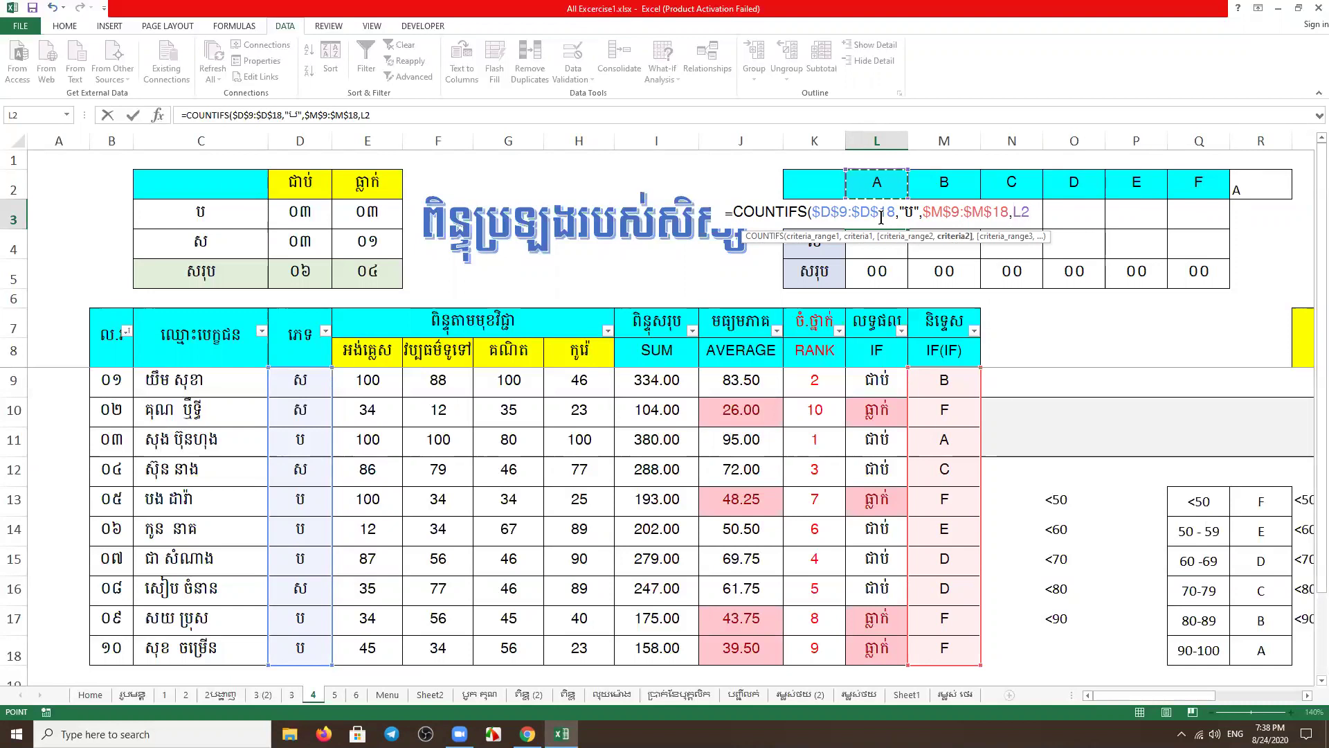
key("ctrl+Return")
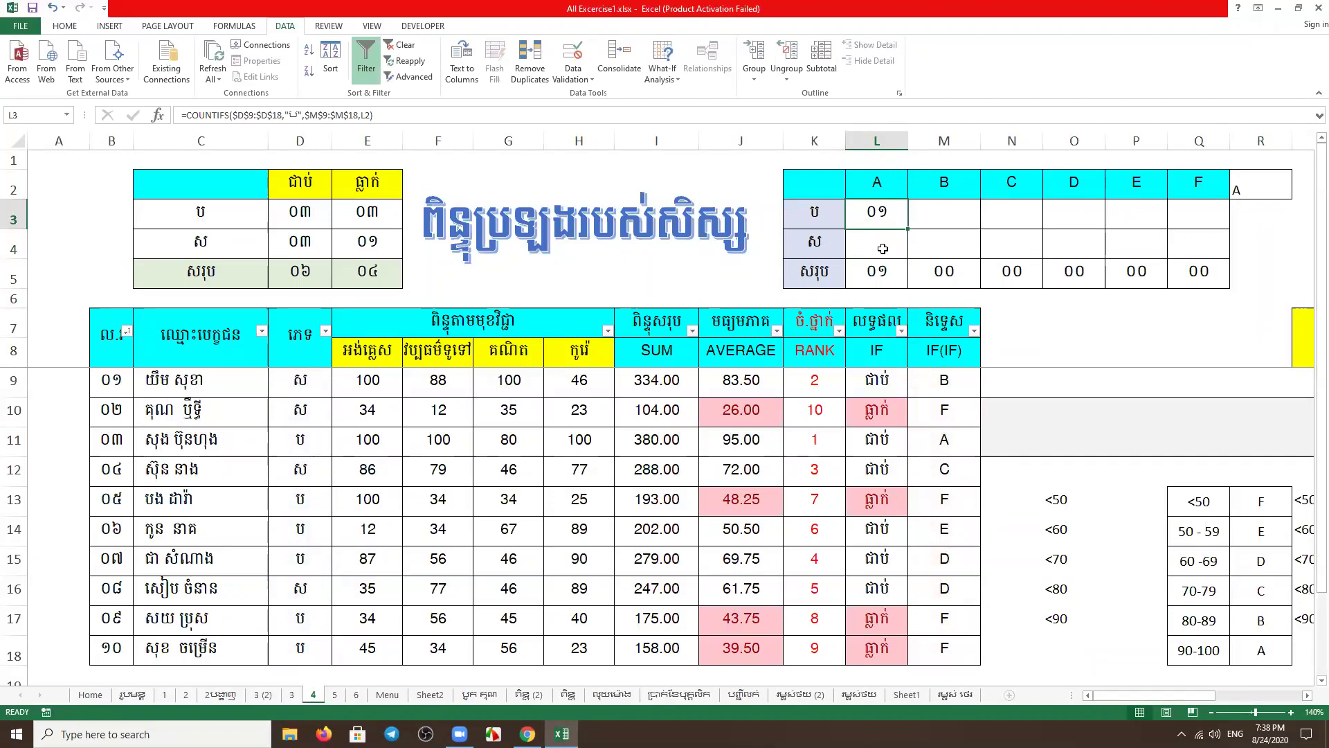
left_click(883, 247)
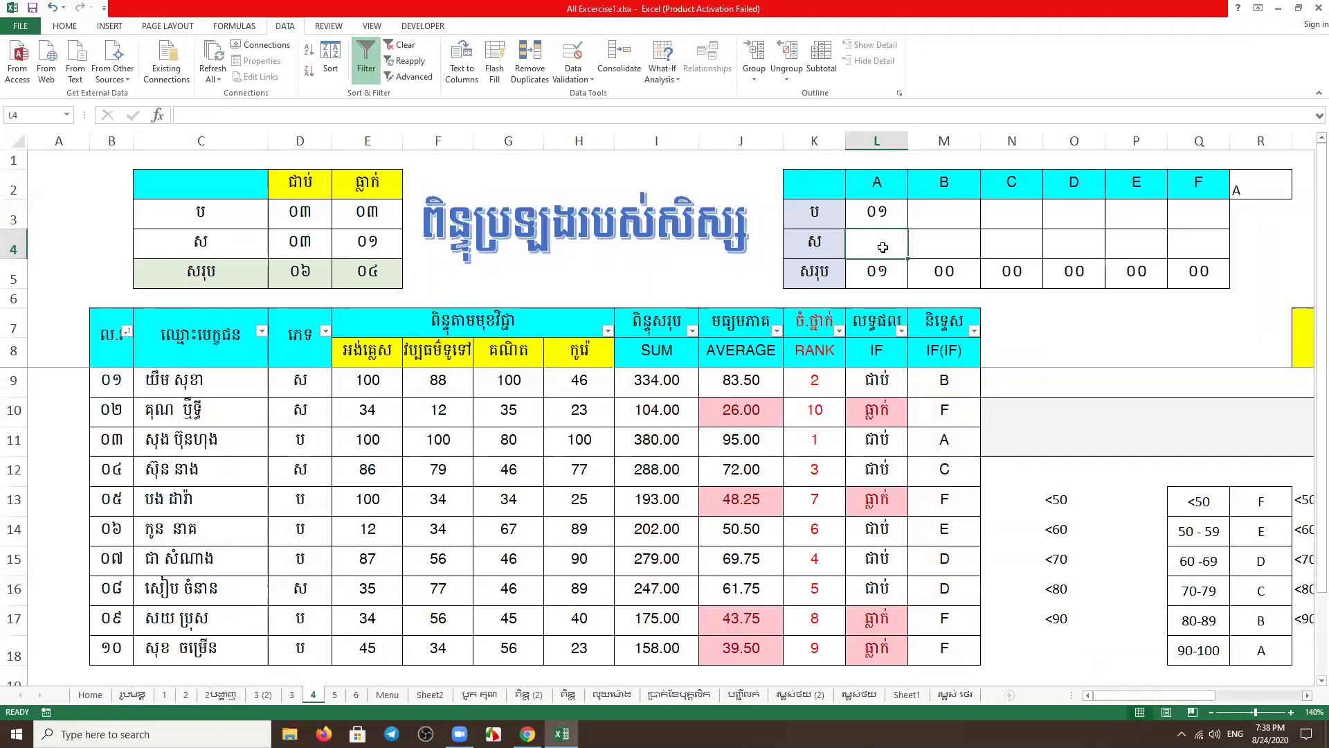
Copy L3's COUNTIFS into L4 with criterion ស, then fill both rows across grades A to D
left_click(888, 219)
key("F2")
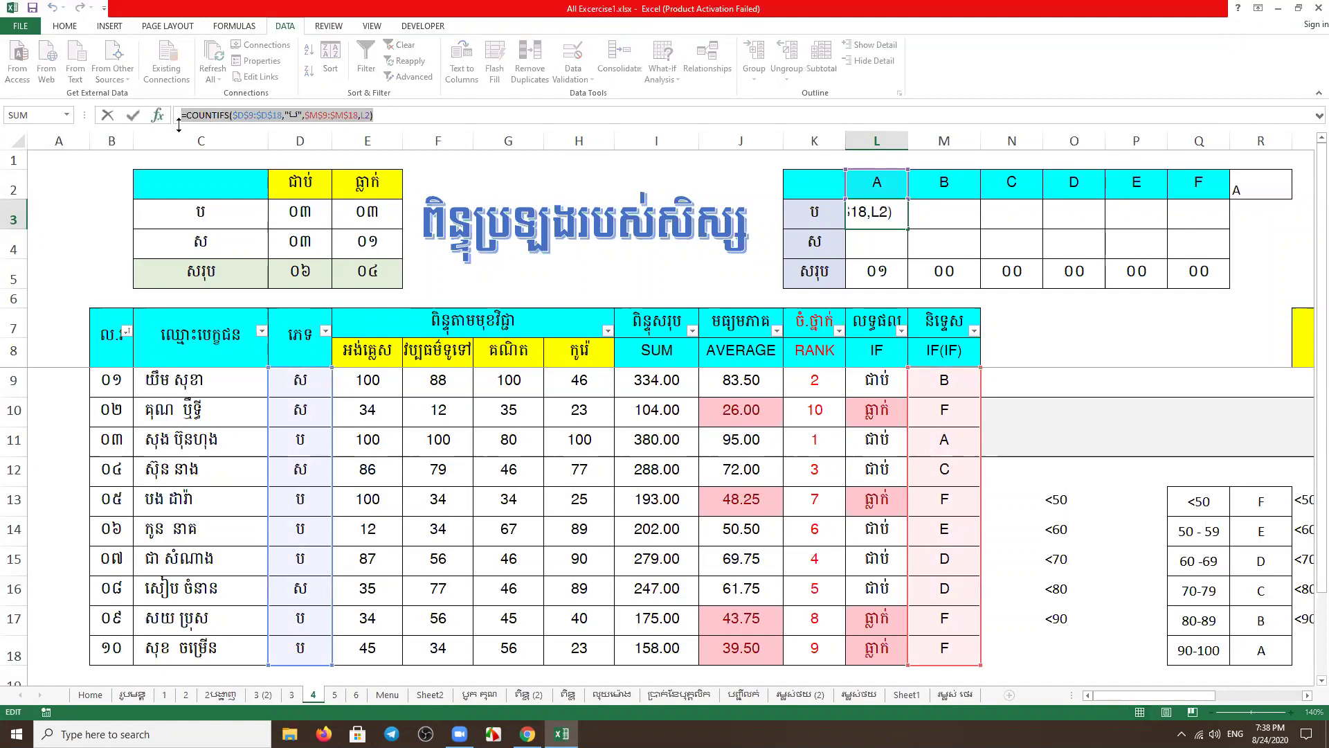
left_click(132, 115)
left_click(895, 240)
type("=COUNTIFS($D$9:$D$18,\"ប\",$M$9:$M$18,L2)")
double_click(886, 245)
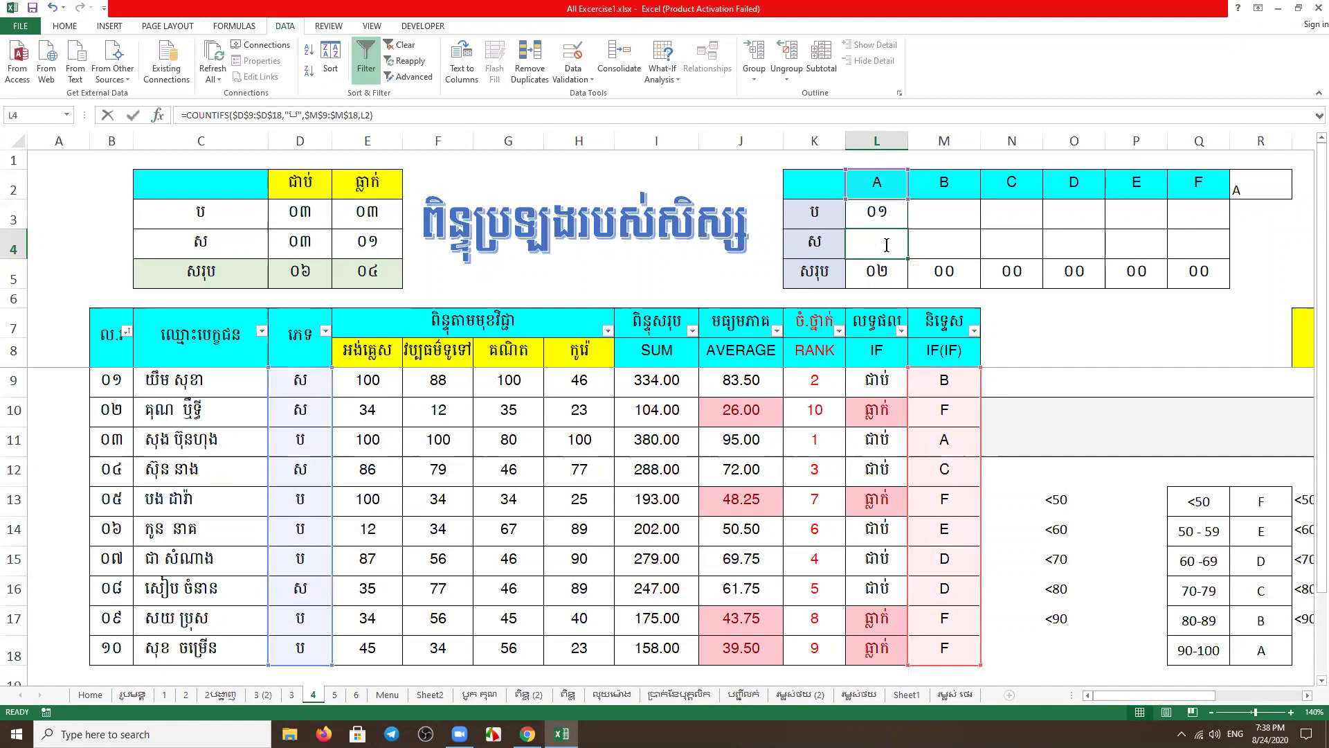
left_click(911, 246)
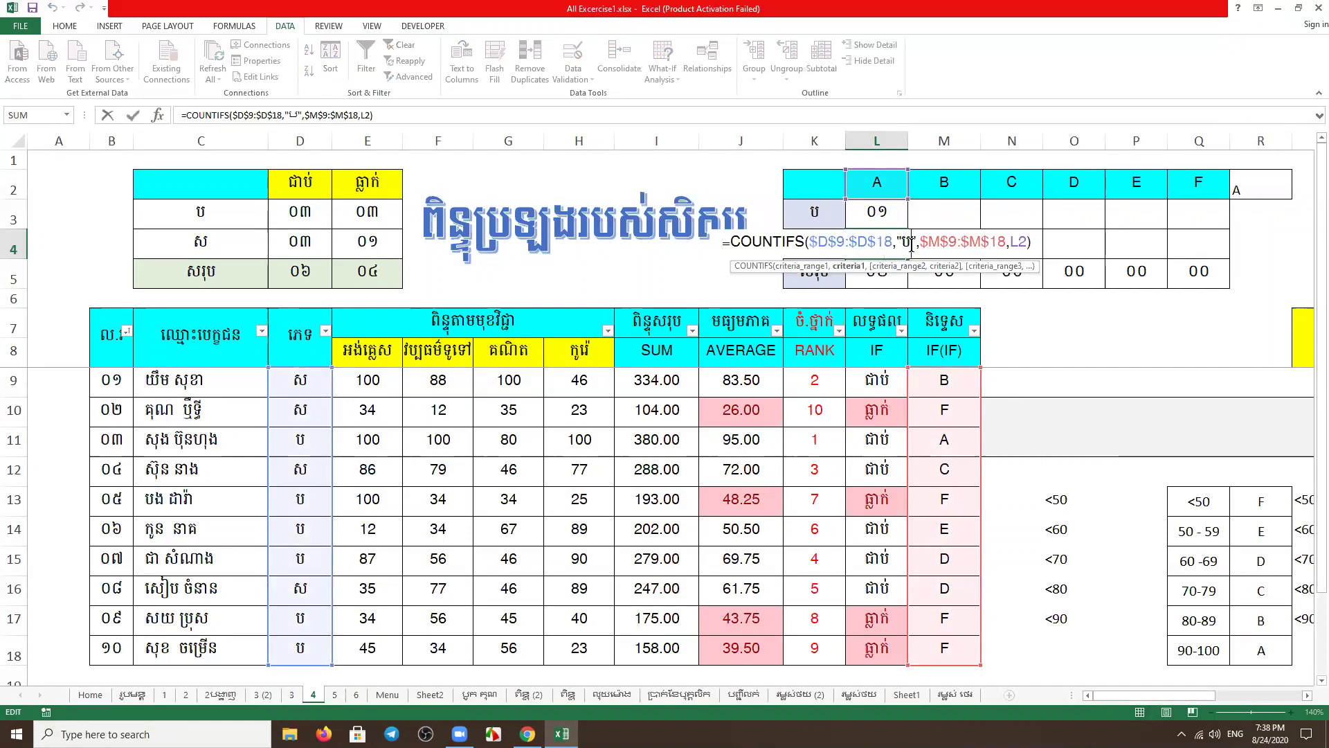
key("BackSpace")
key("alt+shift")
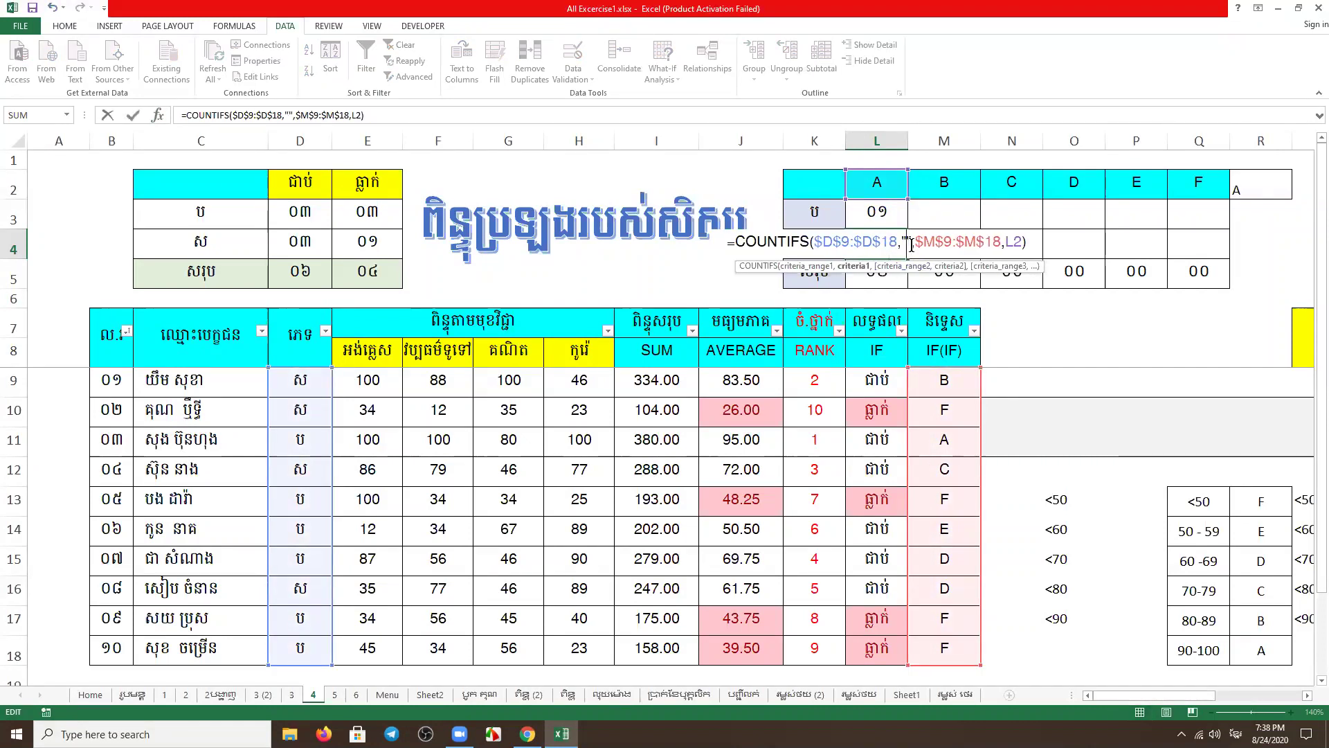
type("ស")
key("Return")
mouse_move(891, 213)
left_mouse_down()
mouse_move(890, 240)
mouse_move(1154, 278)
left_mouse_up()
mouse_move(1074, 212)
left_mouse_down()
mouse_move(1074, 241)
mouse_move(1199, 261)
left_mouse_up()
Extend the ប and ស counts into grades E and F and check the L5:Q5 totals
left_click(1192, 330)
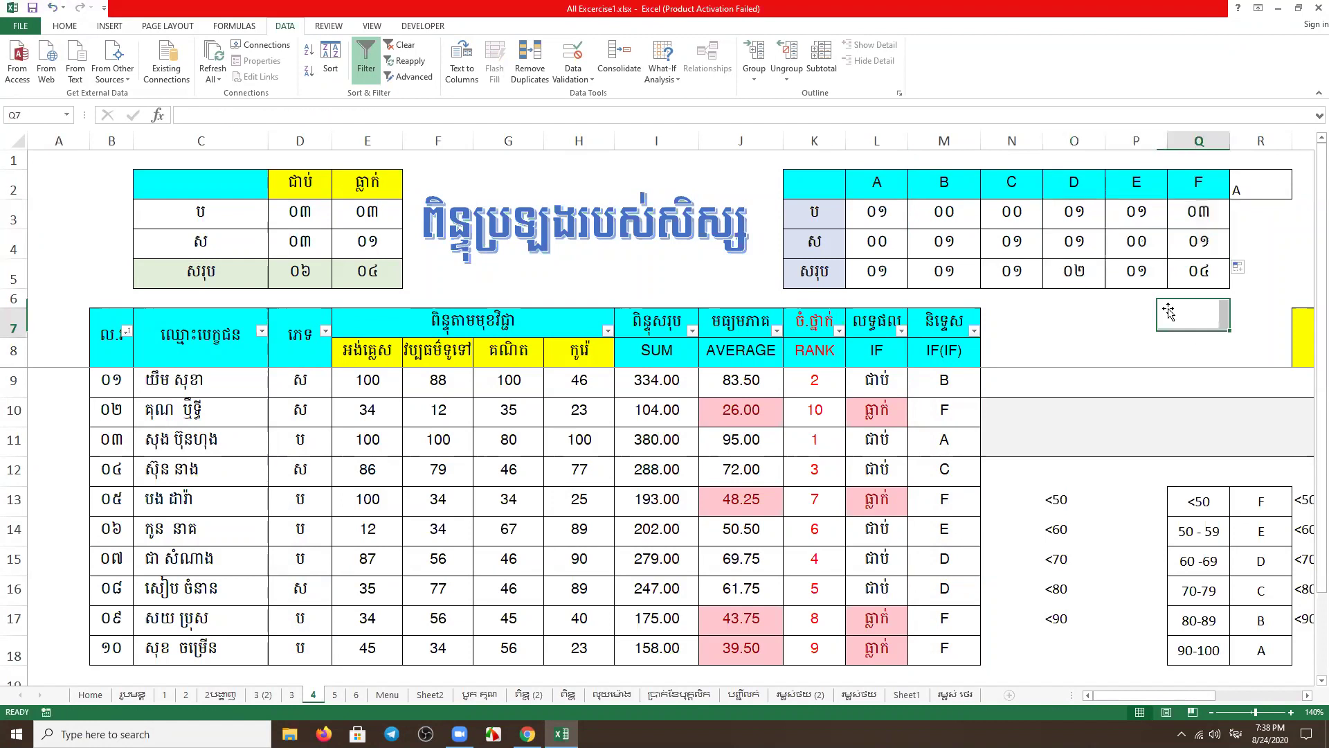
left_click(880, 274)
left_click(948, 277)
left_click(1012, 274)
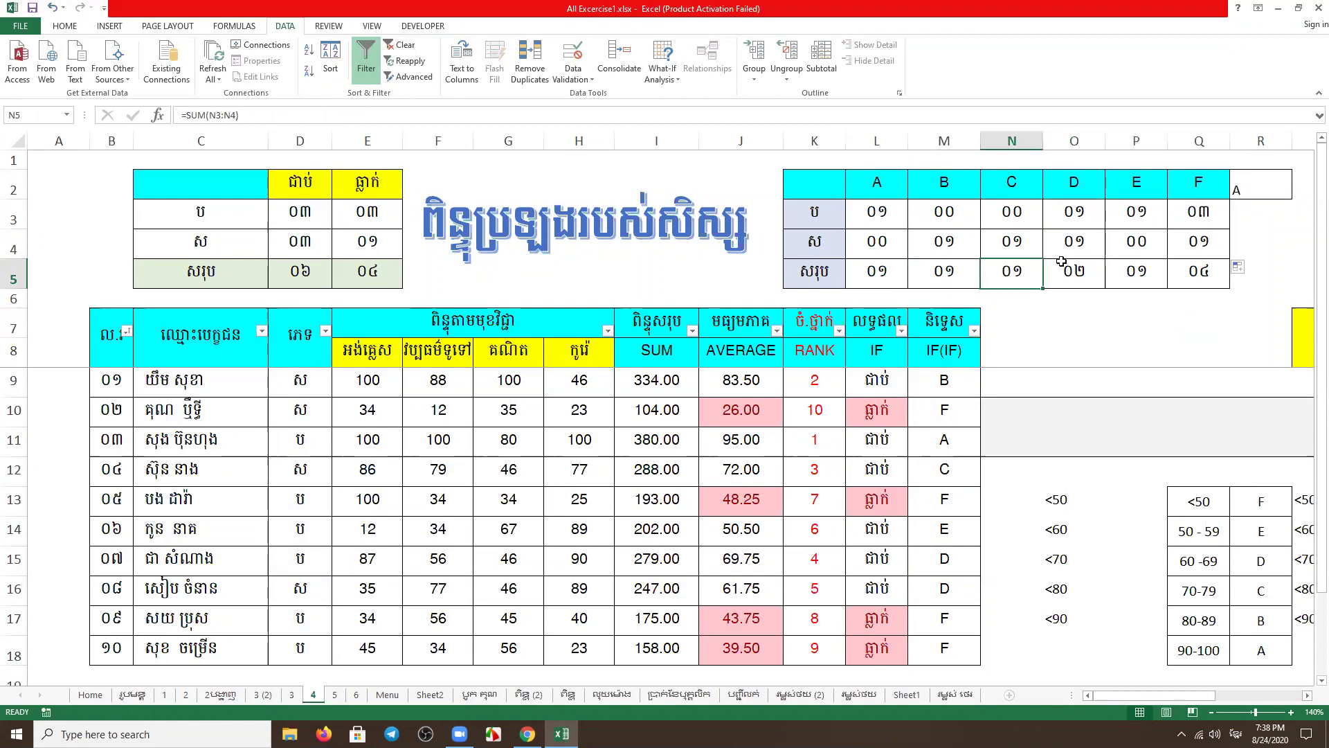
left_click(1079, 272)
left_click(1141, 281)
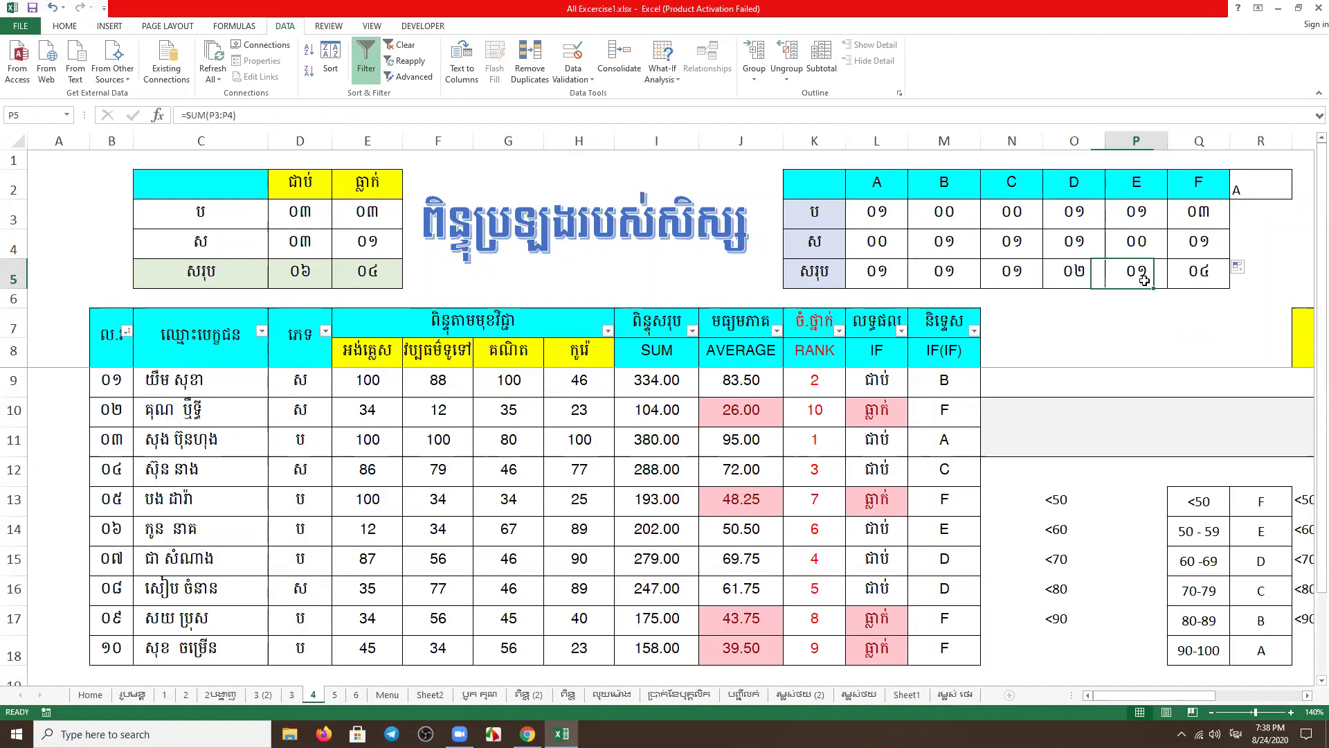
left_click(1213, 273)
left_click(1138, 336)
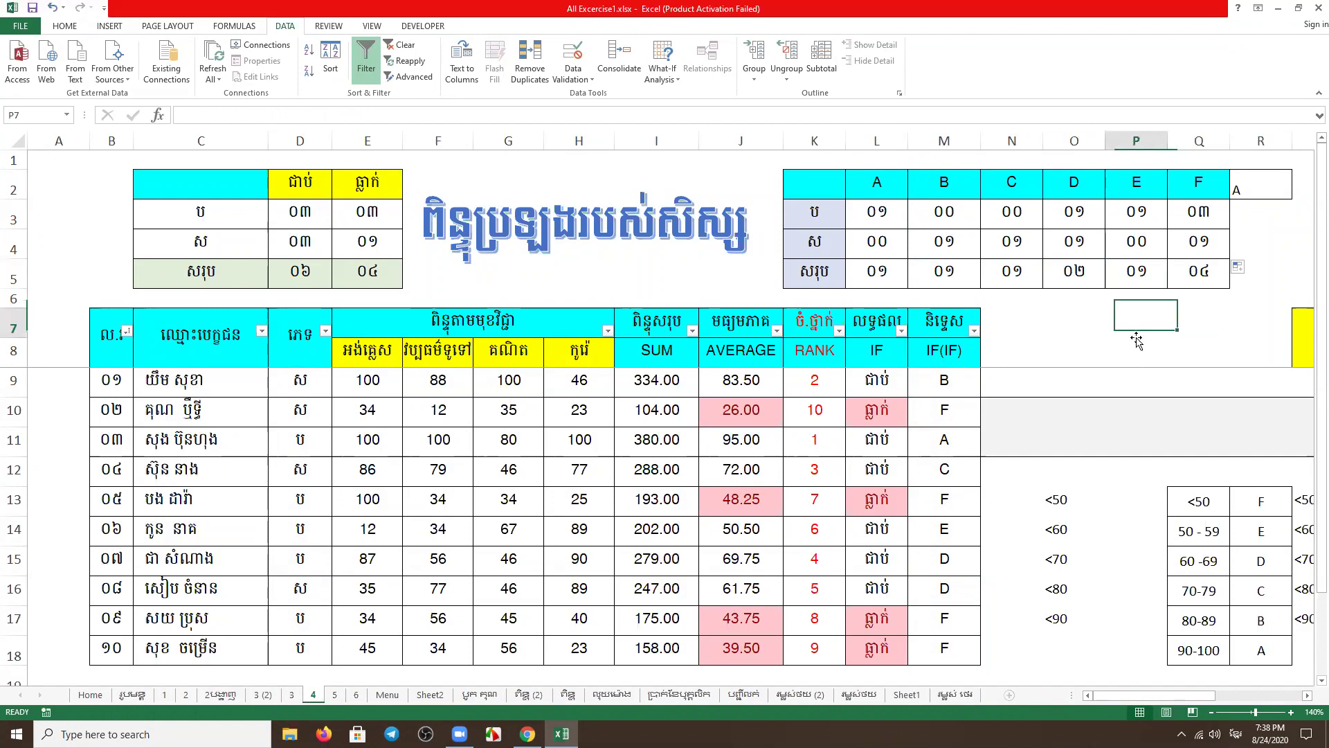
Recheck the SUM totals in L5:Q5, then select the D3 pass count
left_click(882, 276)
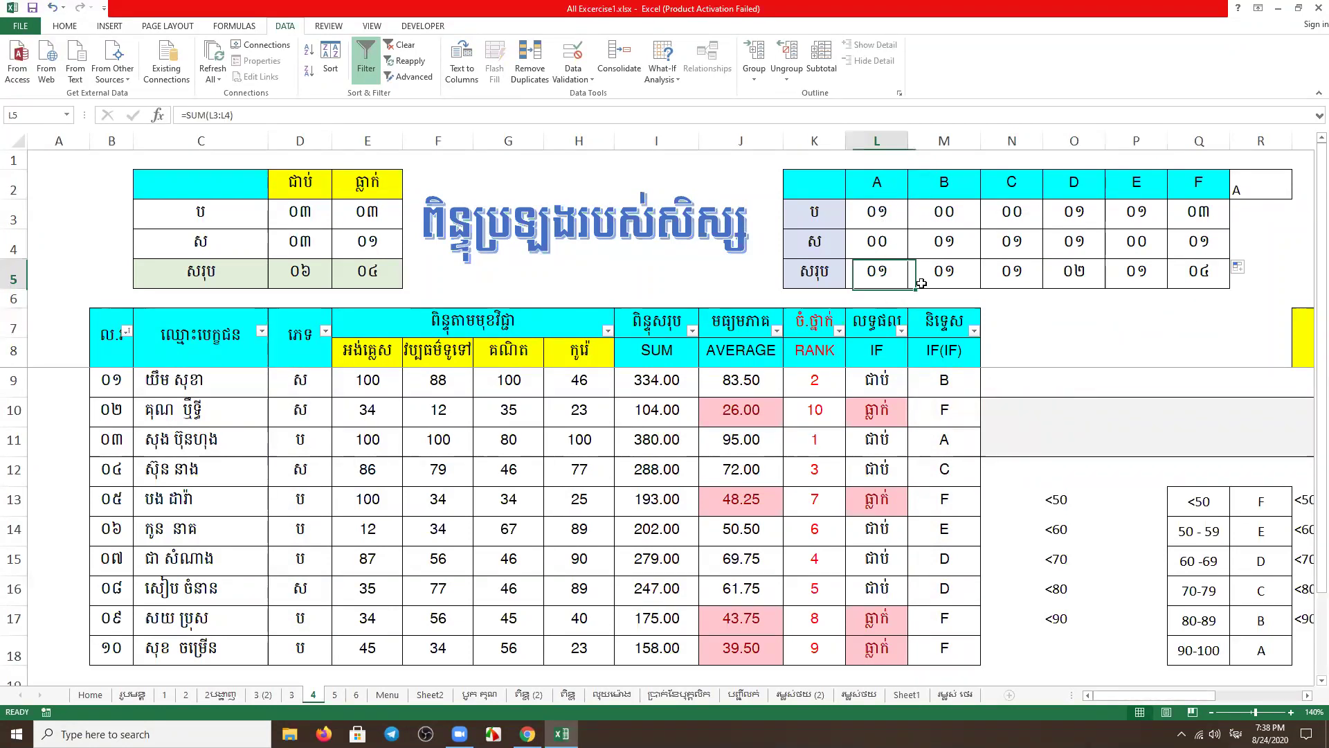
left_click(941, 280)
left_click(1033, 274)
left_click(1081, 272)
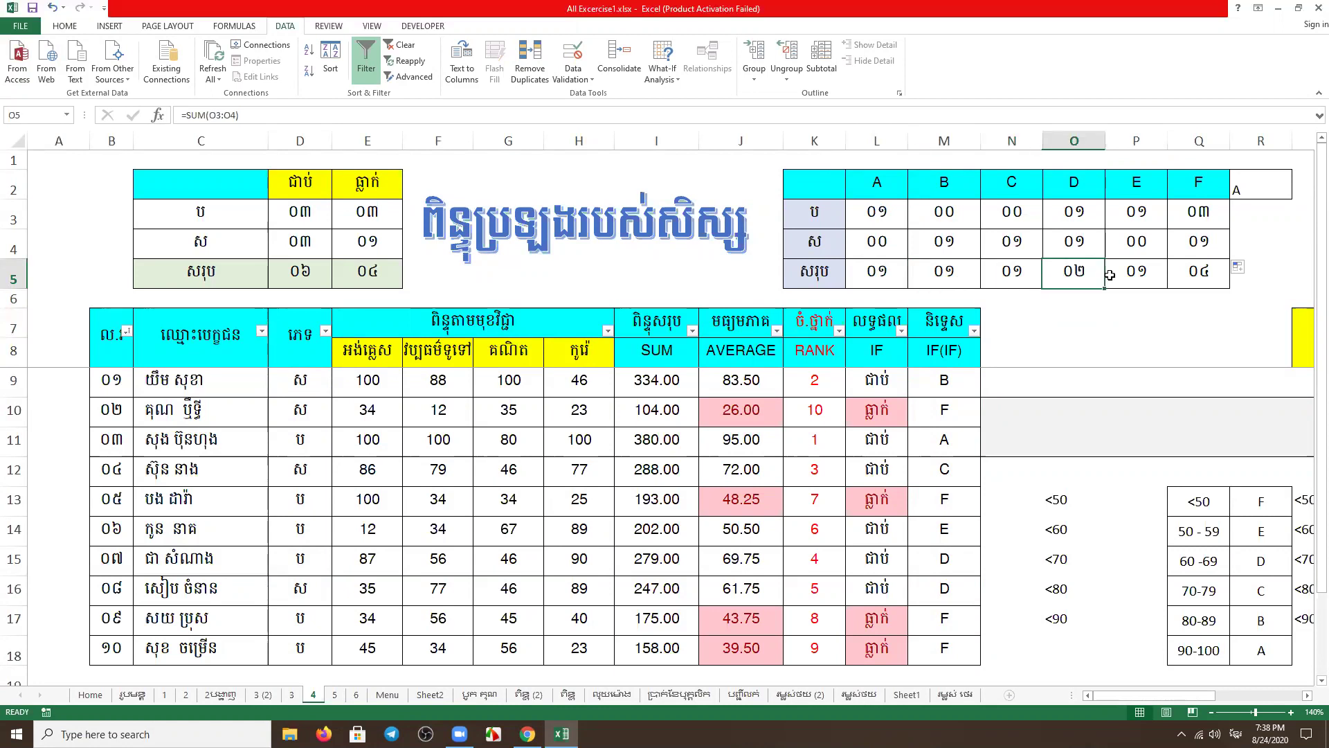
left_click(1135, 272)
left_click(1215, 272)
scroll(929, 389, "down", 2)
scroll(931, 449, "down", 1)
scroll(936, 565, "up", 3)
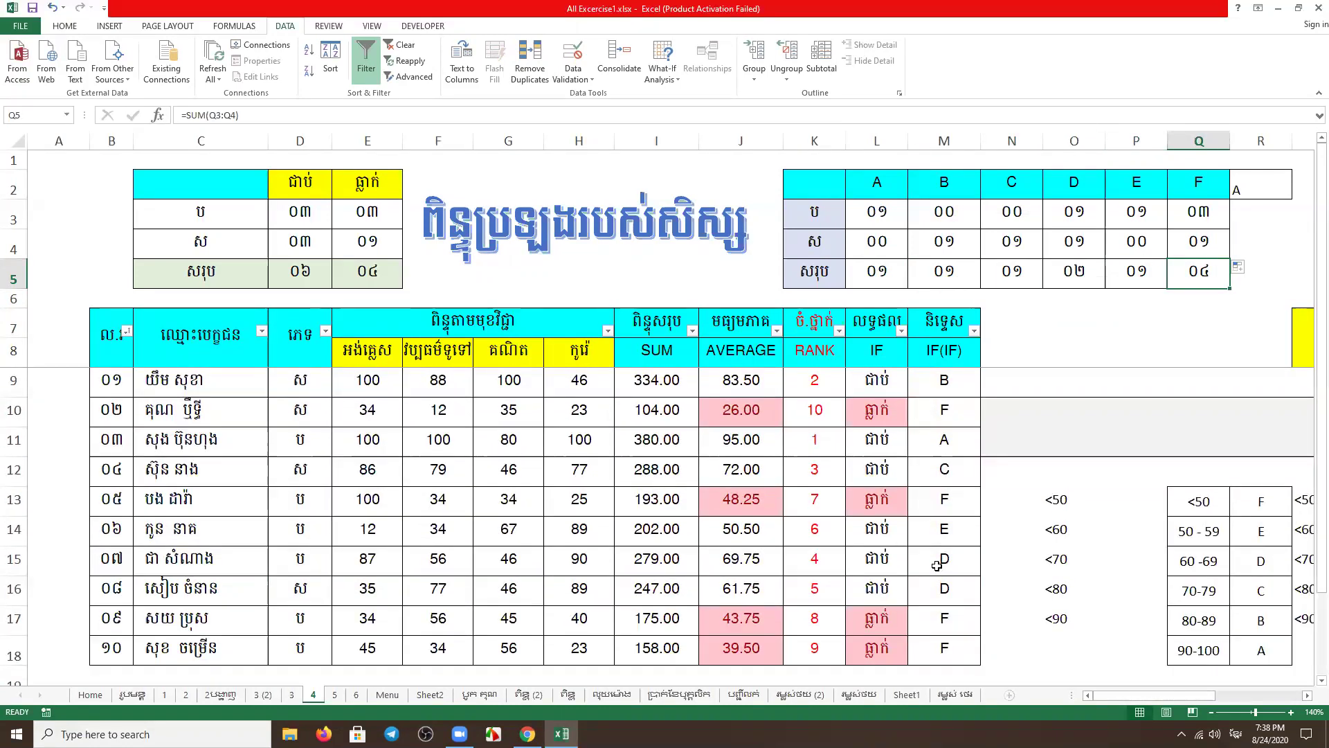
left_click(1127, 332)
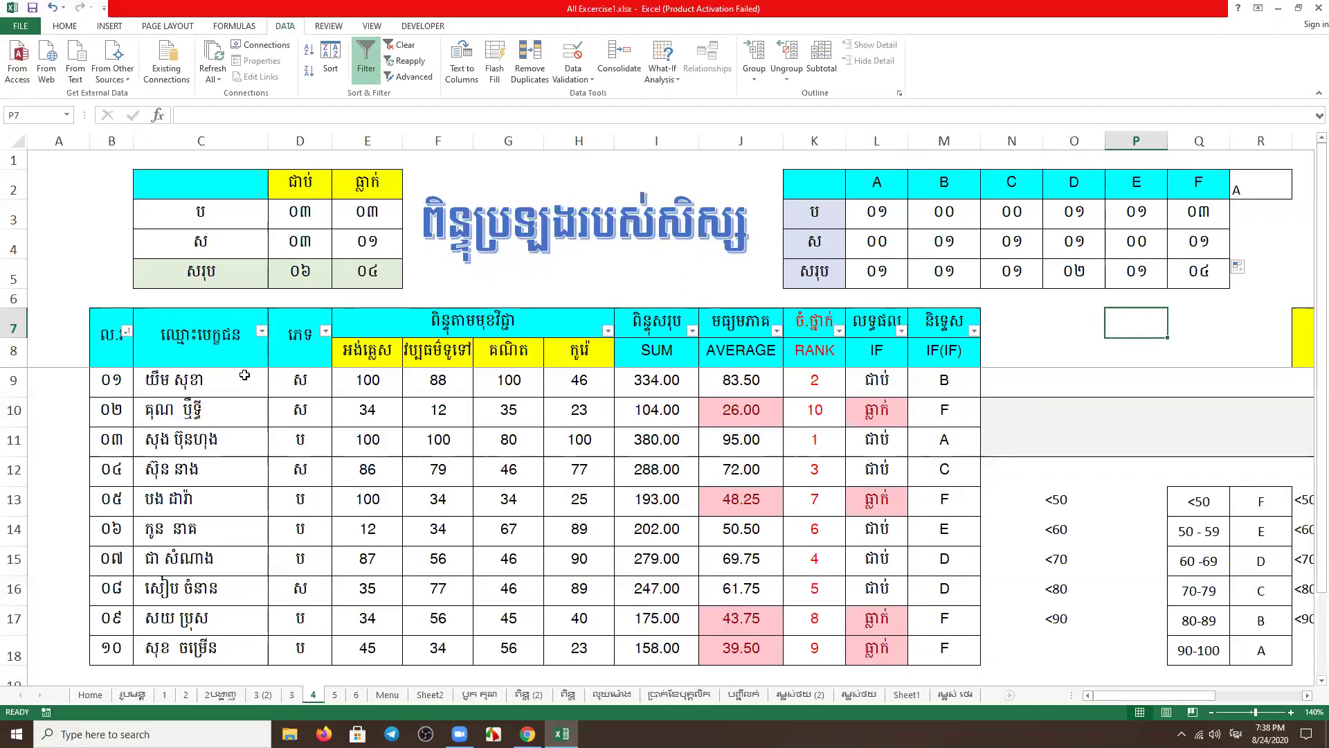
left_click(298, 216)
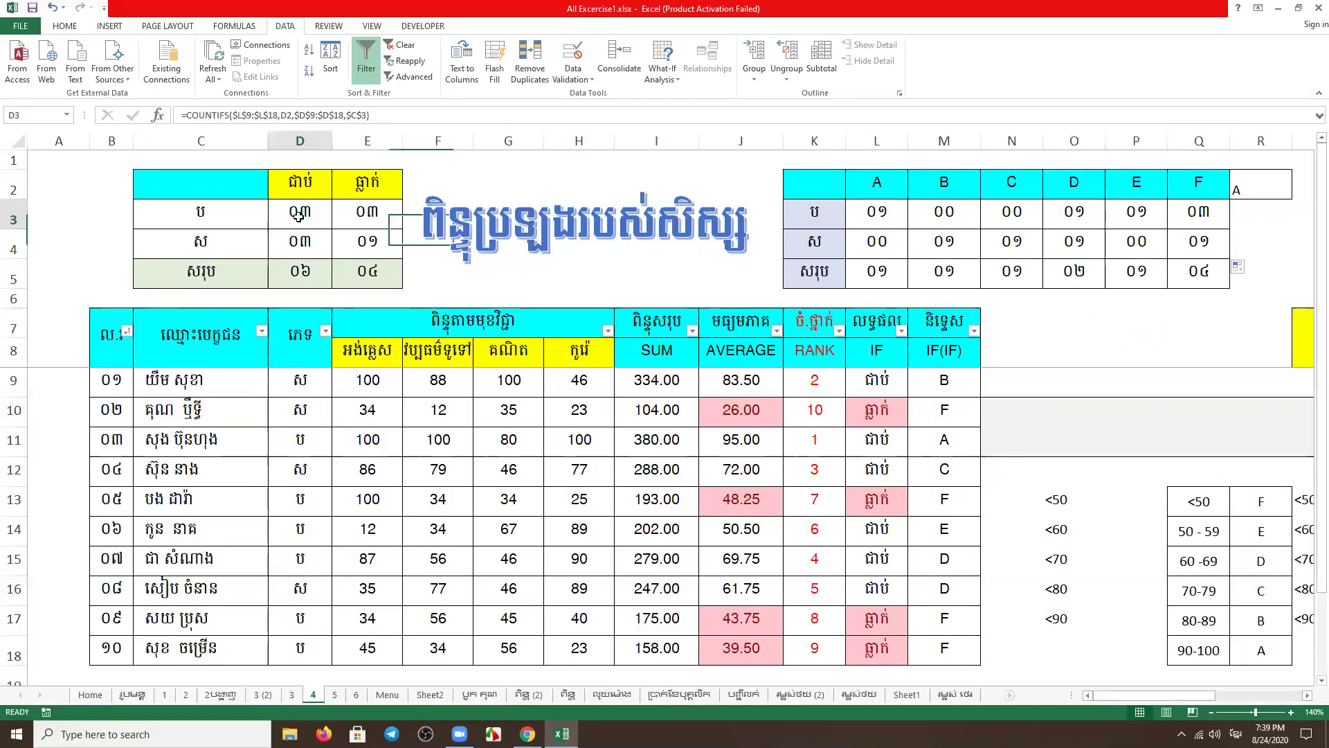
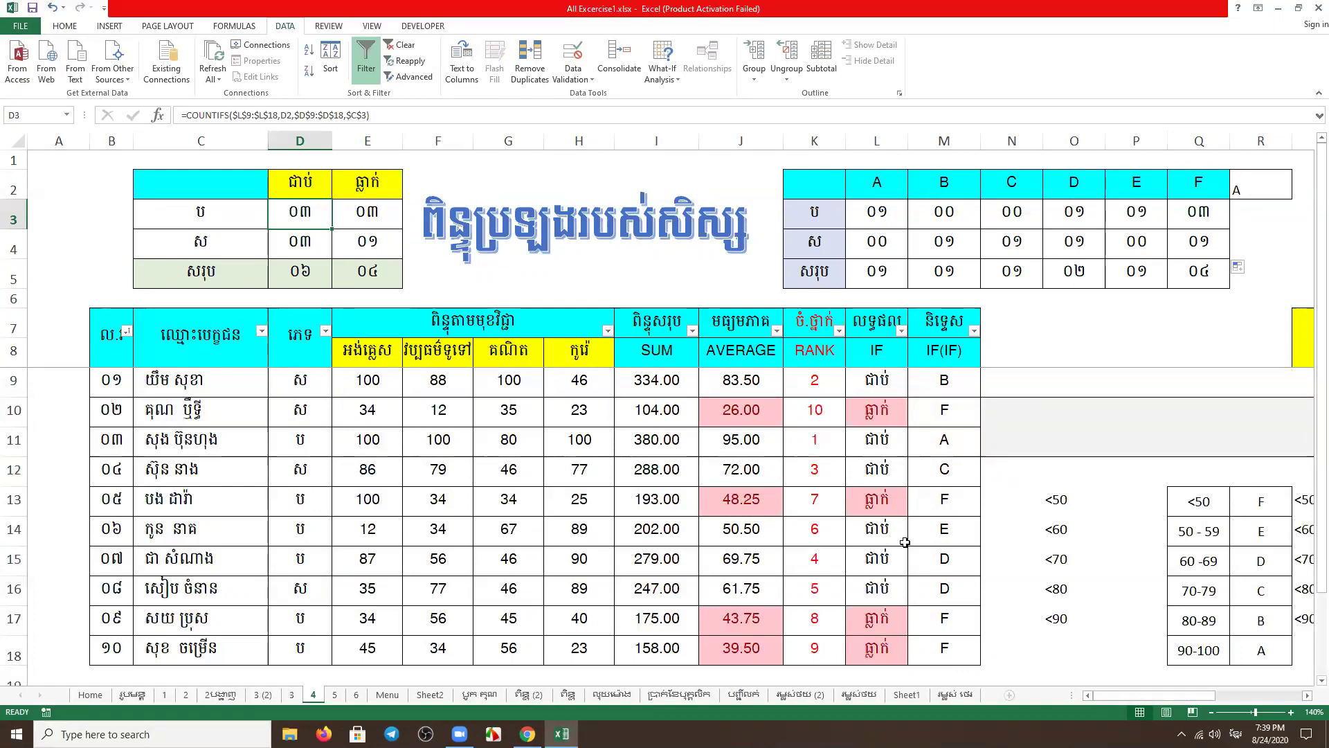
Start replacing the Cat formula in merged cell N10 with a new =Count formula
mouse_move(1121, 695)
left_mouse_down()
mouse_move(1184, 717)
mouse_move(1163, 715)
left_mouse_up()
left_click(951, 422)
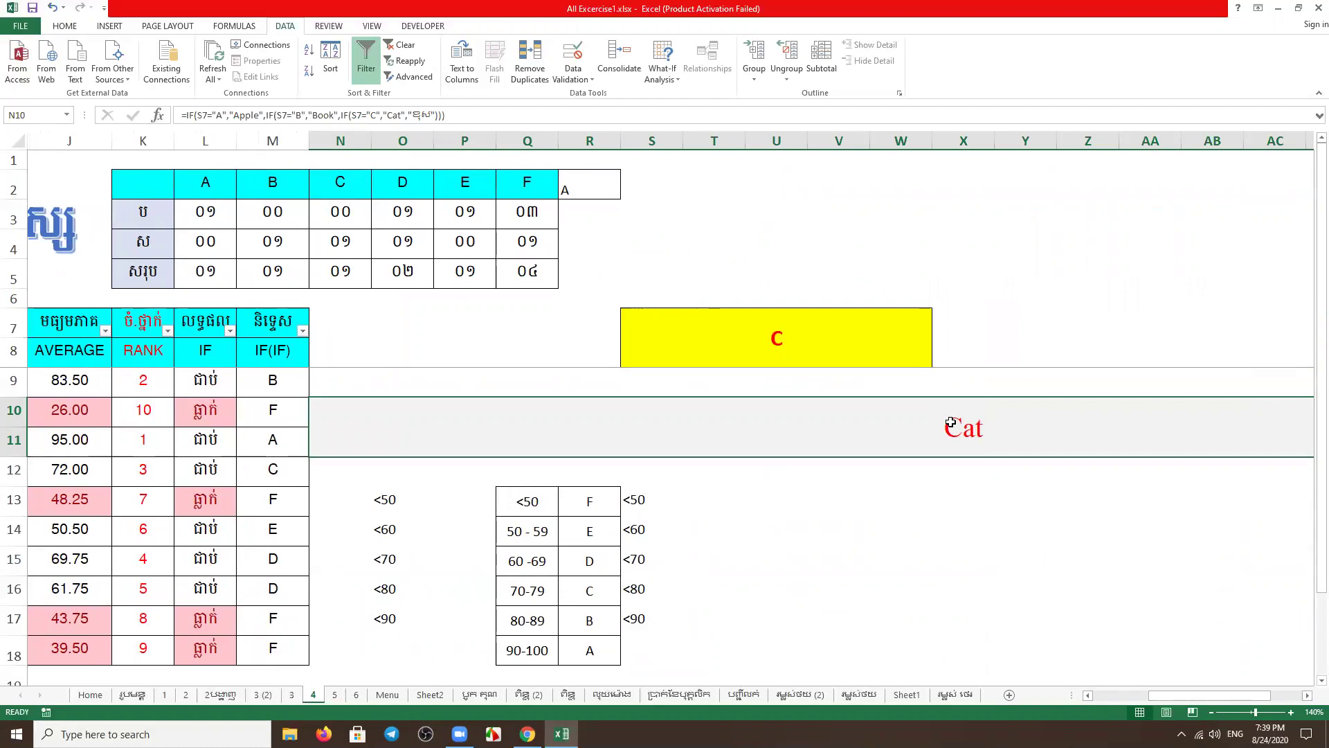
type("=Count")
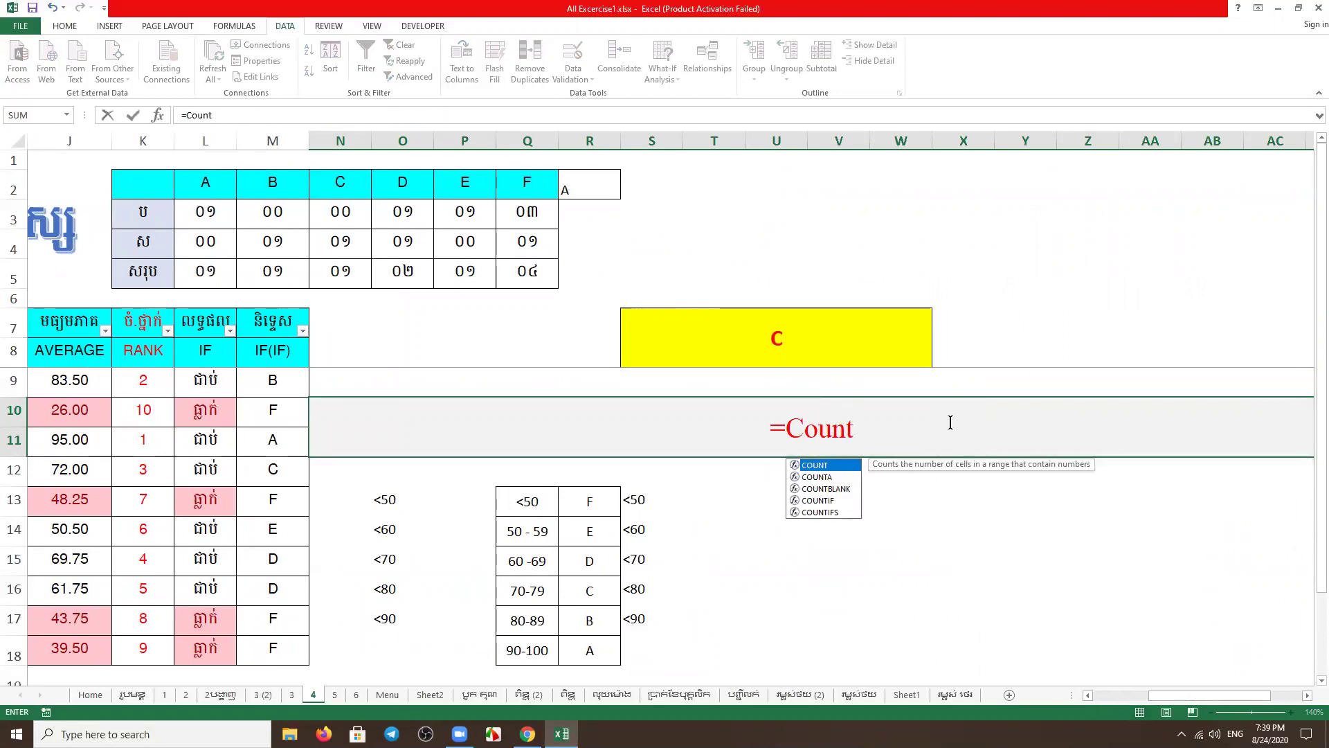
Compare the COUNTIFS, COUNTA, COUNTBLANK and COUNTIF descriptions, then insert COUNT into N10
key("Down")
key("Down")
key("Down")
key("Down")
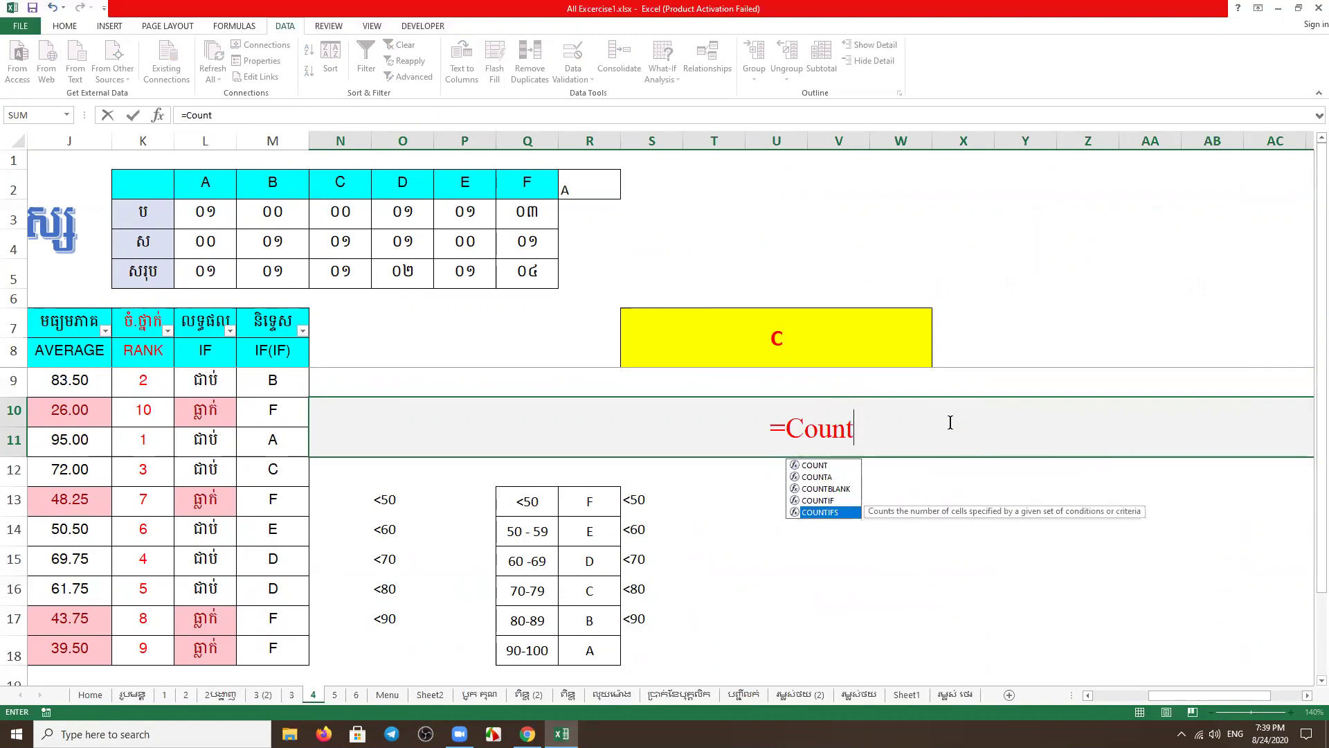
key("Up")
key("Up")
key("Up")
key("Up")
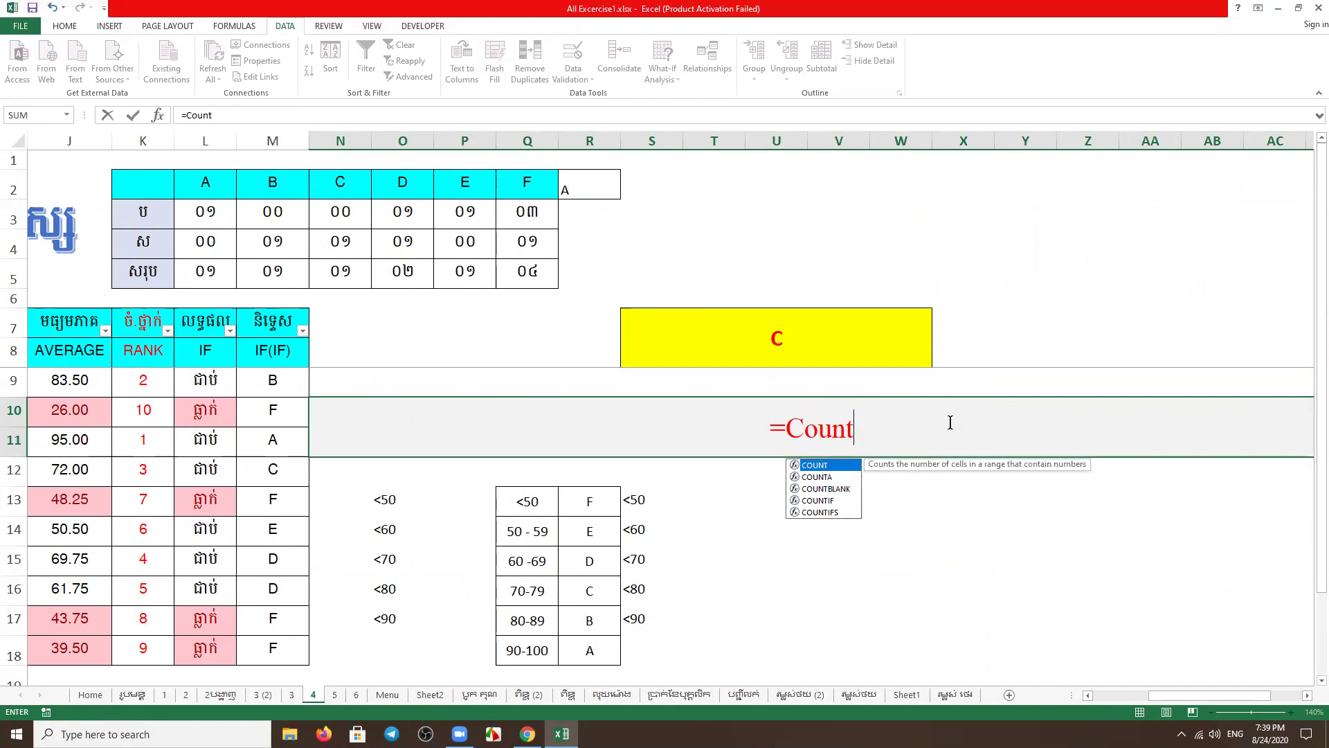
key("Down")
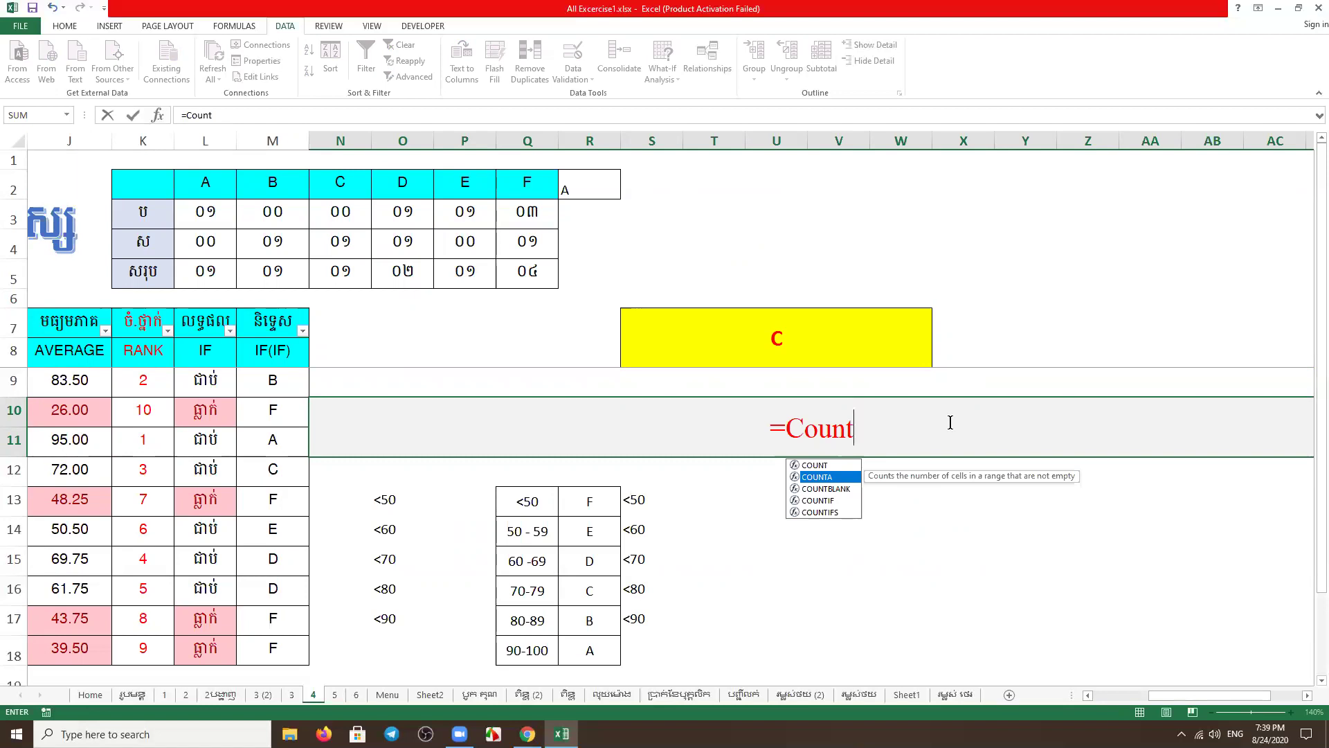
key("Up")
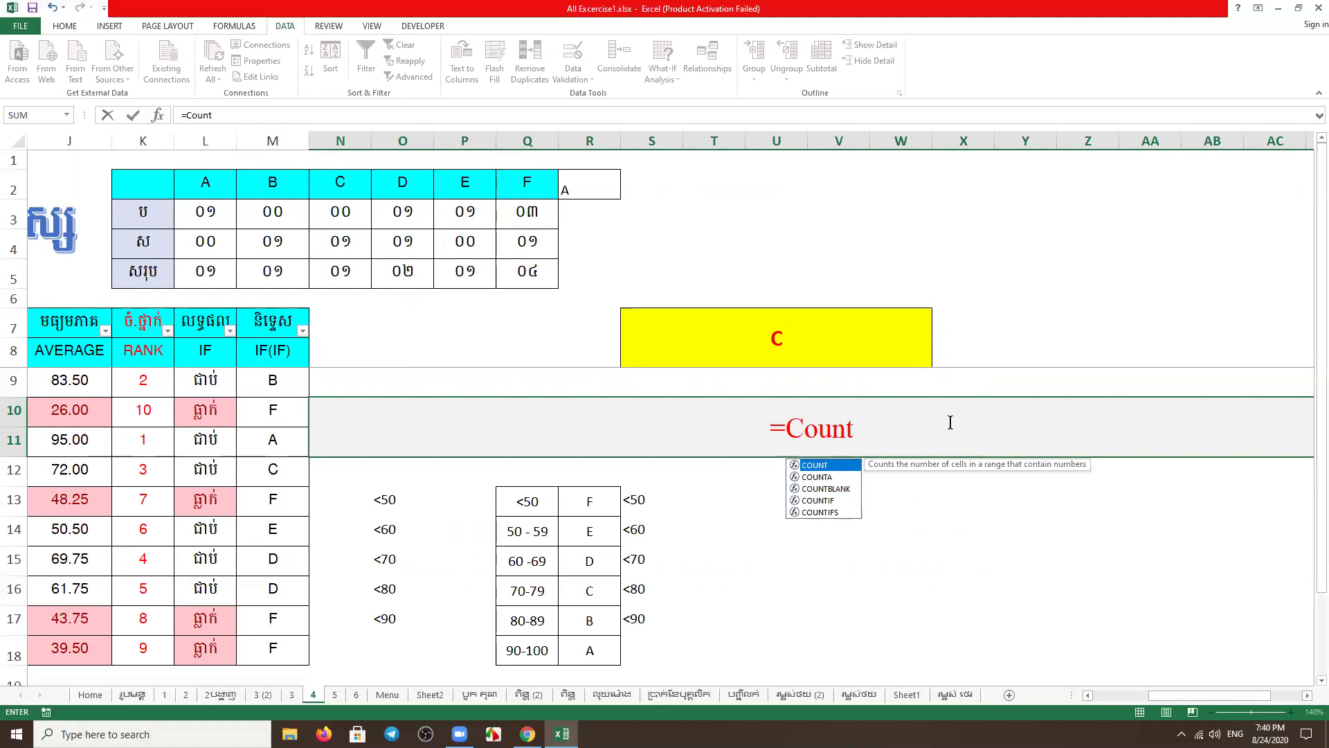
key("Down")
key("Down")
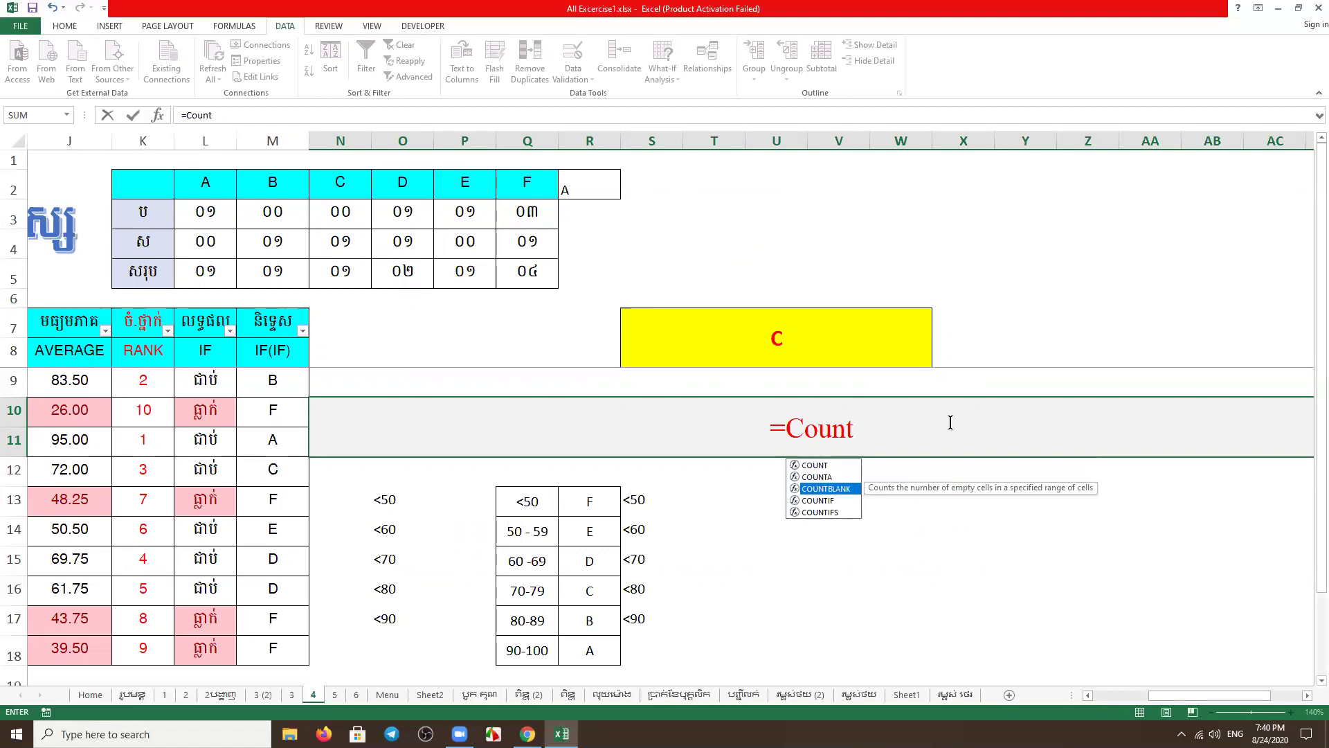
key("Down")
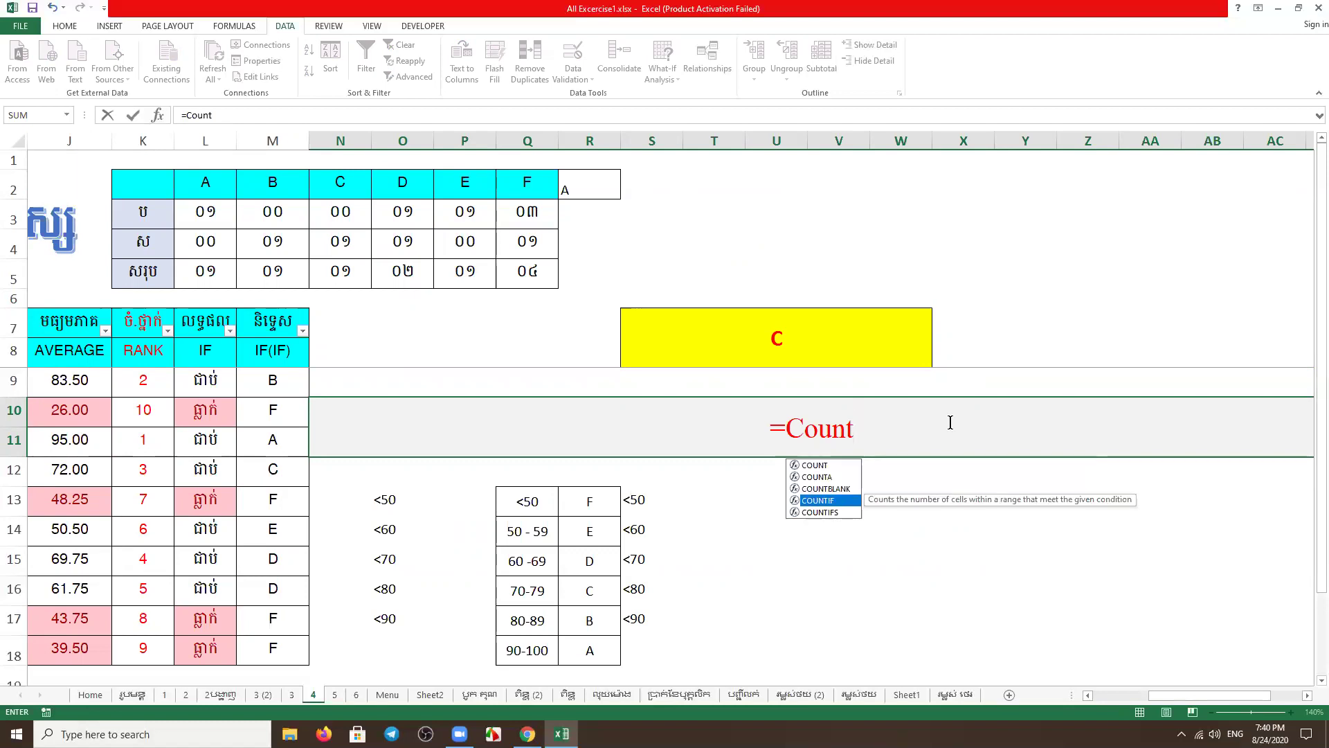
key("Down")
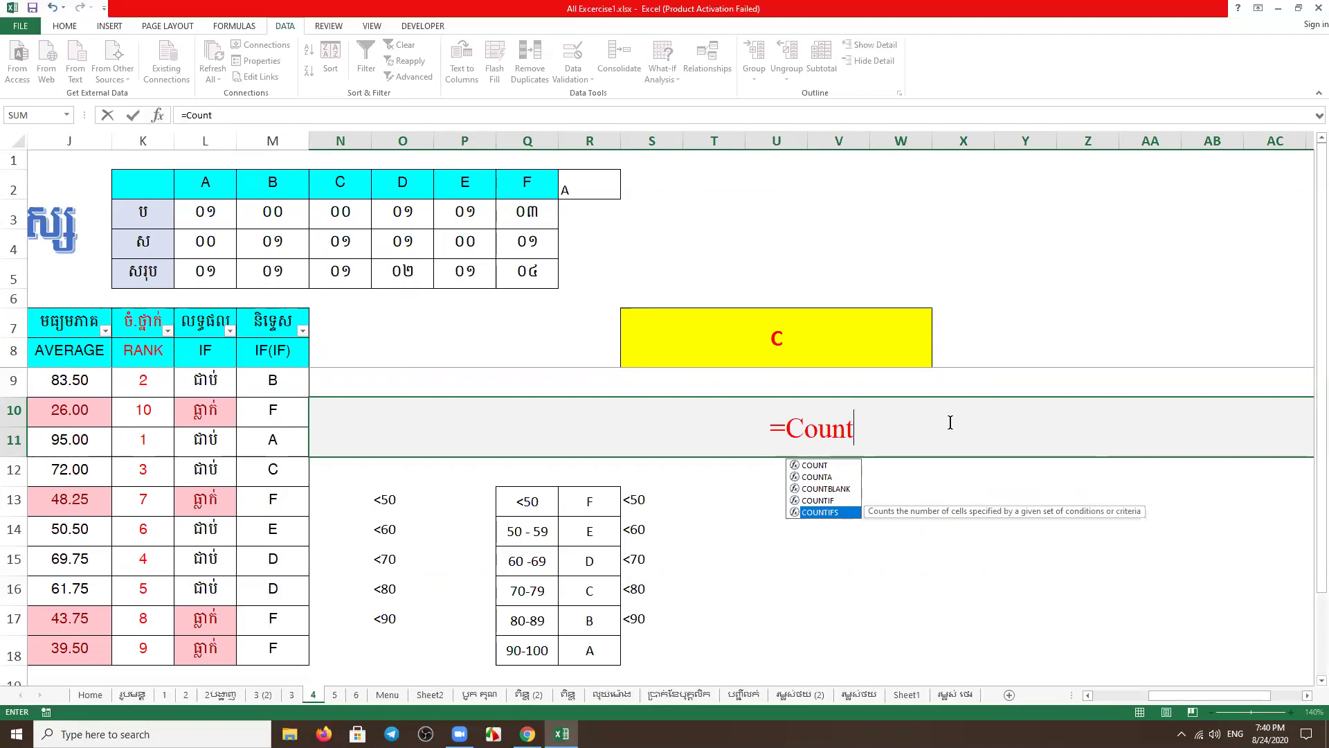
key("Up")
key("Up")
key("Up")
key("Up")
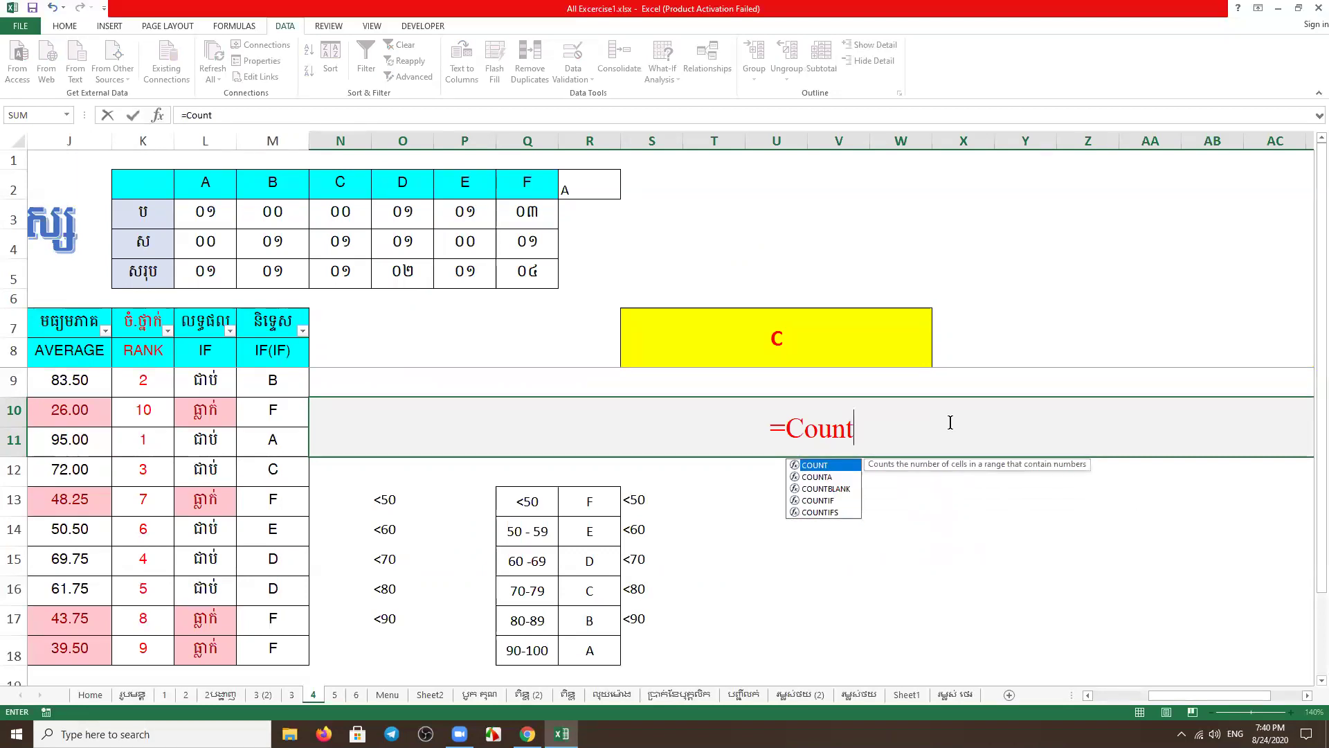
key("Tab")
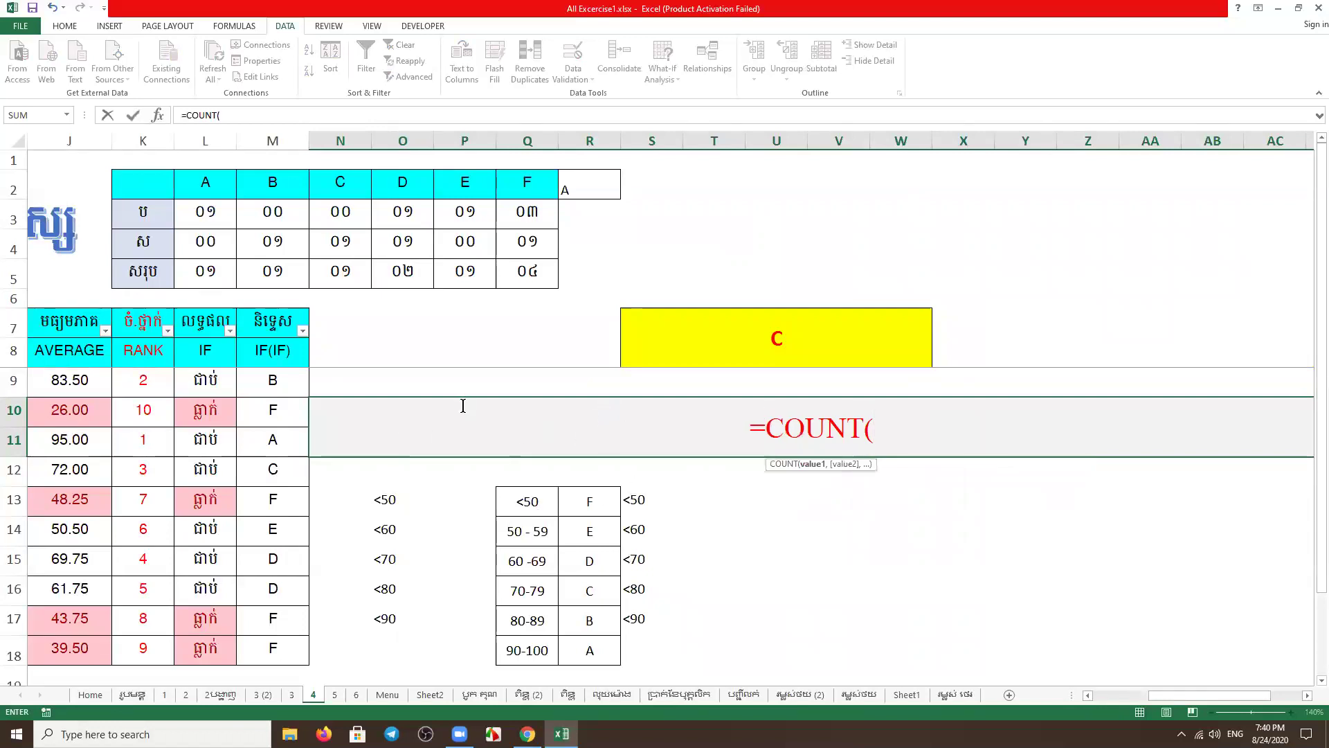
Enter =COUNT over L3:Q3 in N10, then change its range to the grade column M9:M18
left_click_drag(202, 210, 527, 211)
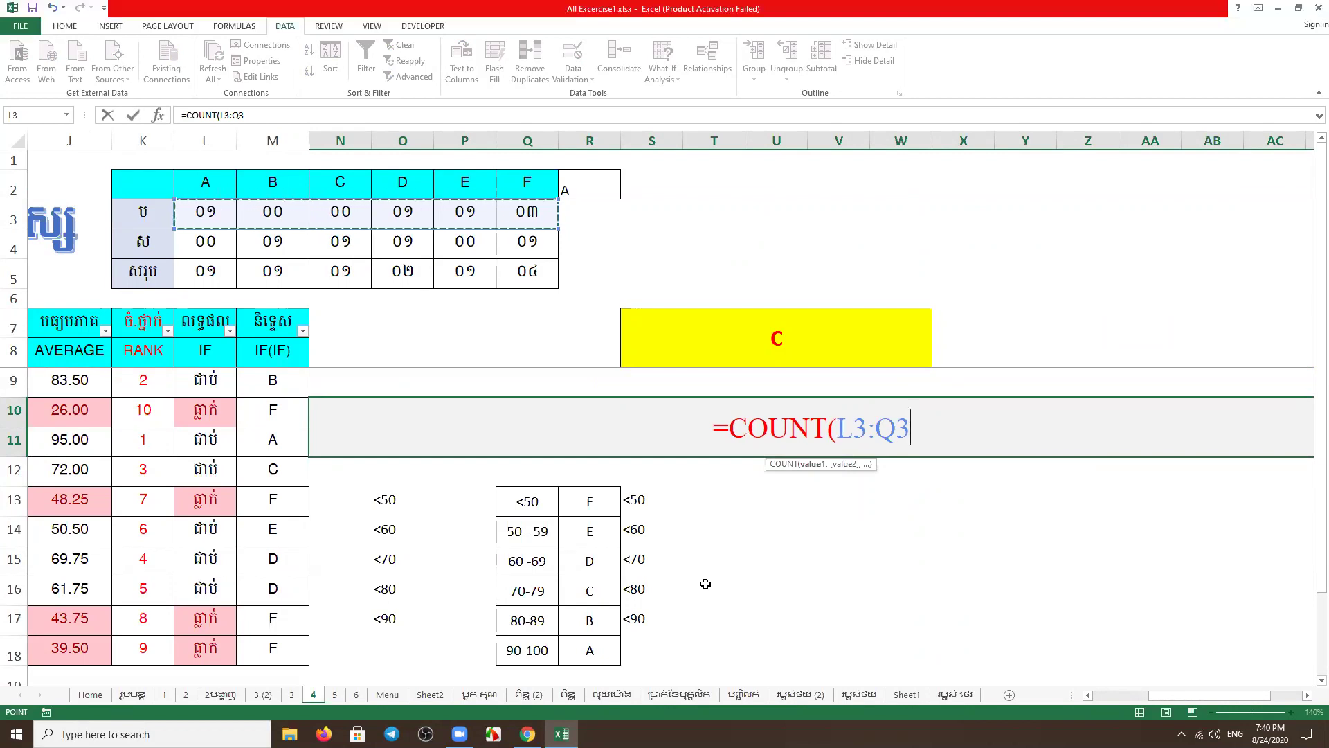
key("Return")
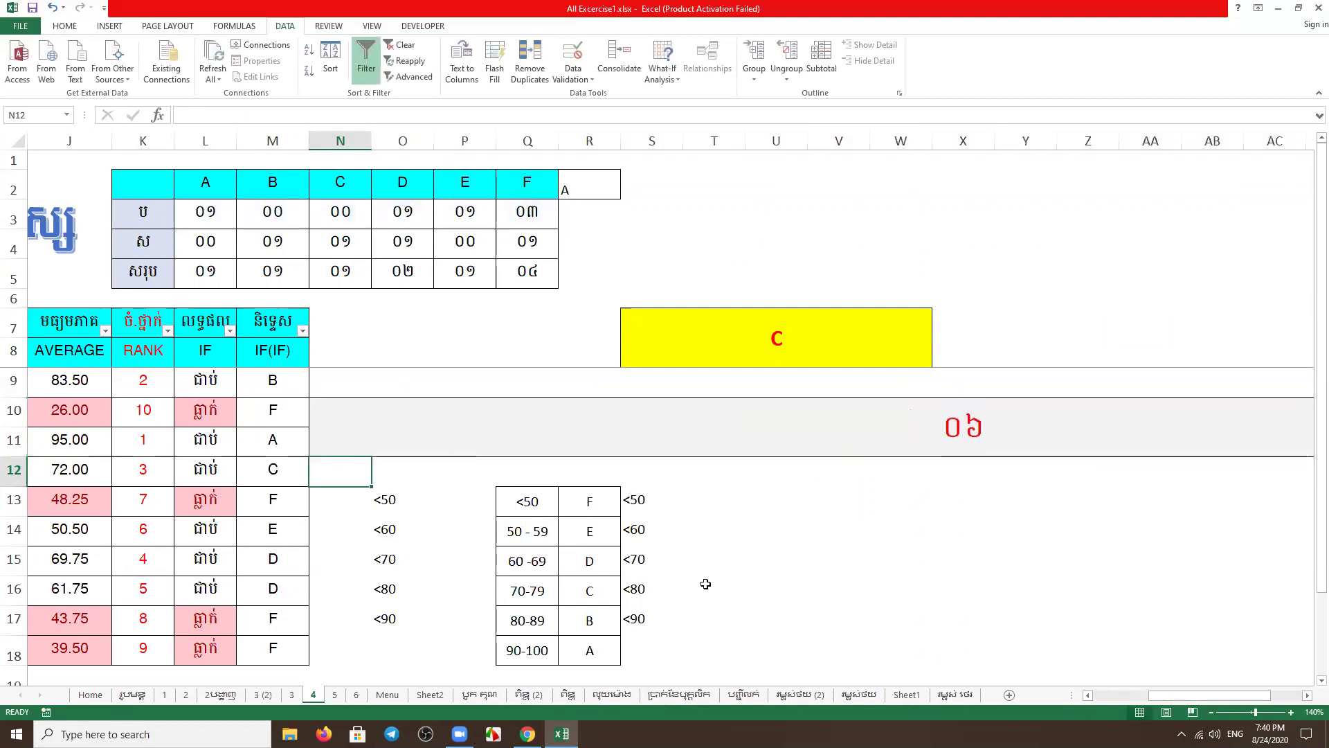
left_click(959, 438)
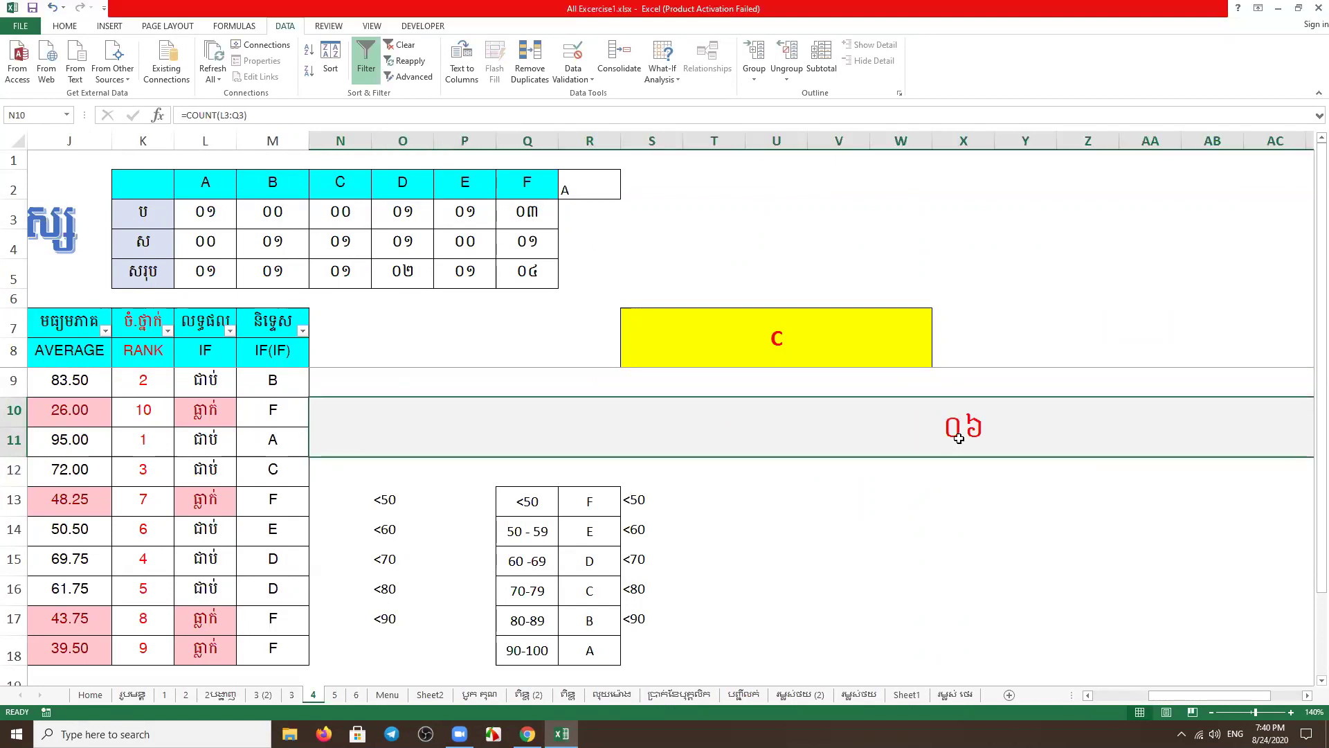
double_click(949, 437)
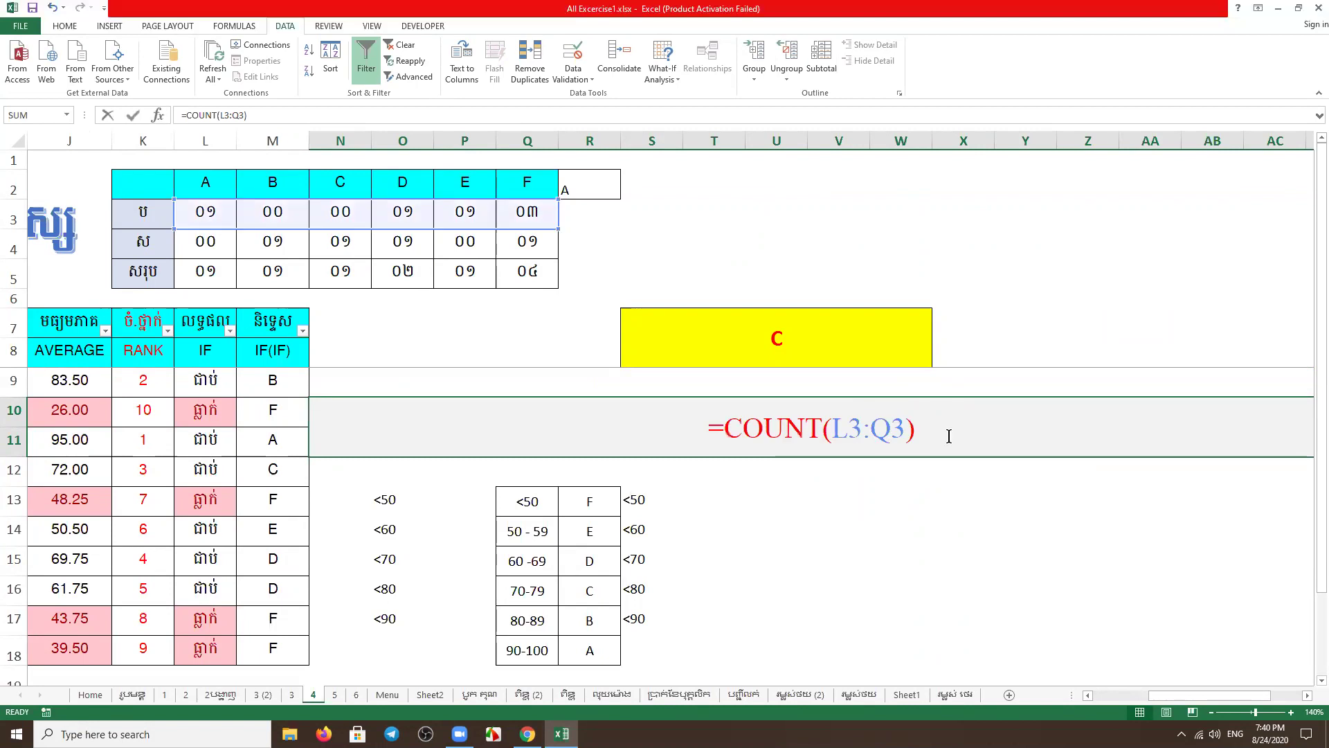
key("BackSpace")
key("BackSpace")
key("BackSpace")
key("BackSpace")
key("BackSpace")
key("BackSpace")
left_click_drag(269, 385, 271, 655)
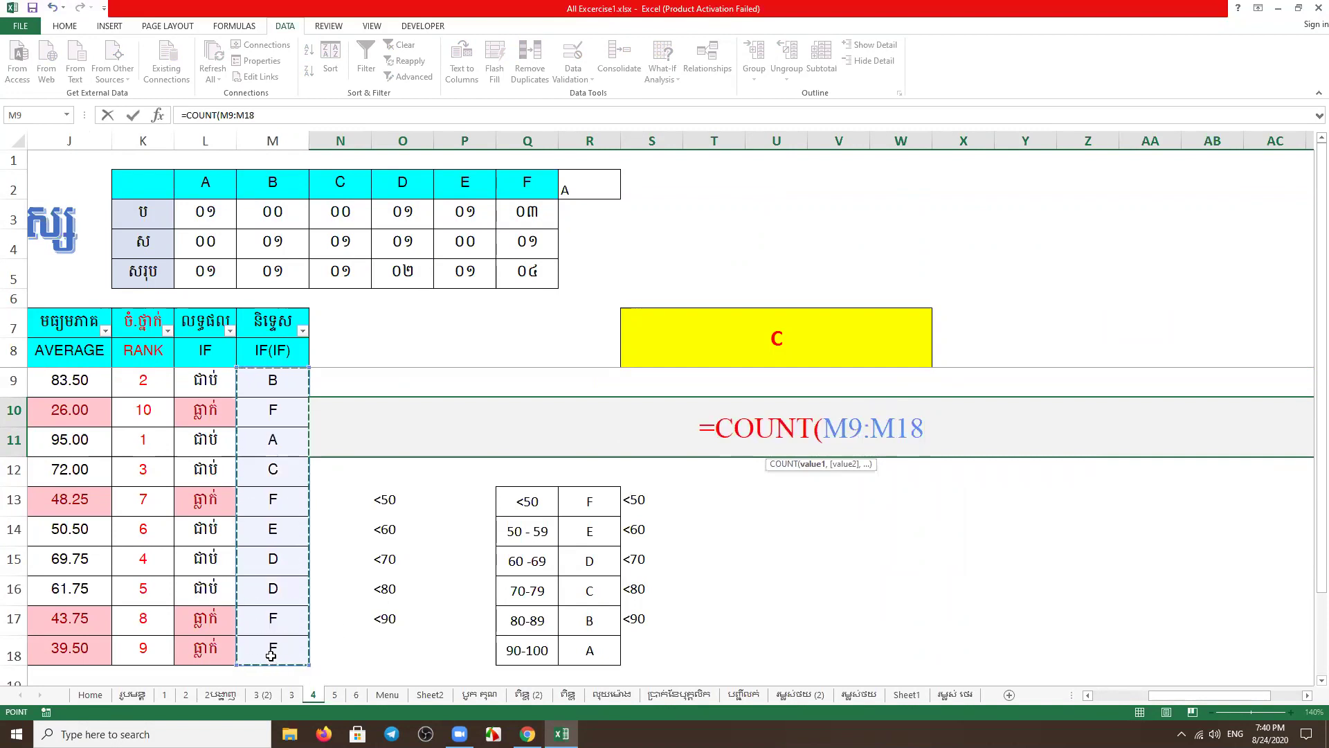
key("Return")
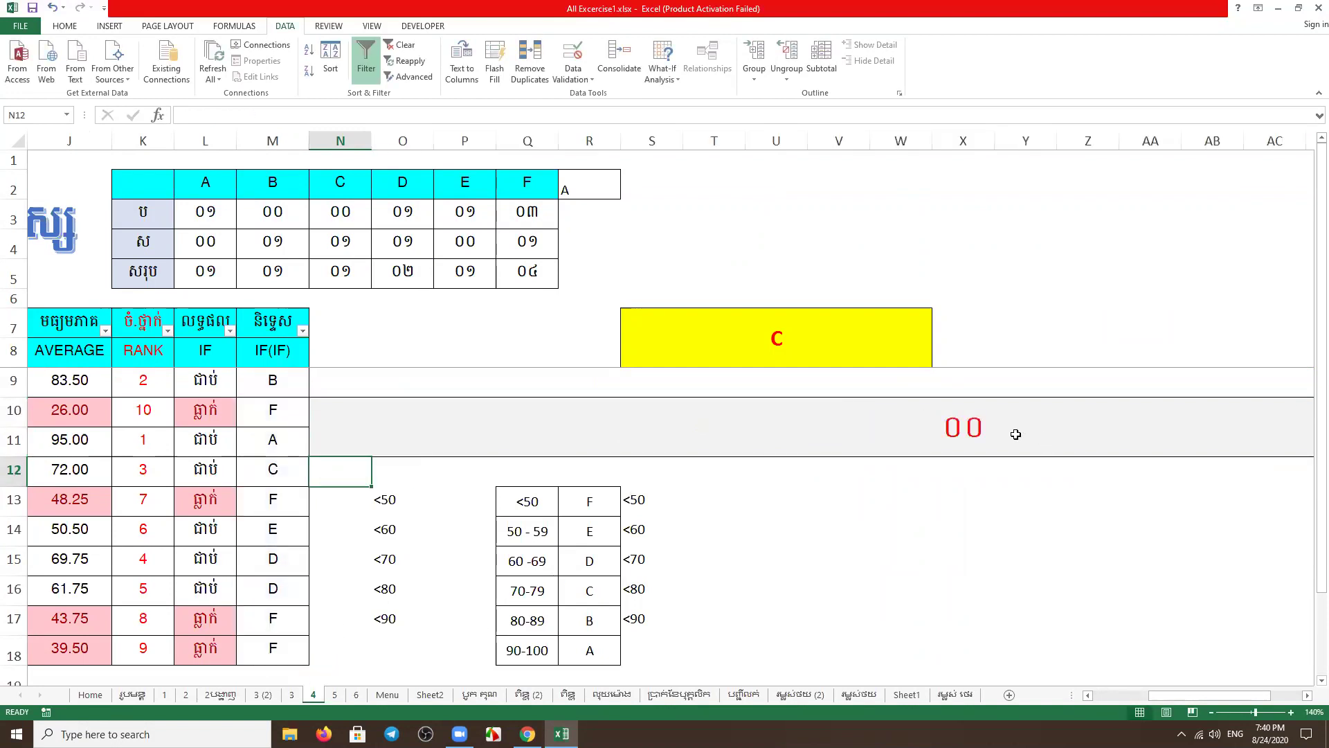
left_click(1016, 434)
Replace N10's formula with =COUNTA(M9:M18) so it counts the ten letter grades
type("=")
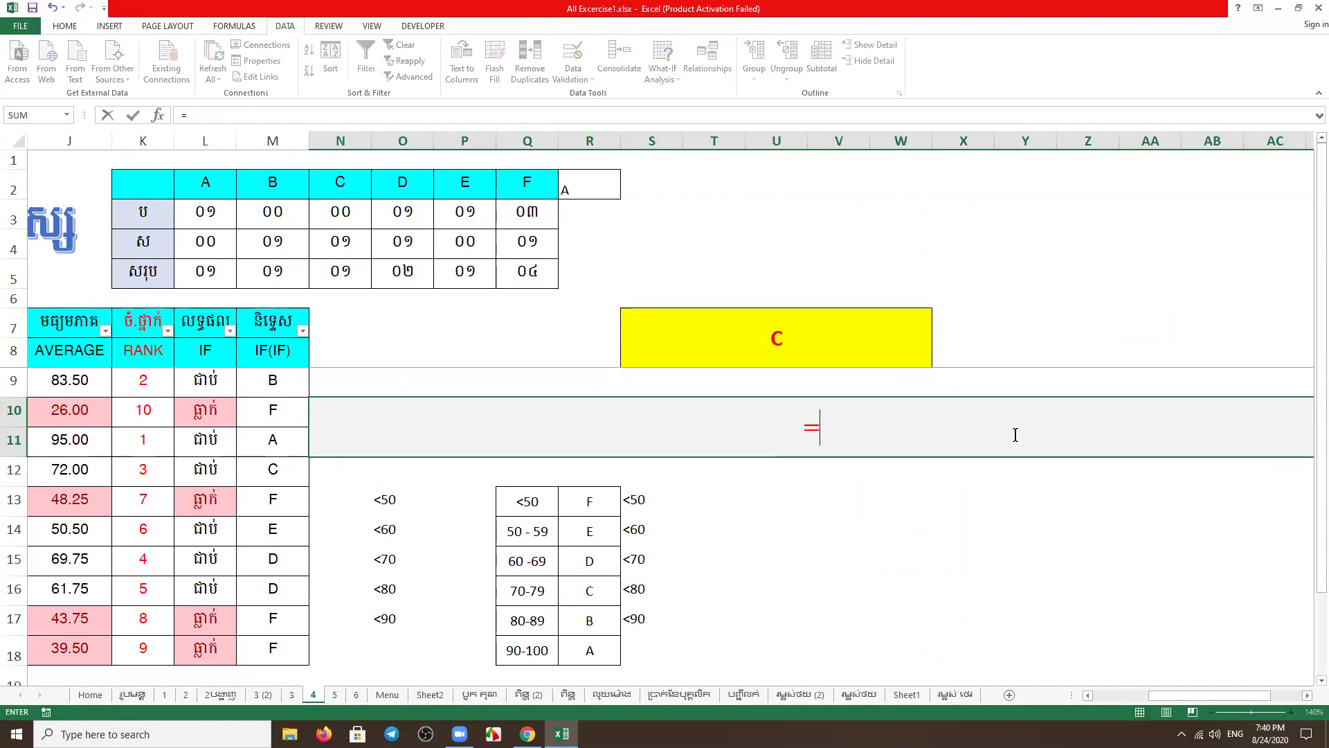
type("count")
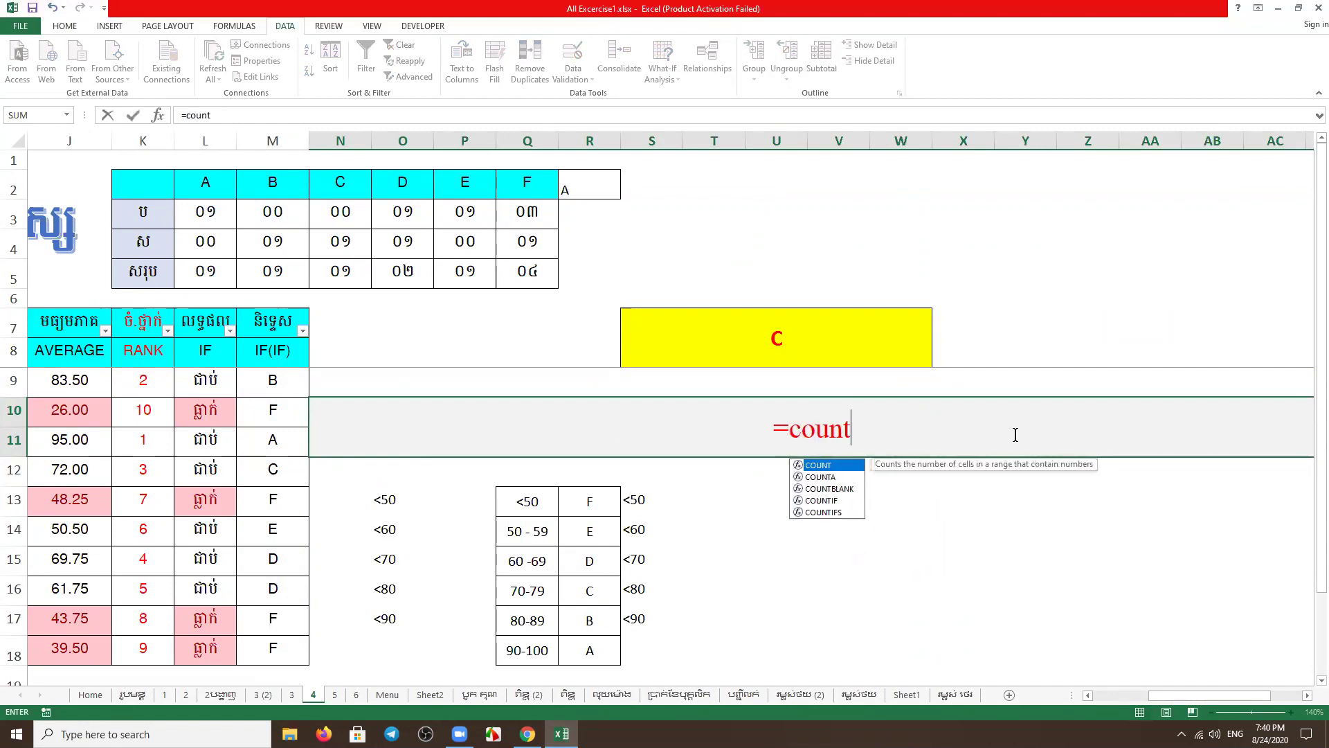
key("Down")
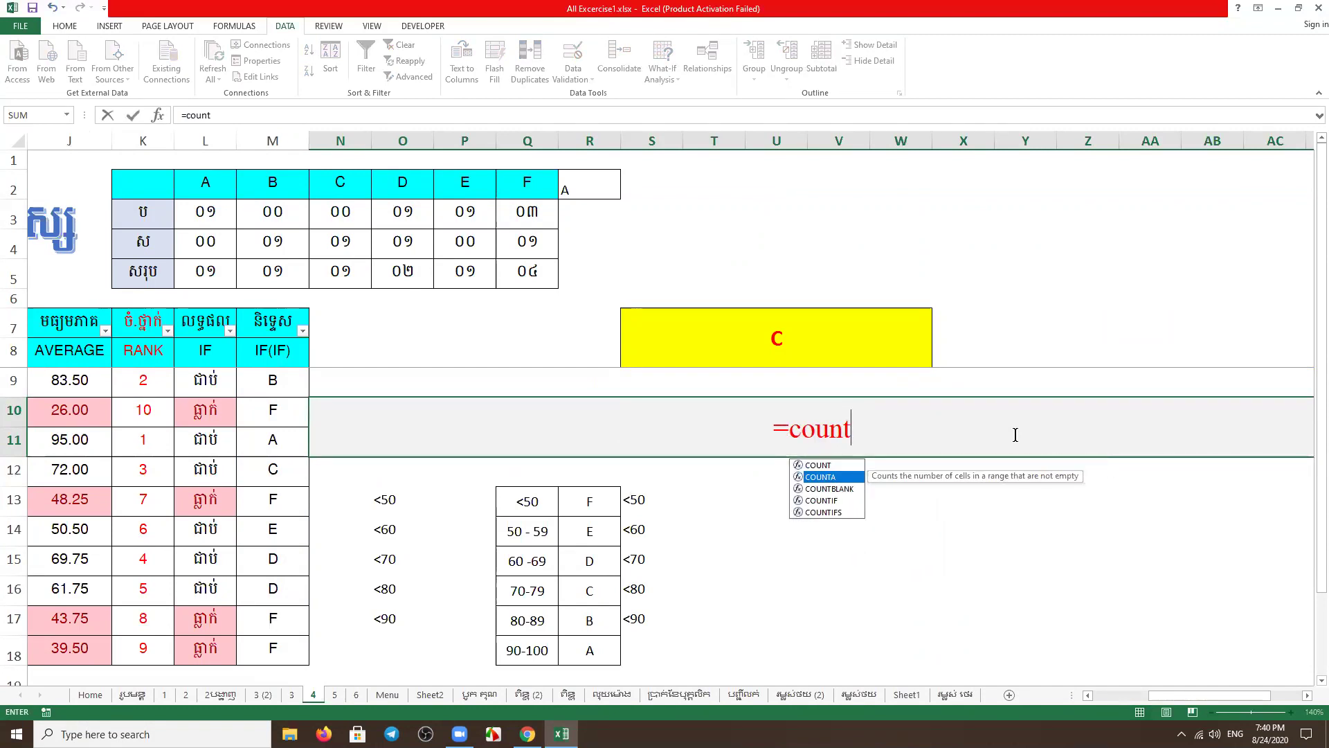
key("Tab")
left_click_drag(286, 381, 290, 650)
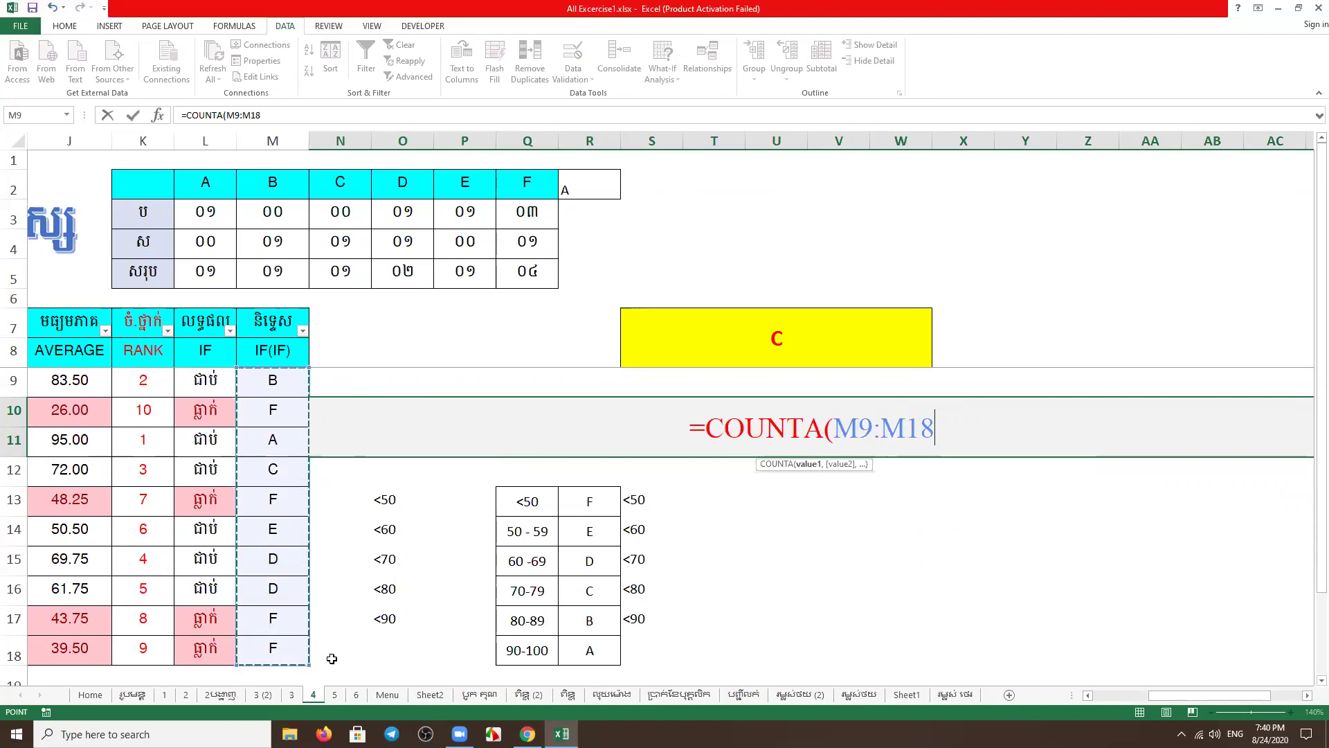
key("Return")
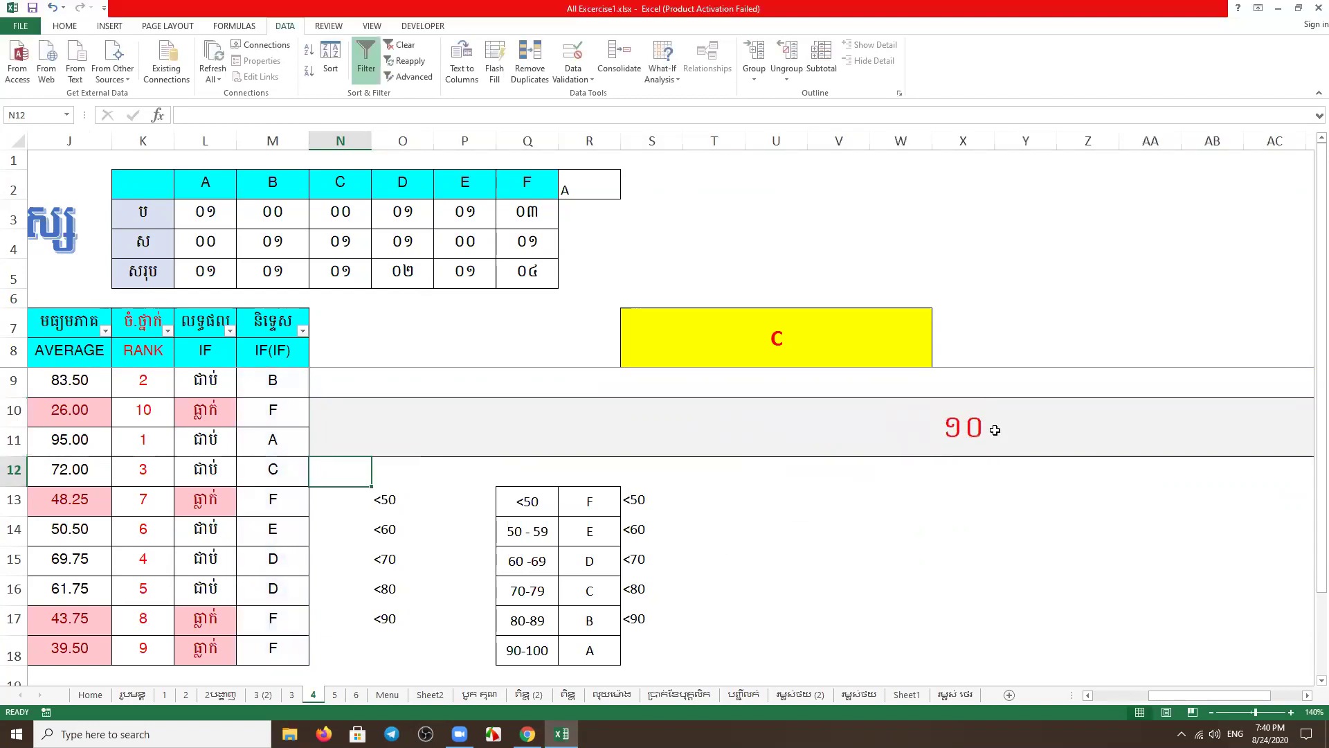
left_click(994, 430)
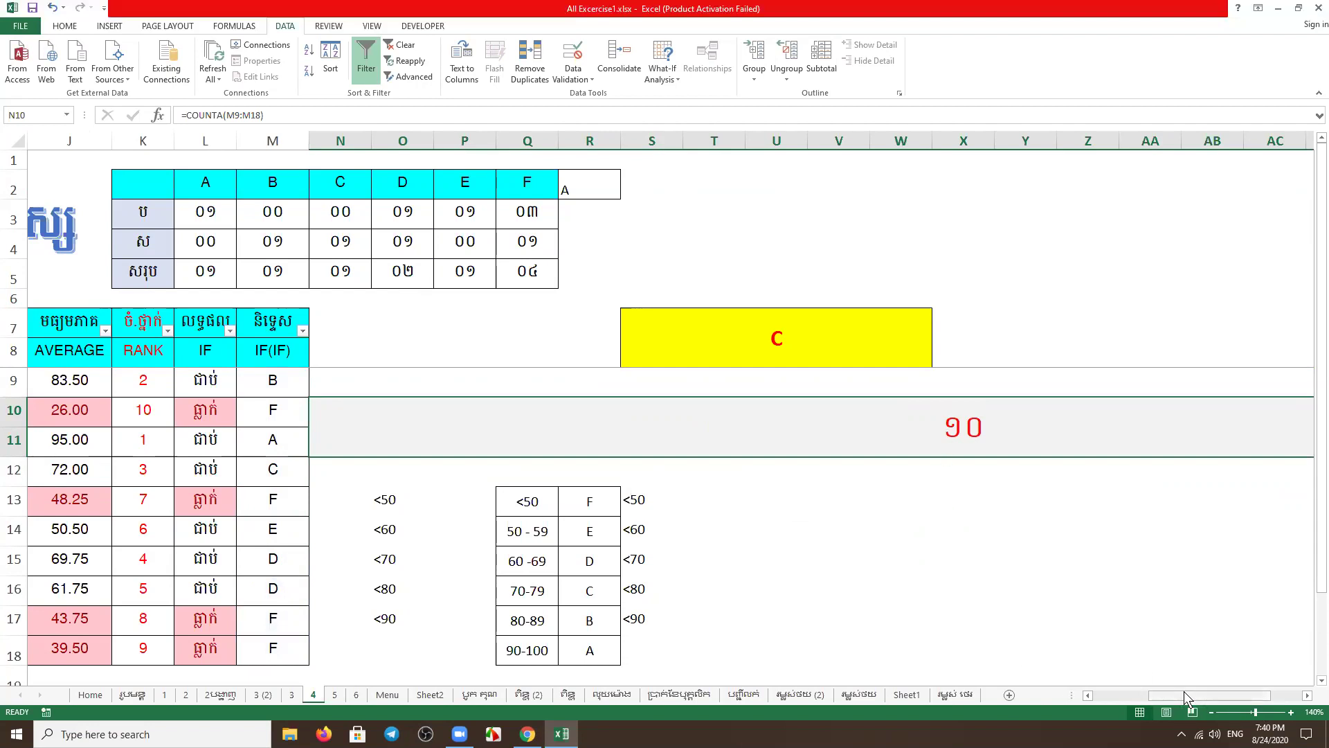
left_click_drag(1184, 694, 1120, 695)
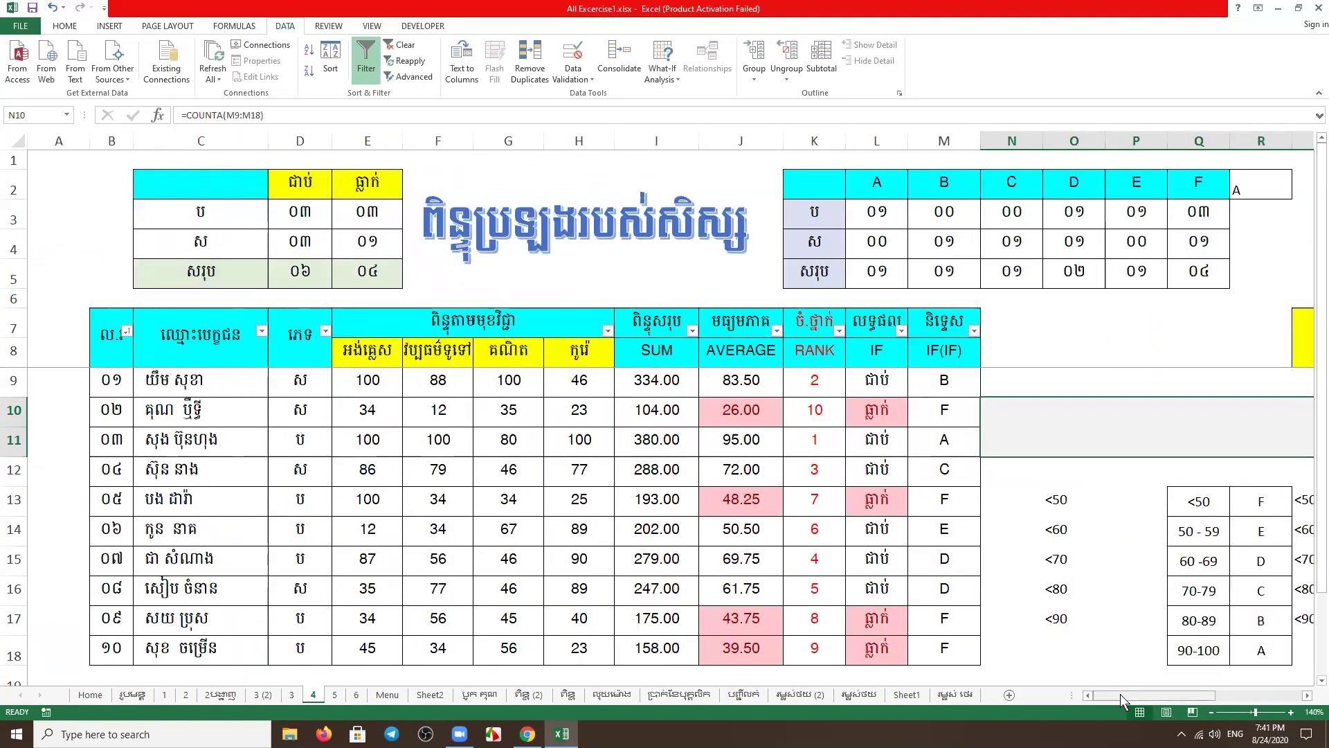
Look through sheets 3 (2), 3 and 2, ending back on the salary table in sheet 3
left_click(231, 698)
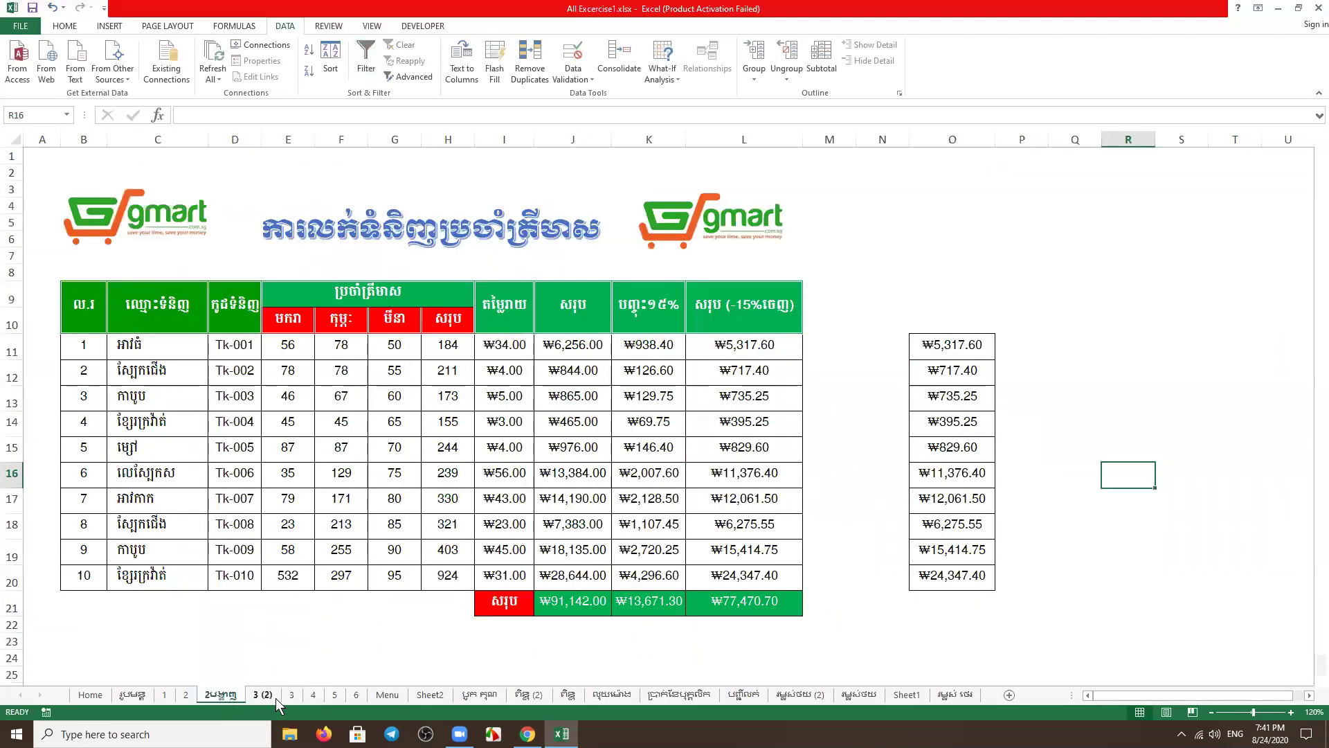
left_click(275, 698)
left_click(294, 695)
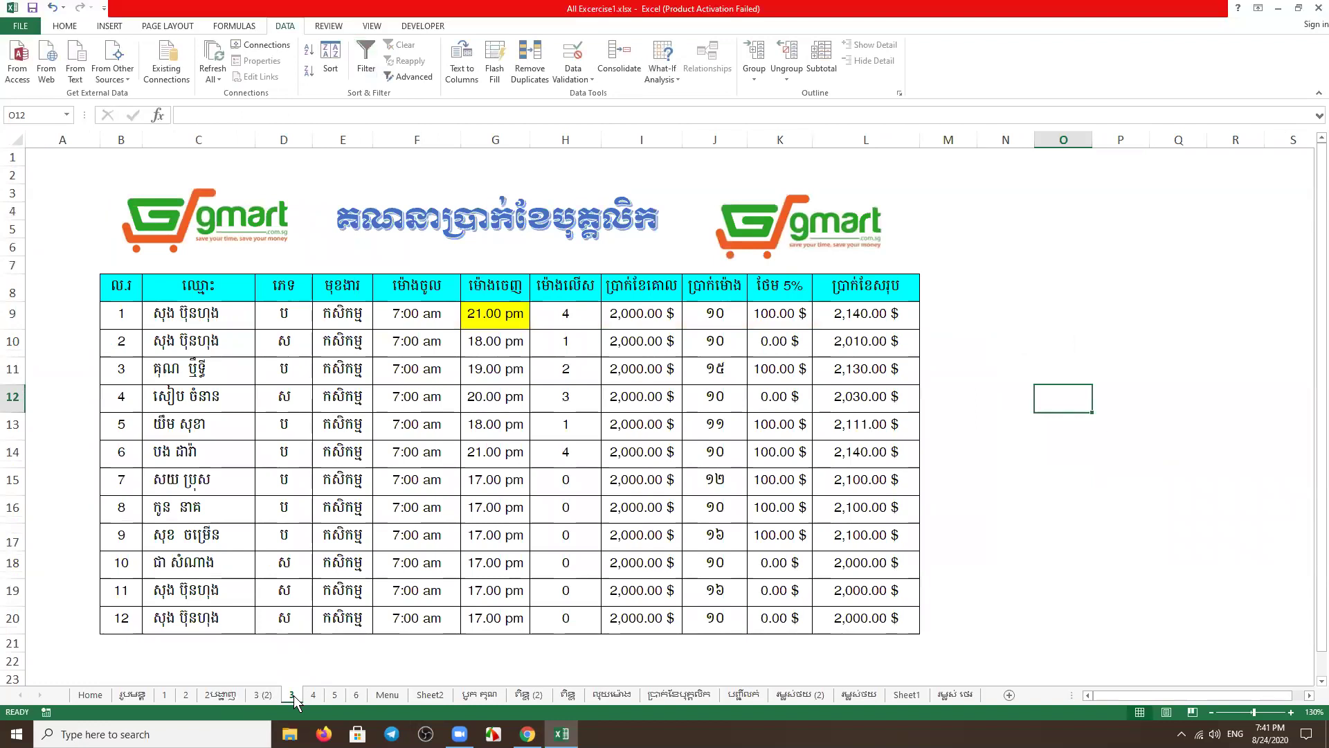
left_click(187, 695)
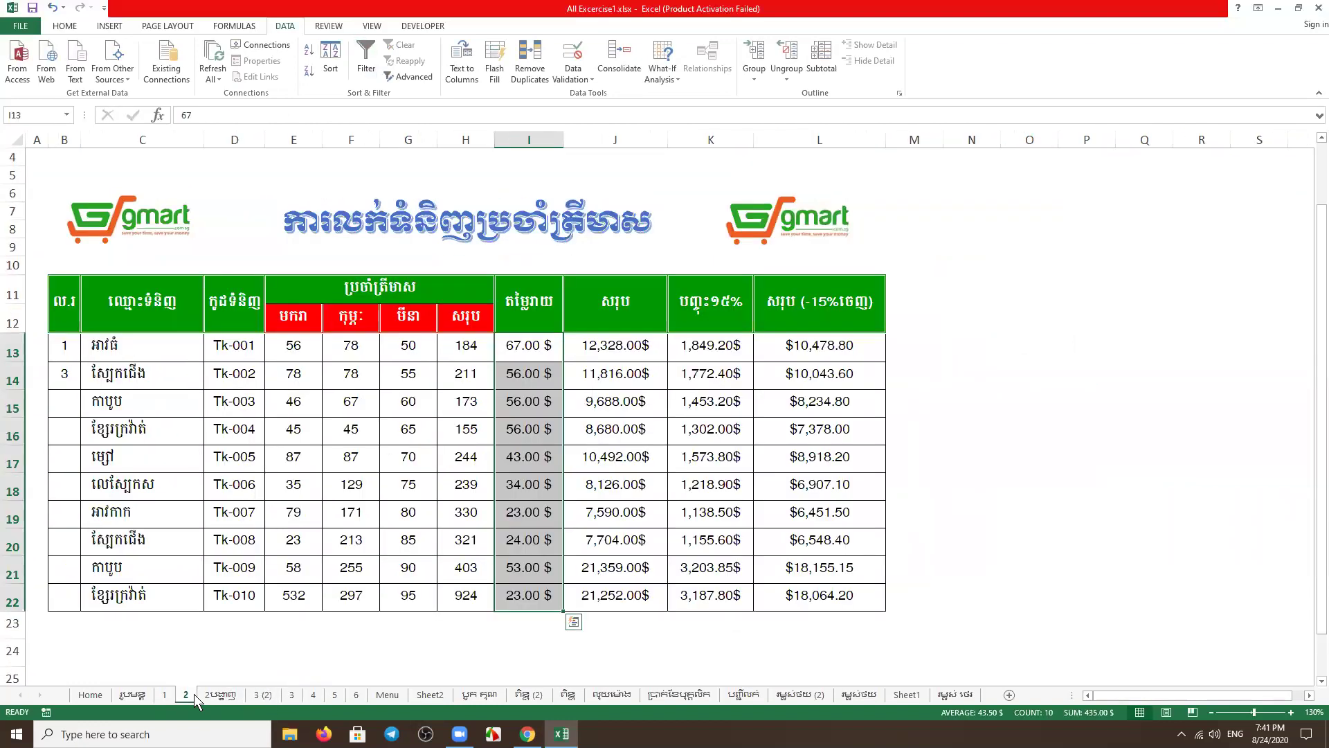
left_click(296, 692)
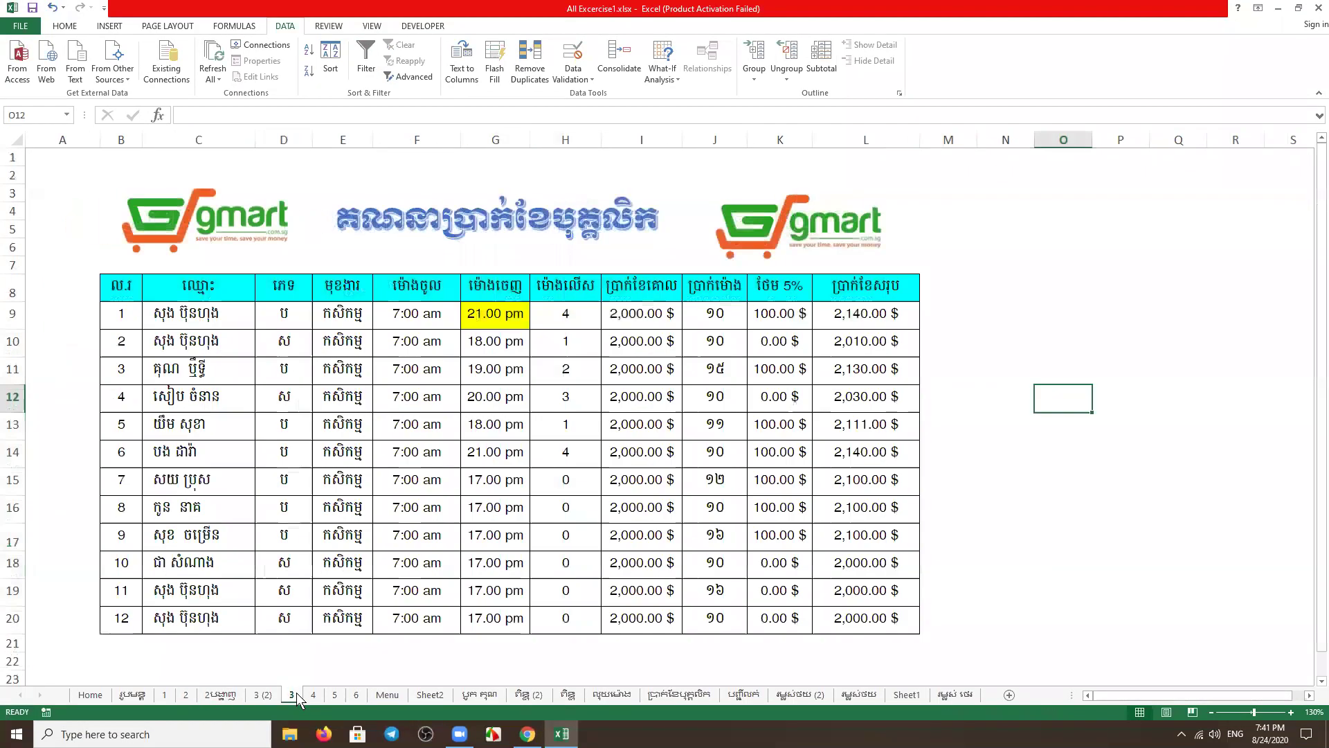
left_click(1126, 446)
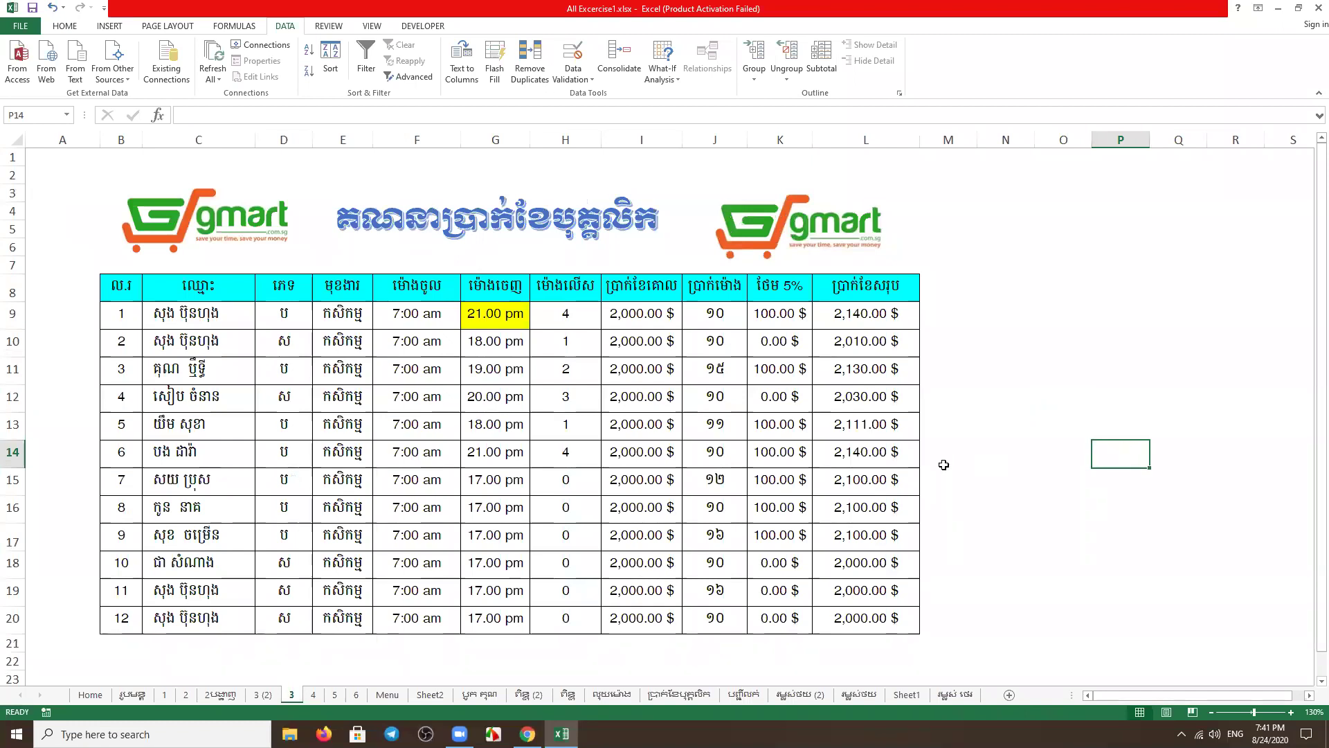
Review sheets 5, 4, 2បង្ហាញ, 2, the purchase table and 3 (2)
left_click(336, 695)
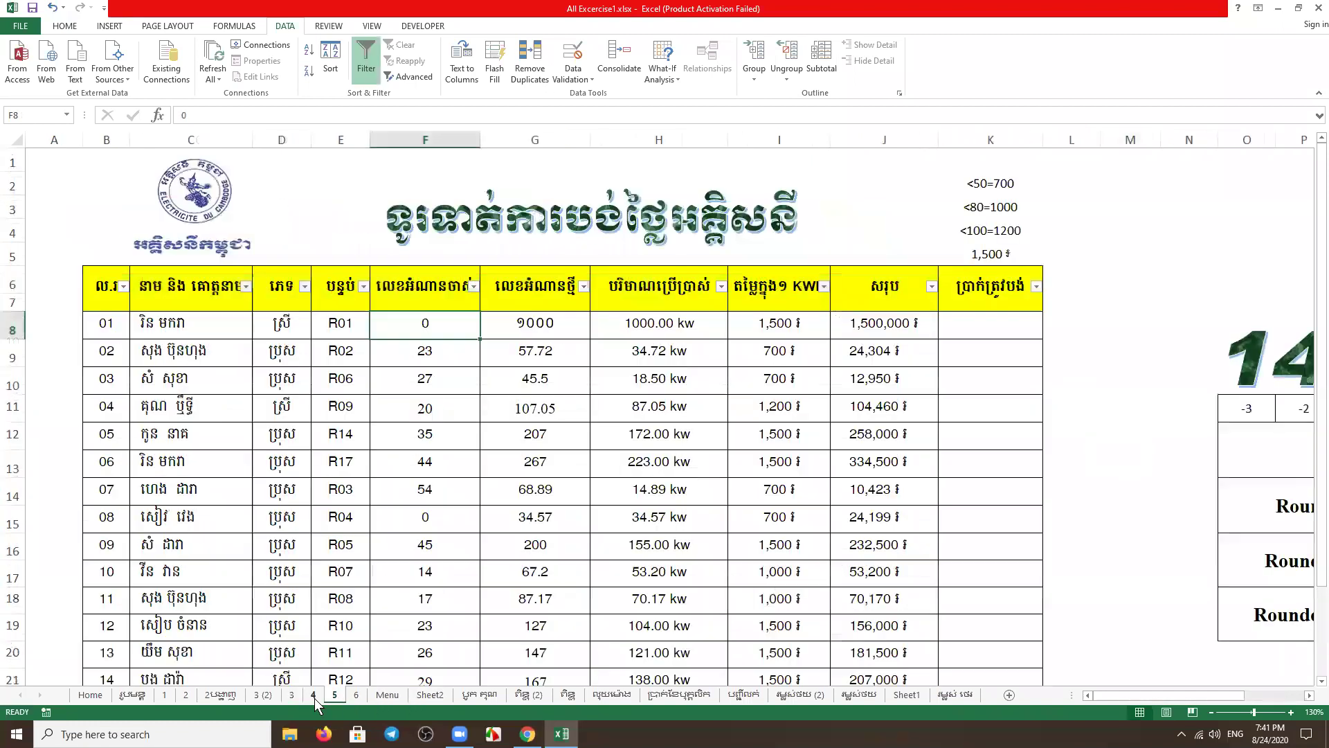
left_click(311, 695)
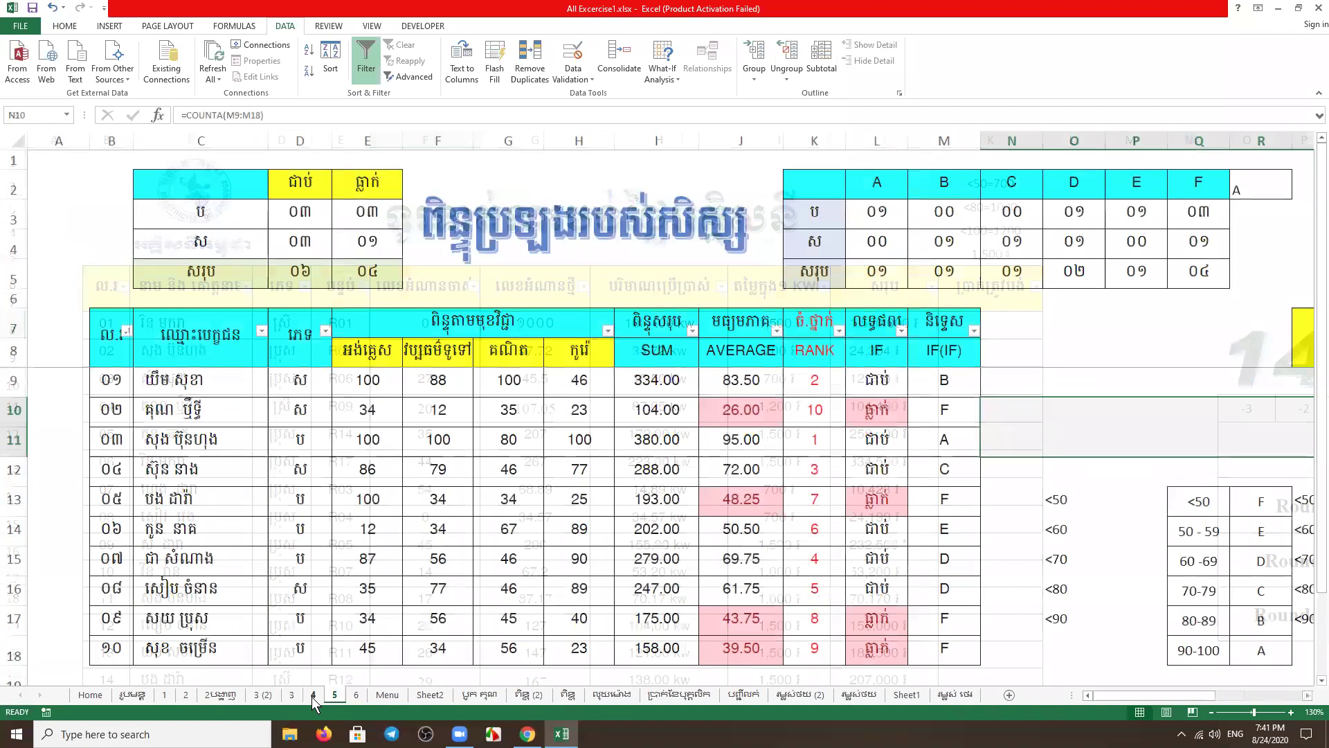
left_click(222, 695)
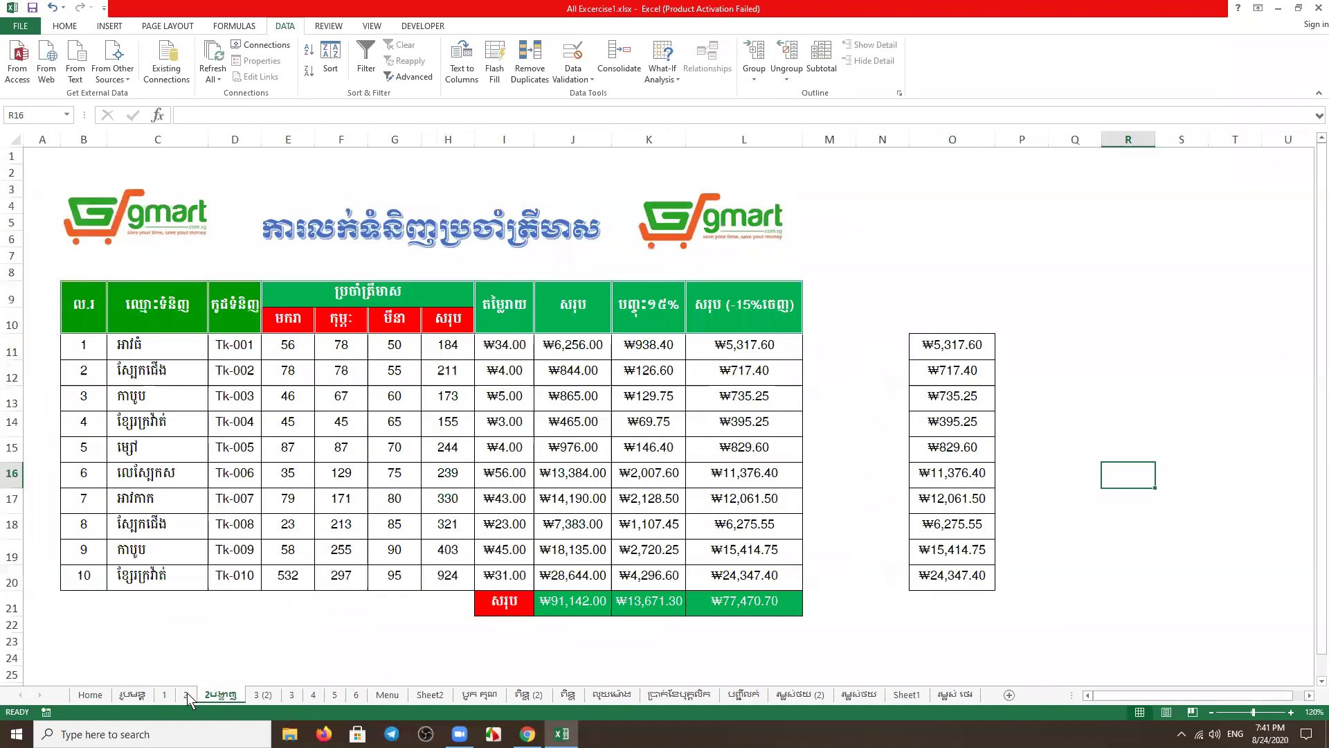
left_click(186, 695)
left_click(164, 695)
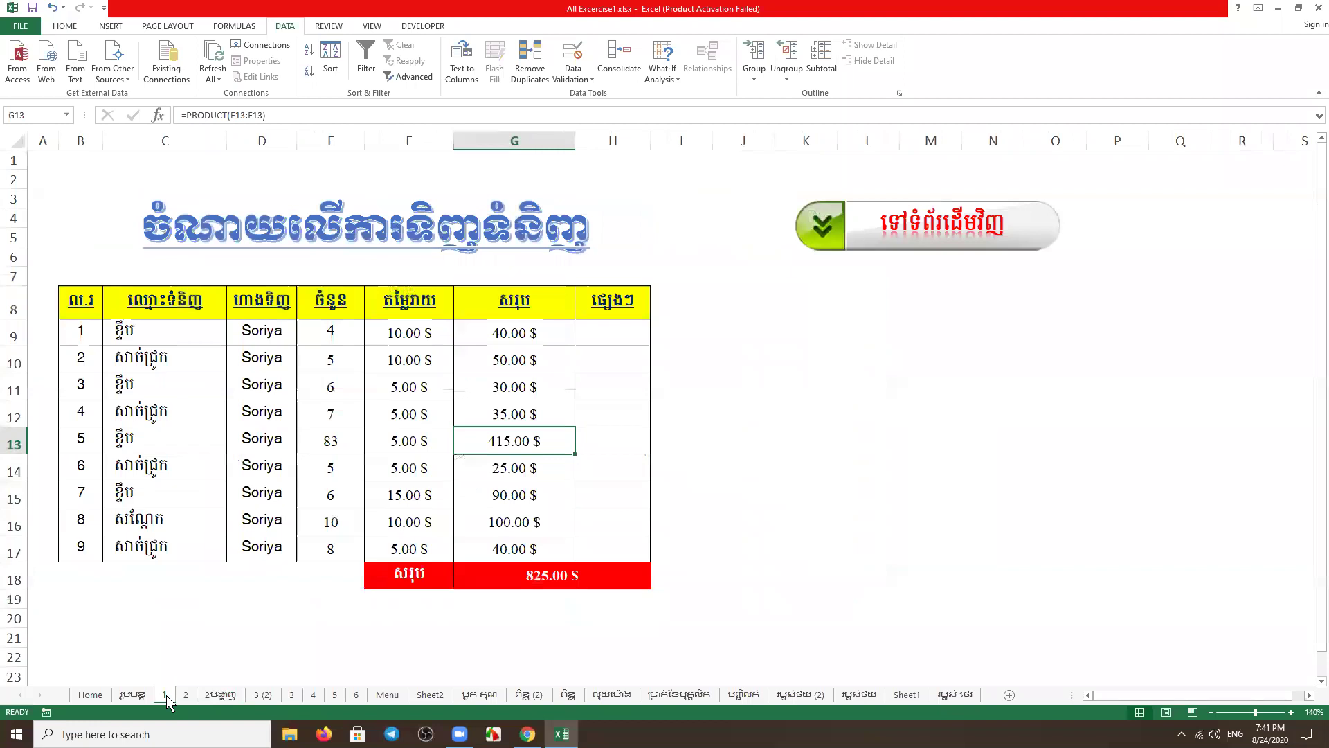
left_click(187, 695)
left_click(226, 695)
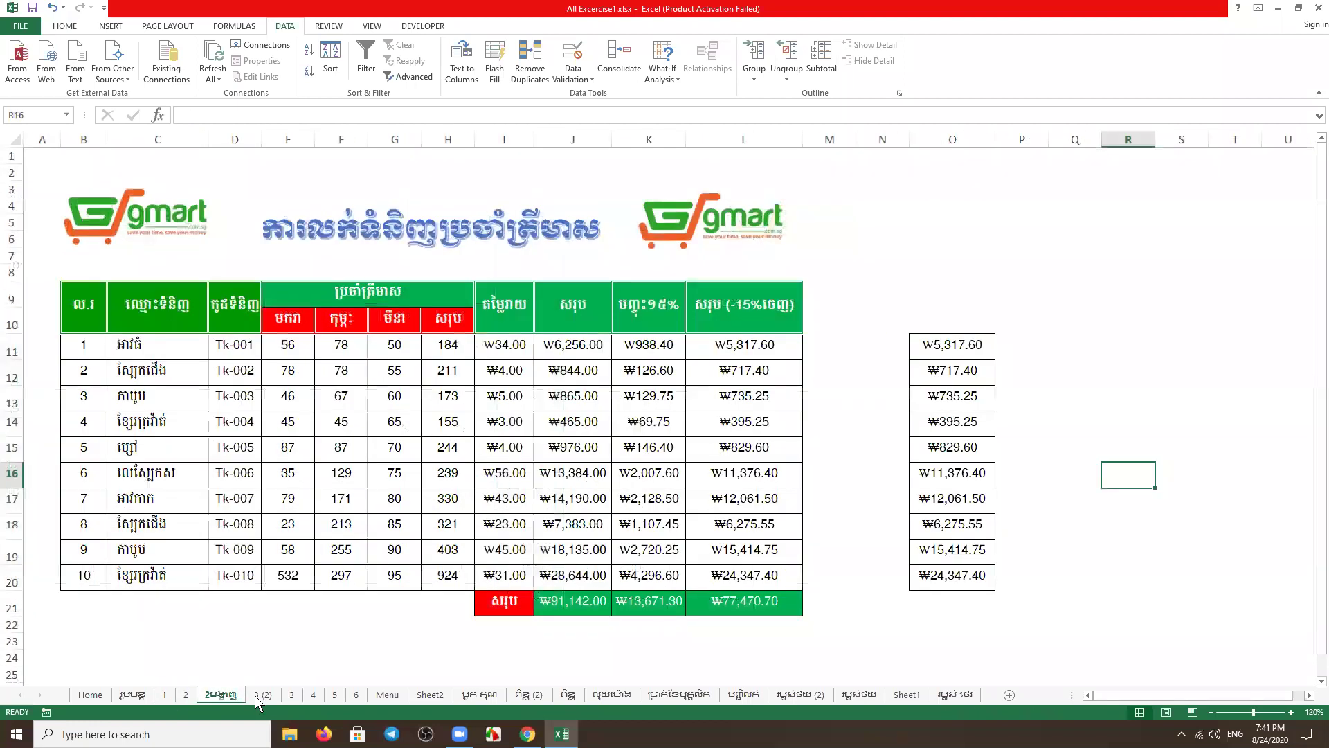
left_click(259, 695)
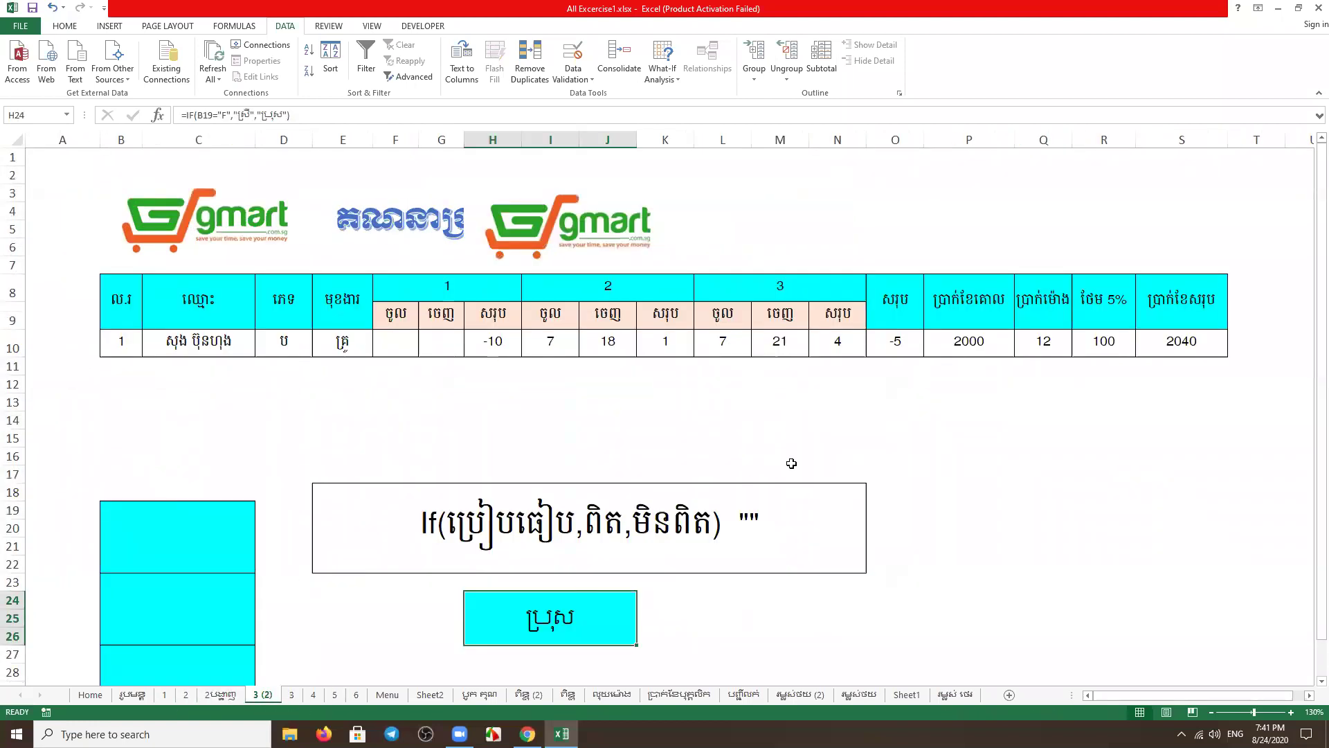
scroll(792, 463, "down", 3)
scroll(792, 462, "up", 3)
scroll(776, 463, "down", 3)
scroll(762, 463, "up", 3)
left_click(1010, 476)
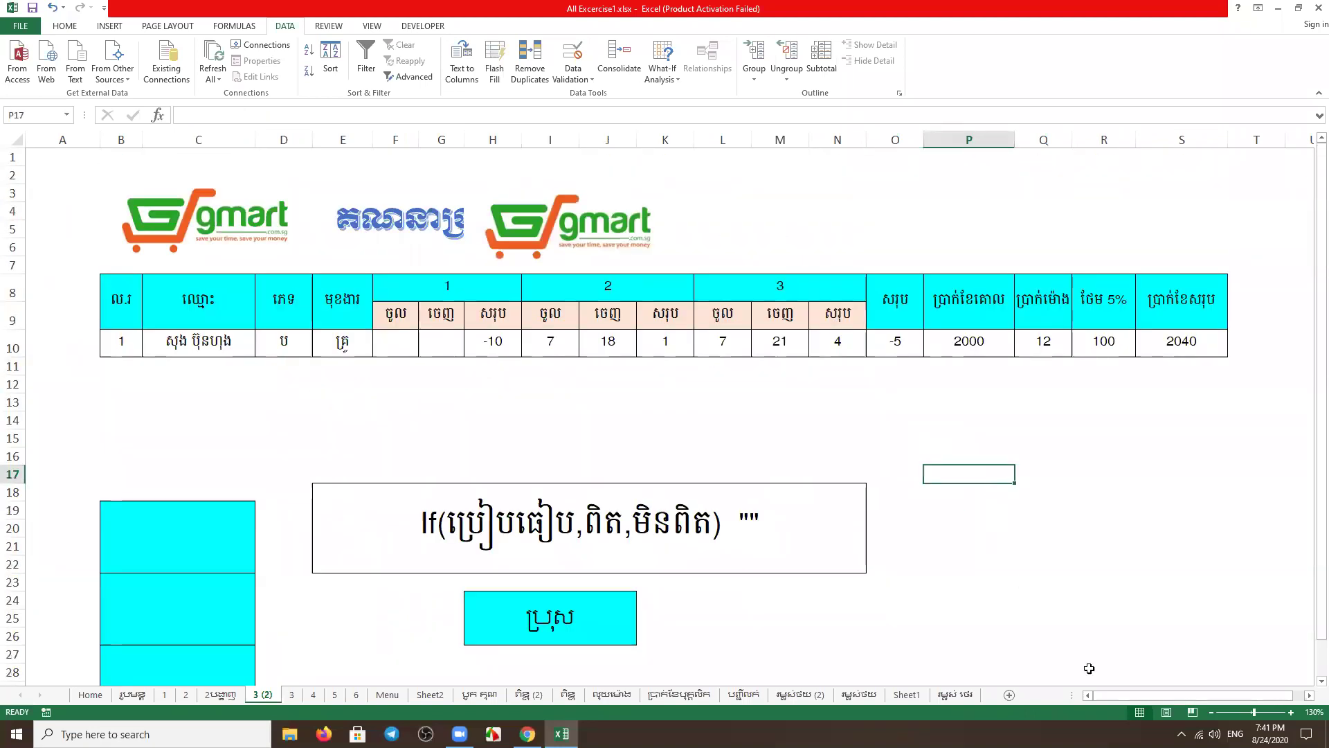
scroll(492, 559, "down", 4)
scroll(492, 559, "up", 3)
Revisit salary sheet 3, then move through sheets 4 and 5 to the invoice sheet 6
left_click(290, 695)
left_click(1052, 536)
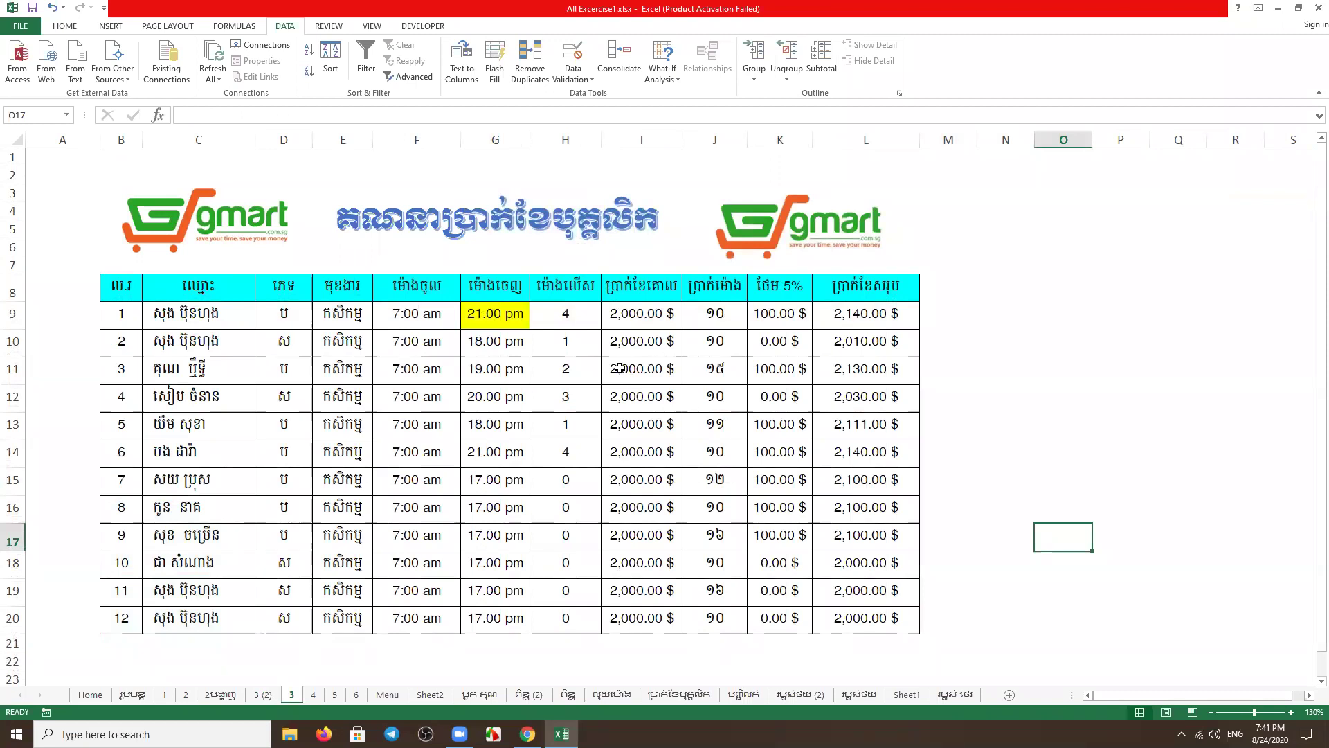
left_click(311, 695)
left_click(336, 696)
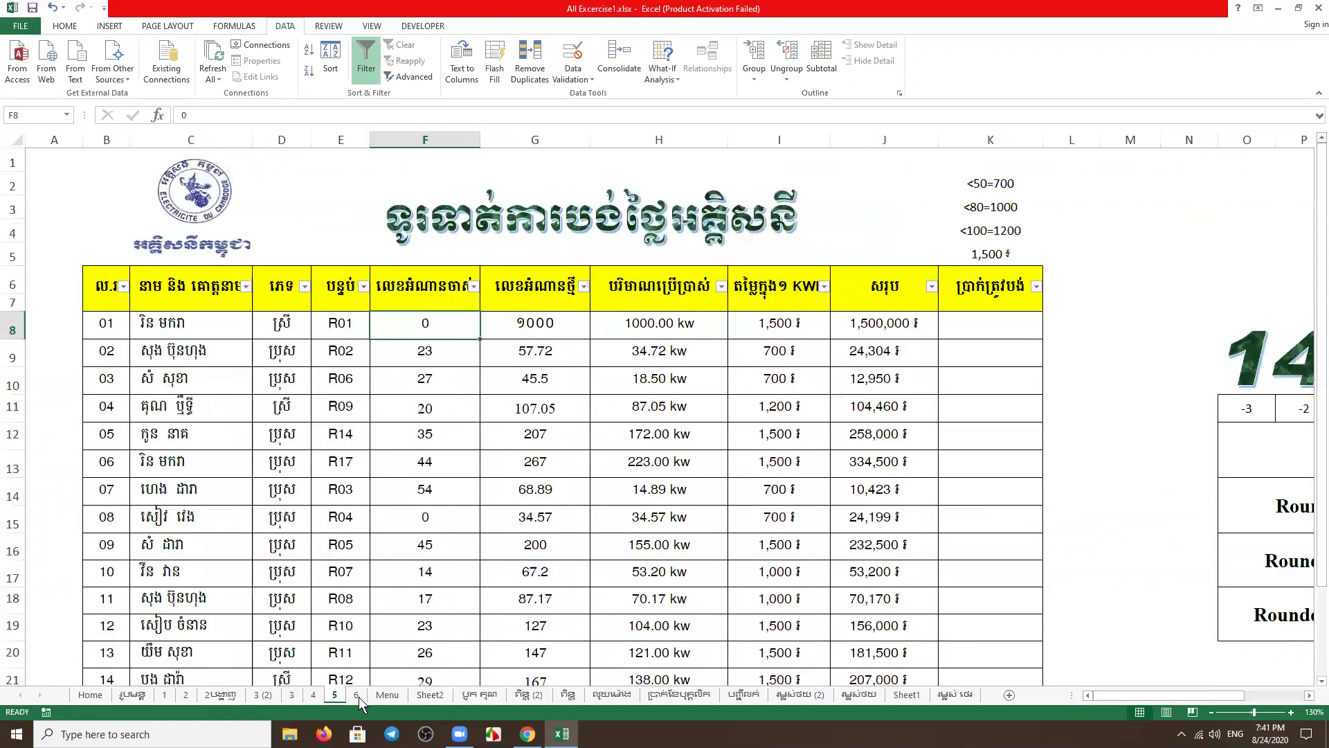
left_click(357, 695)
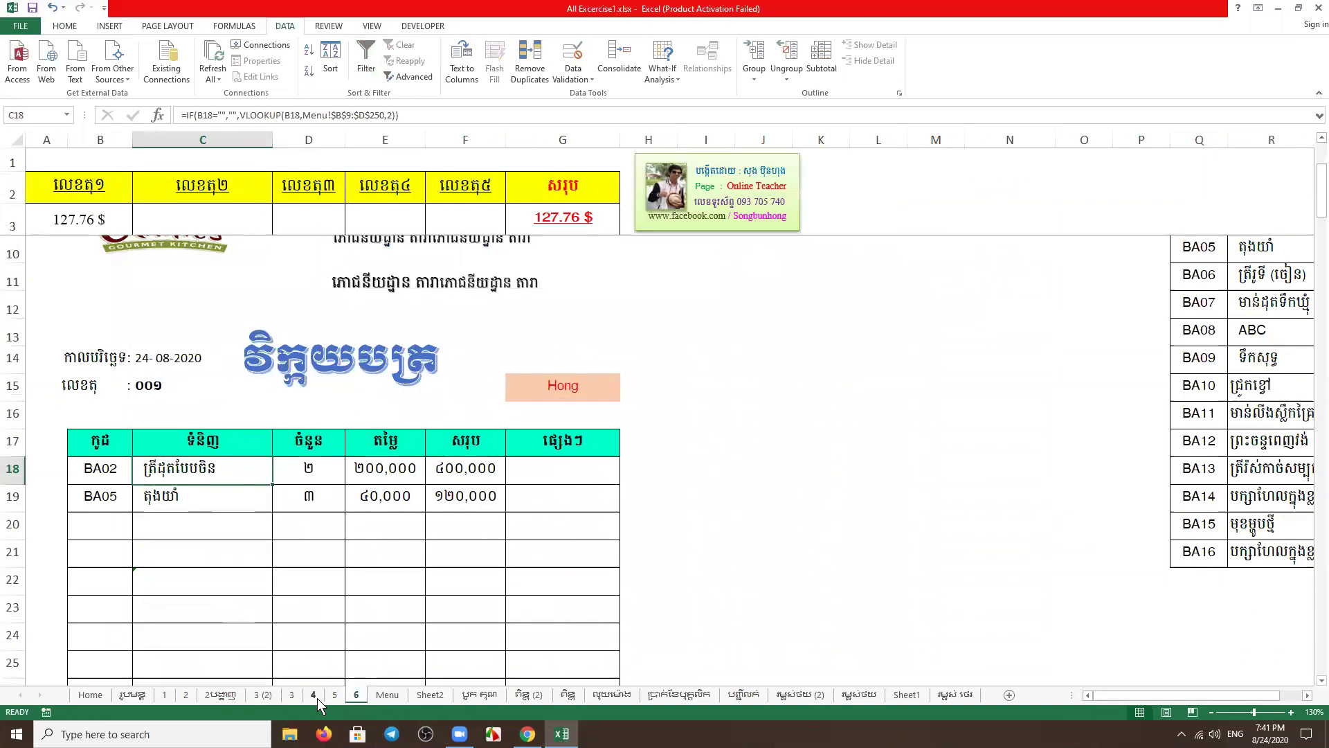
On sheet 4, clear the scores in F10, F13 and F16
left_click(314, 695)
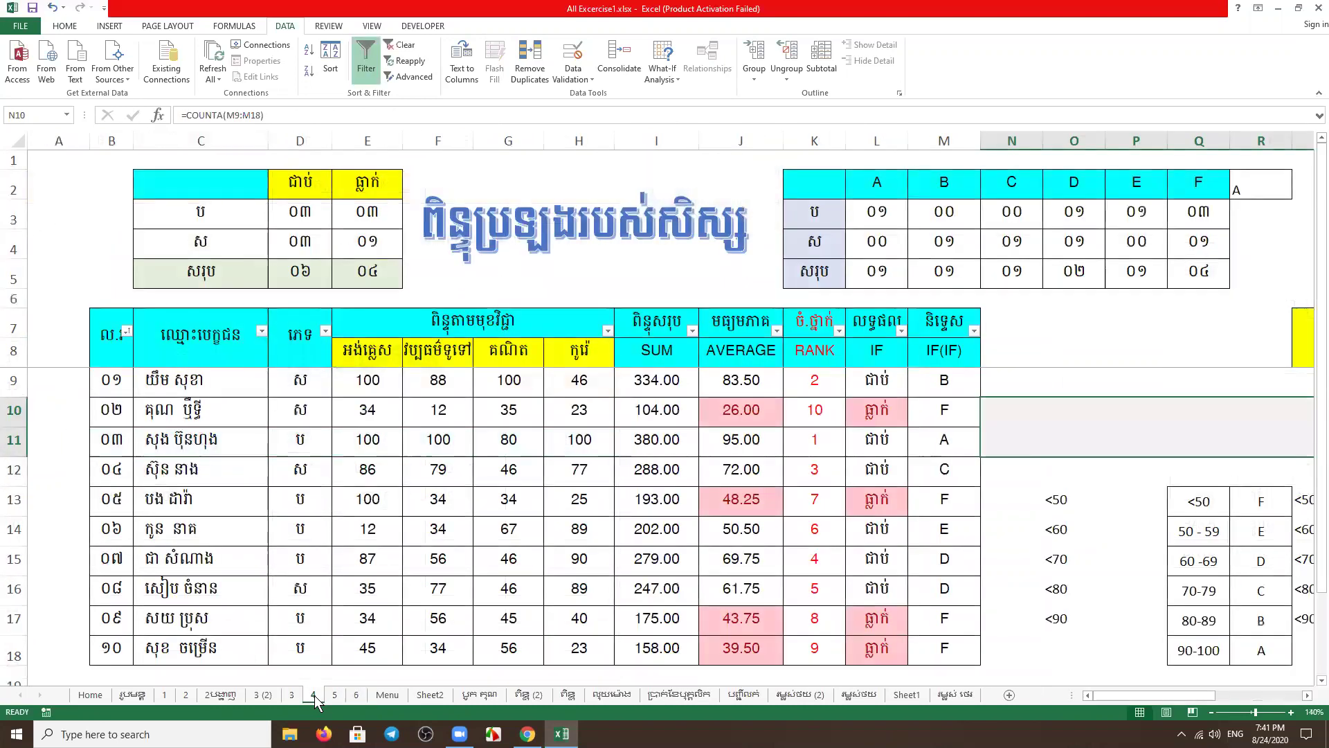
scroll(640, 517, "down", 2)
scroll(417, 444, "up", 2)
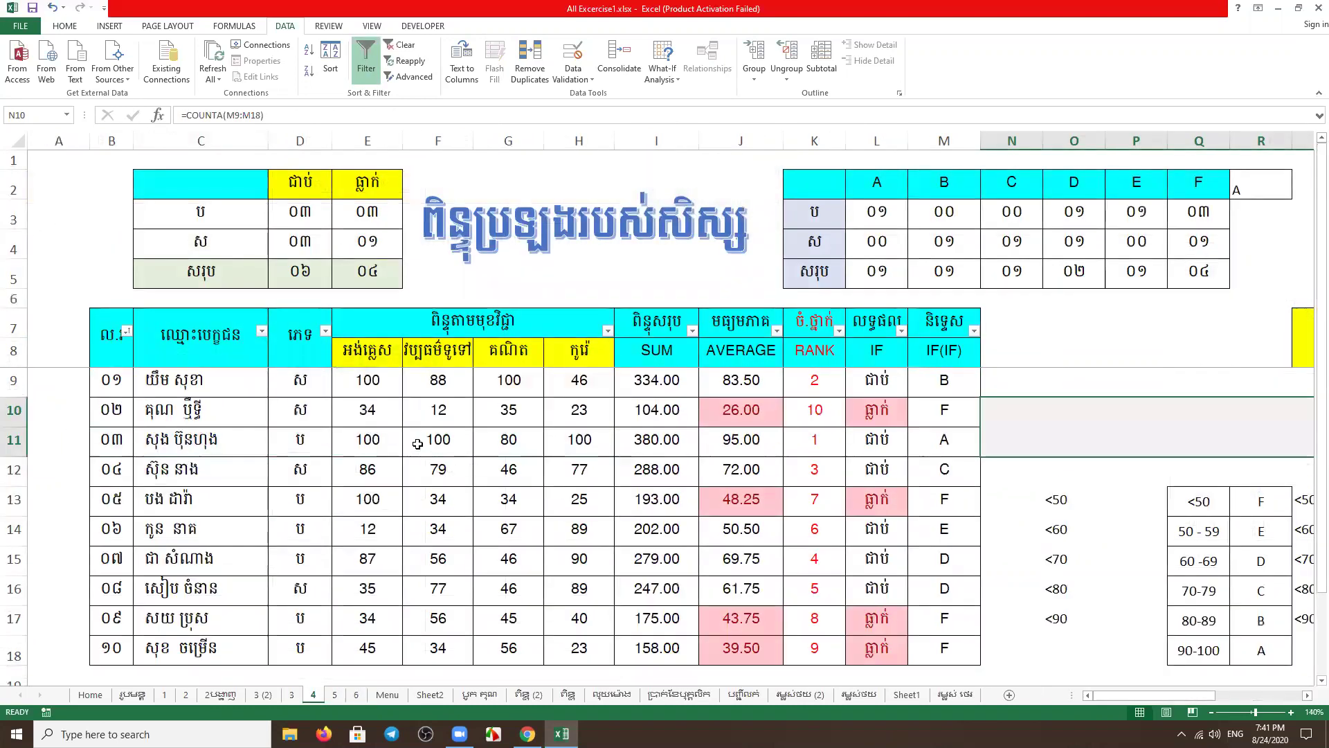
left_click(455, 409)
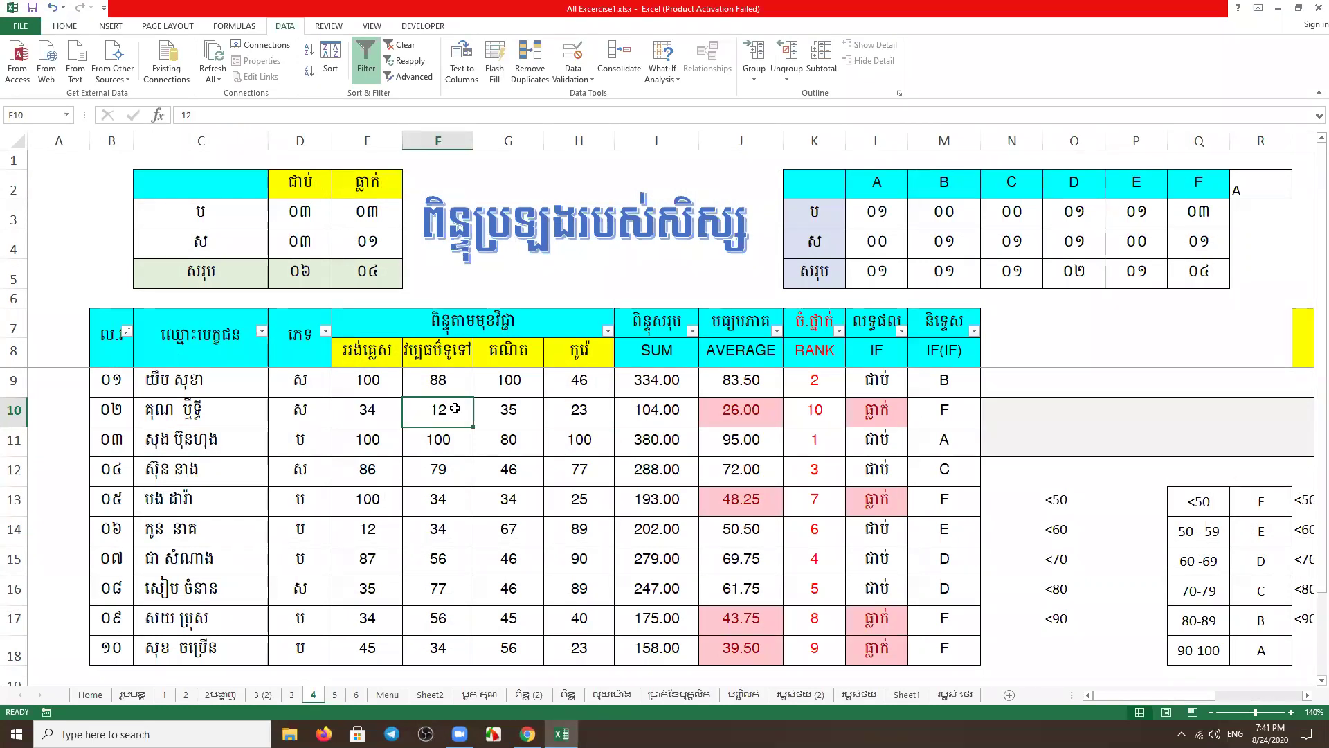
key("Delete")
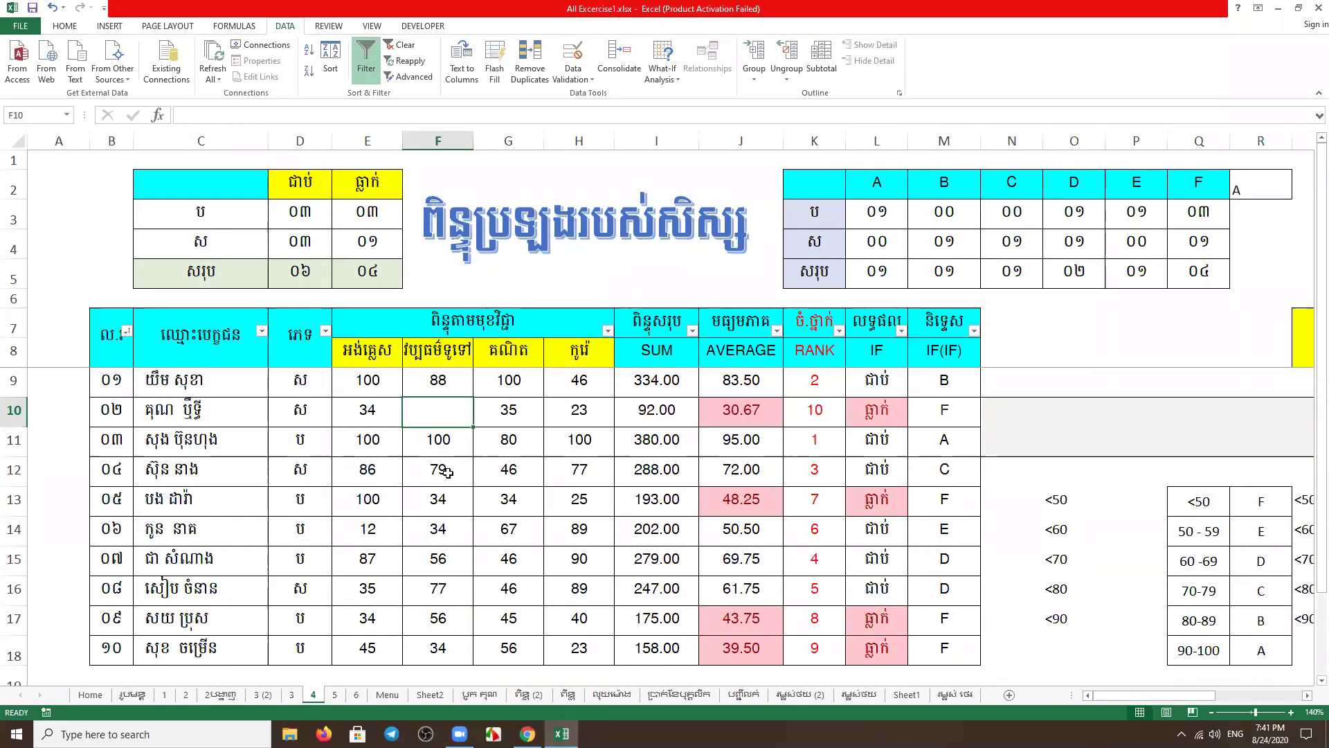
left_click(446, 501)
key("Delete")
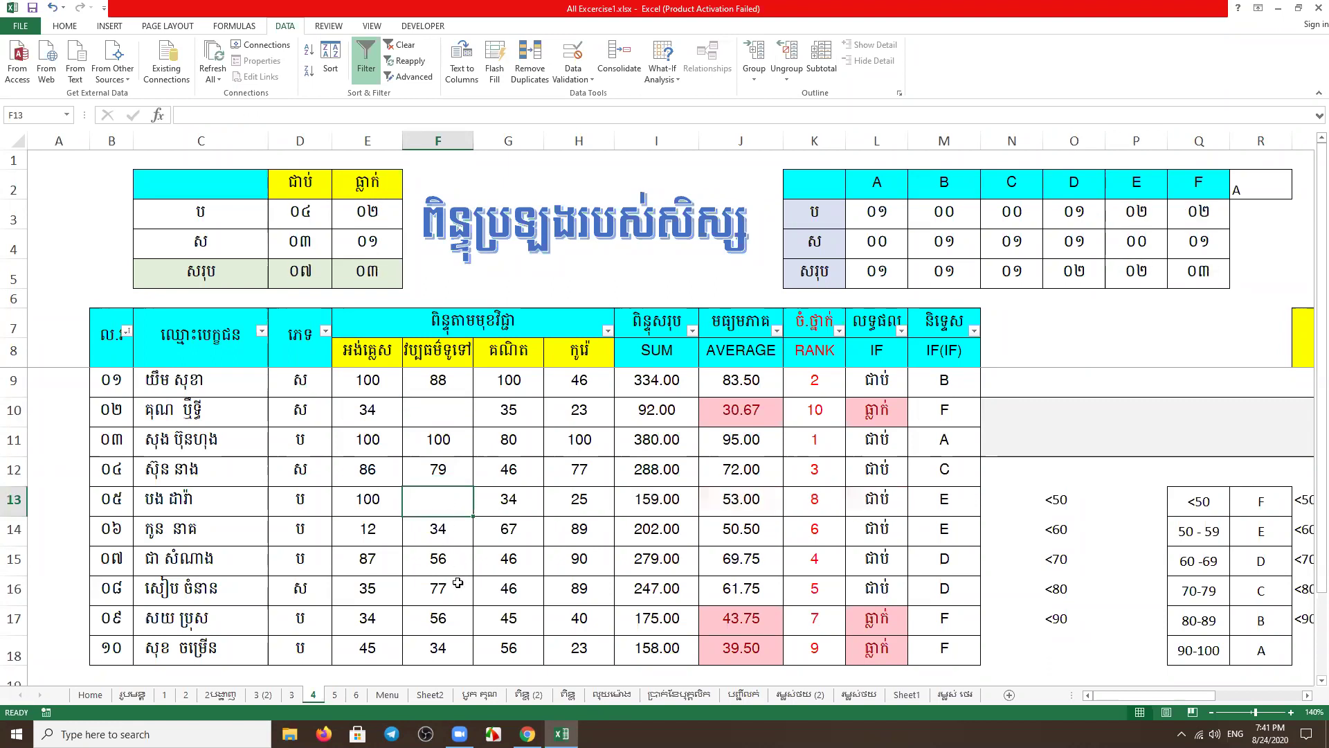
left_click(452, 596)
key("Delete")
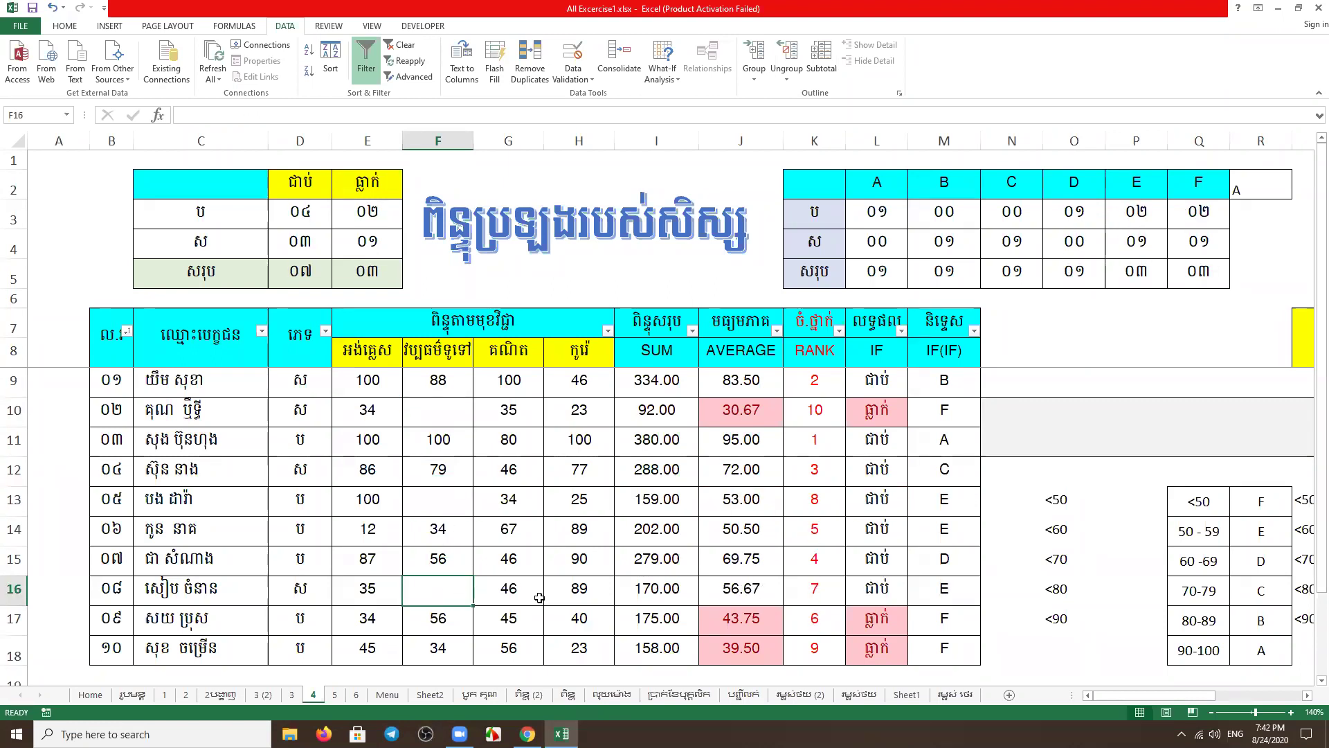
Set the scores in G11 and G12 to 0
left_click(513, 449)
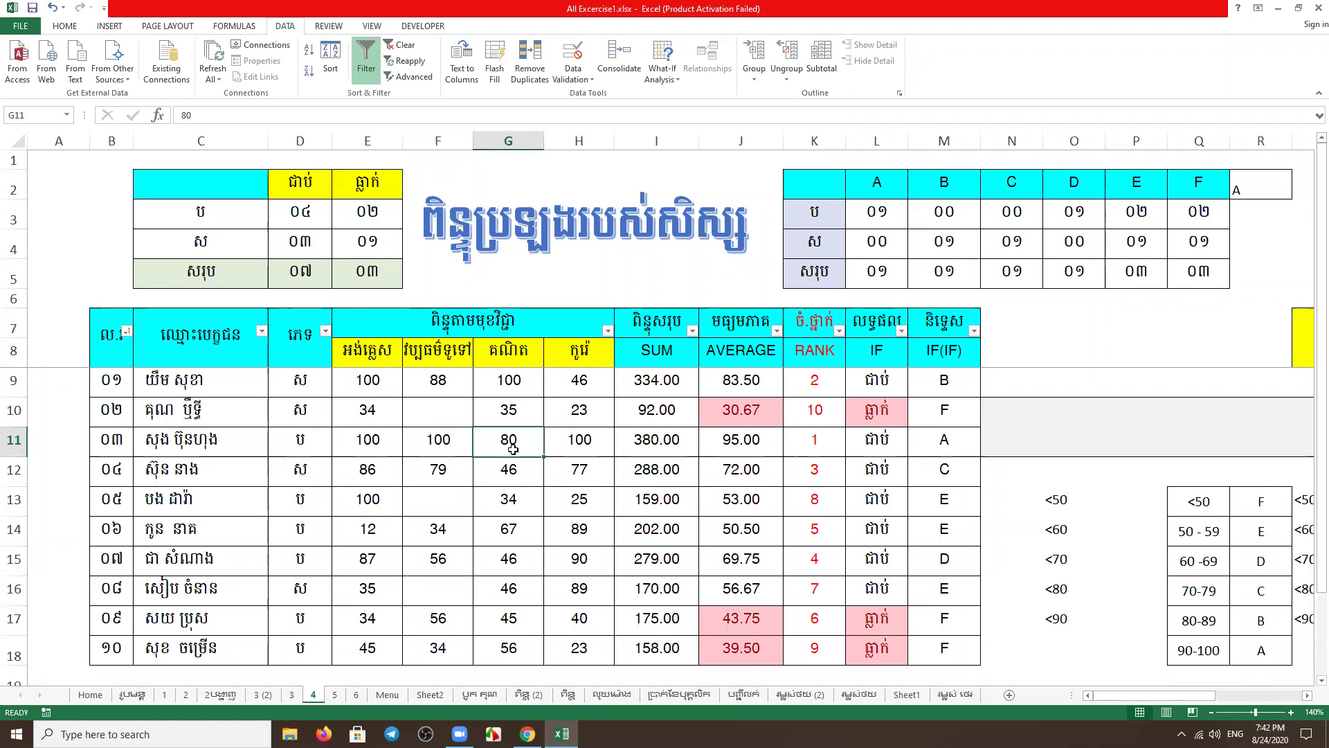
type("0")
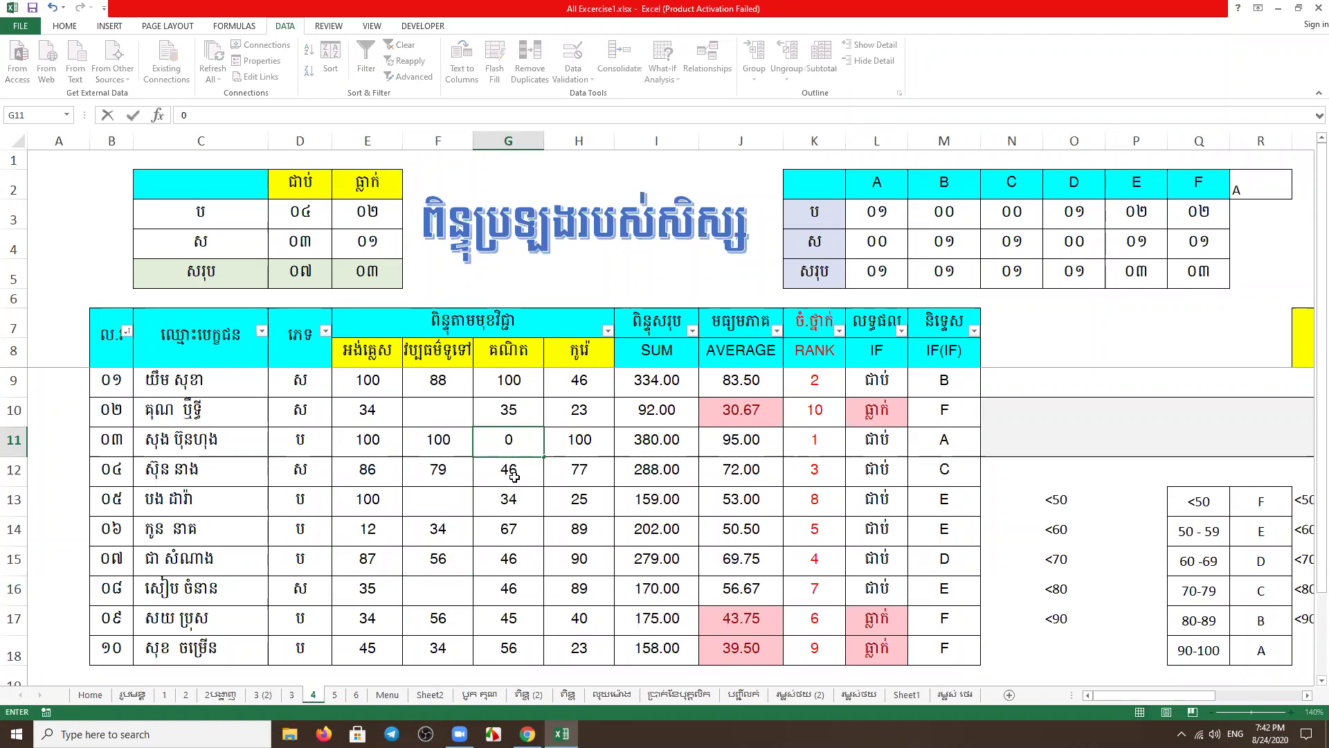
key("Return")
type("0")
key("Return")
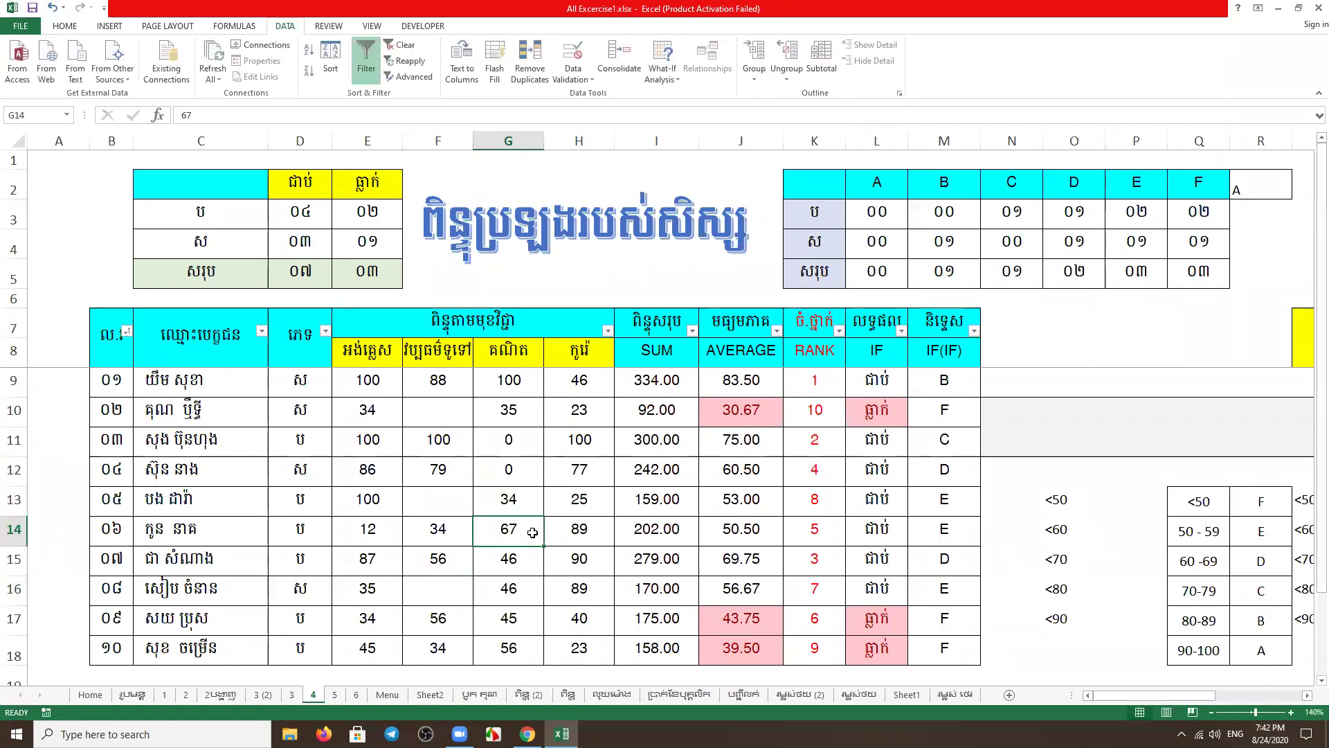
left_click(1170, 427)
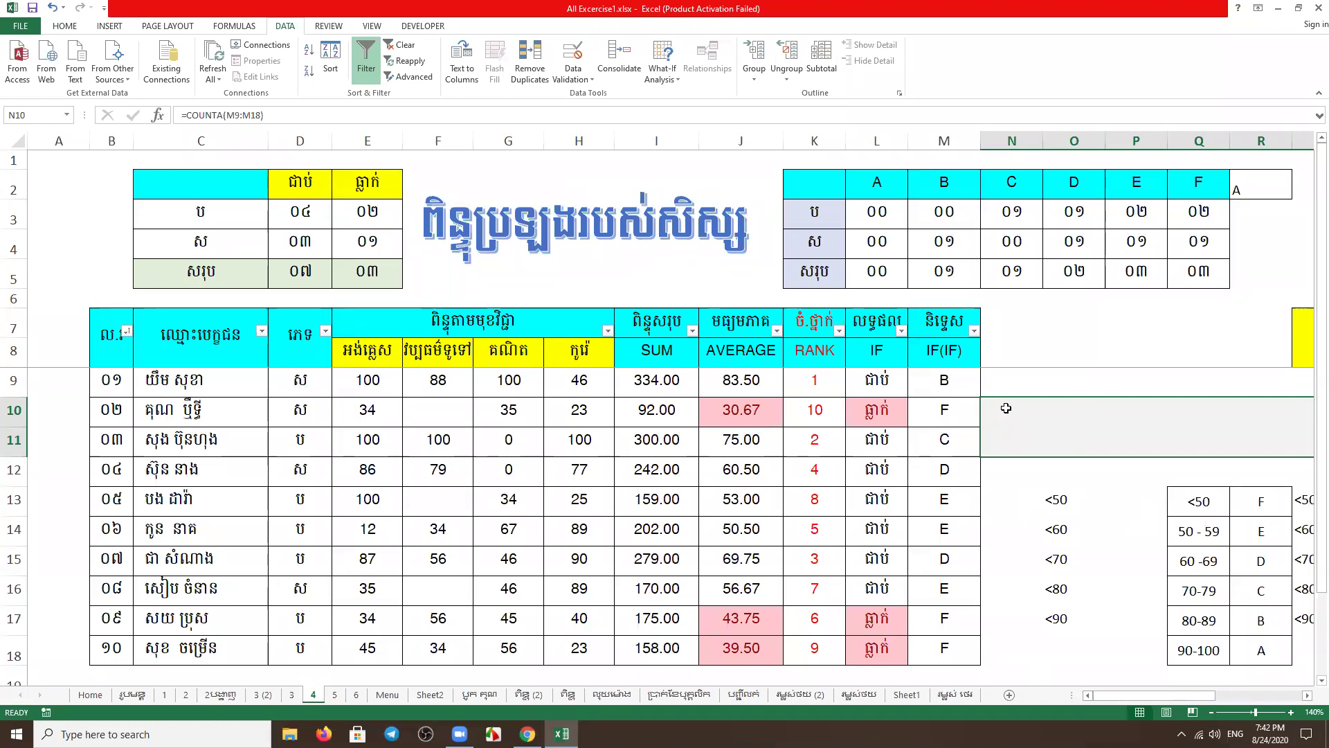
Left-align N10 and enter =COUNTBLANK(F9:F18) to count the three blank scores
left_click(64, 26)
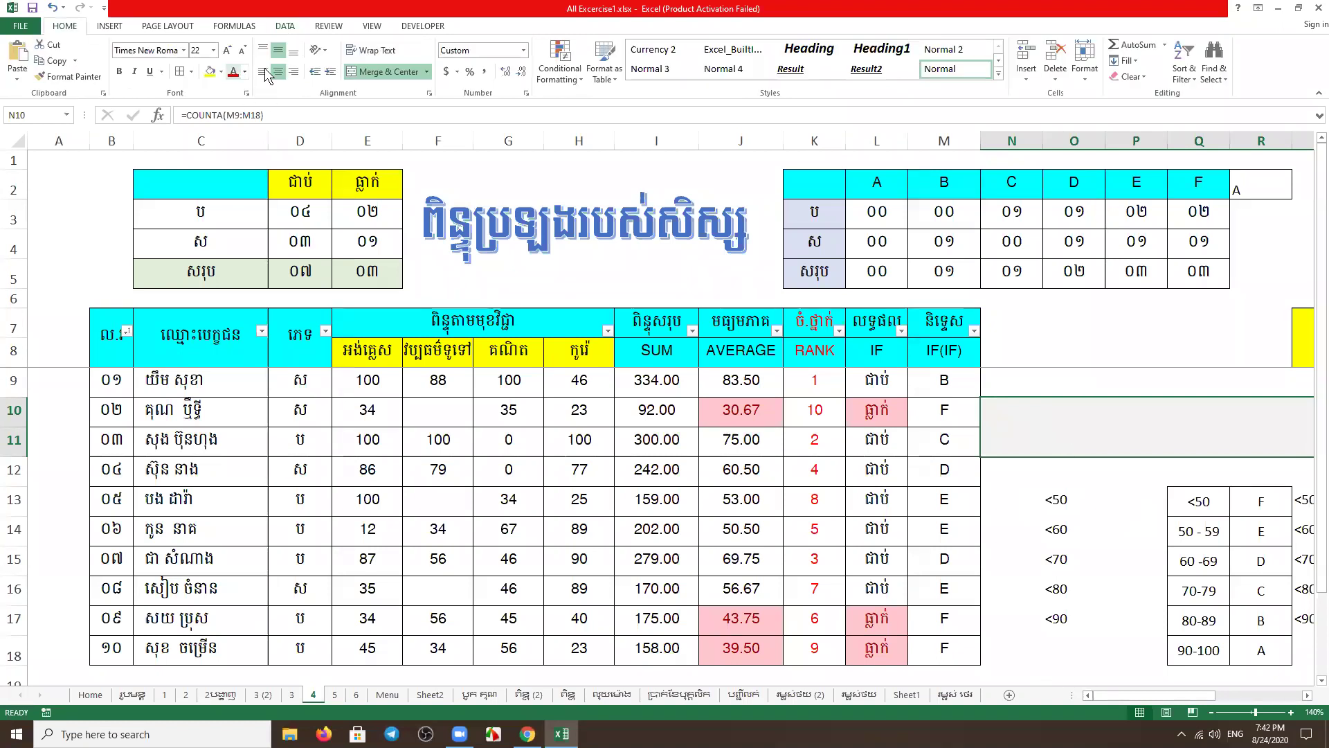
left_click(263, 71)
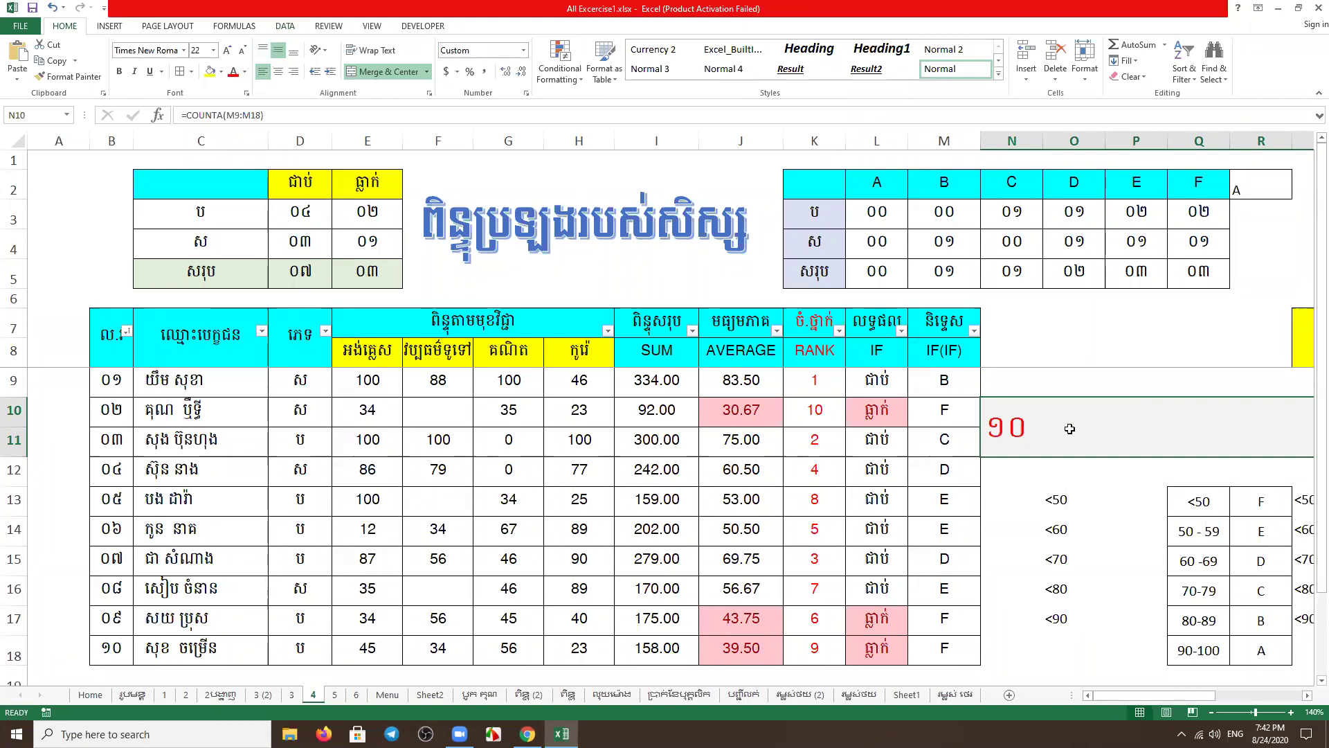
type("=c")
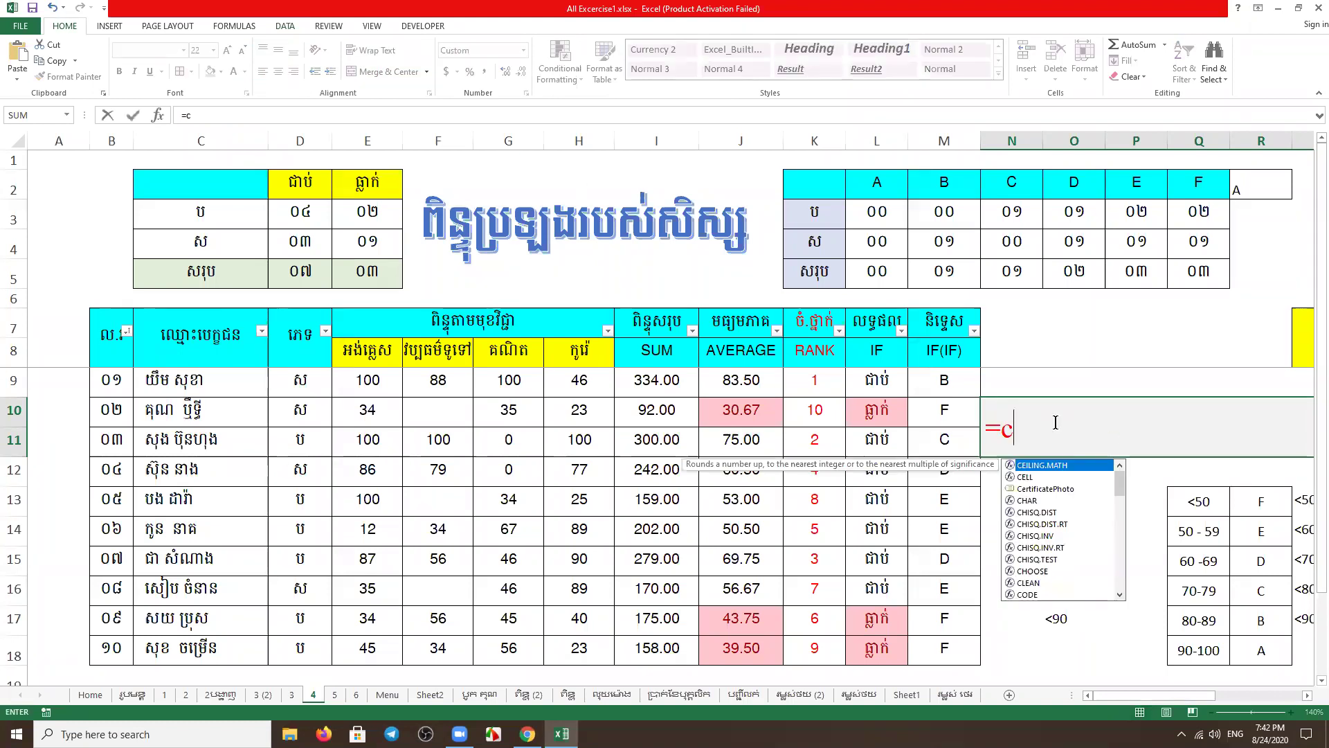
type("ount")
key("Down")
key("Down")
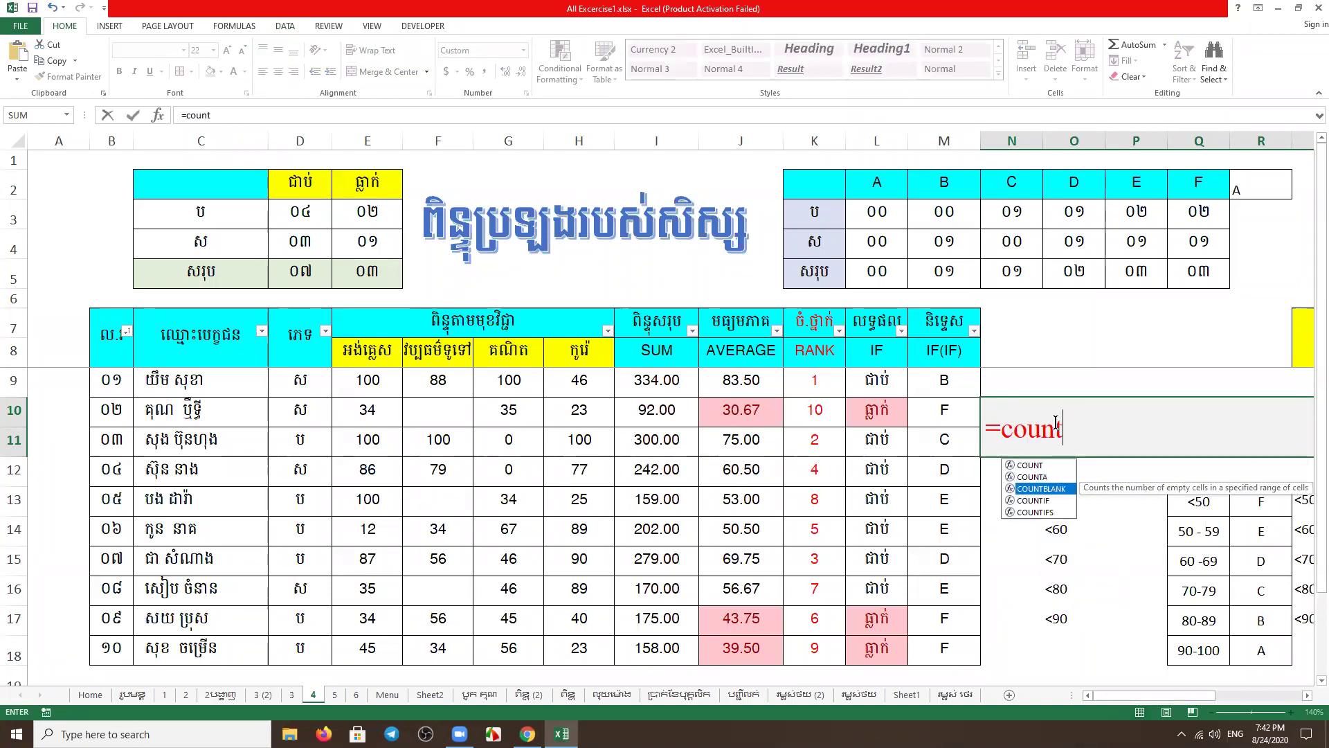
key("Tab")
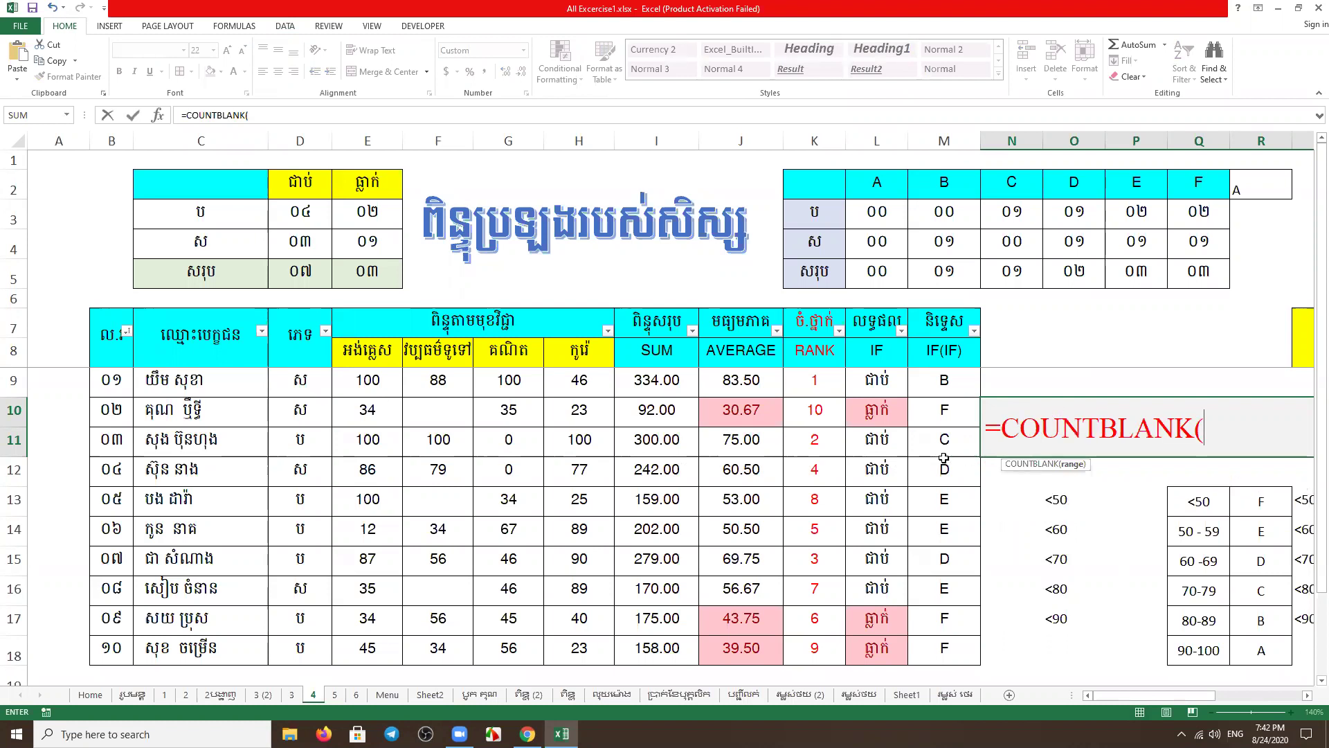
left_click(438, 379)
left_click_drag(438, 439, 443, 646)
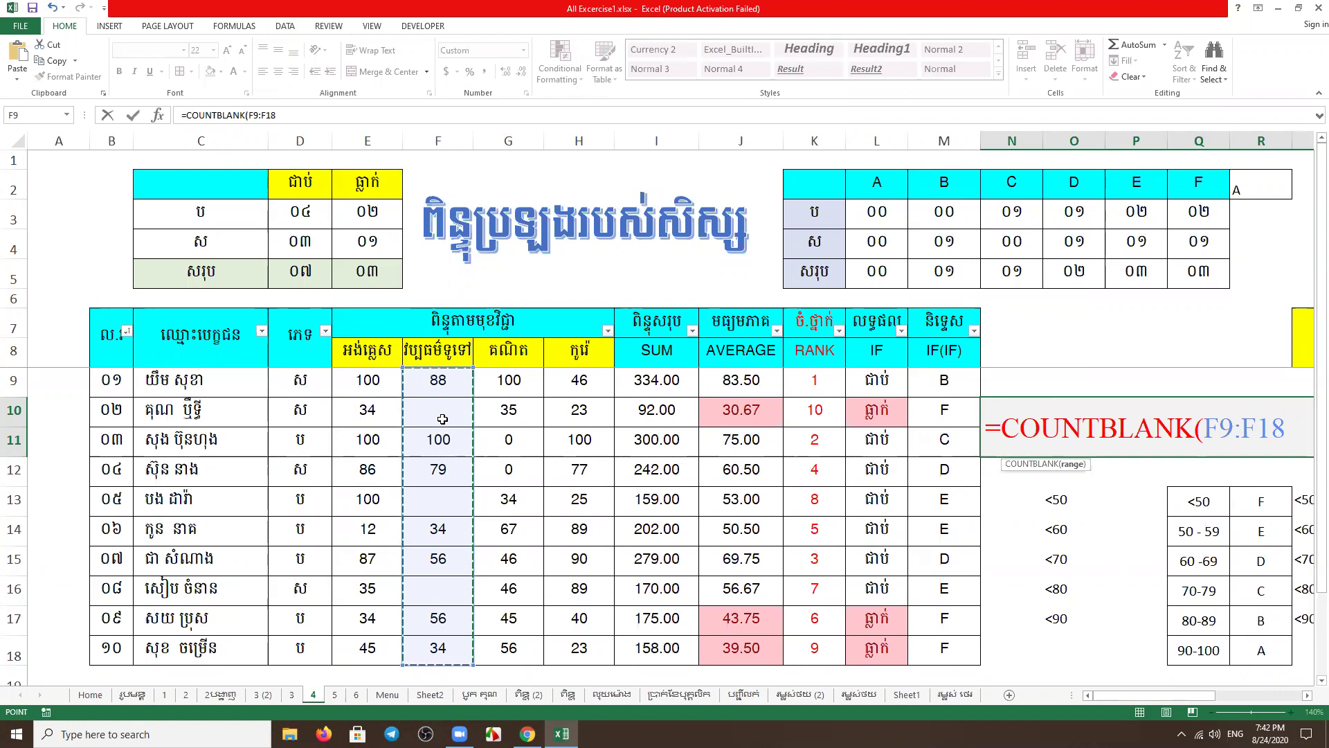
key("Return")
left_click(1077, 430)
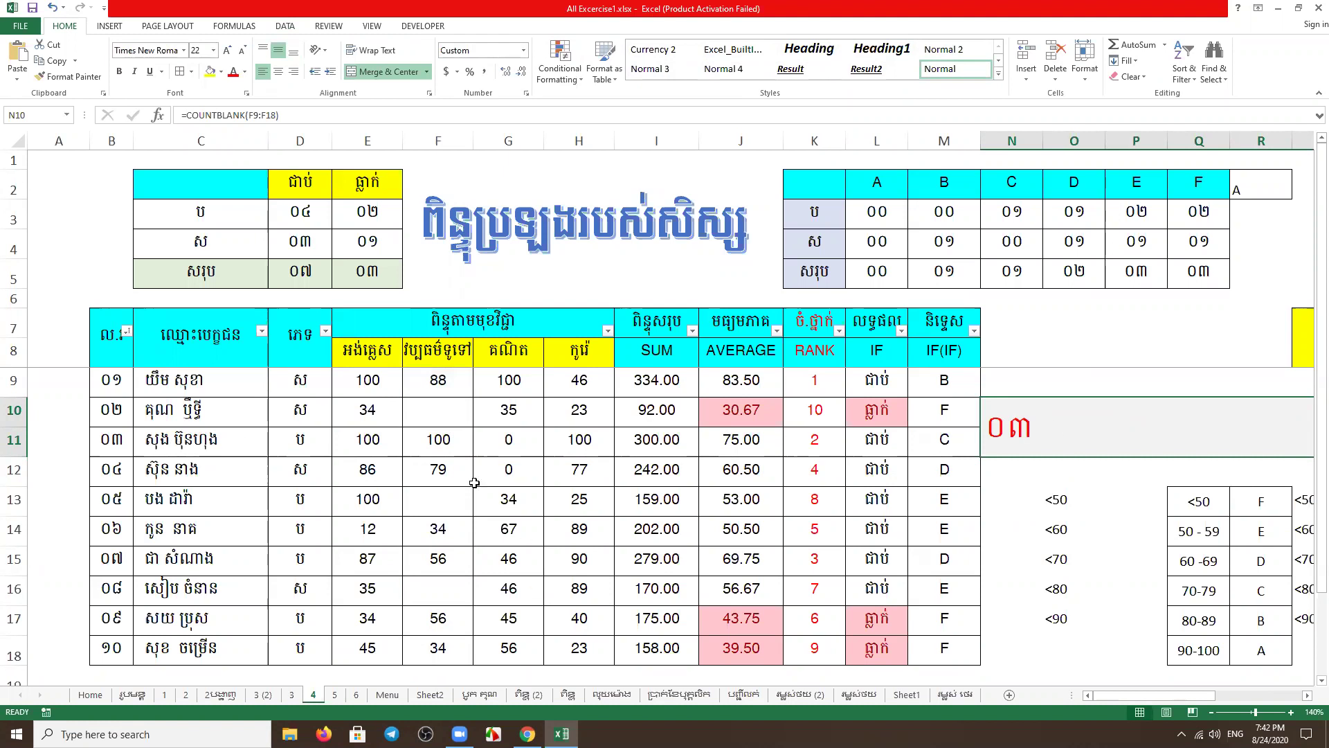
left_click(435, 414)
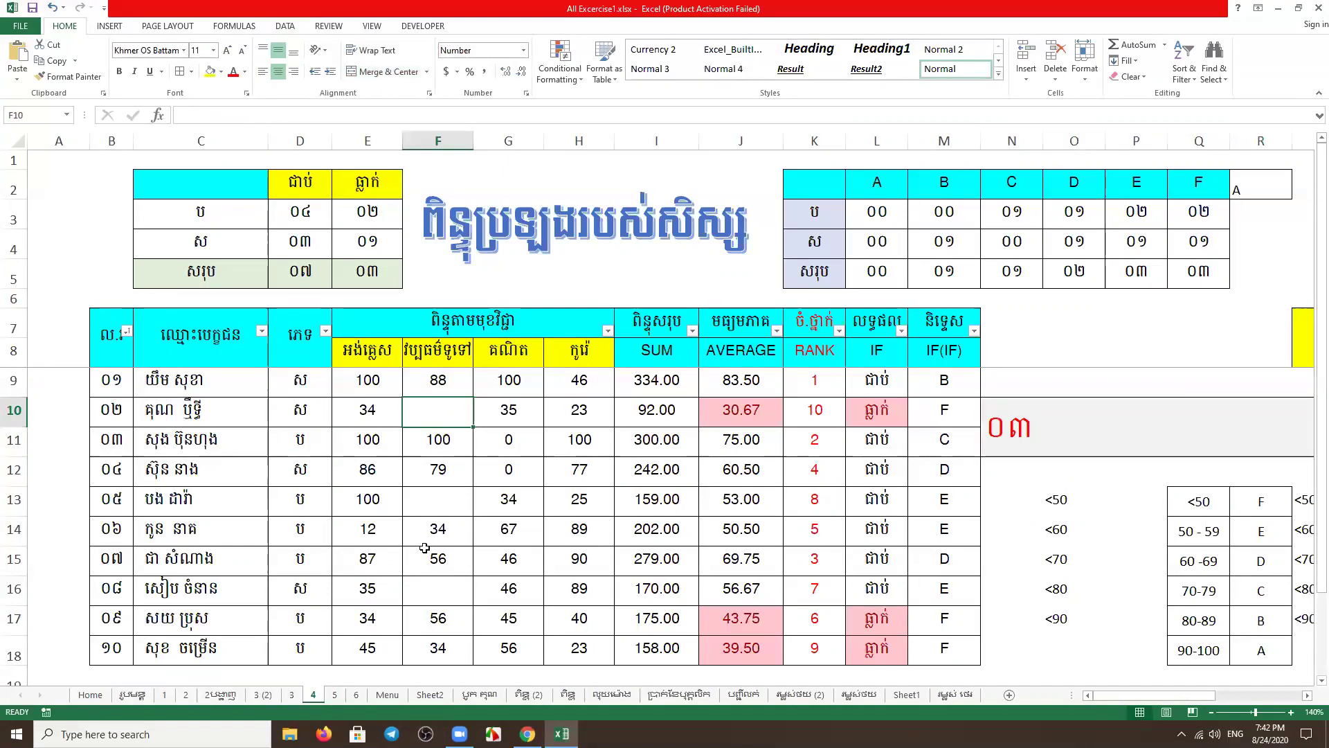
left_click(439, 507)
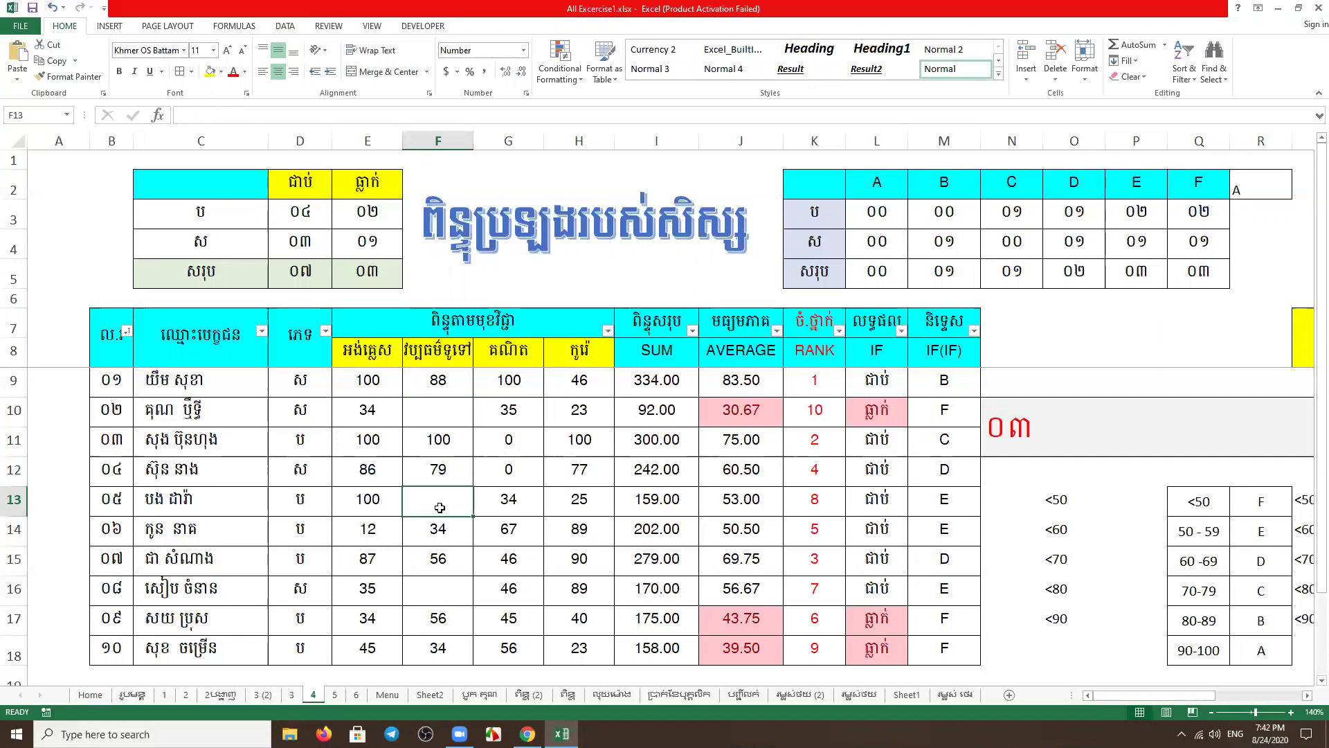
left_click(1028, 441)
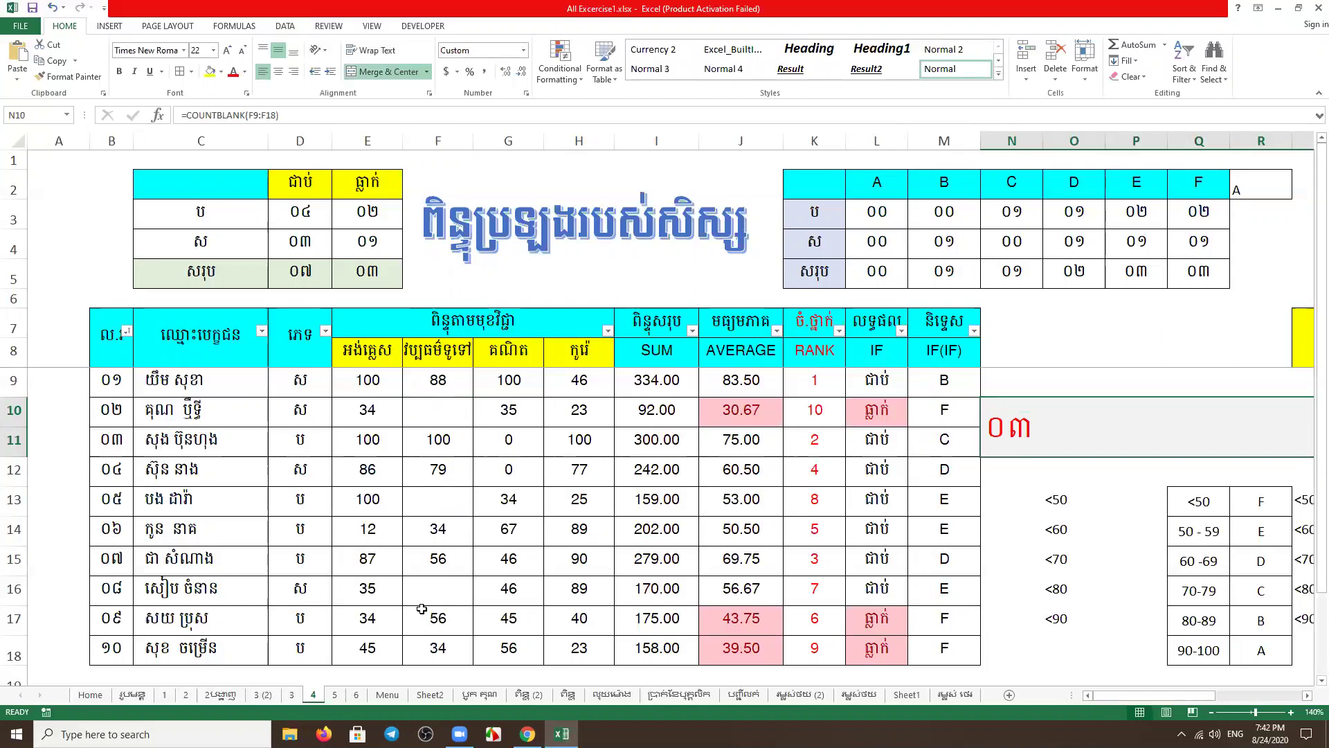
left_click(436, 409)
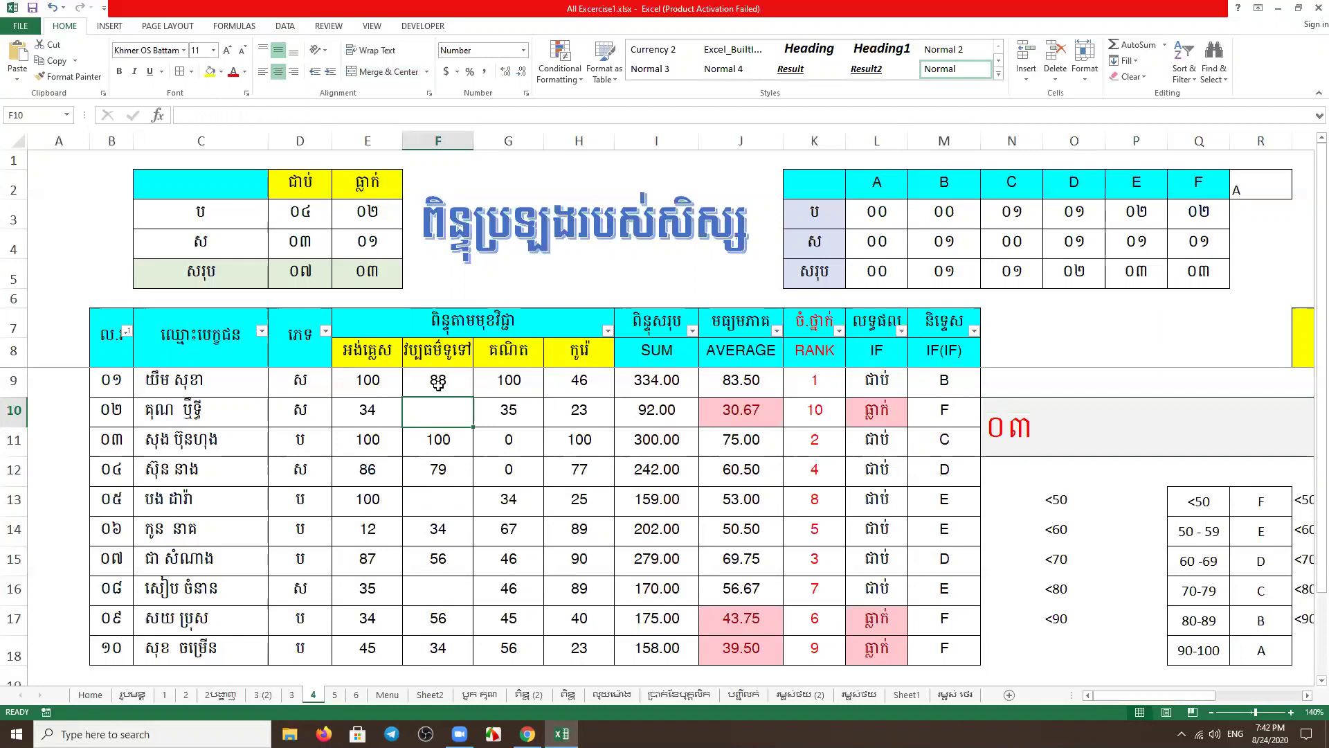
left_click(438, 384)
left_click(450, 420)
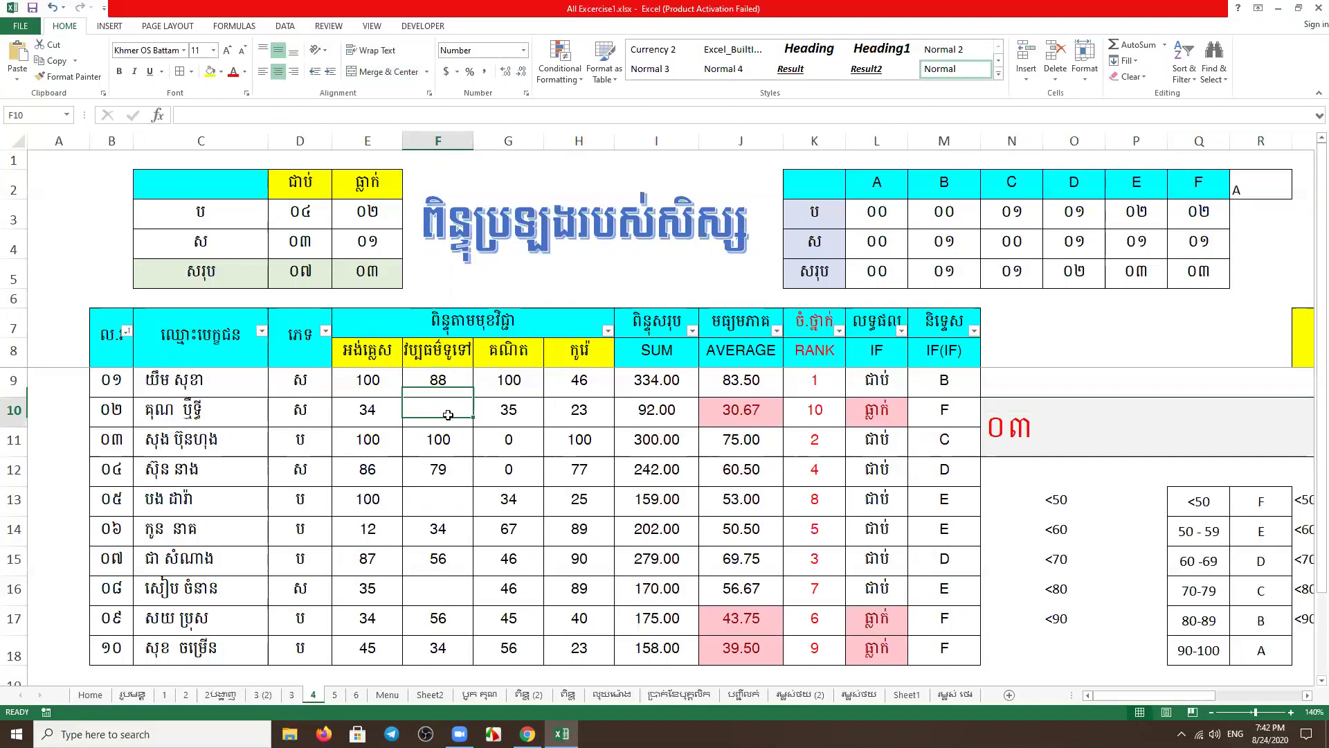
left_click(448, 503)
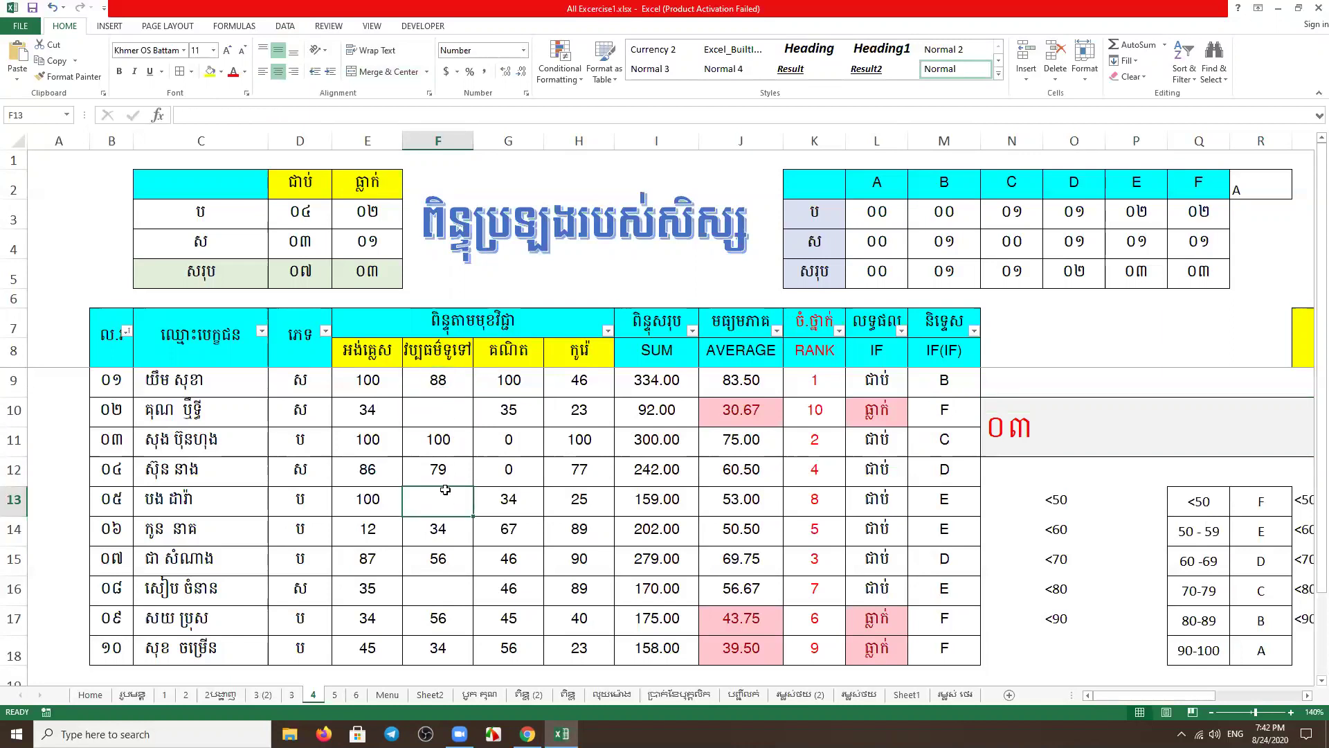
left_click(441, 421)
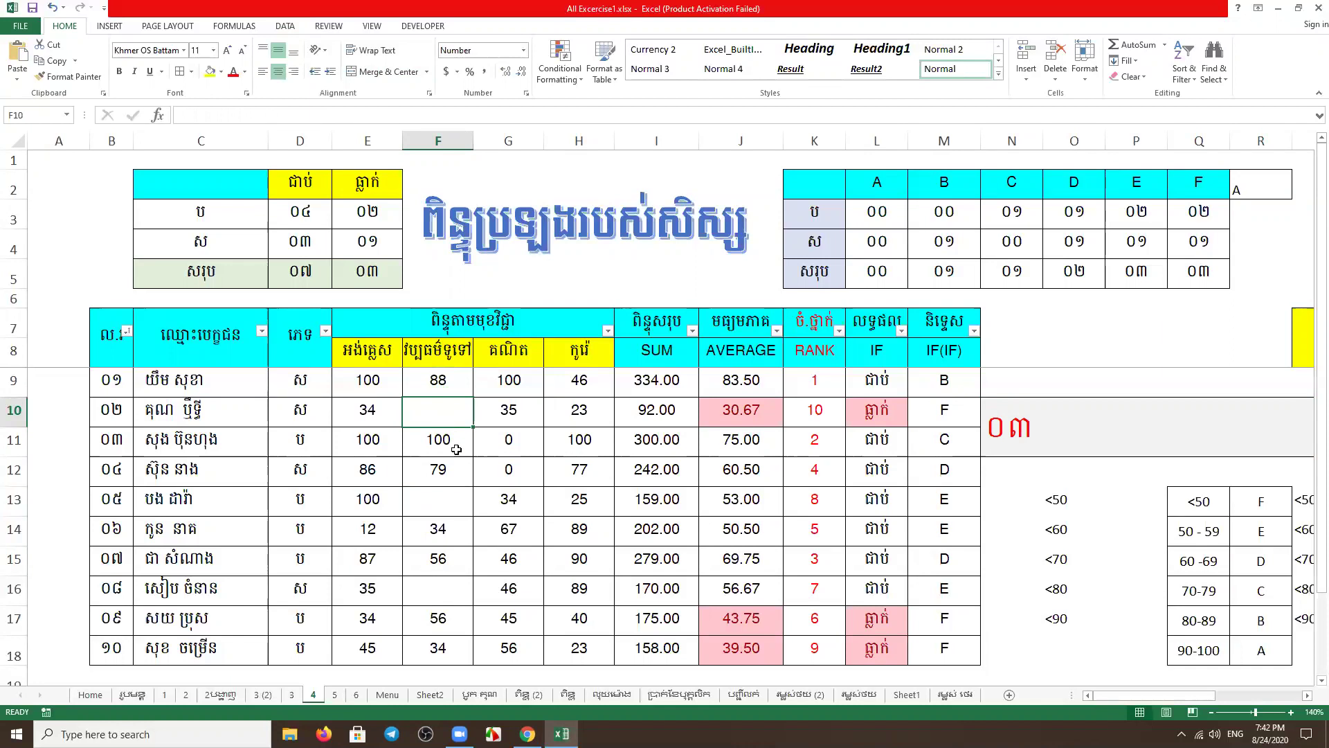
left_click(448, 502)
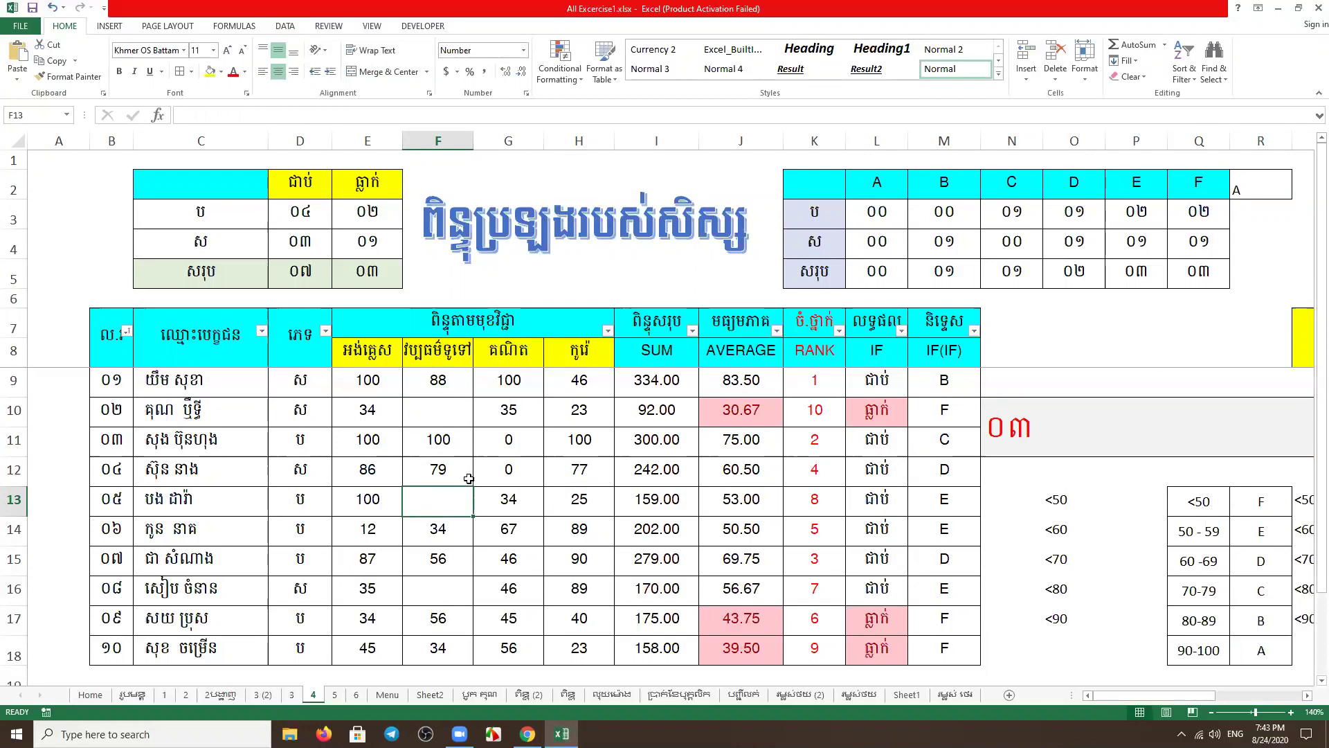
left_click(427, 383)
left_click_drag(429, 450, 433, 561)
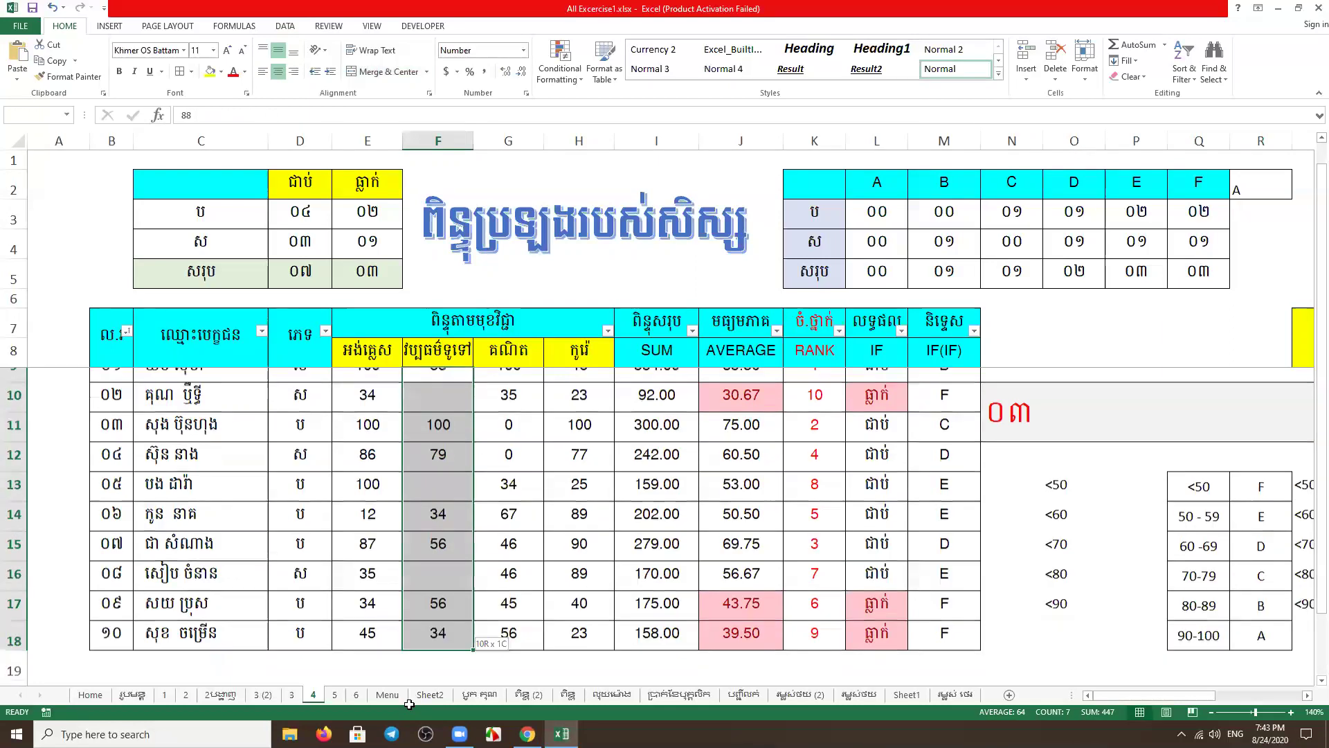
scroll(433, 561, "up", 1)
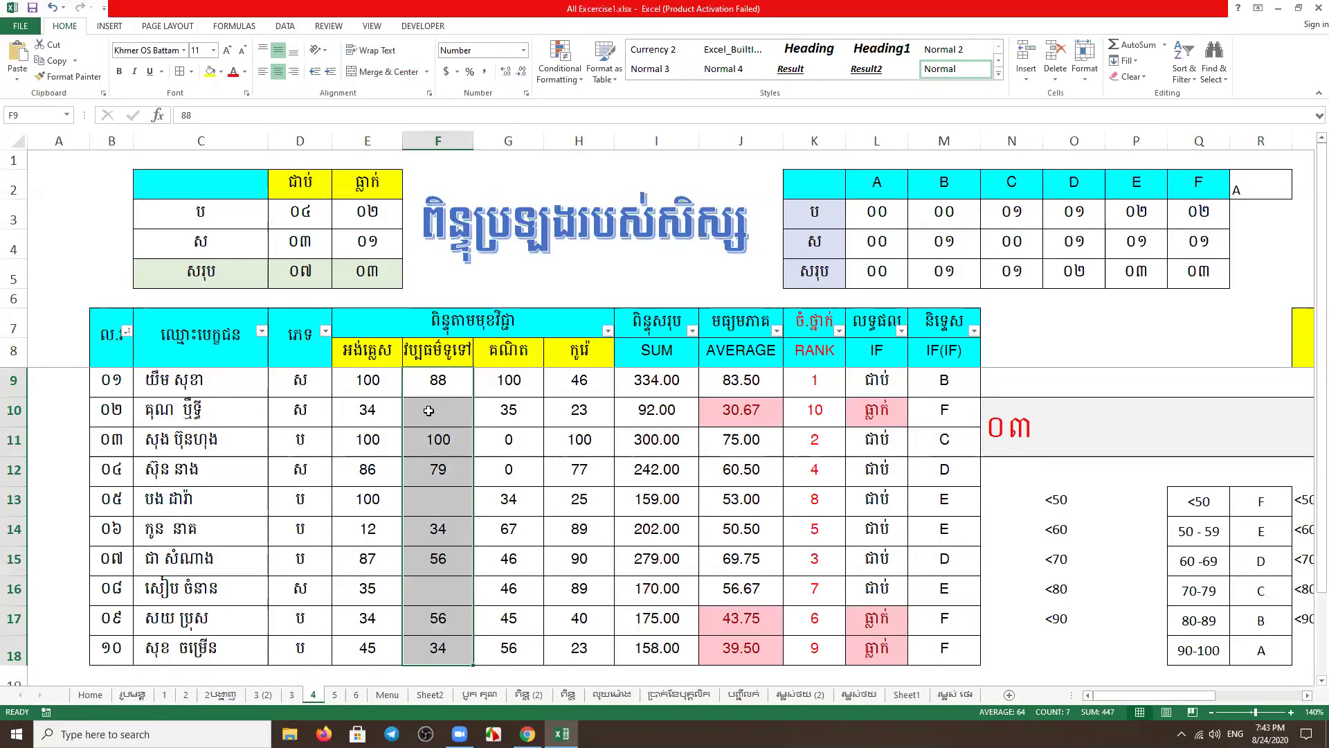
left_click(428, 410)
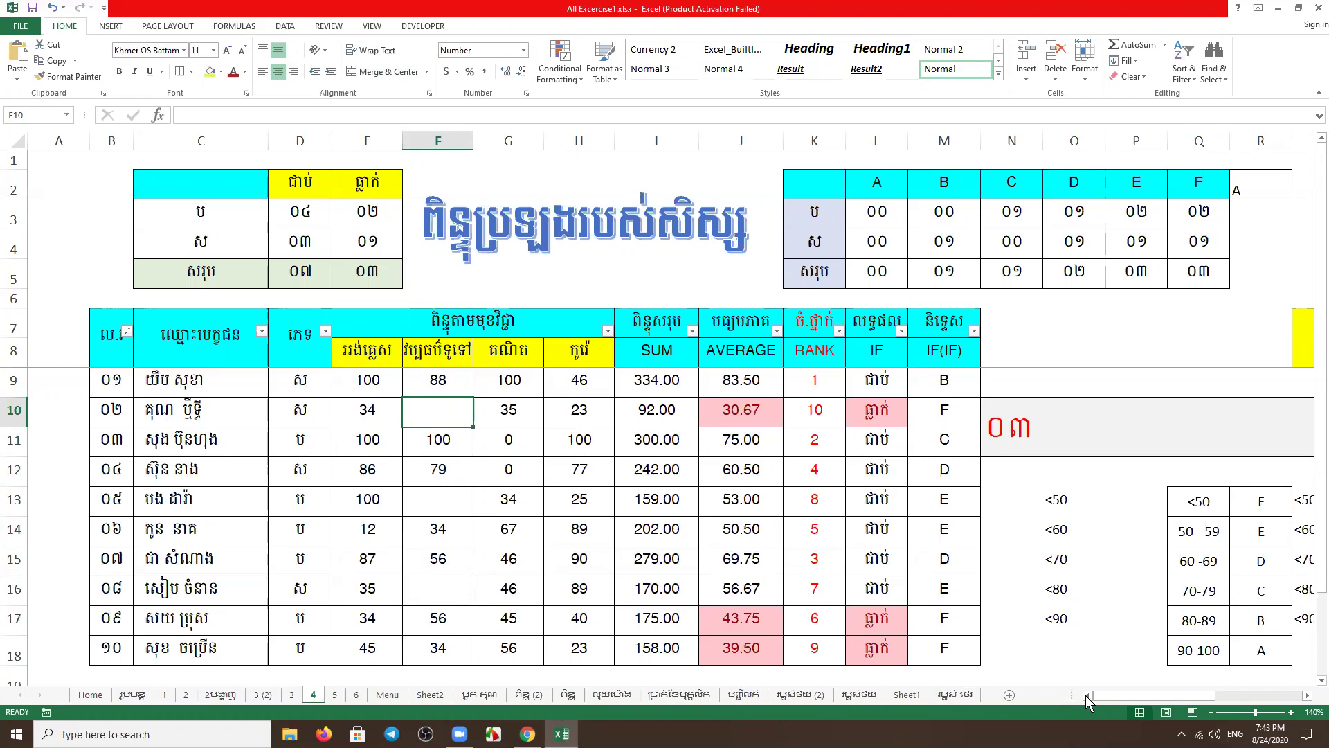
Scroll across to inspect the COUNTBLANK formula in N10, then scroll the sheet back
left_click_drag(1132, 695, 1188, 708)
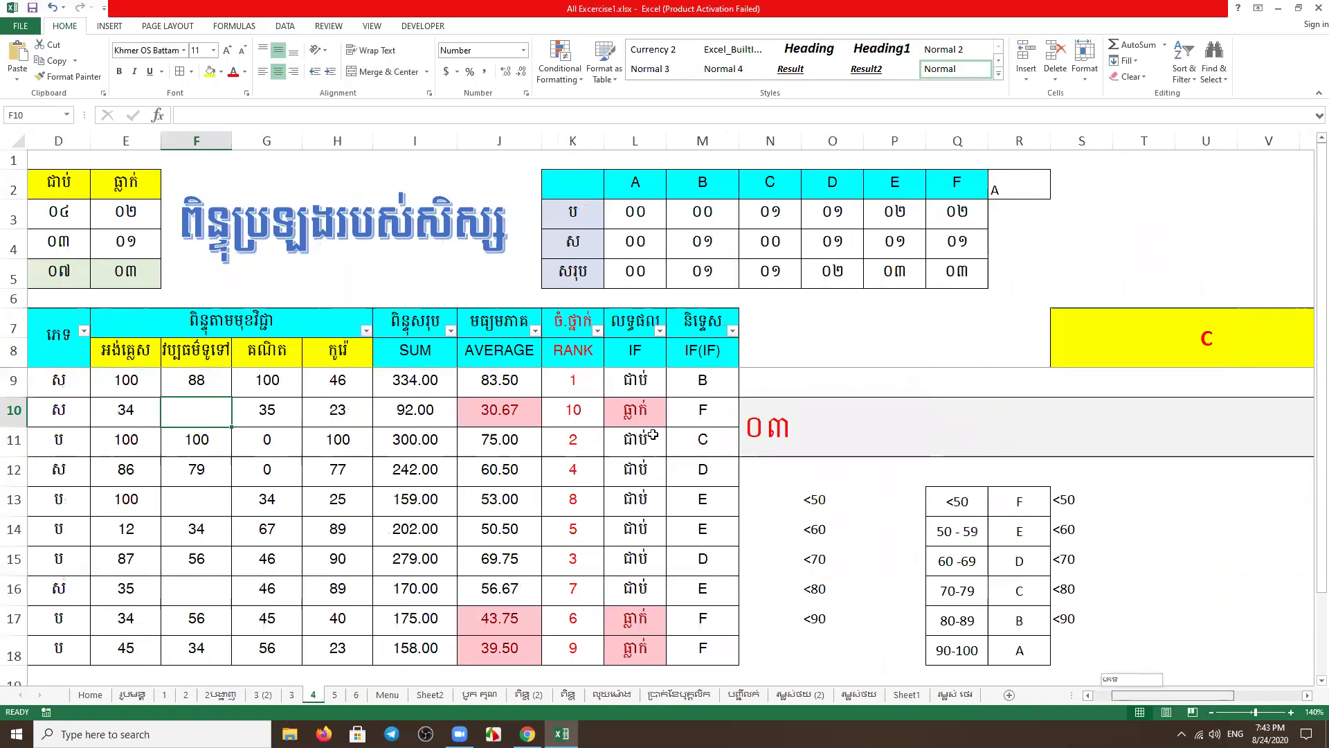
scroll(652, 435, "right", 3)
left_click(653, 435)
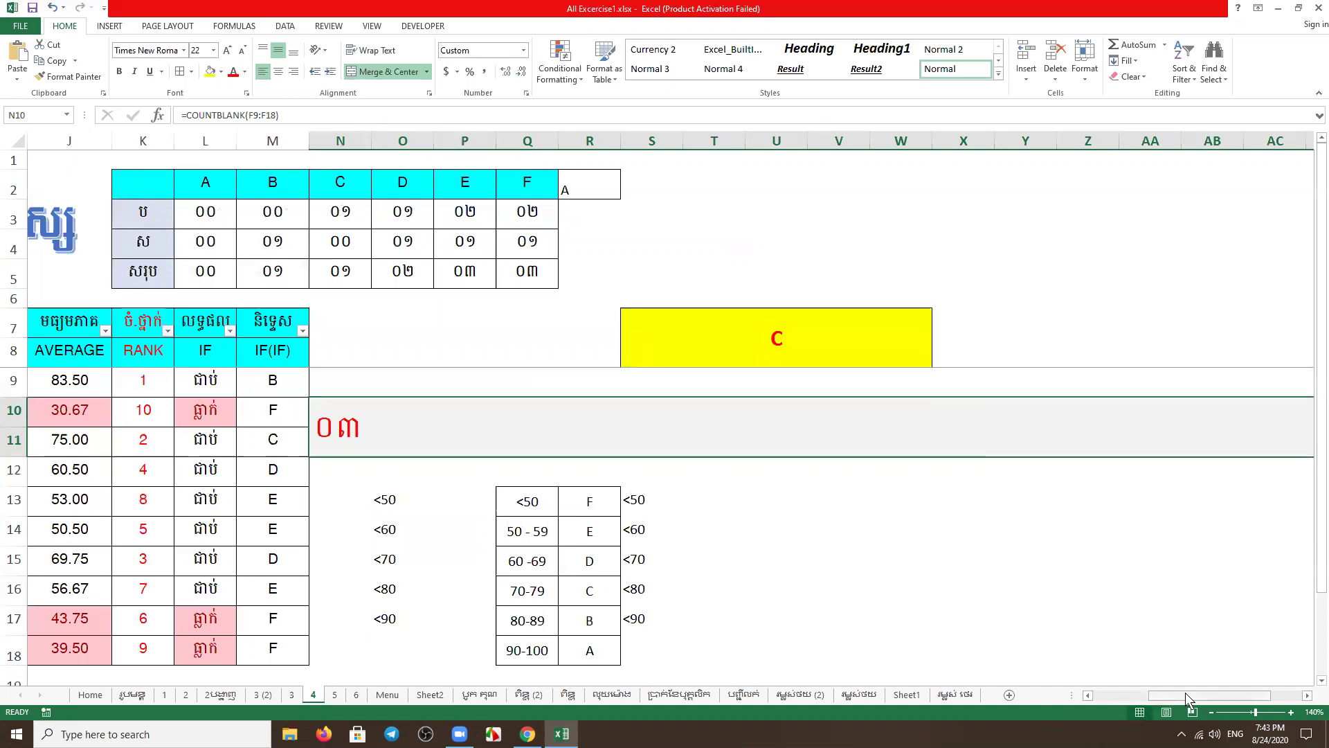
left_click_drag(1185, 692, 1130, 693)
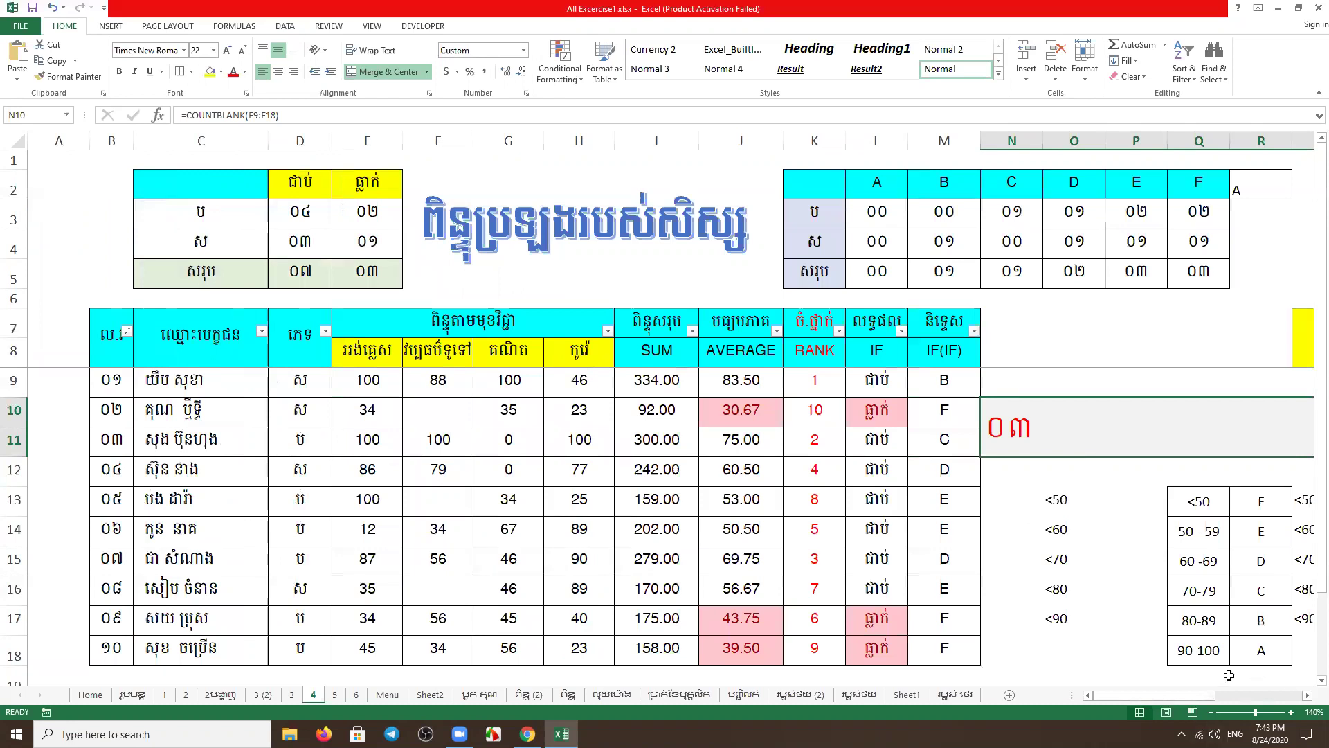
left_click_drag(1171, 693, 1233, 695)
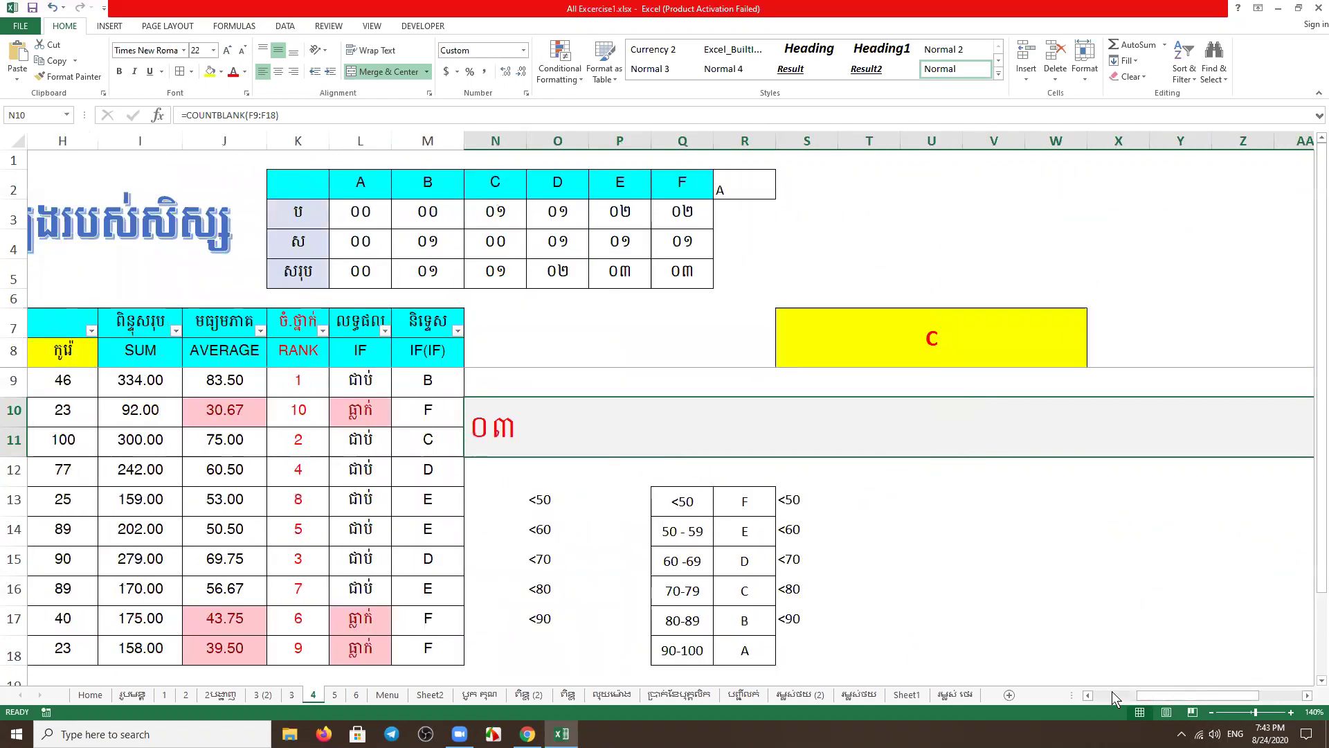
left_click_drag(1186, 693, 1194, 694)
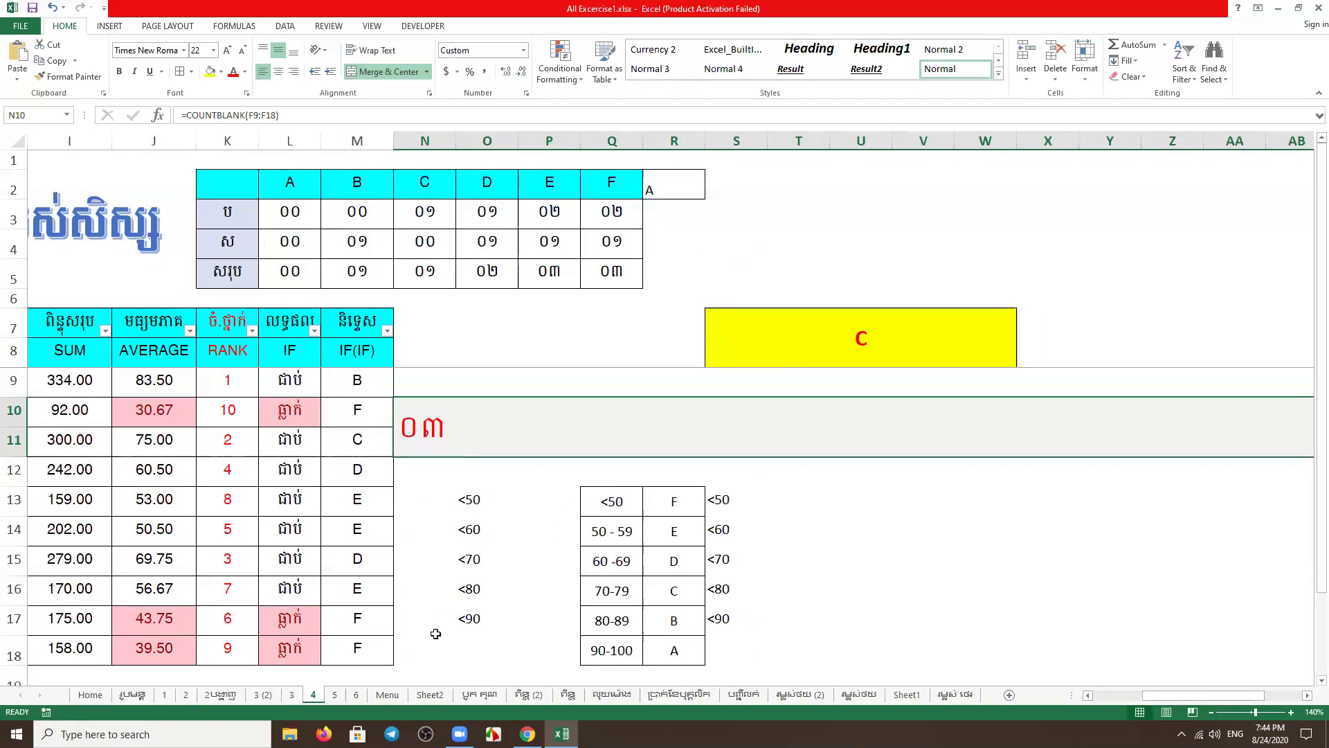
left_click_drag(1203, 697, 1155, 696)
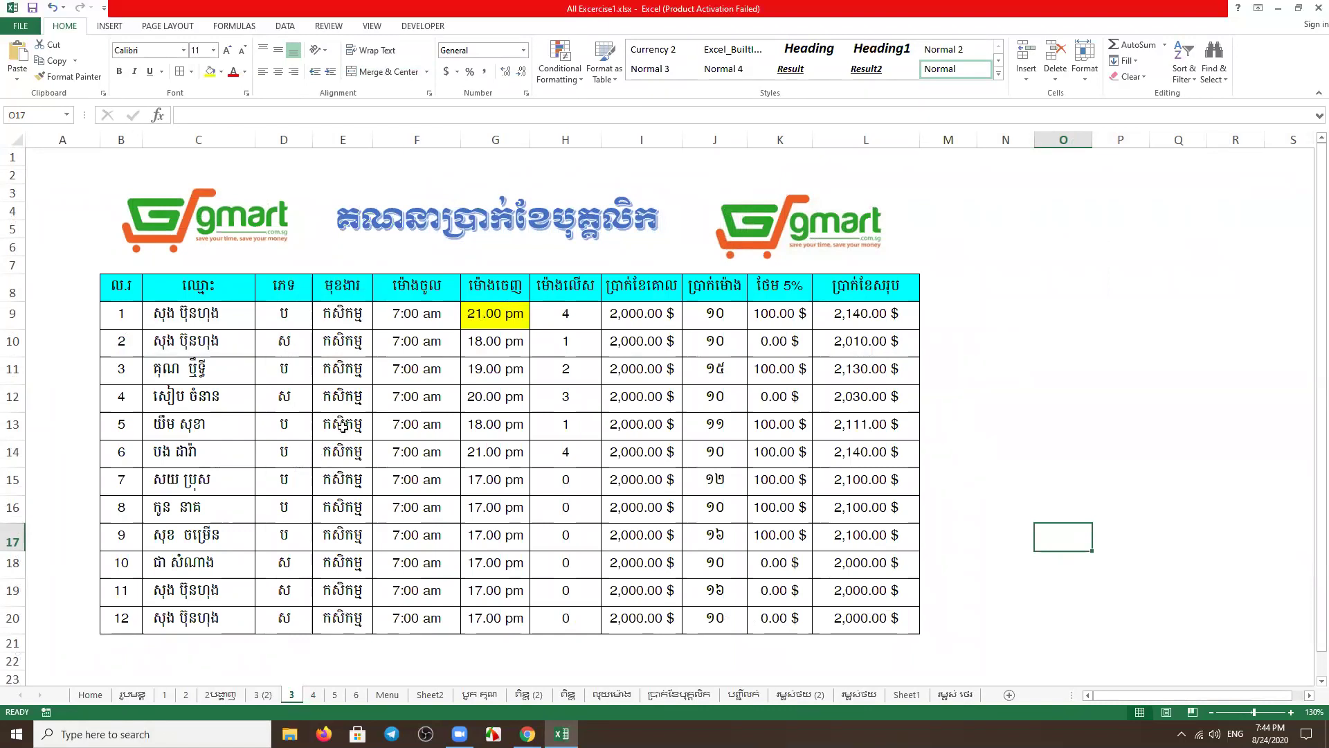
Set employee 5's occupation in E13 to ឧស្សាហកម្ម and copy it to E16, E18 and E20
left_click(342, 427)
key("alt+shift")
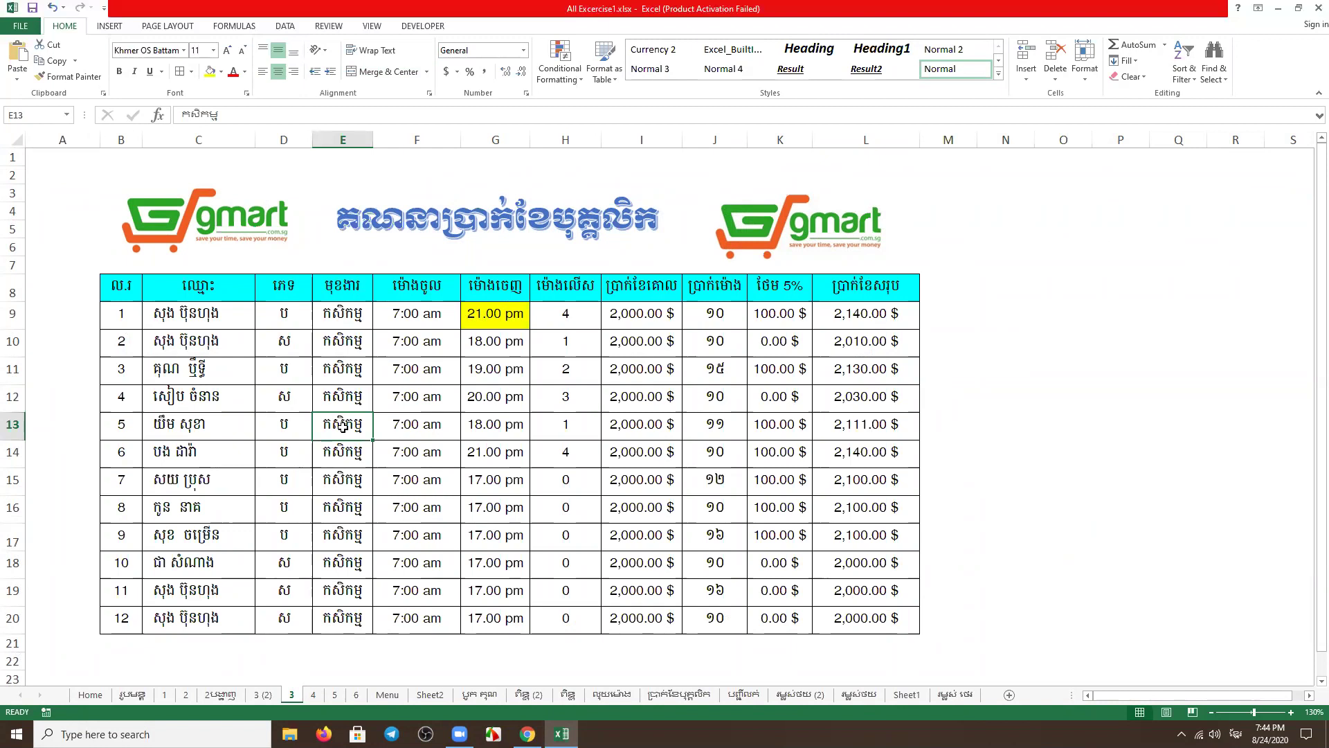
type("ឧស្សាហកម្ម")
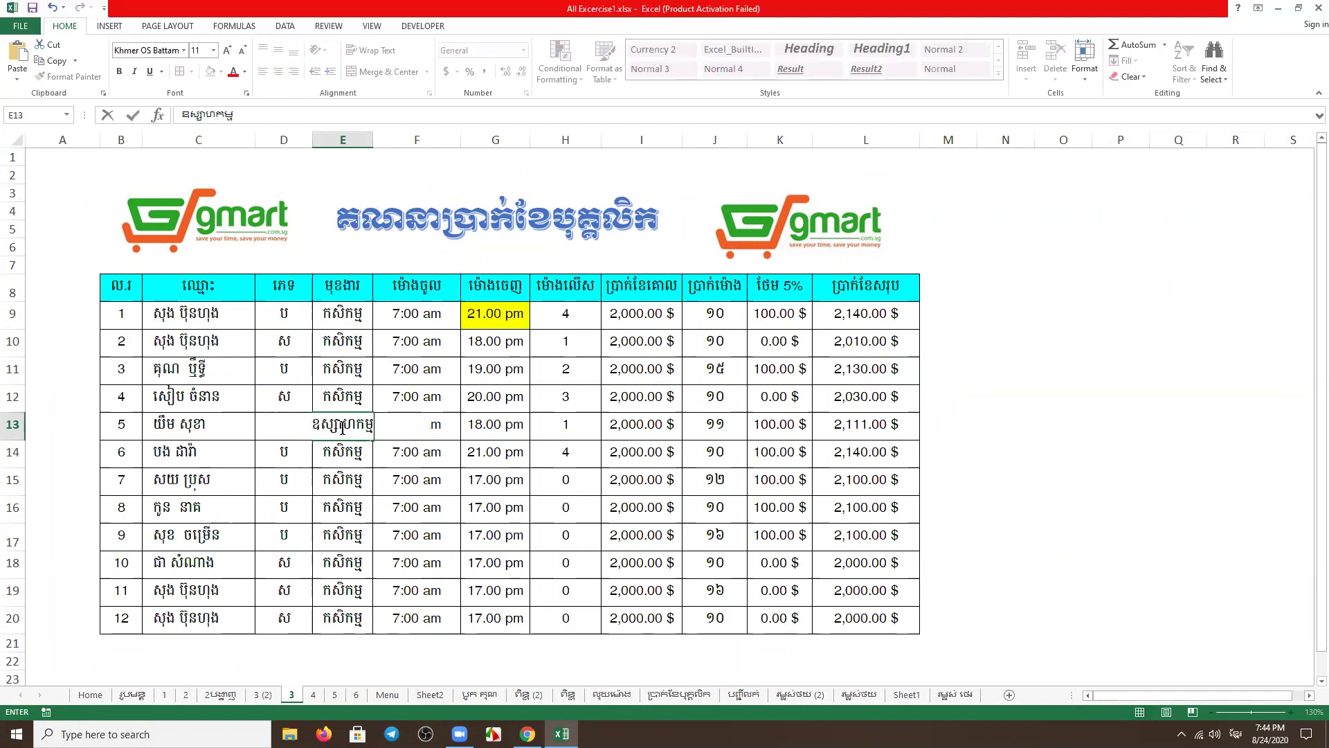
left_click(342, 470)
left_click(342, 427)
key("ctrl+c")
left_click(342, 507)
key("ctrl+v")
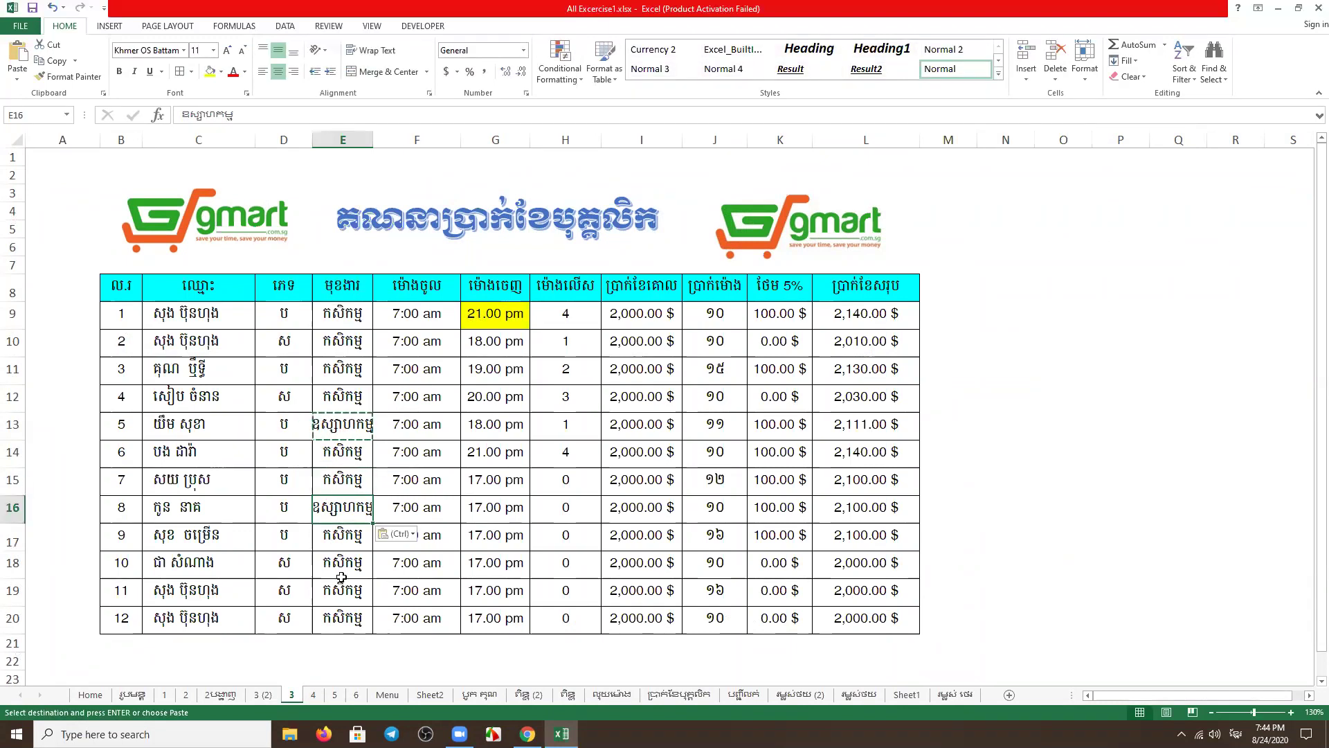
left_click(342, 575)
key("ctrl+v")
left_click(344, 620)
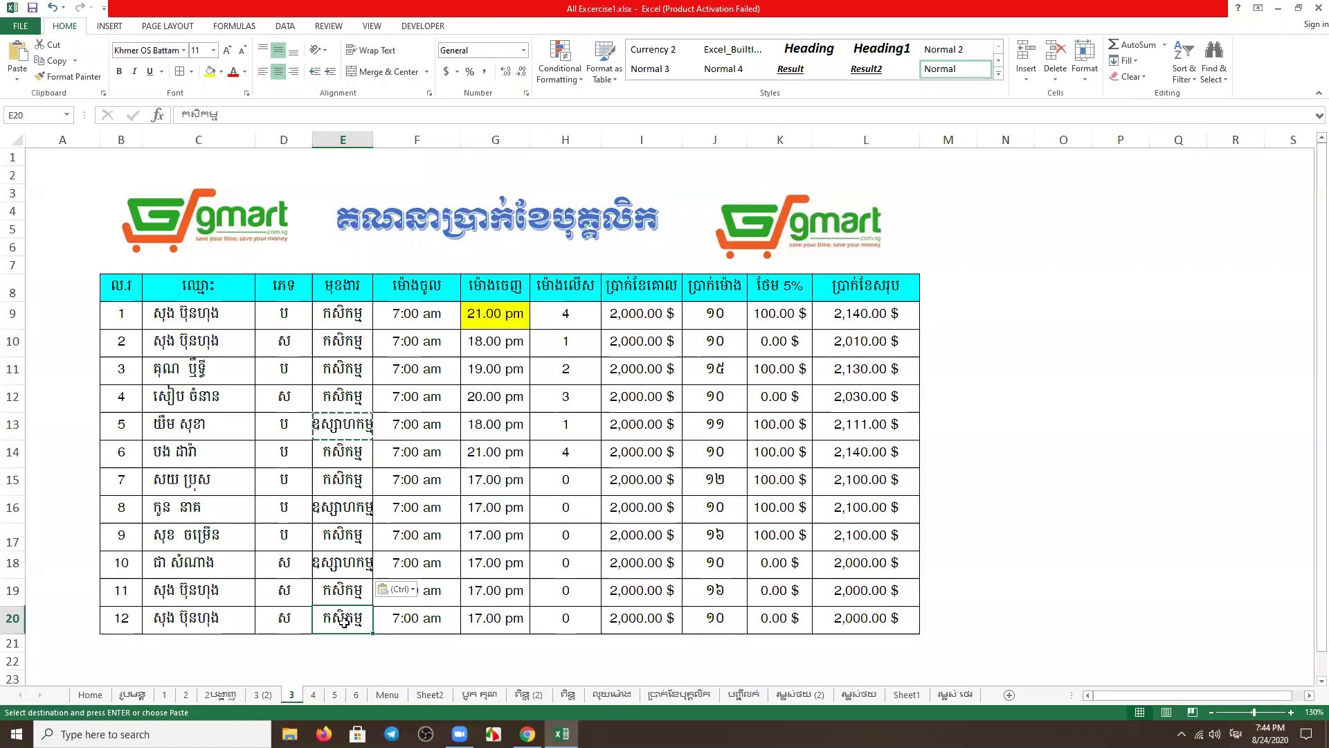
key("ctrl+v")
Widen occupation column E so the entries fit without crowding
left_click(1063, 426)
left_click(1078, 292)
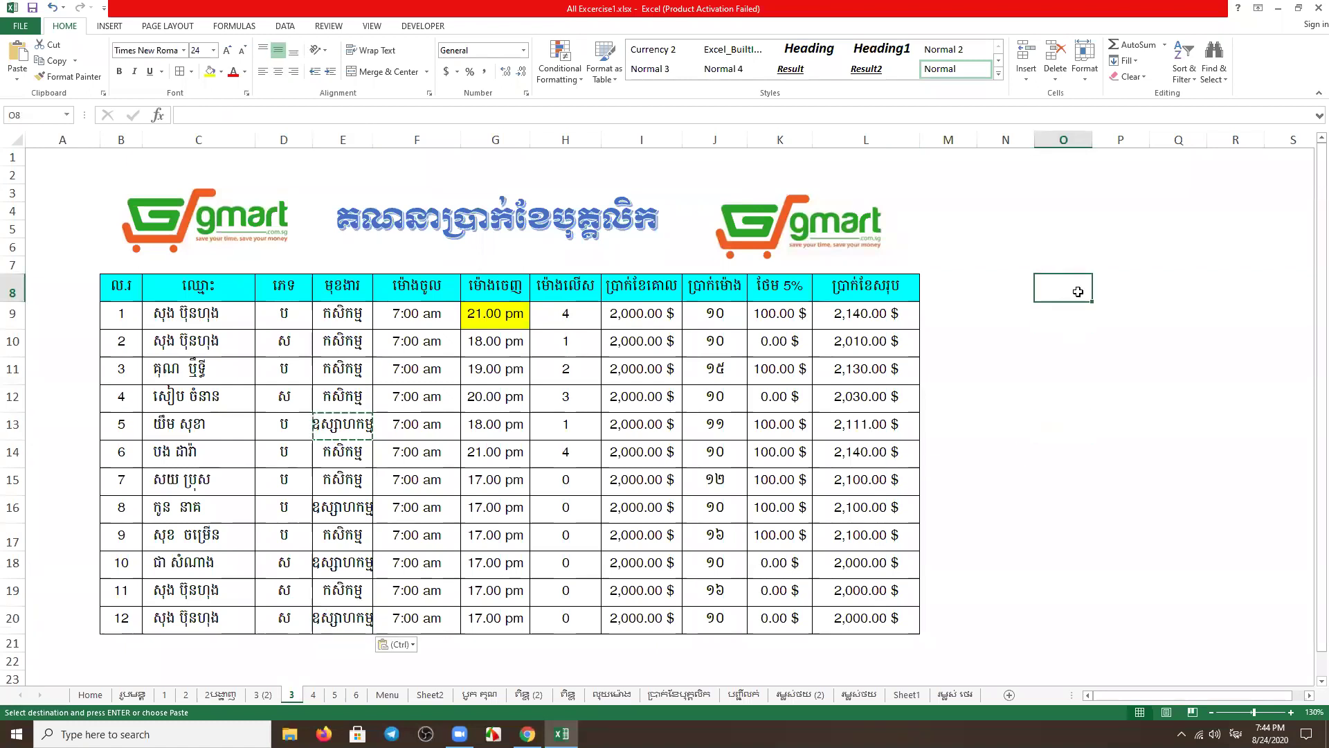
key("Escape")
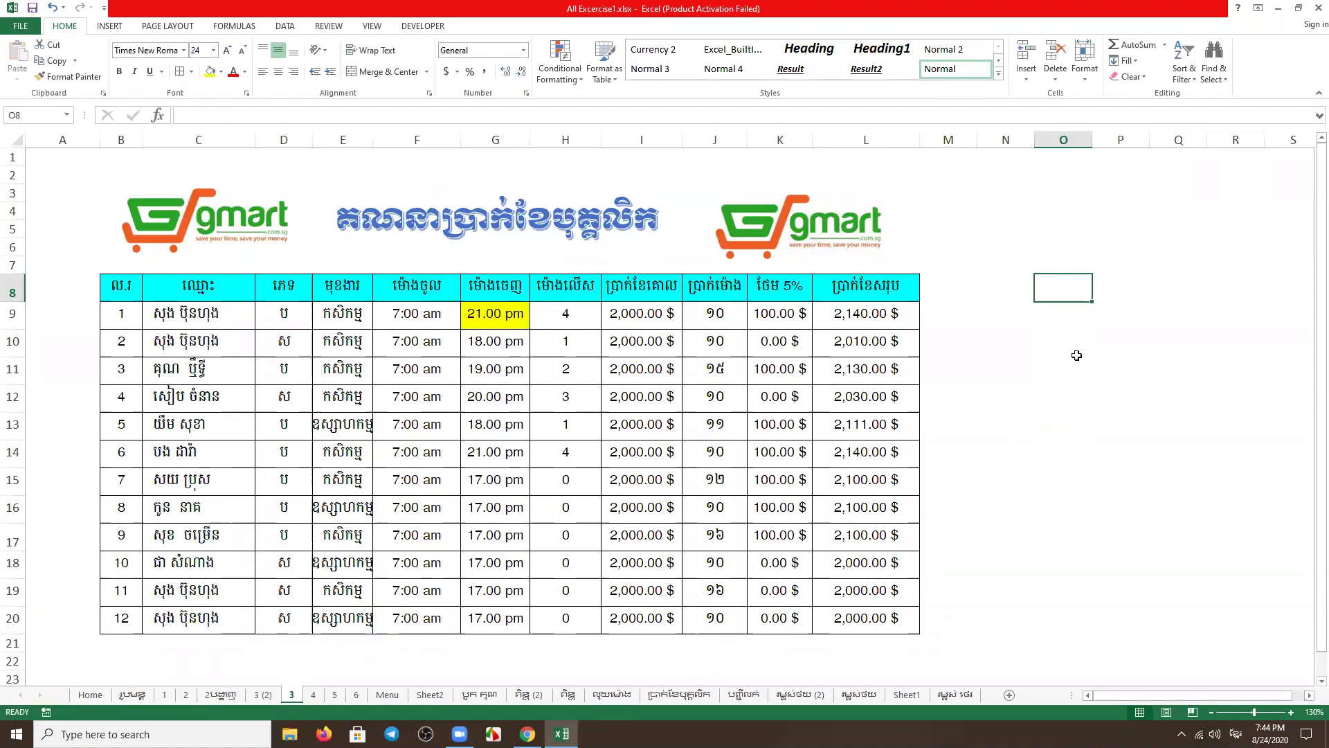
left_click(1078, 346)
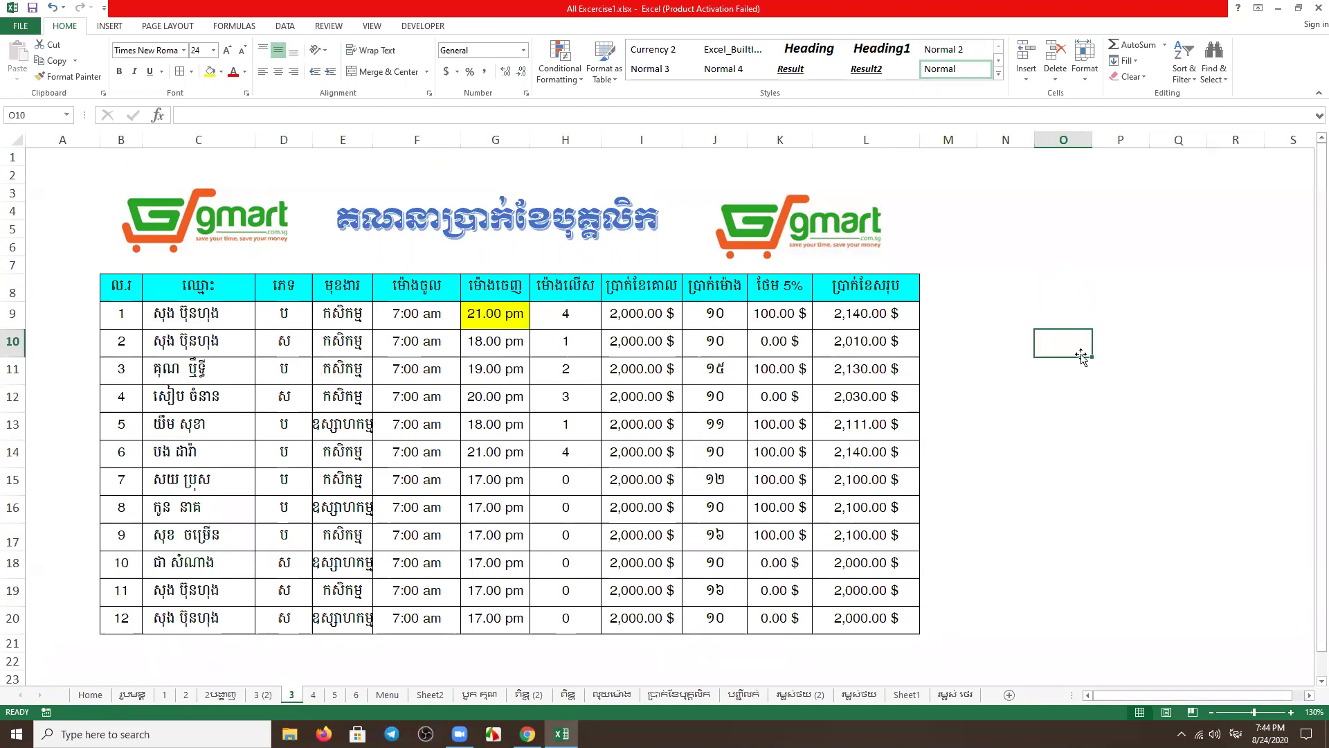
left_click_drag(373, 139, 386, 162)
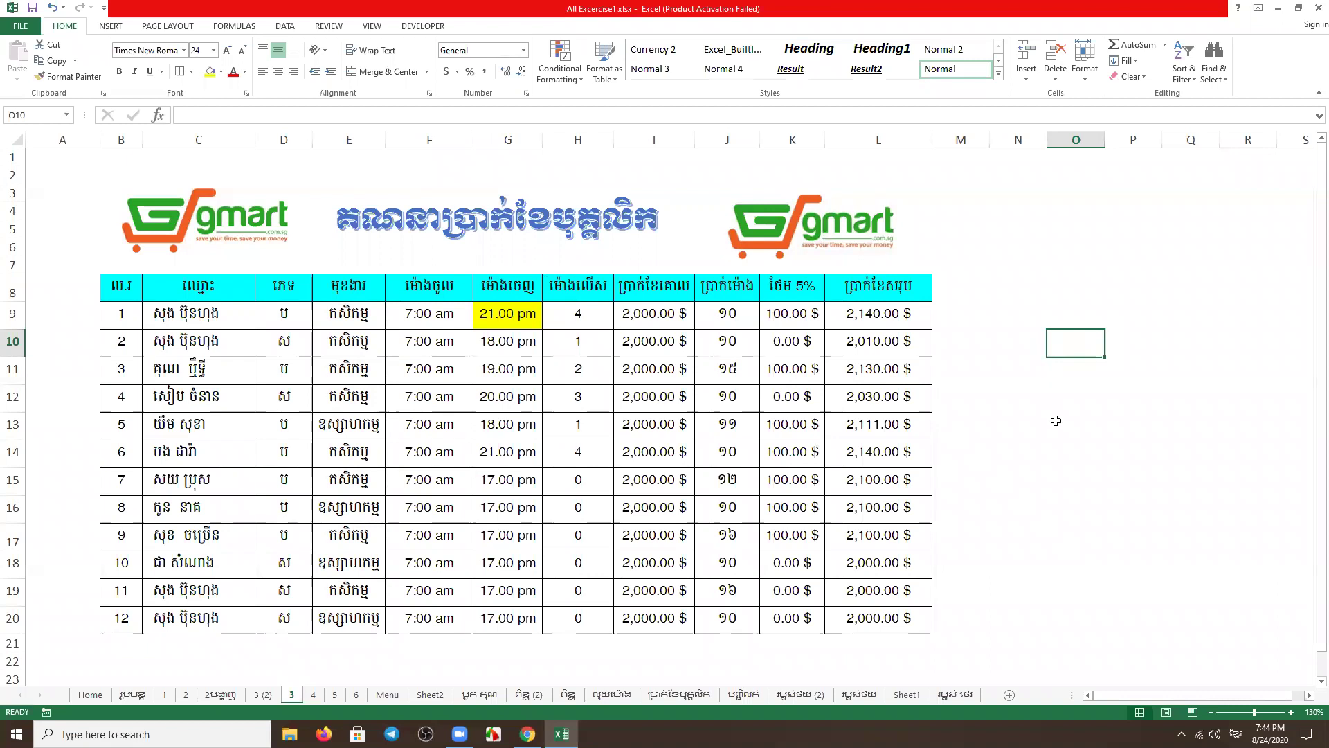
left_click(1056, 420)
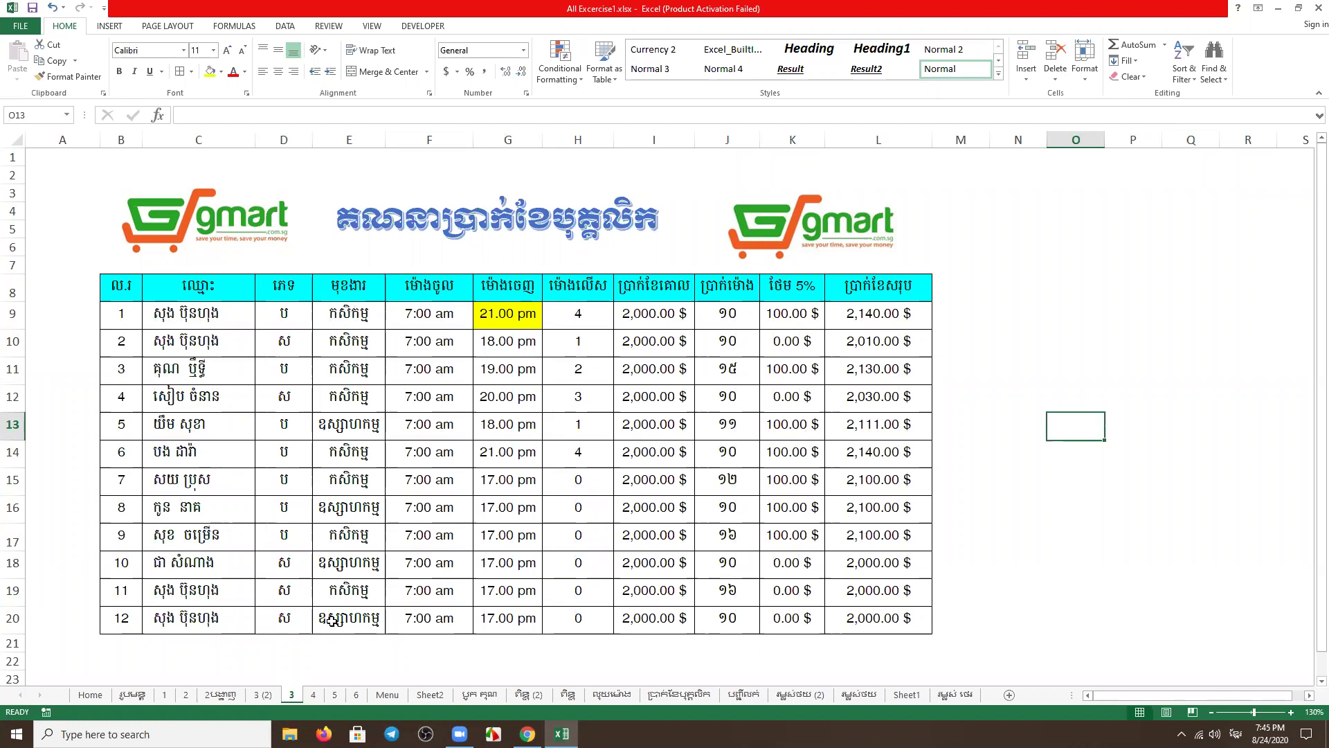
left_click_drag(334, 304, 370, 617)
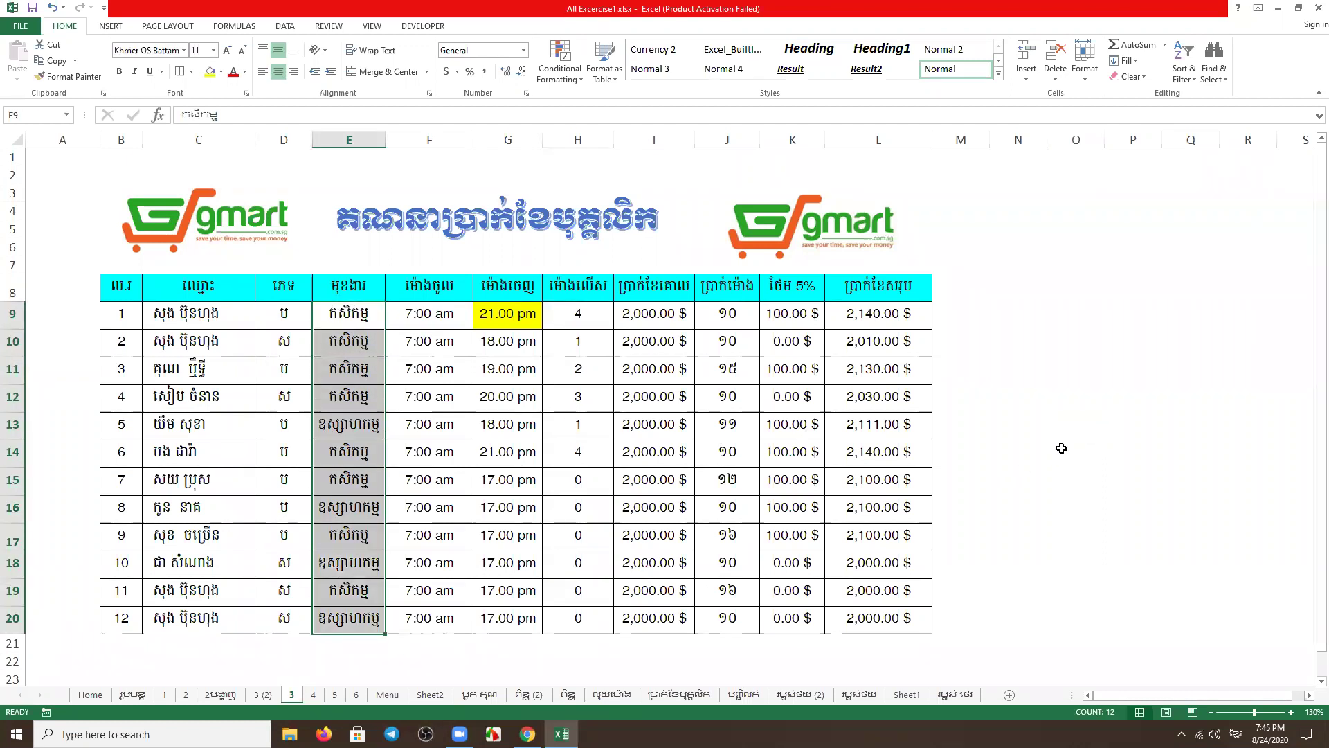
left_click(1081, 392)
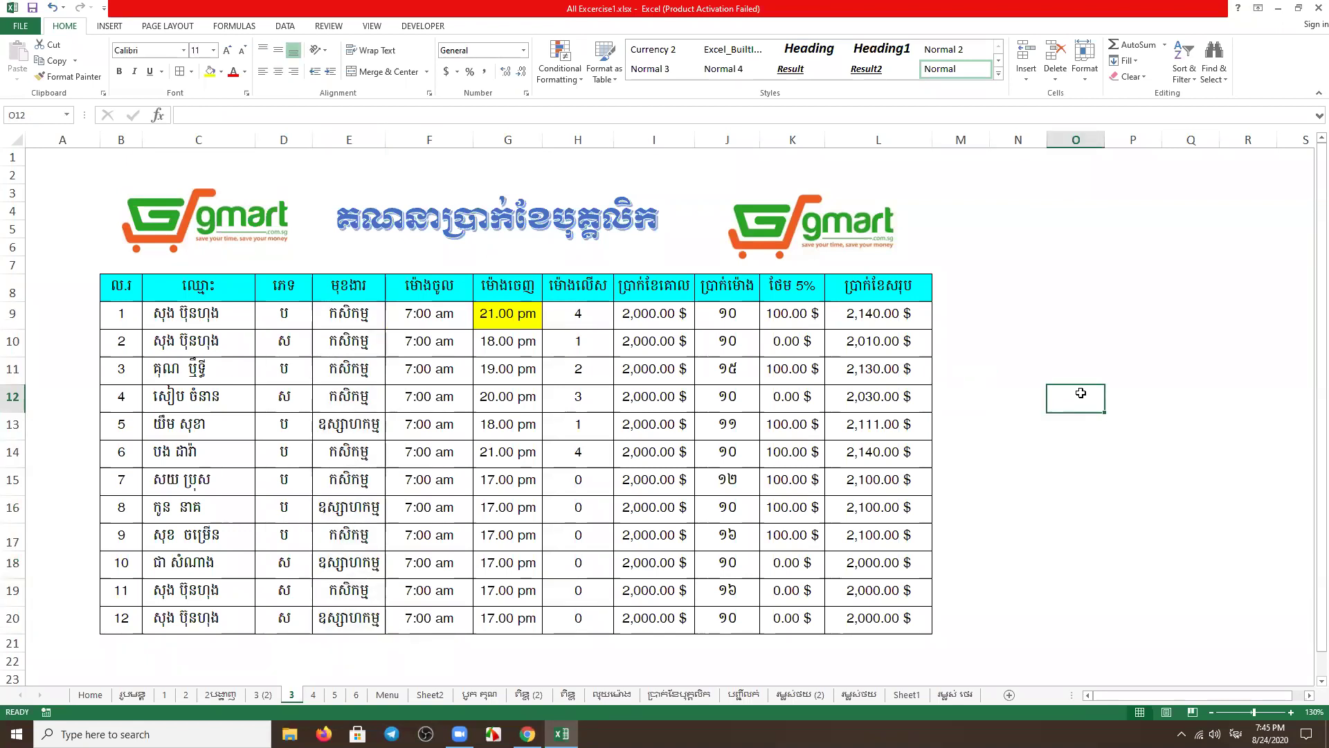
In O12, enter COUNTIFS over $E$9:$E$20 for "កសិកម្ម", returning 8 workers
type("ខ")
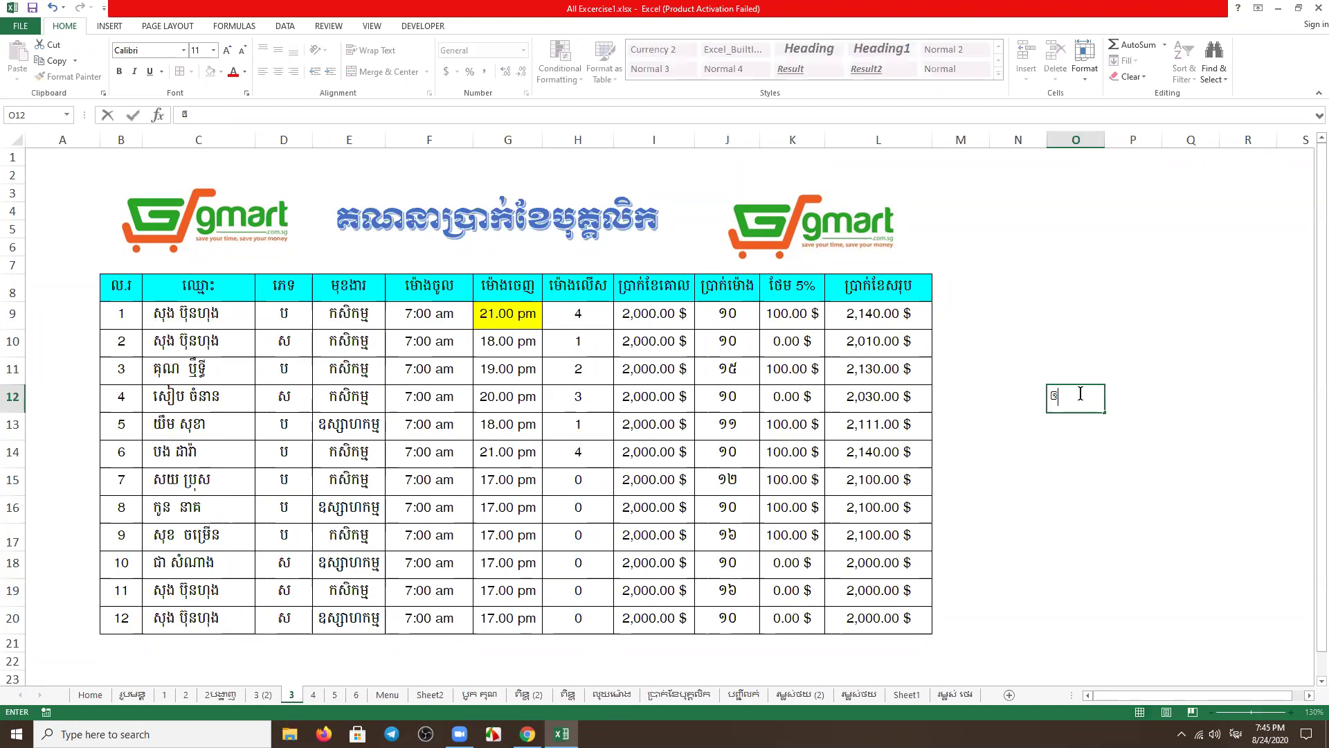
key("alt+shift")
type("=")
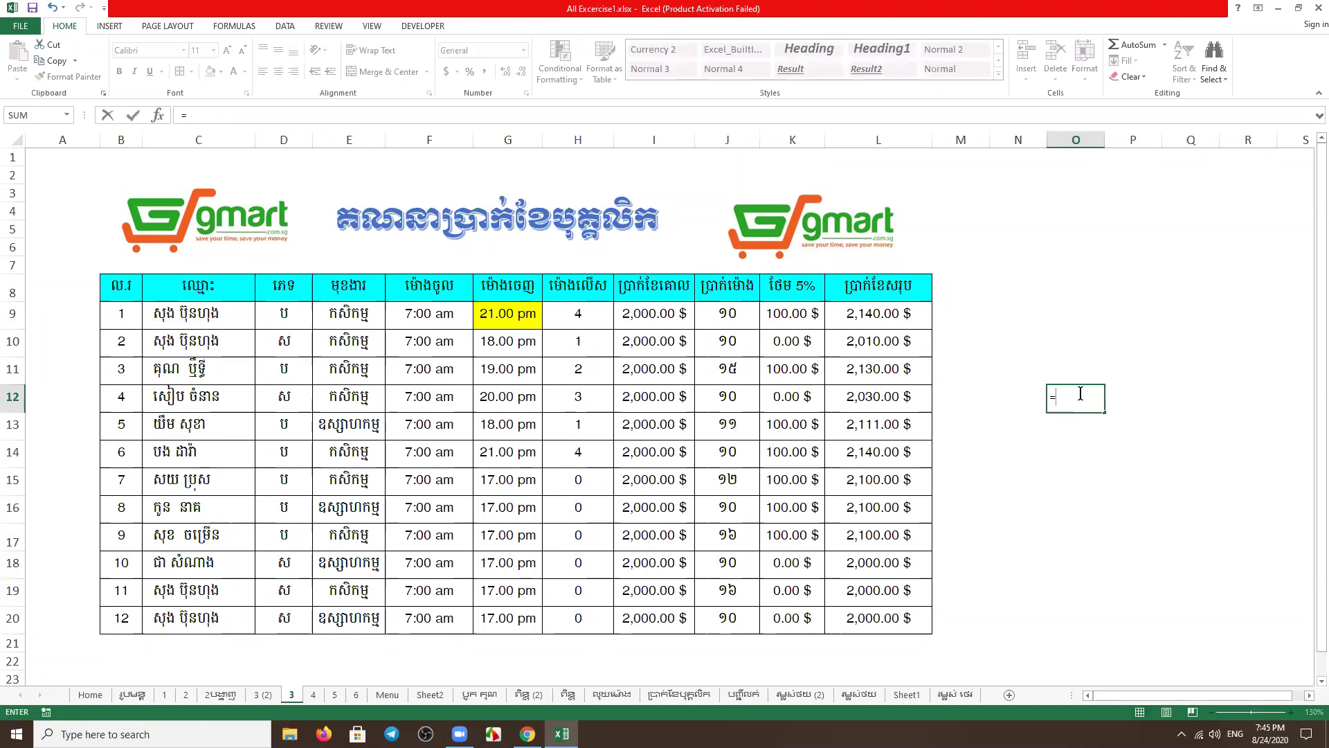
type("countif")
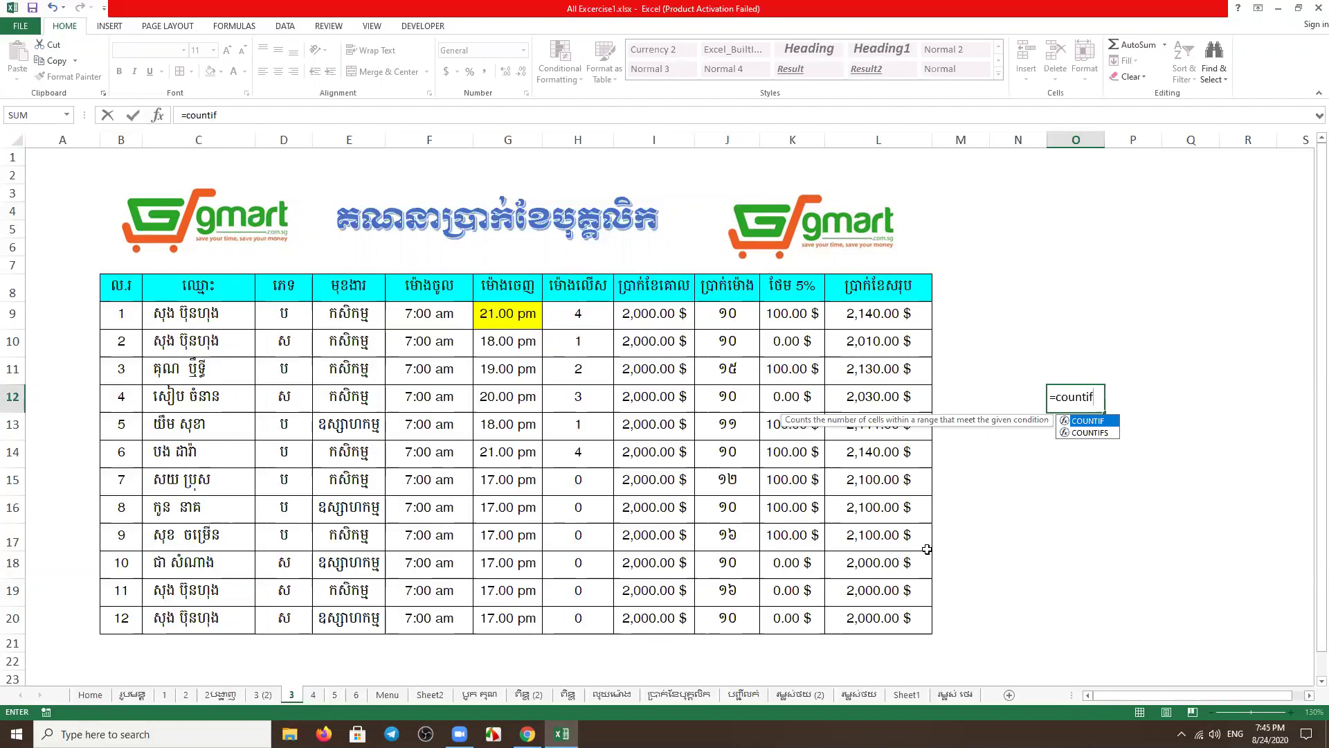
key("Down")
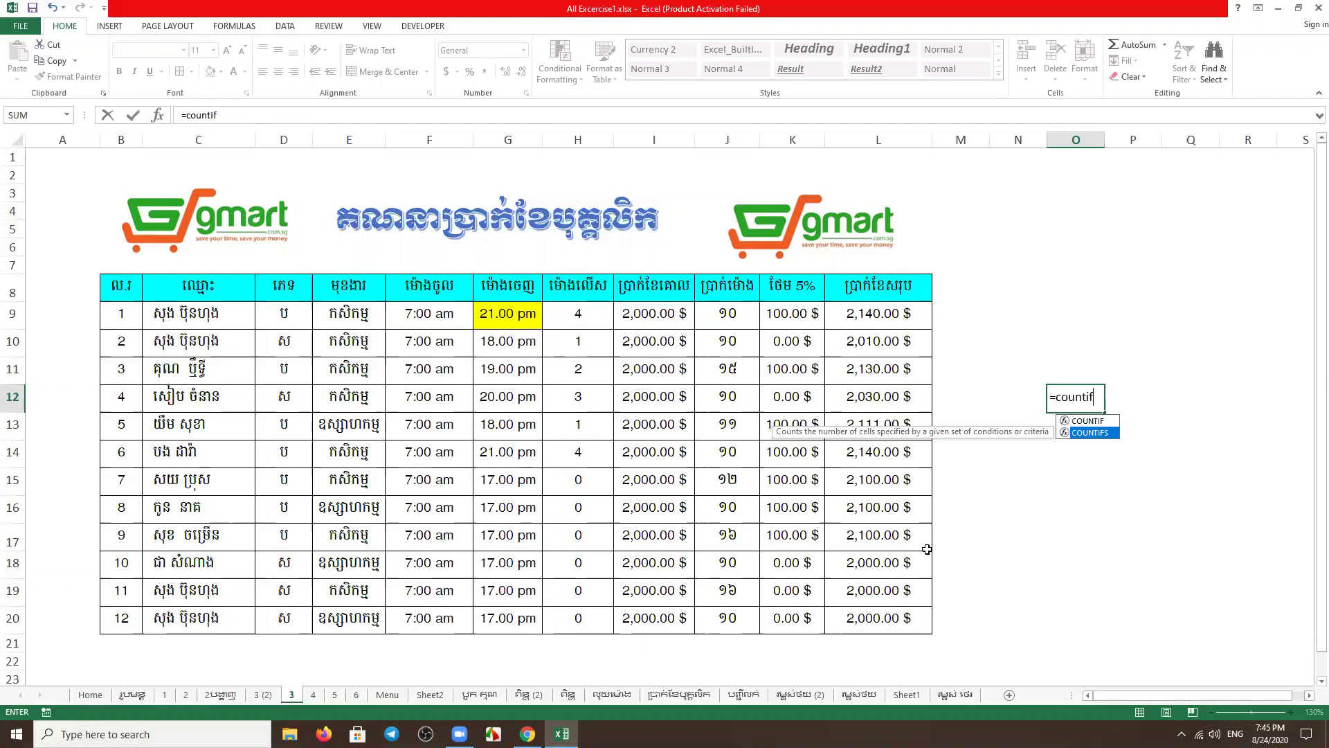
key("Tab")
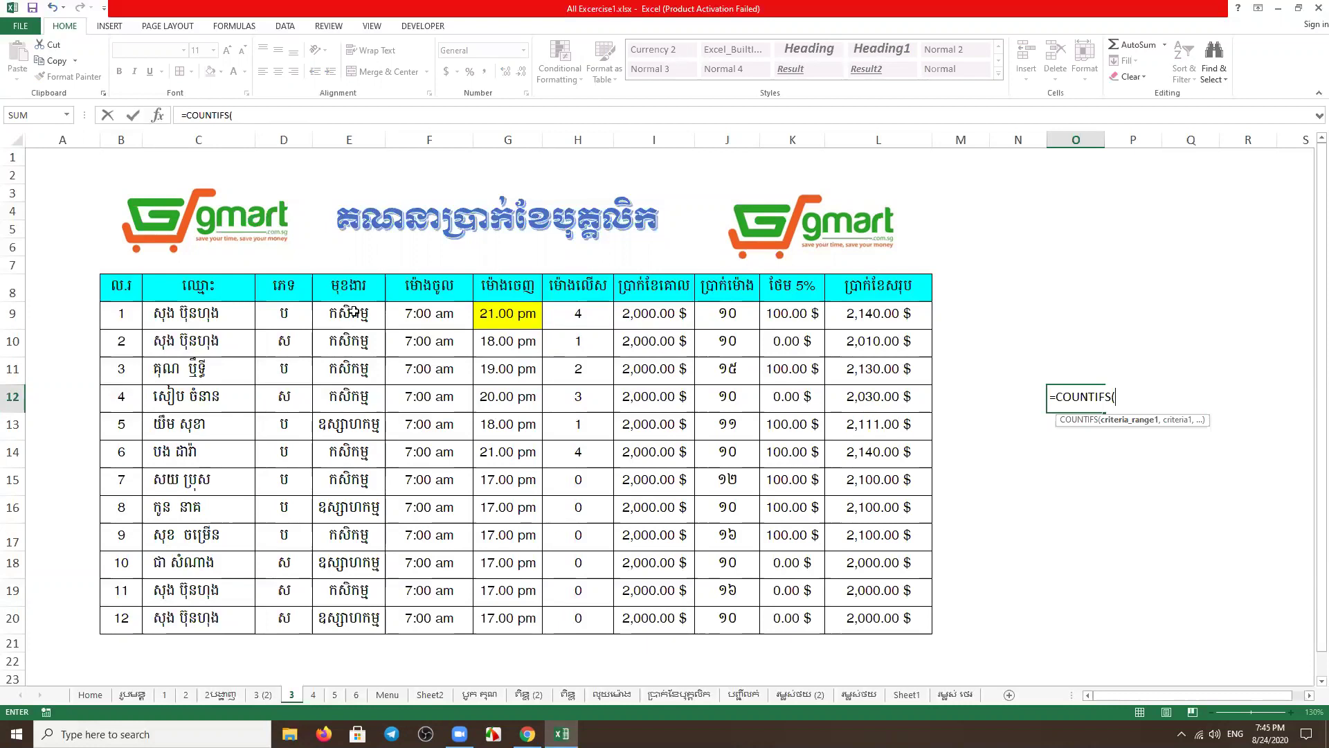
left_click_drag(346, 313, 351, 612)
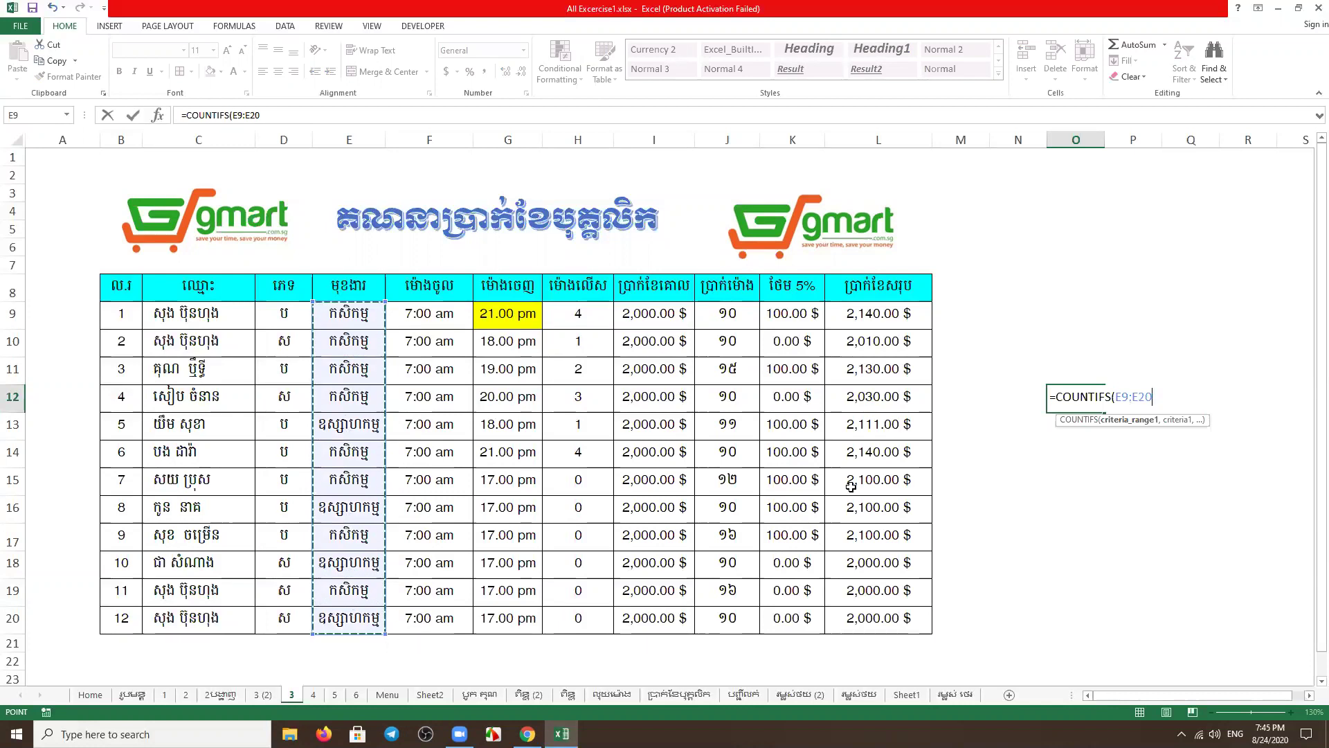
key("F4")
type("$E$20,")
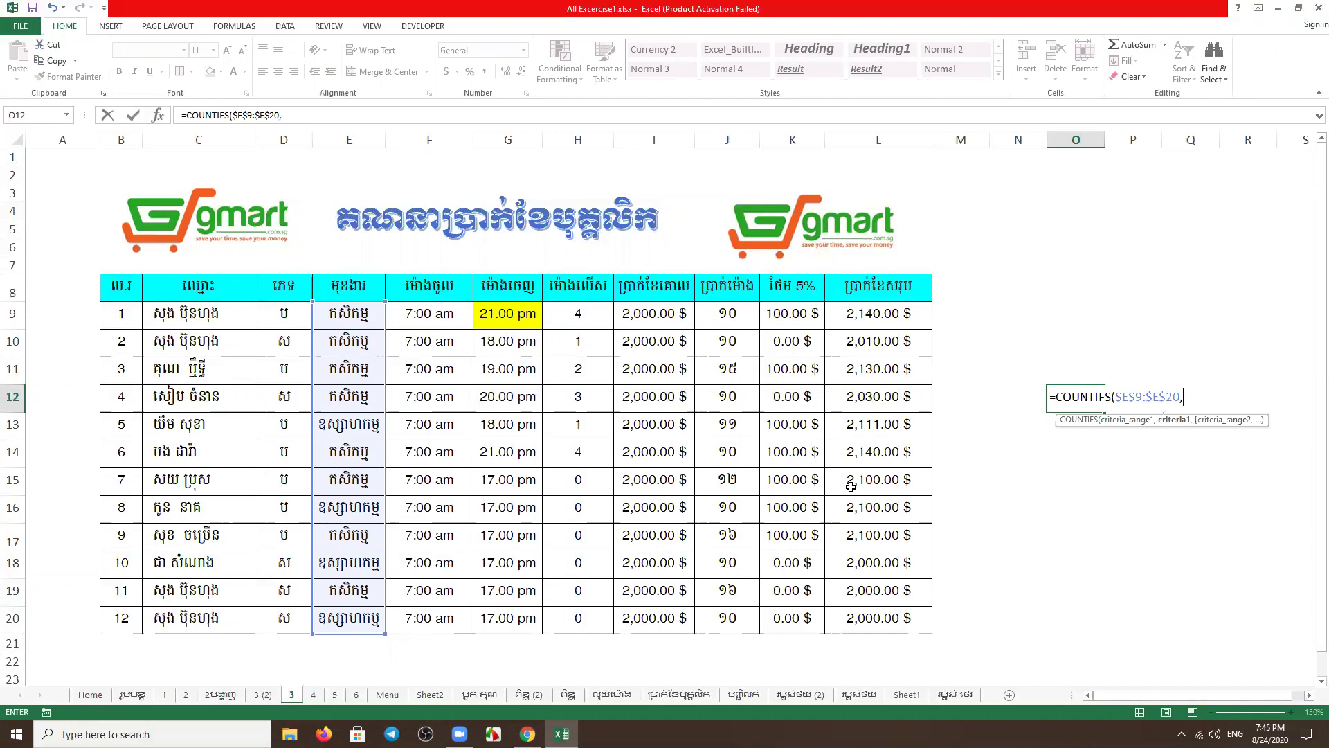
type("\"\"")
type("កសិ")
type("កម្ម\"")
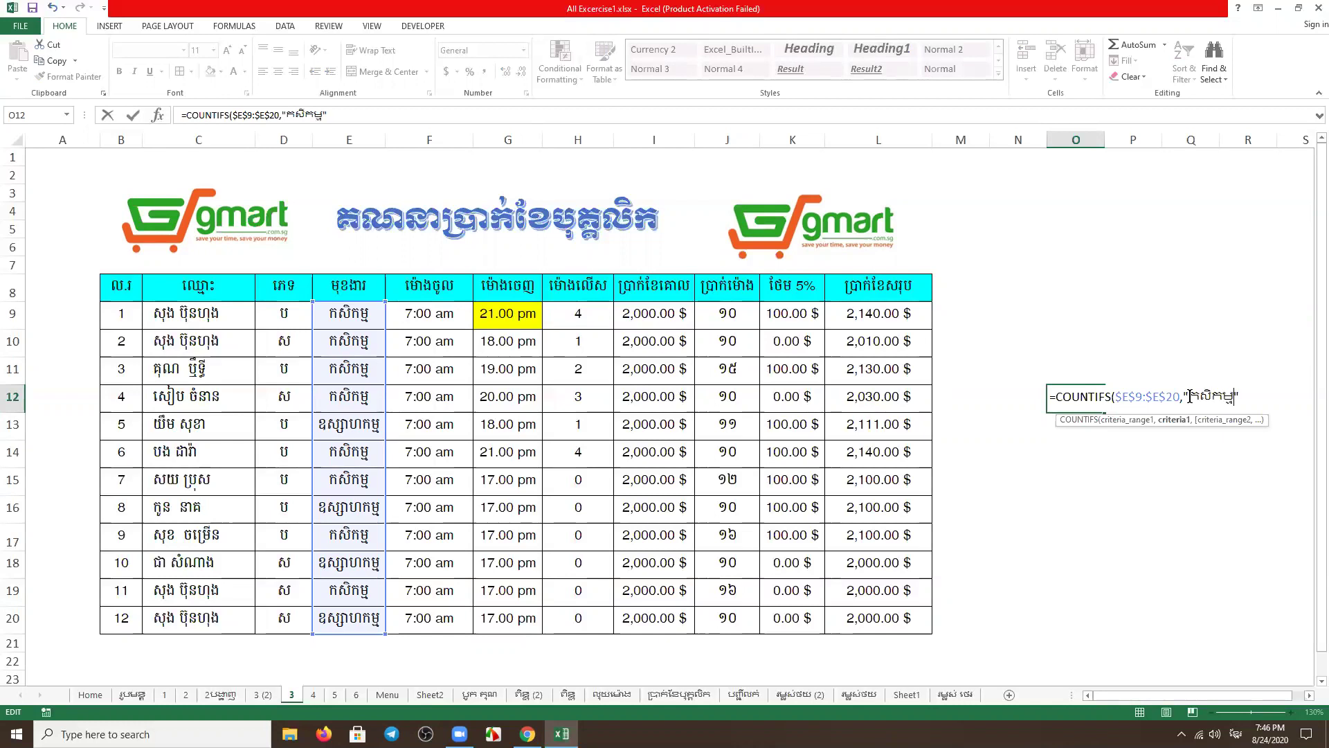
key("Return")
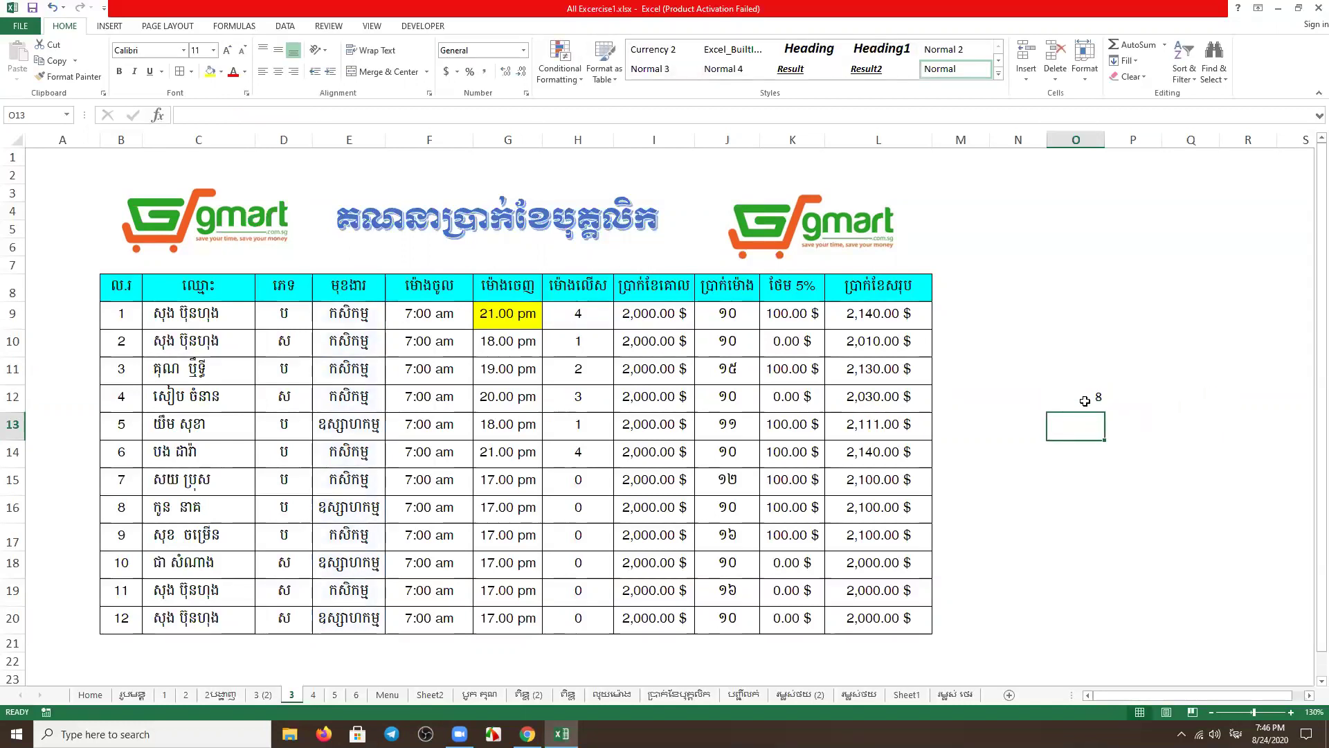
Replace O12's quoted occupation criterion with a reference to cell E13
left_click(1101, 396)
double_click(1100, 397)
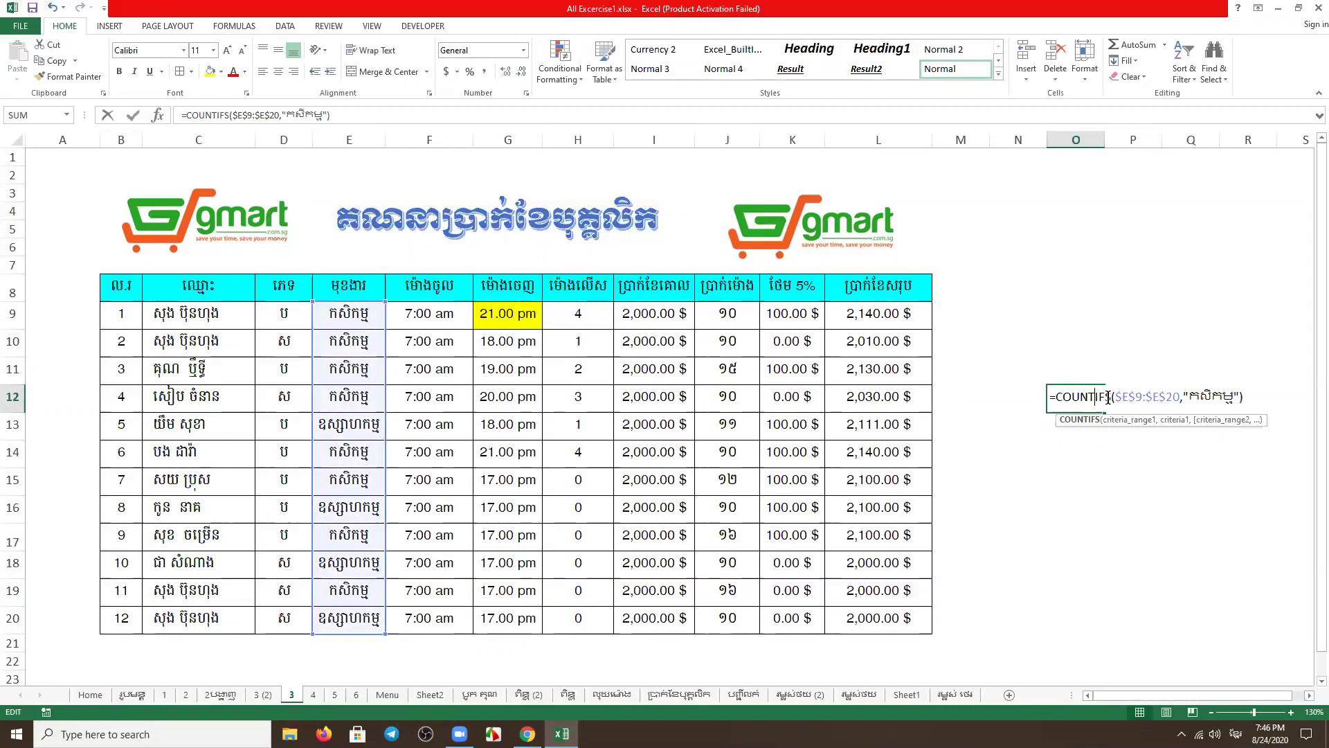
left_click(1237, 398)
key("BackSpace")
key("BackSpace")
key("BackSpace")
key("BackSpace")
key("BackSpace")
key("BackSpace")
key("BackSpace")
key("BackSpace")
key("BackSpace")
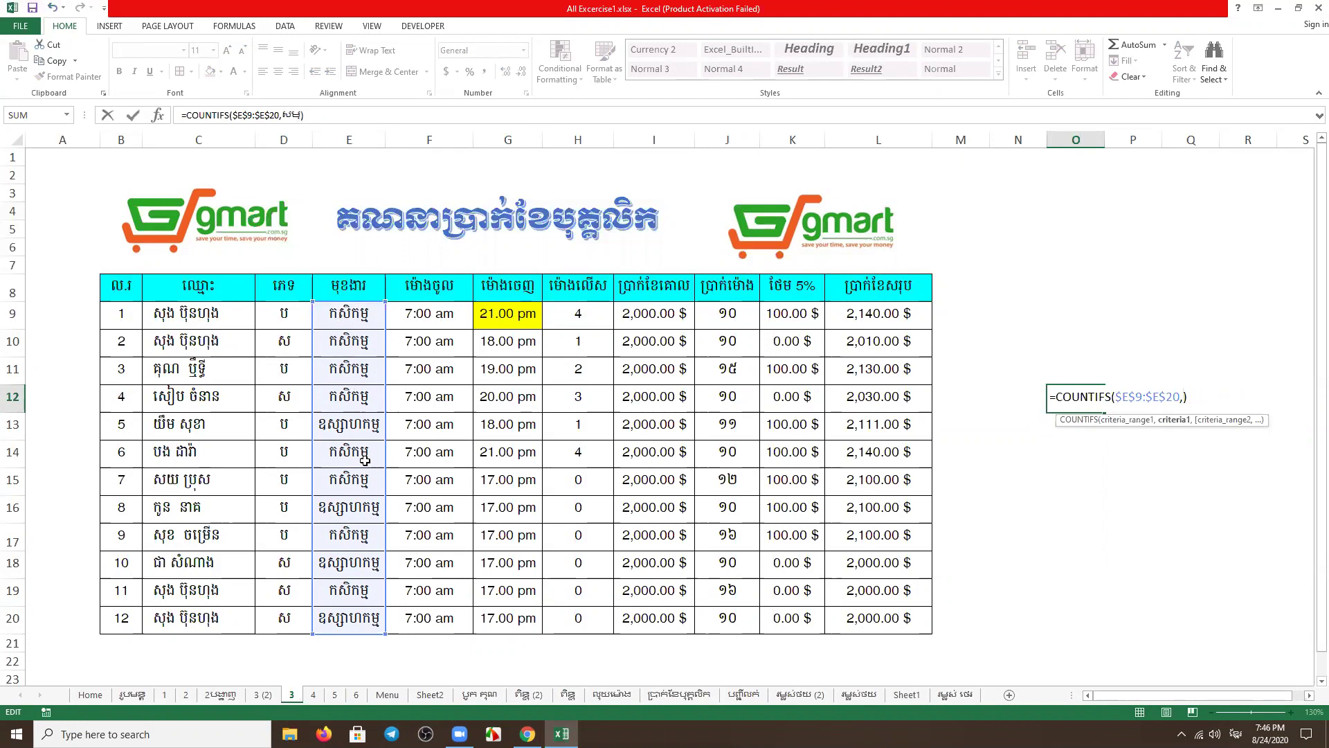
left_click(354, 423)
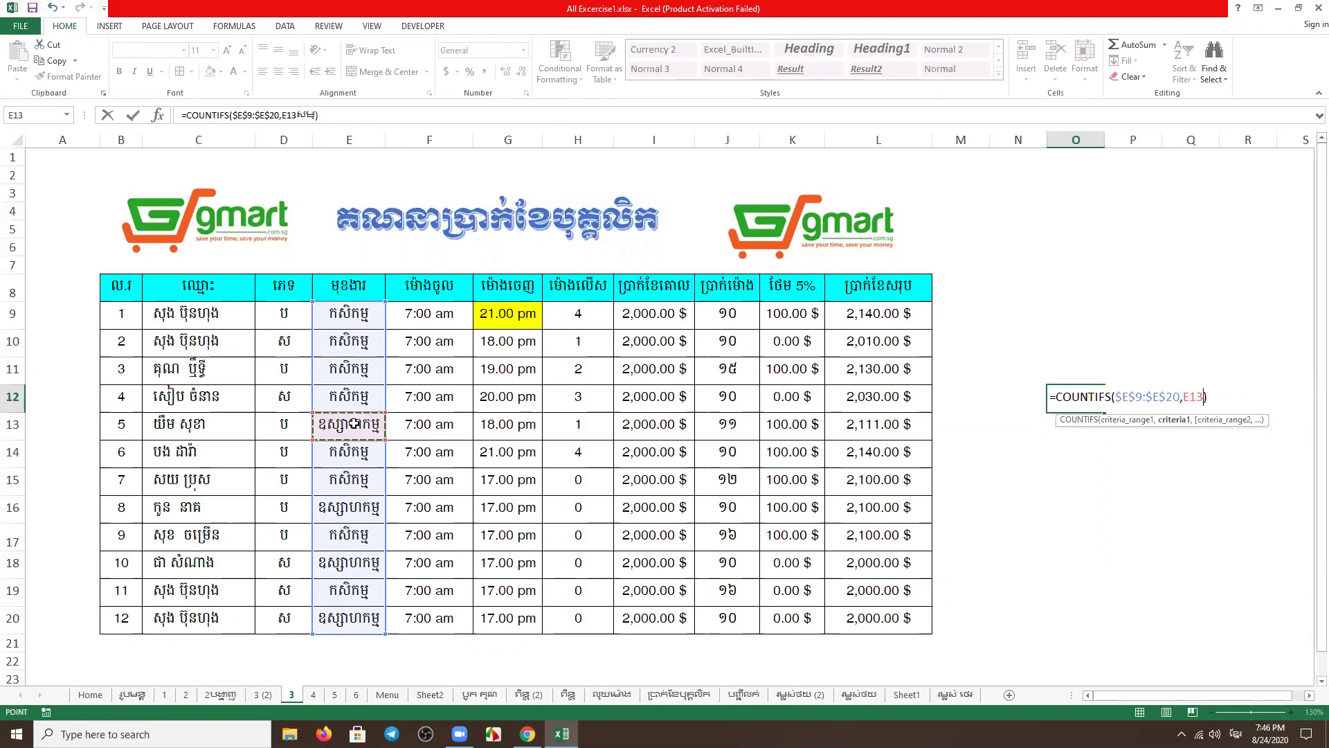
key("Return")
Change the O12 criterion from E13 to E12, giving =COUNTIFS($E$9:$E$20,E12) = 8
left_click(1090, 396)
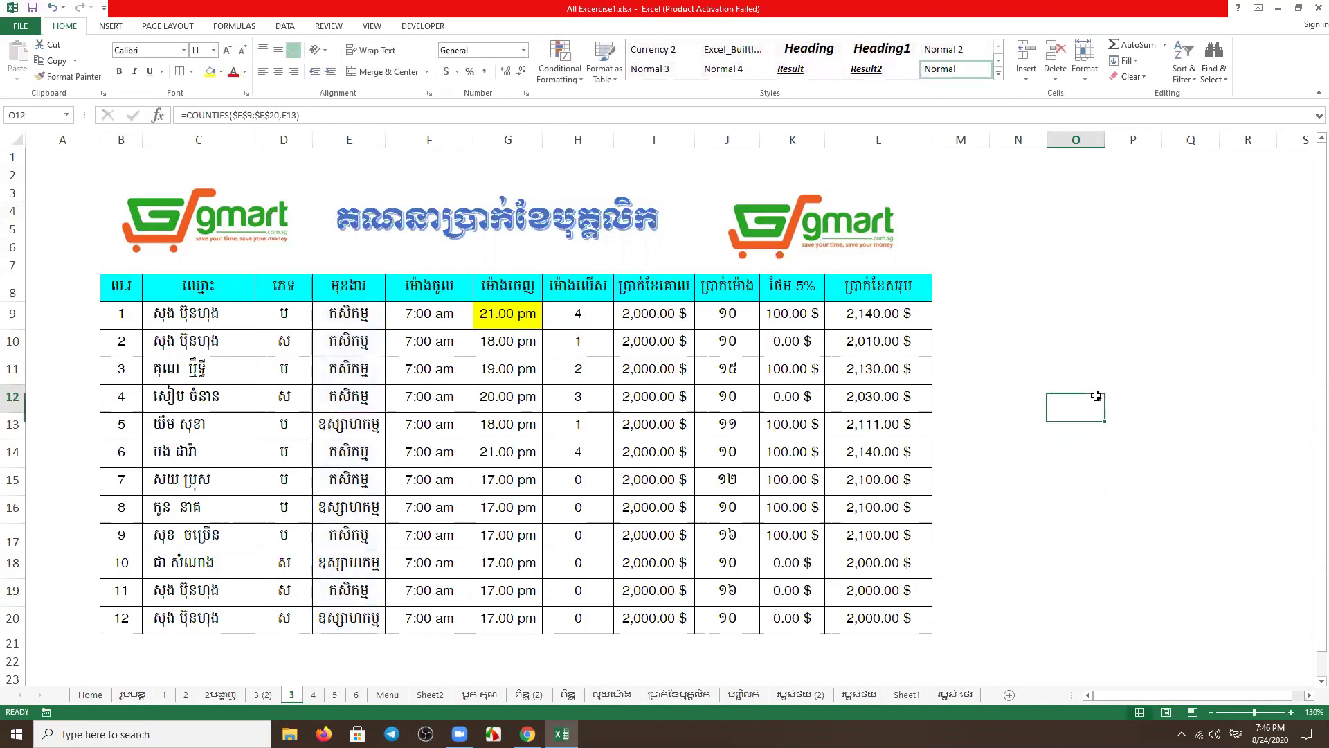
double_click(1094, 396)
left_click(1204, 397)
key("BackSpace")
key("BackSpace")
key("BackSpace")
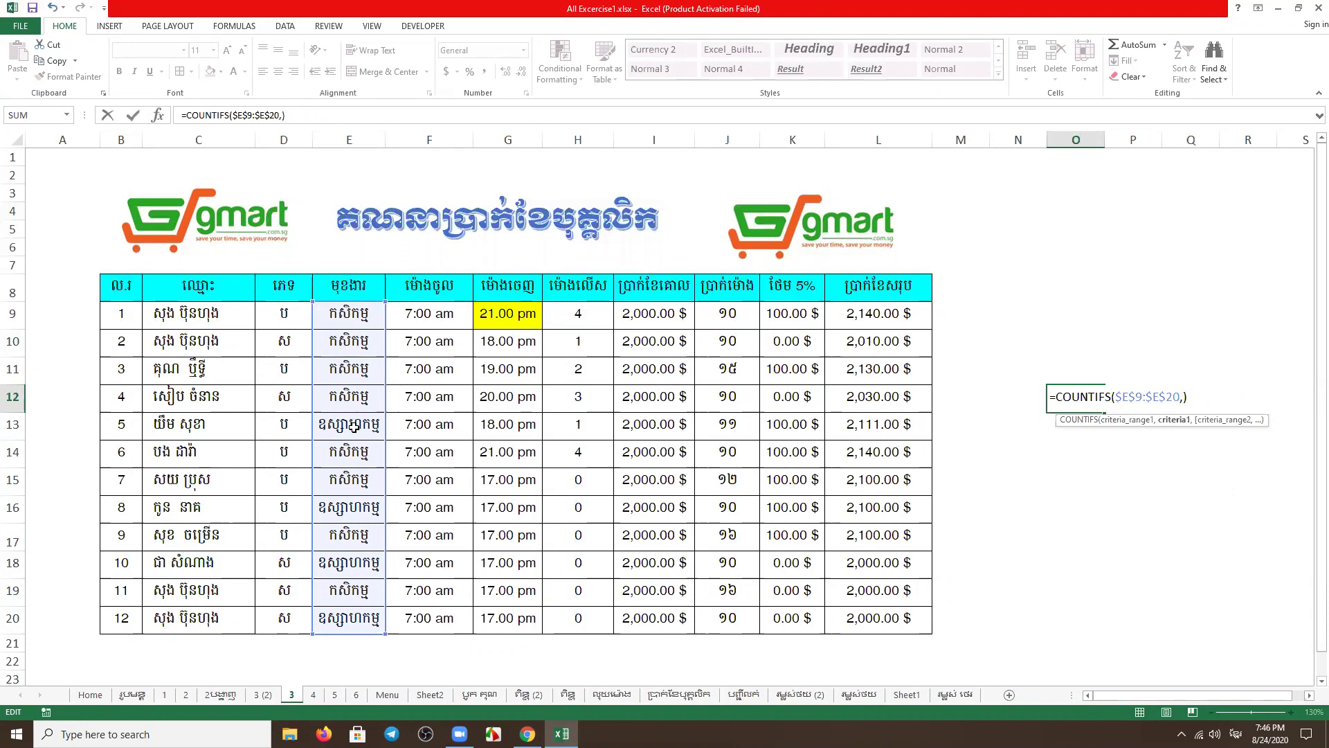
left_click(353, 390)
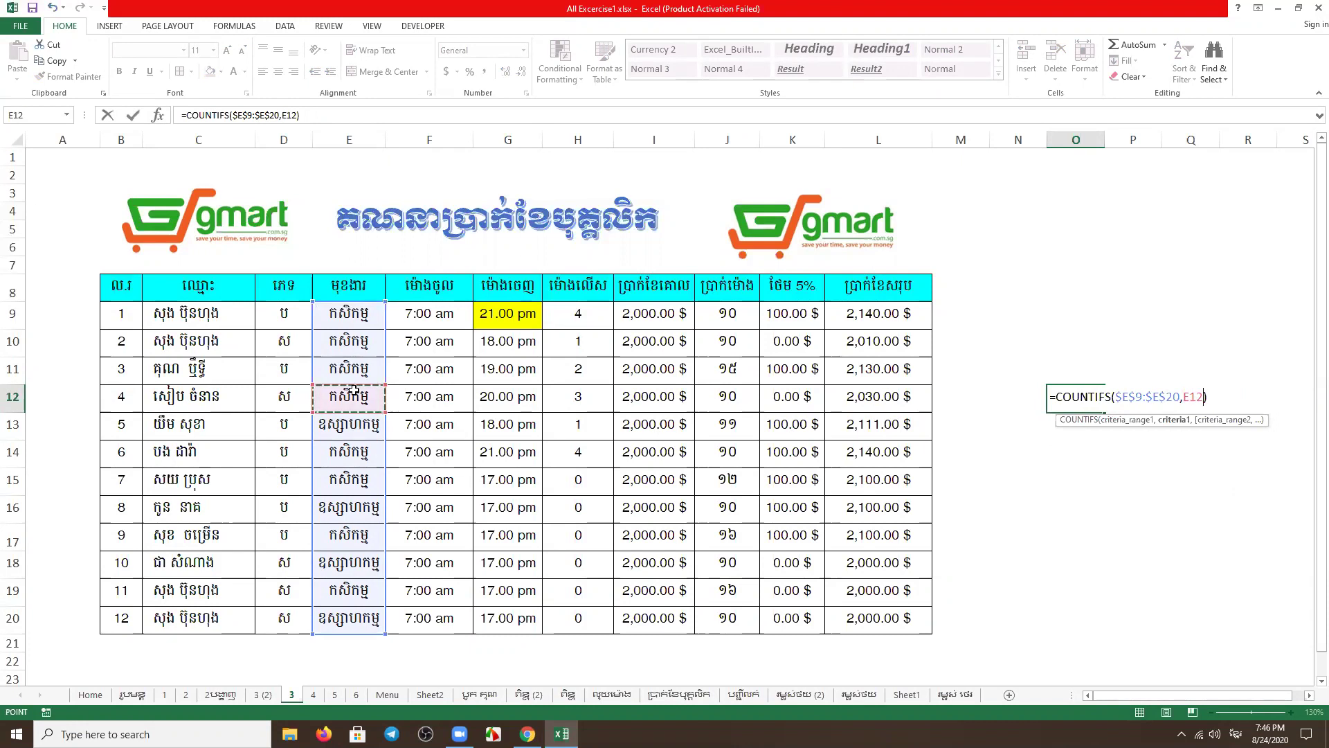
key("Return")
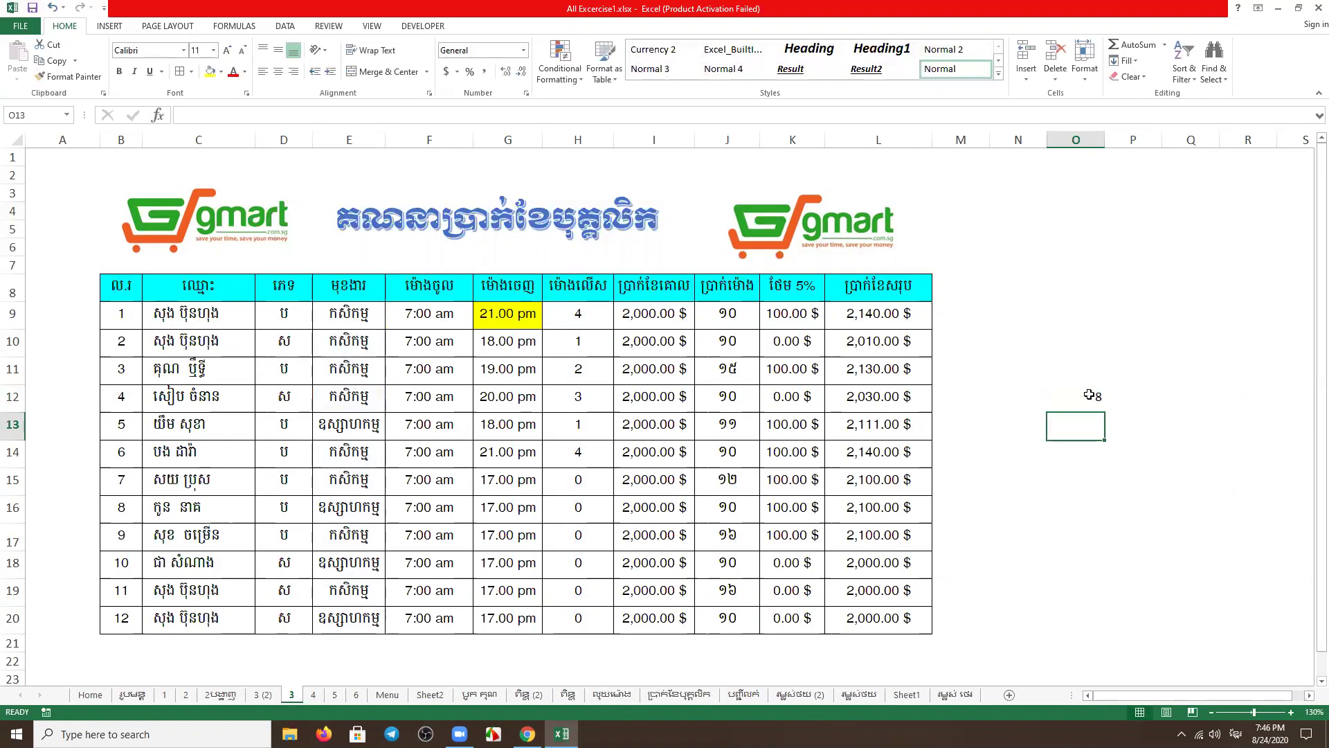
left_click_drag(1073, 356, 1132, 364)
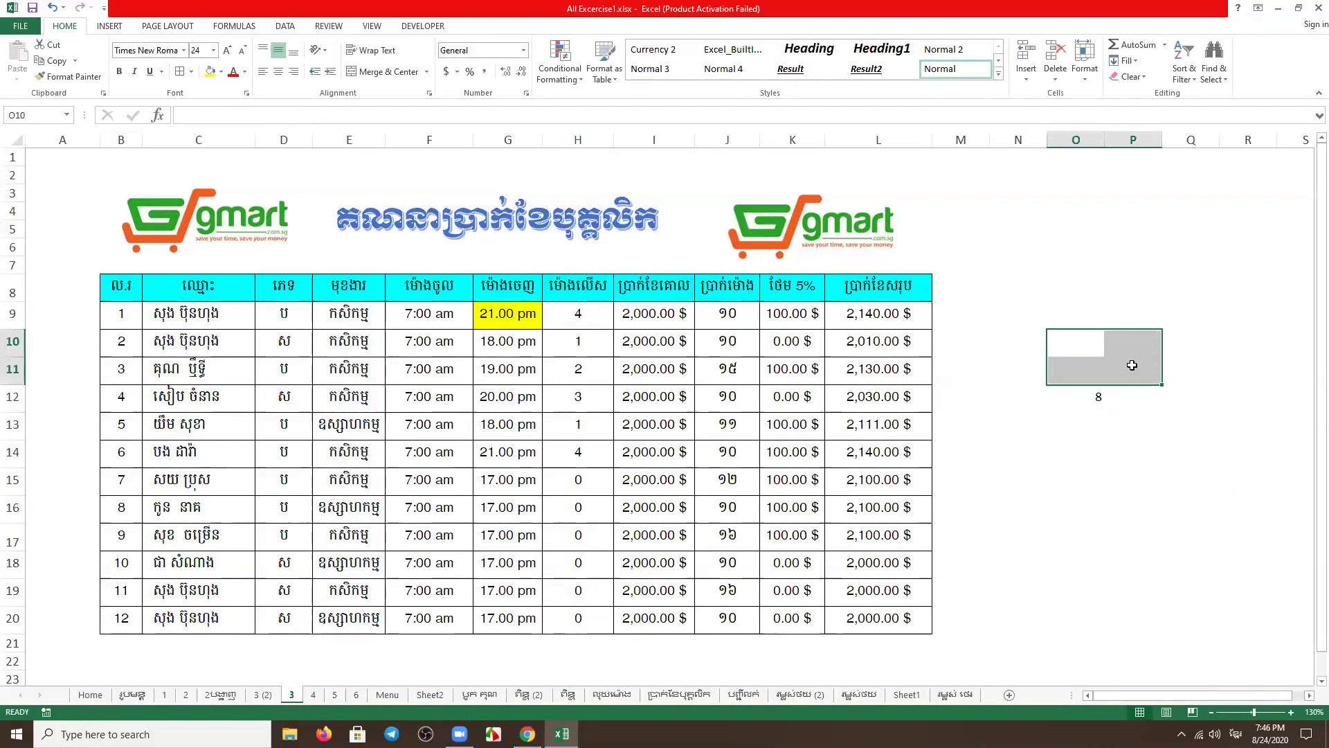
left_click(1139, 349)
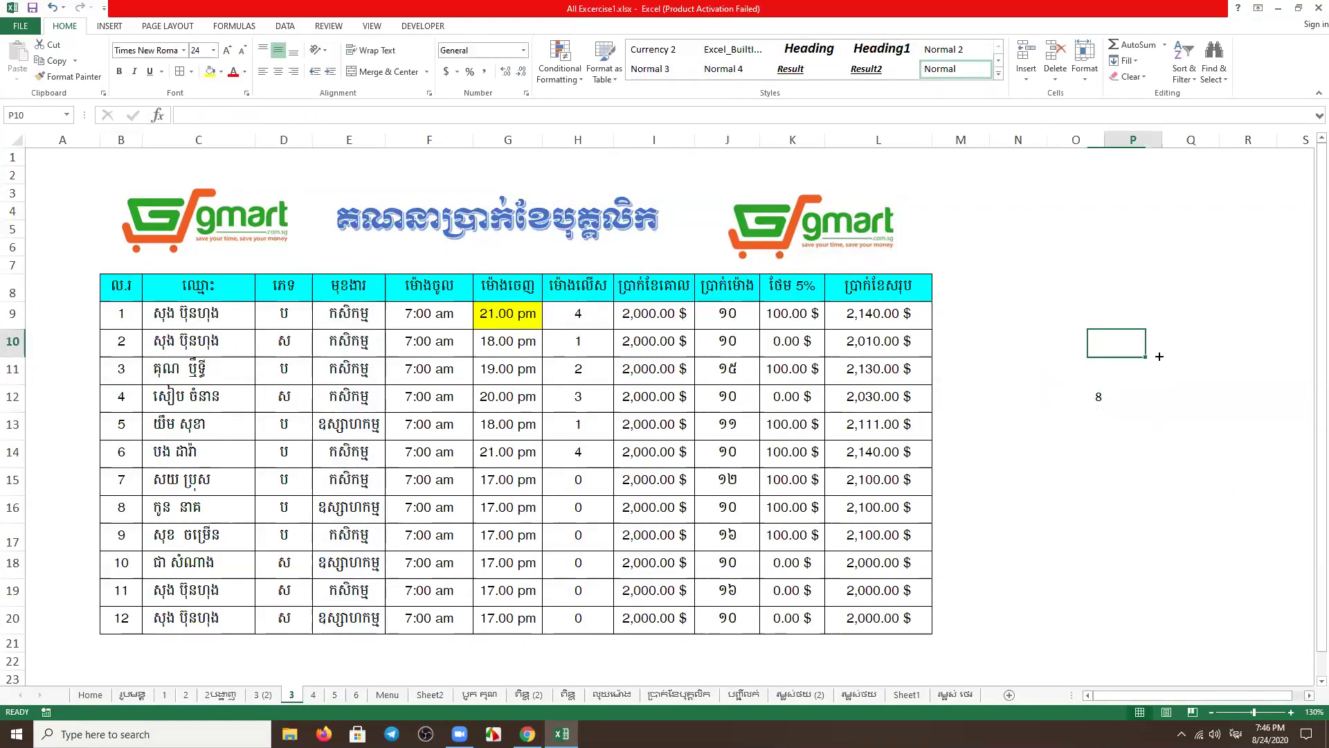
left_click(1079, 371)
type("ច")
key("BackSpace")
key("alt+shift")
type("8")
left_click(1127, 419)
type("=")
left_click(358, 315)
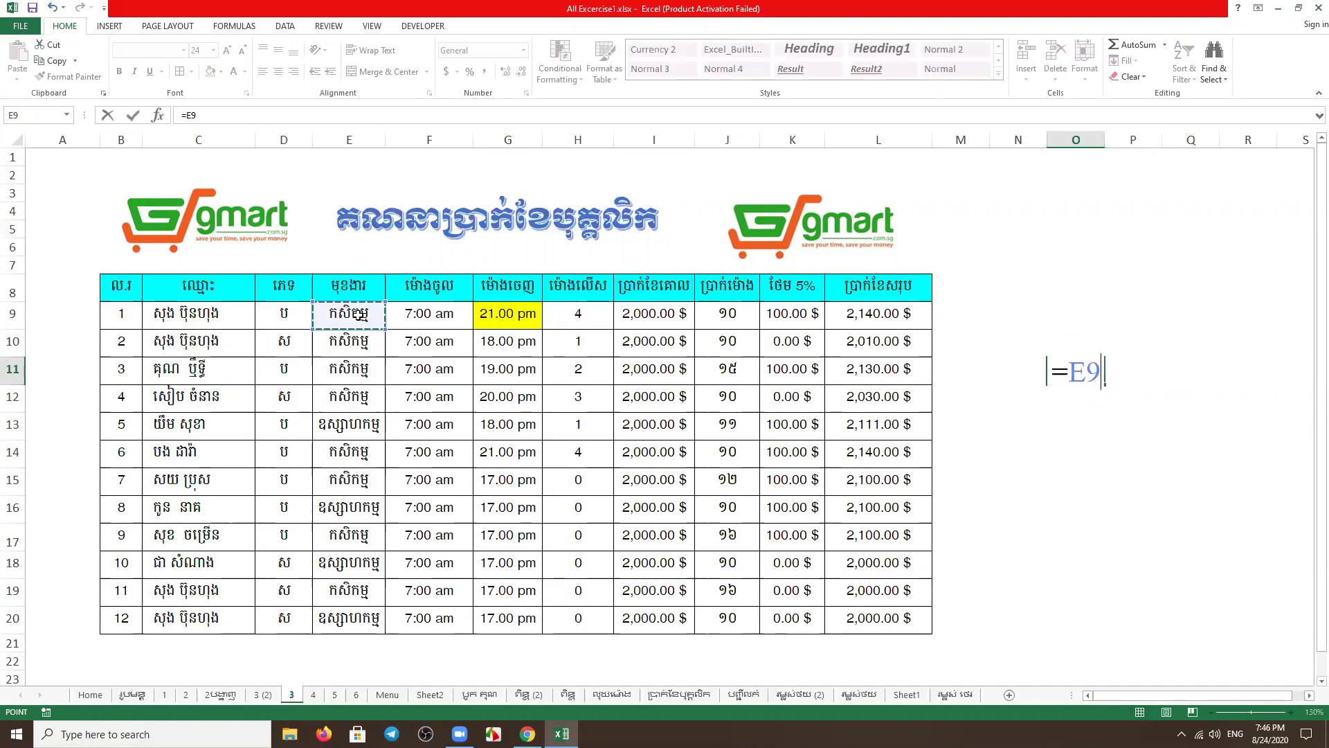
key("Return")
left_click(351, 316)
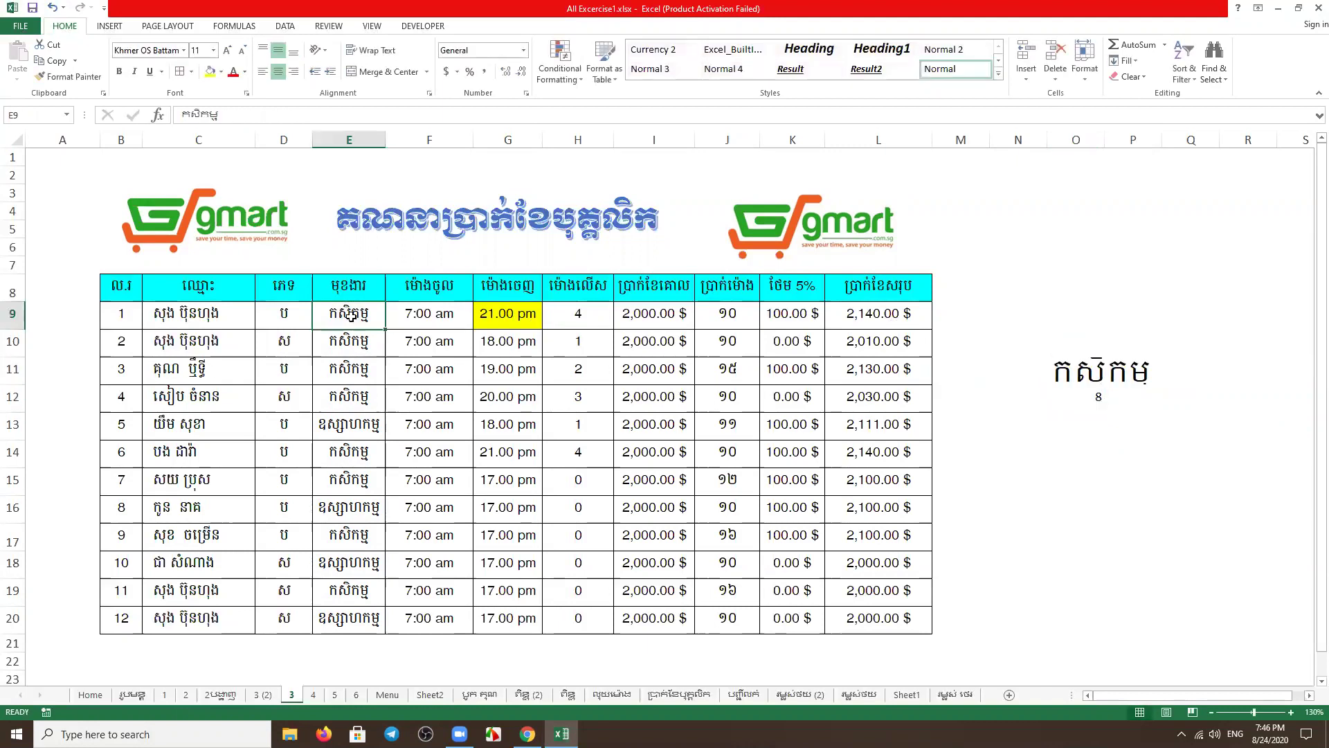
key("alt+shift")
left_click(1094, 366)
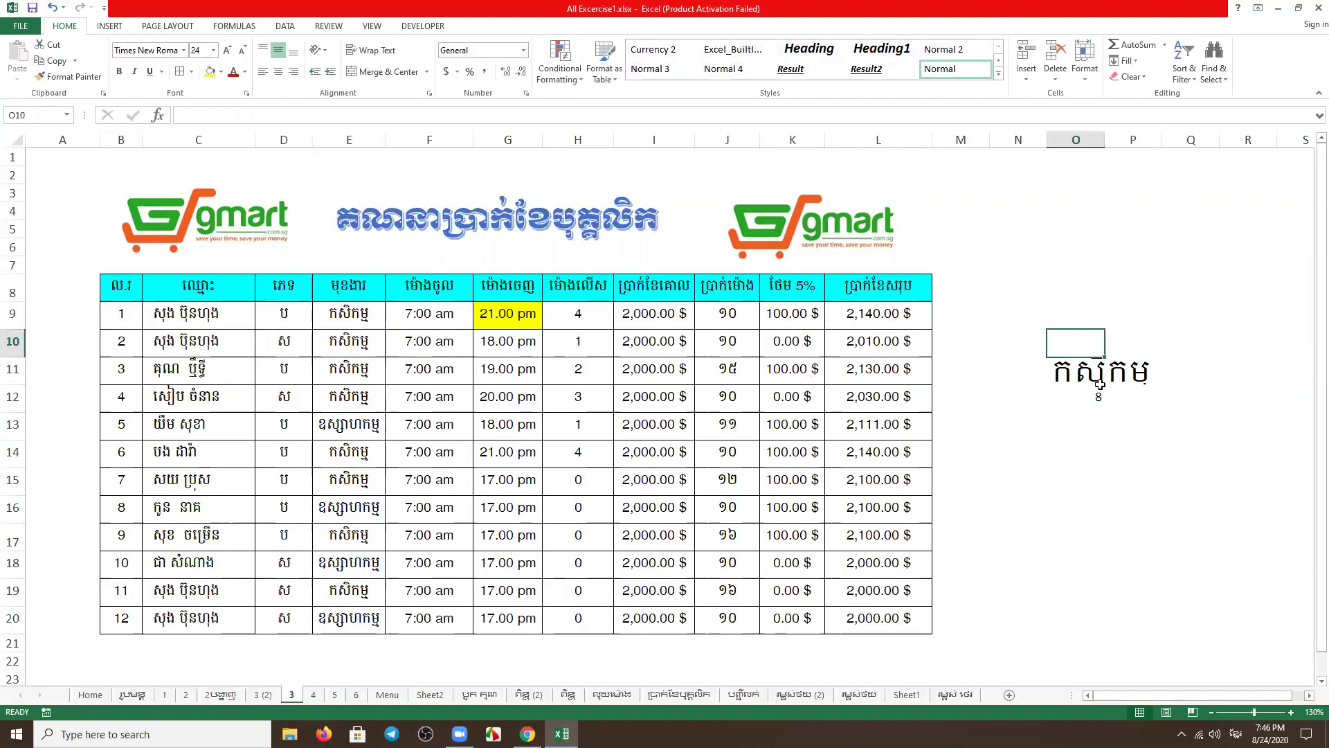
key("Delete")
left_click(1098, 443)
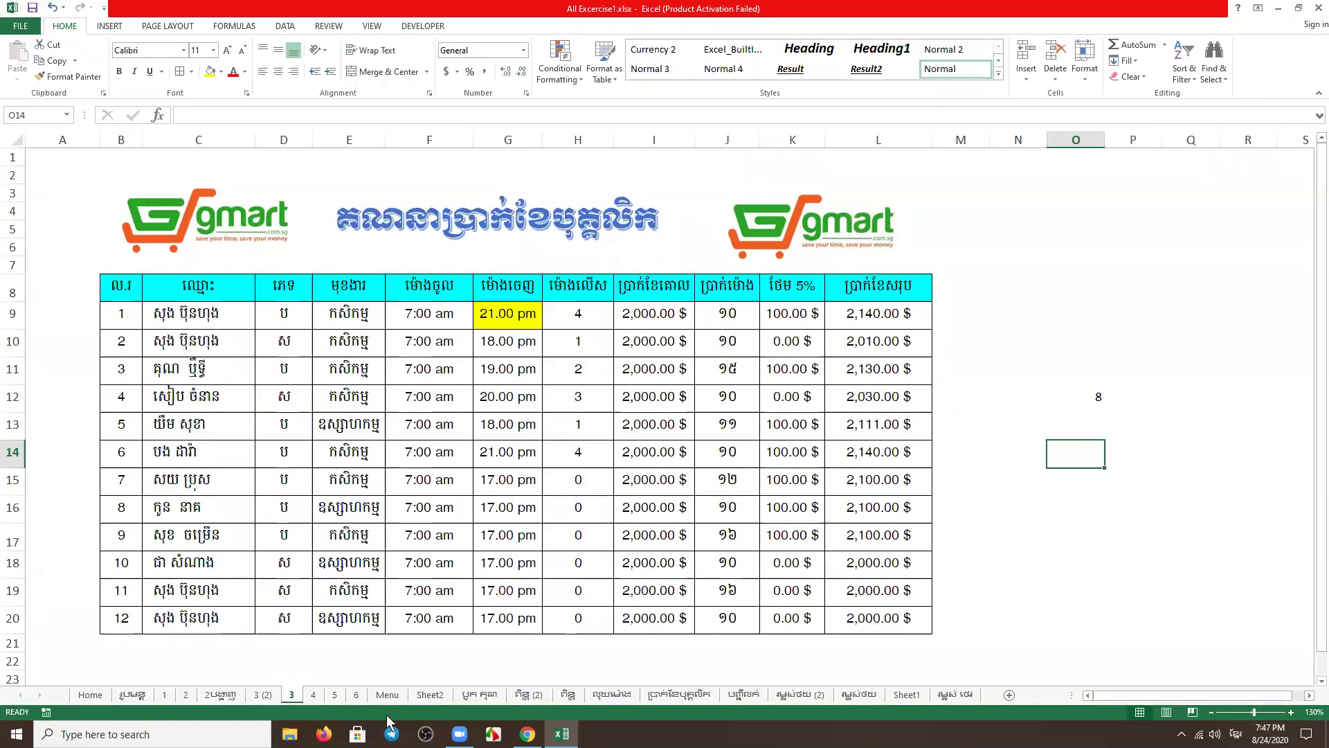
Switch to sheet 4 and clear the ០៣ result from merged cell N10
left_click(310, 696)
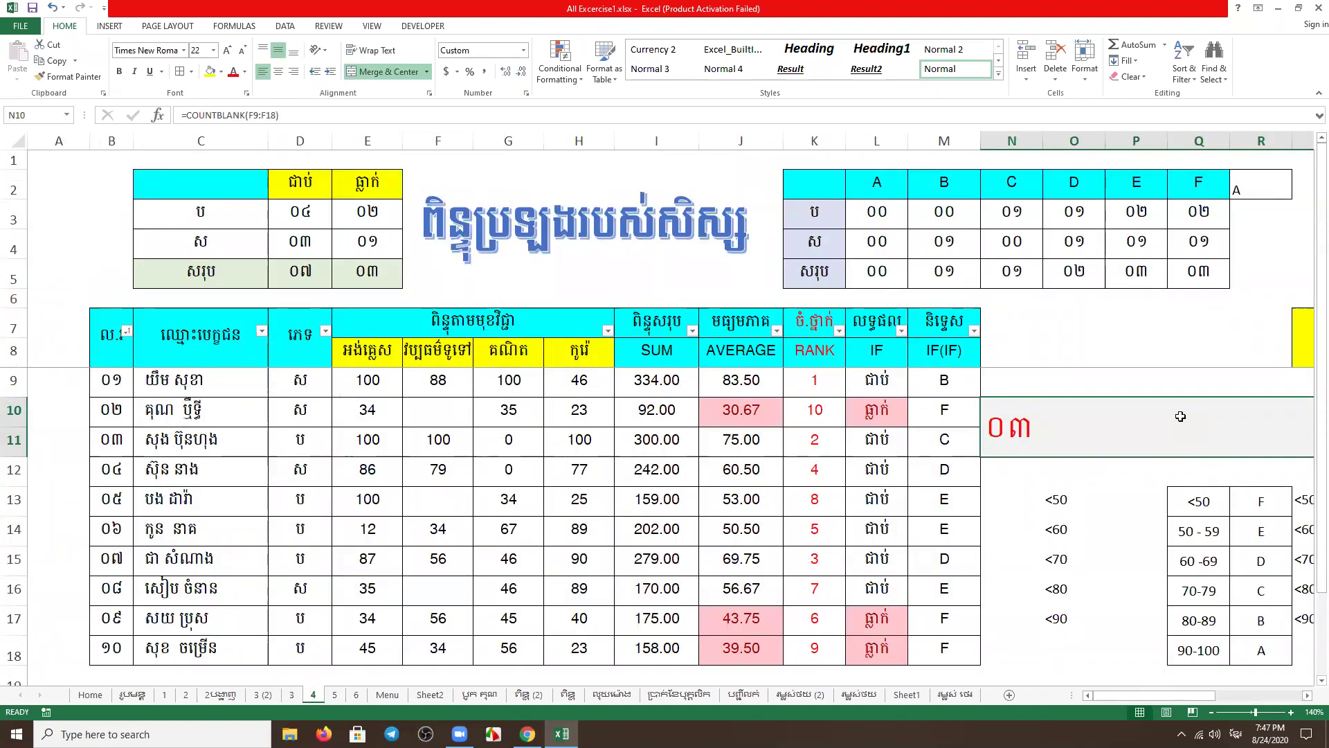
key("Delete")
left_click(1056, 558)
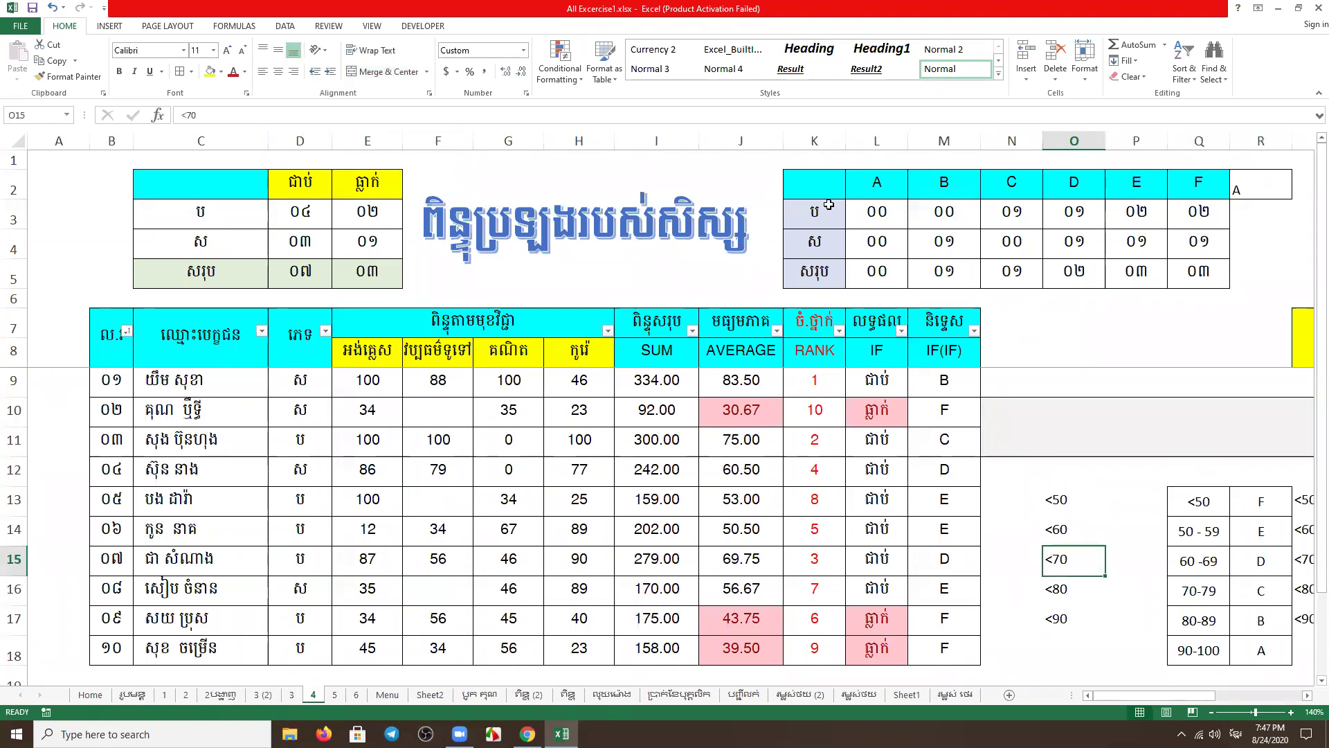
Select the grade count table K2:Q5, the pass/fail summary table and nearby empty cells
left_click_drag(807, 187, 1204, 274)
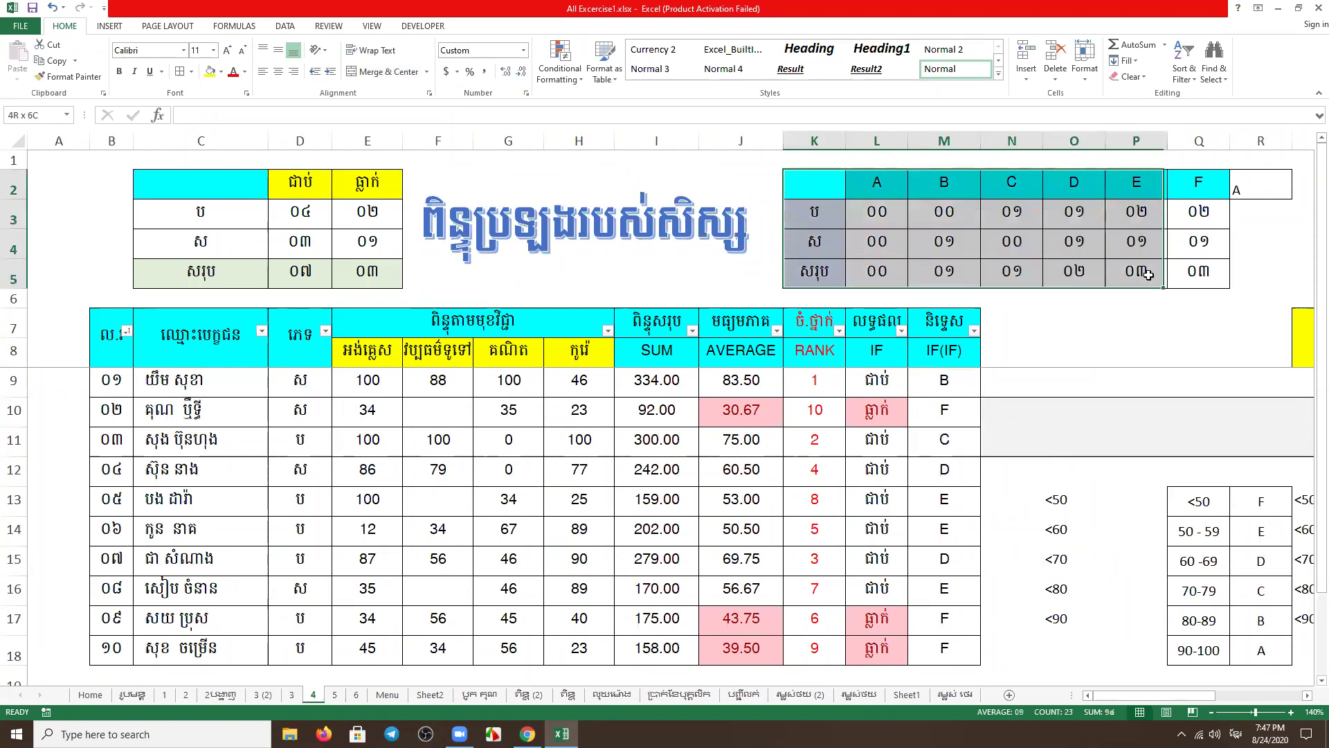
left_click_drag(189, 194, 385, 277)
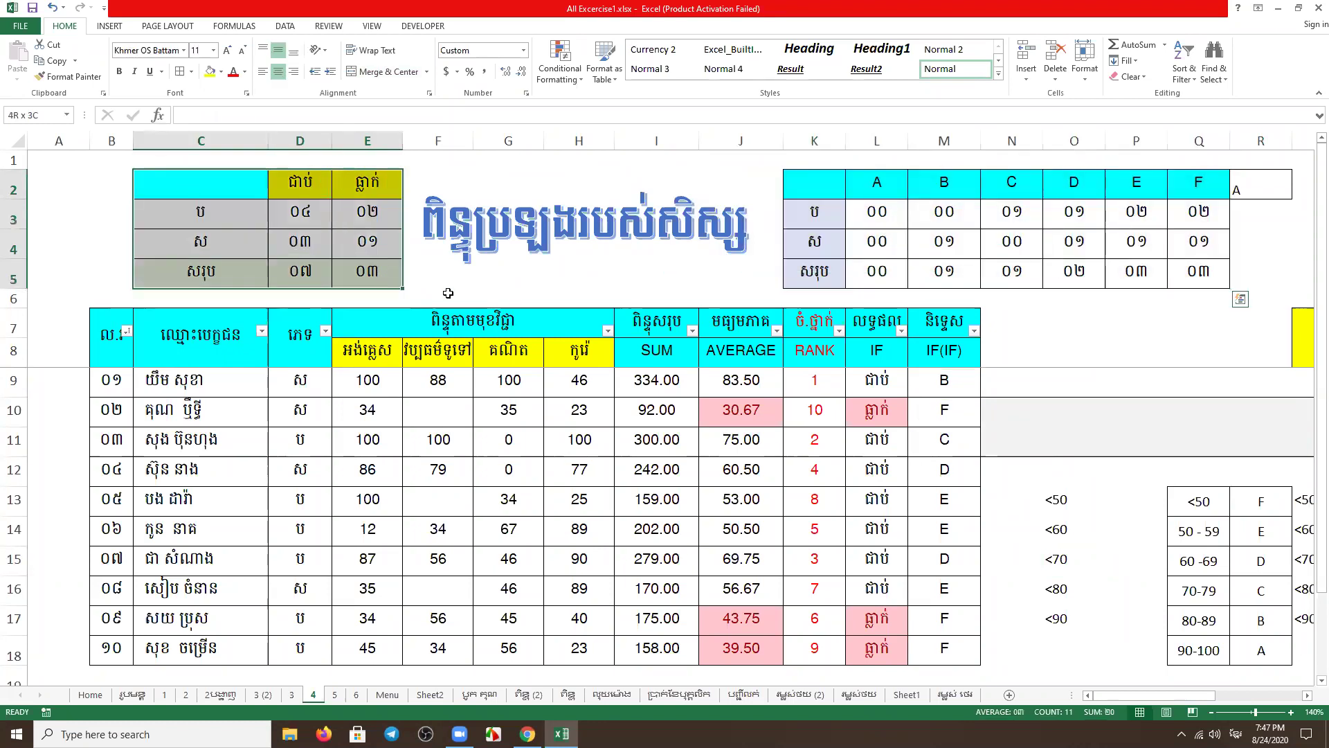
left_click(1047, 501)
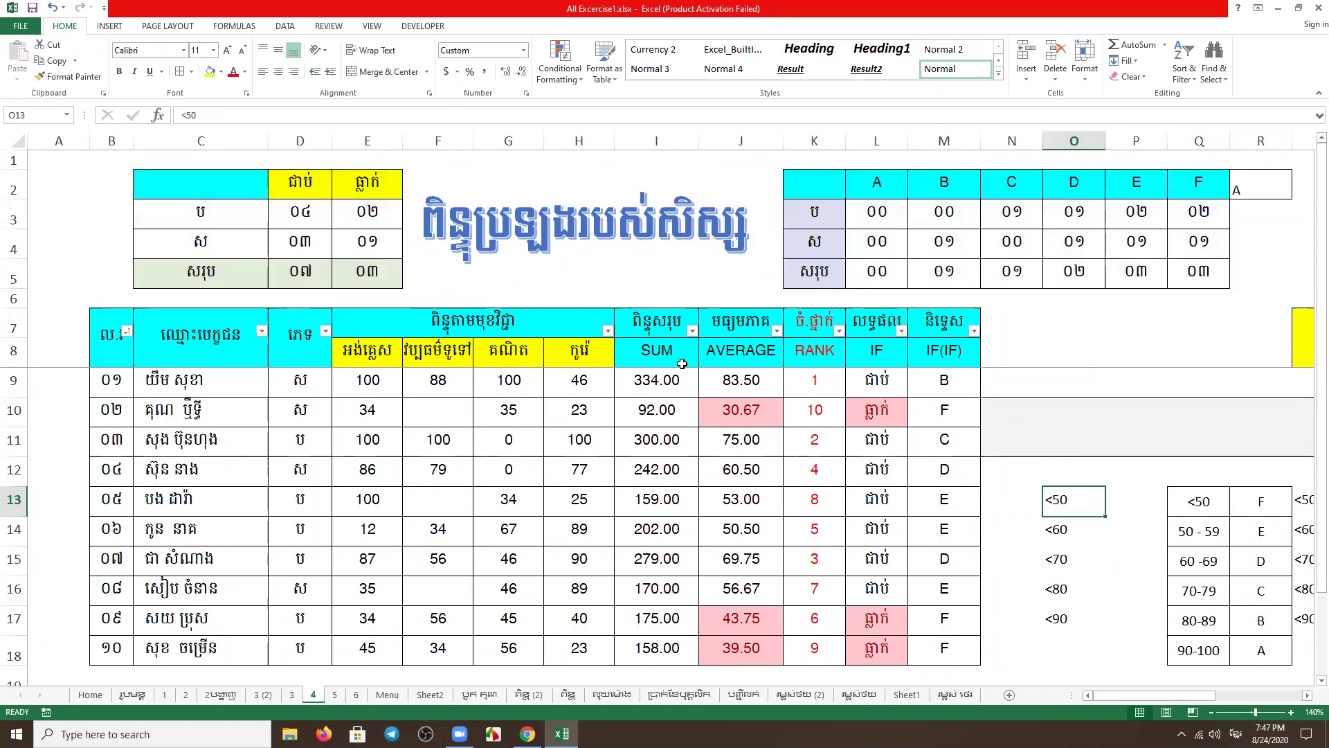
scroll(1164, 525, "down", 2)
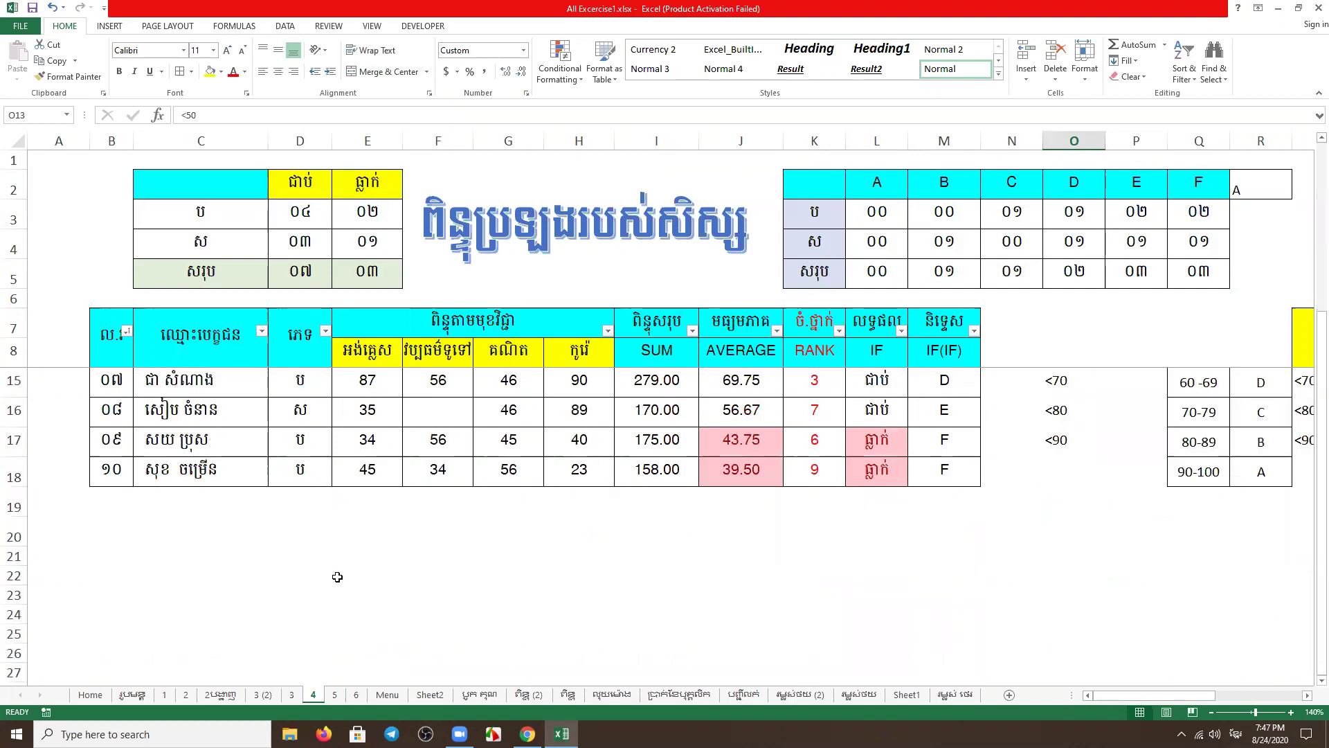
left_click_drag(310, 568, 448, 591)
left_click(808, 613)
scroll(1110, 591, "up", 2)
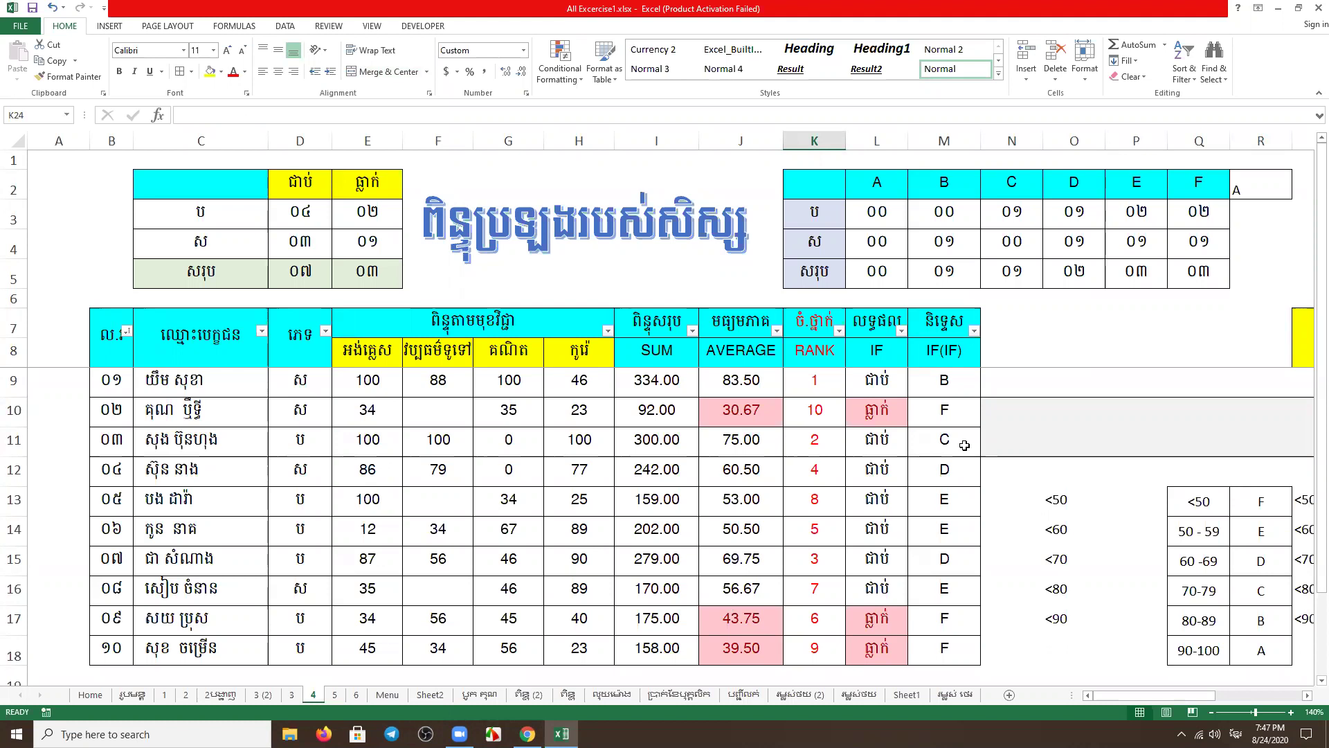
Select cells P7 and R7 beside the grade tables
left_click(1121, 341)
left_click(1107, 321)
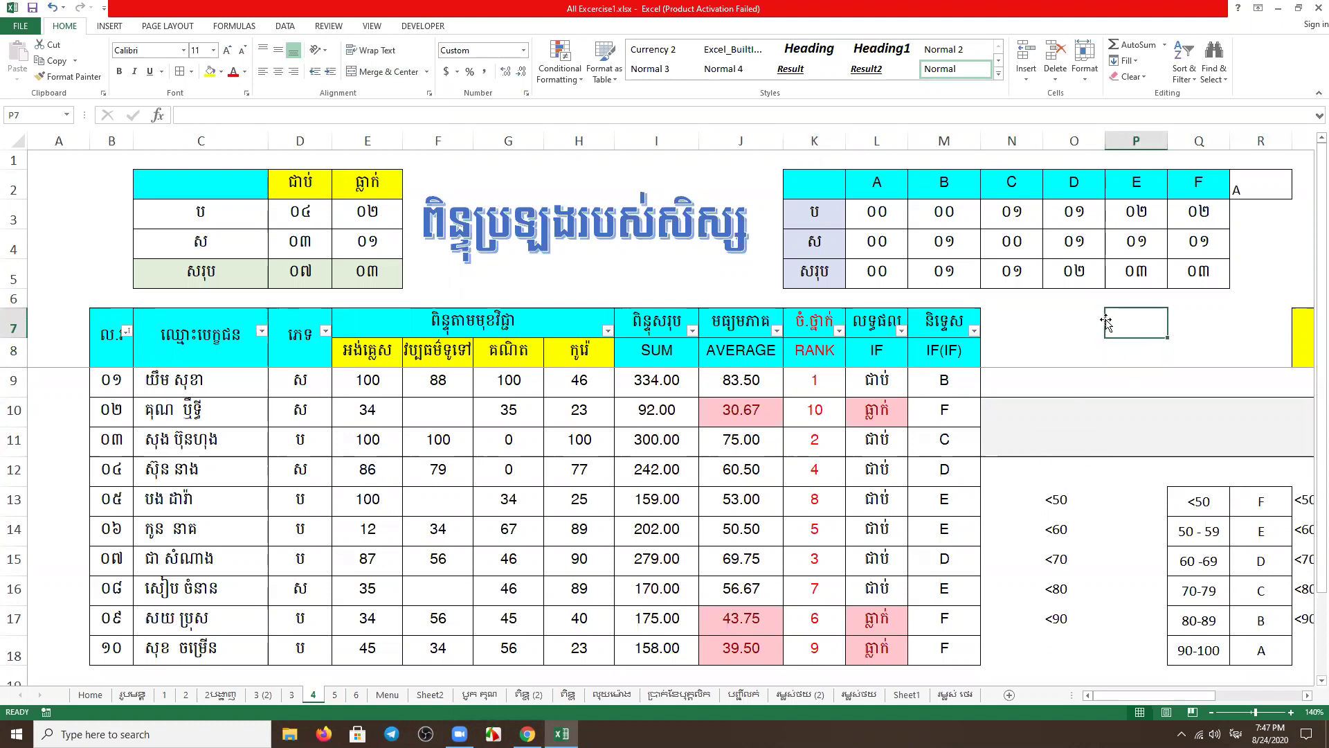
left_click(1246, 324)
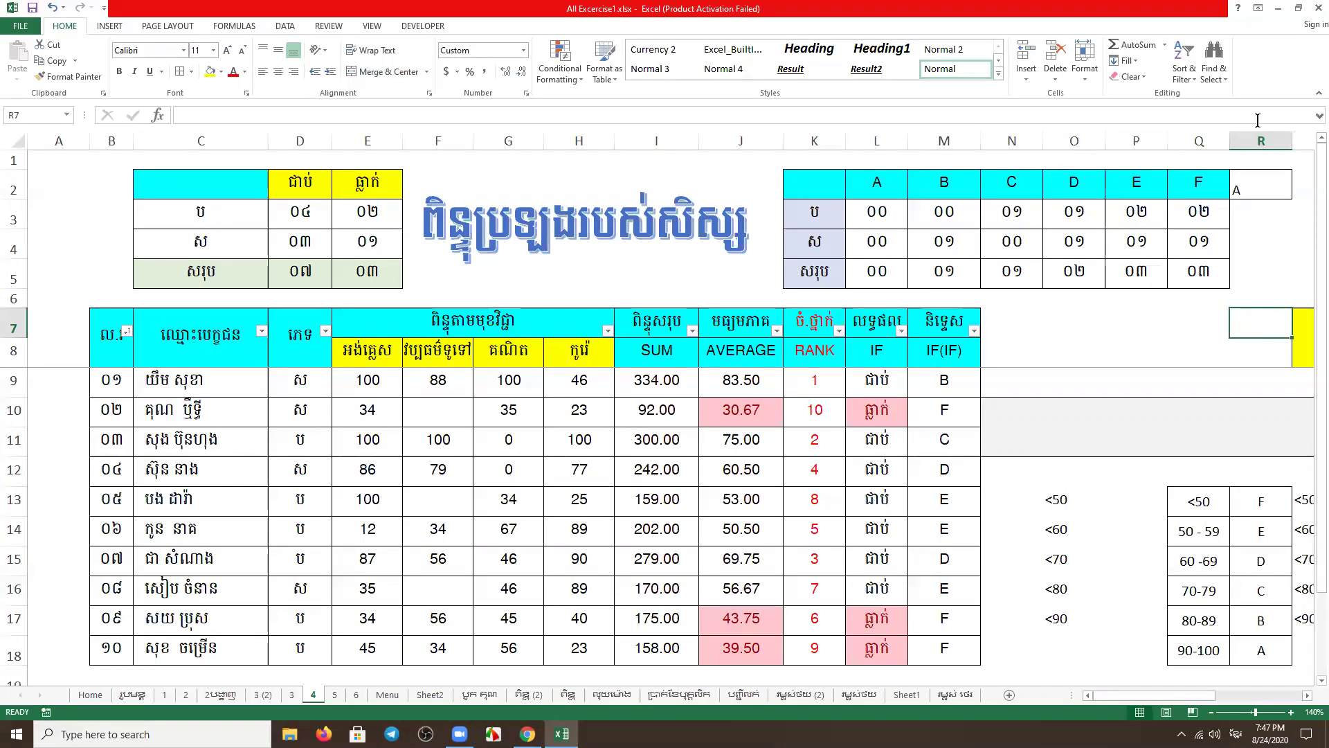
left_click(1123, 335)
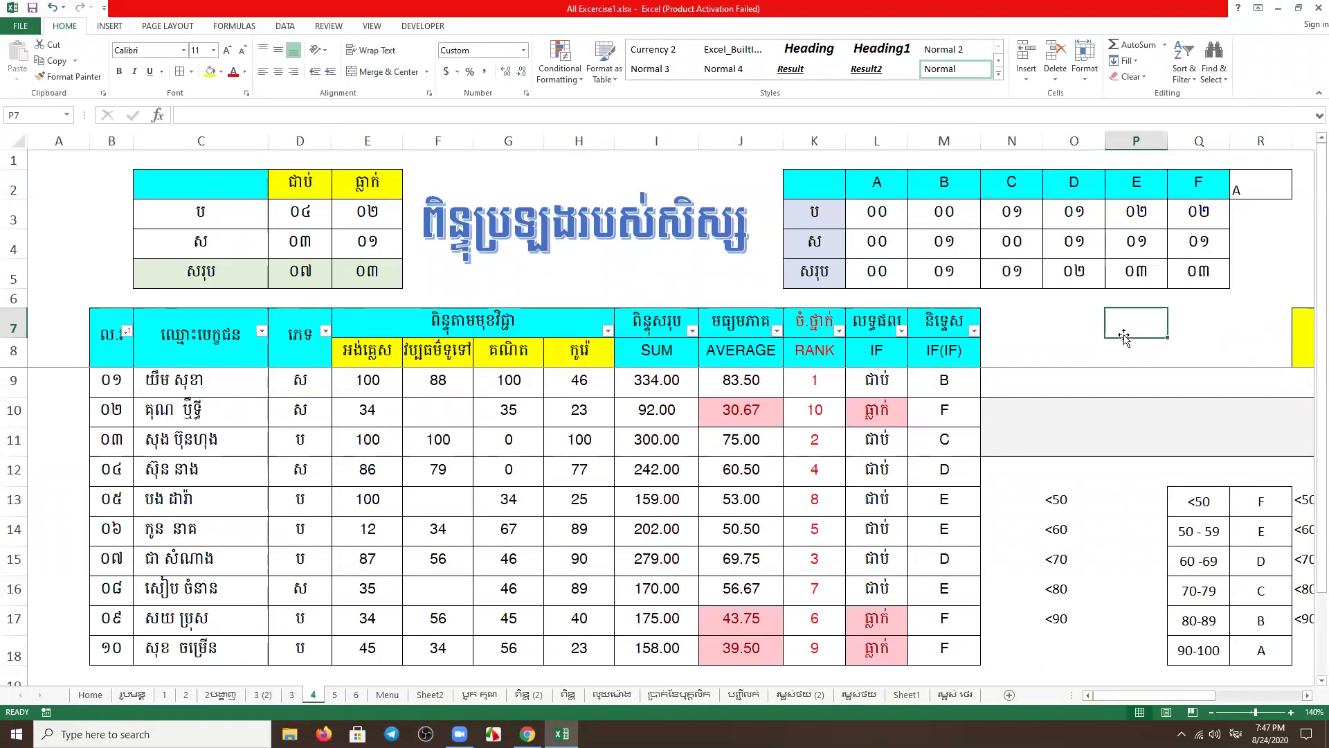